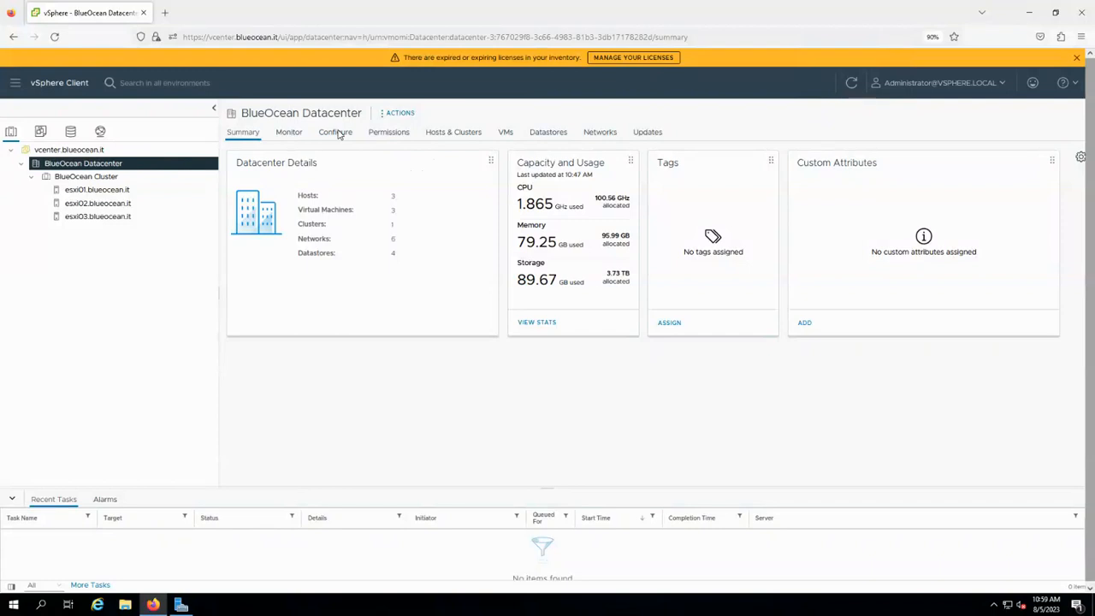
Open BlueOcean Cluster's Configure tab, showing vSphere DRS on and Fully Automated.
click(334, 135)
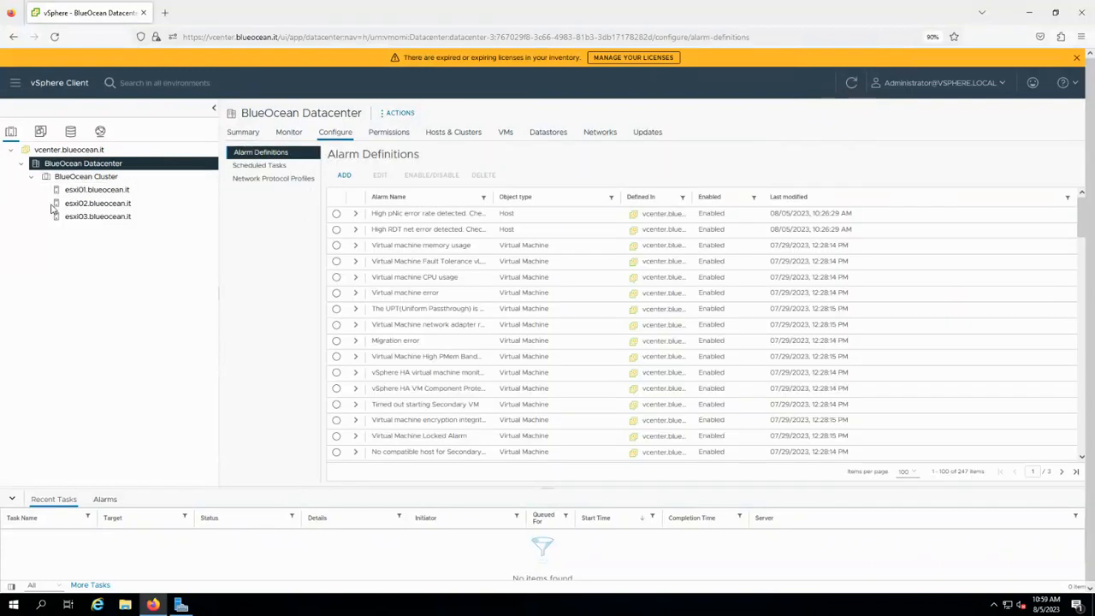
click(210, 179)
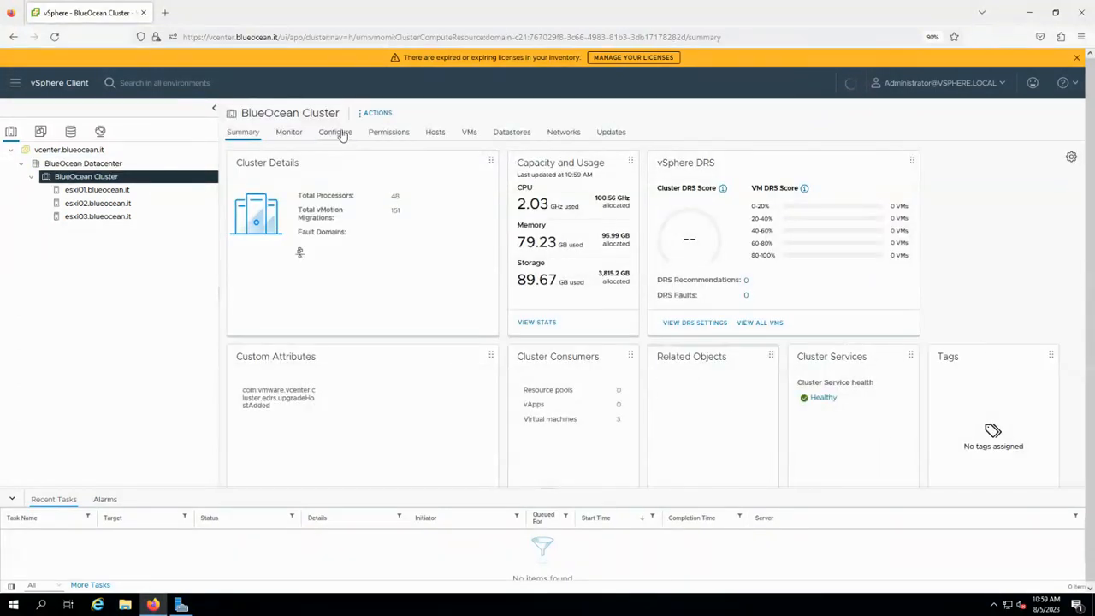
click(339, 136)
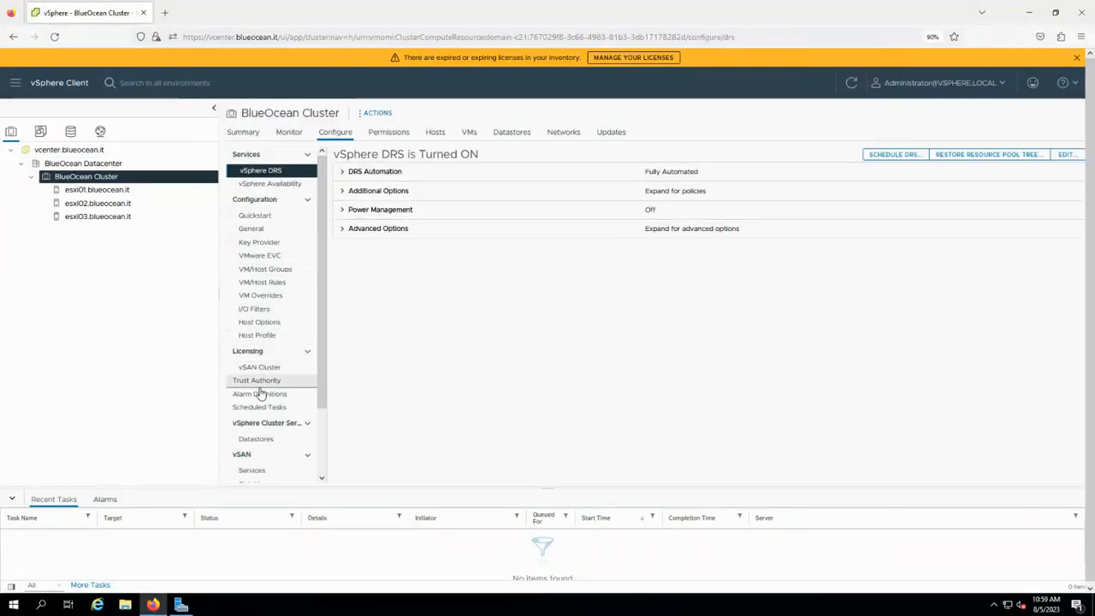
Show the vSphere Availability page with vSphere HA and Proactive HA off, then minimise the remote session.
click(275, 184)
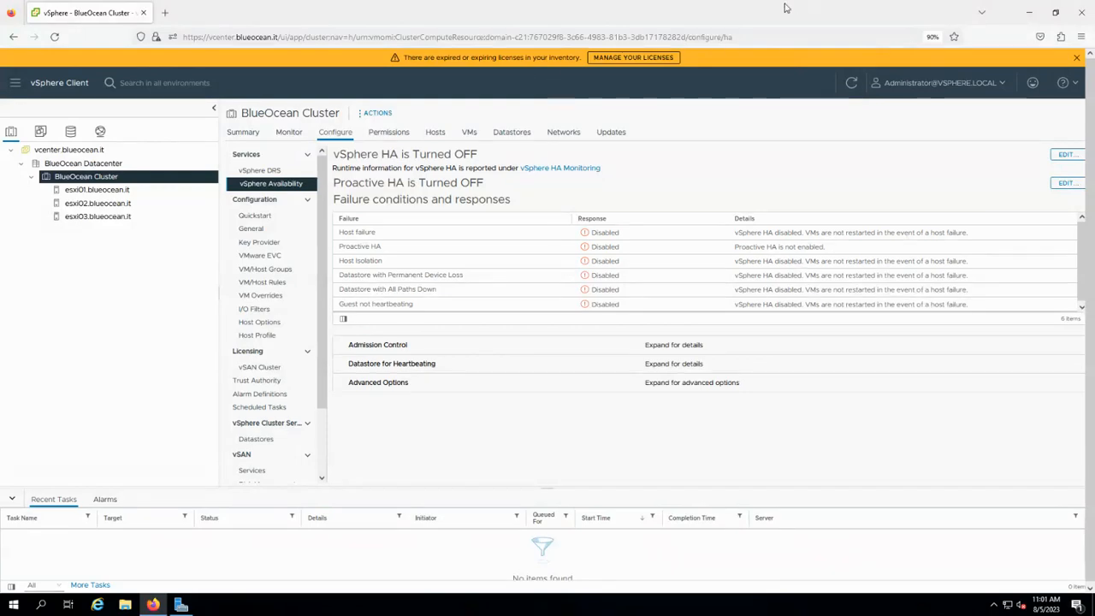
mouse_move(646, 5)
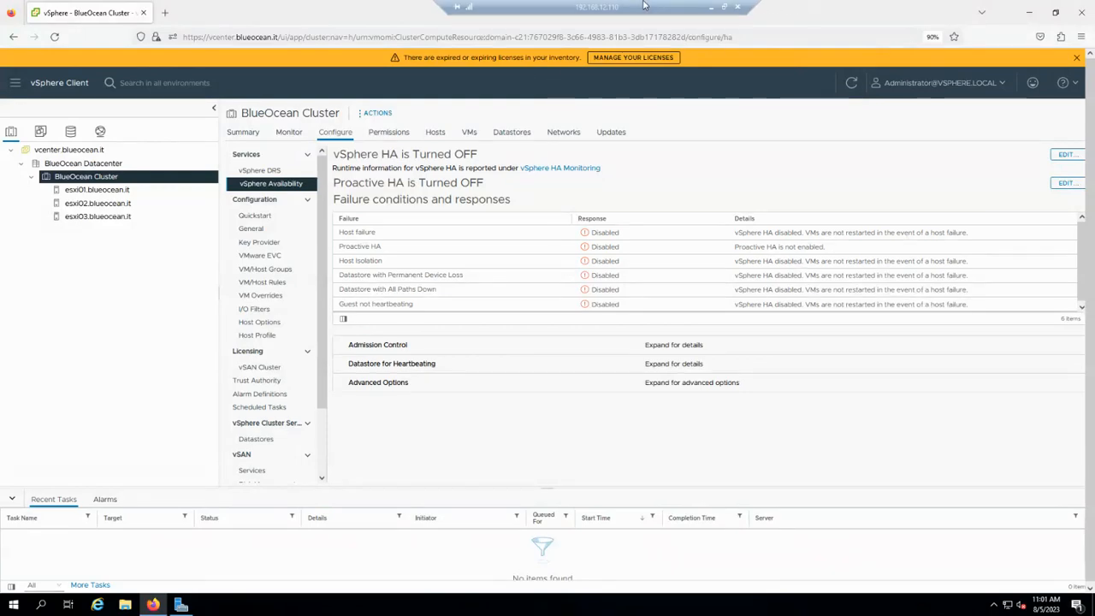
click(709, 7)
On the VMware Training OneNote page, draw a blue VM box above esxi01.
click(711, 603)
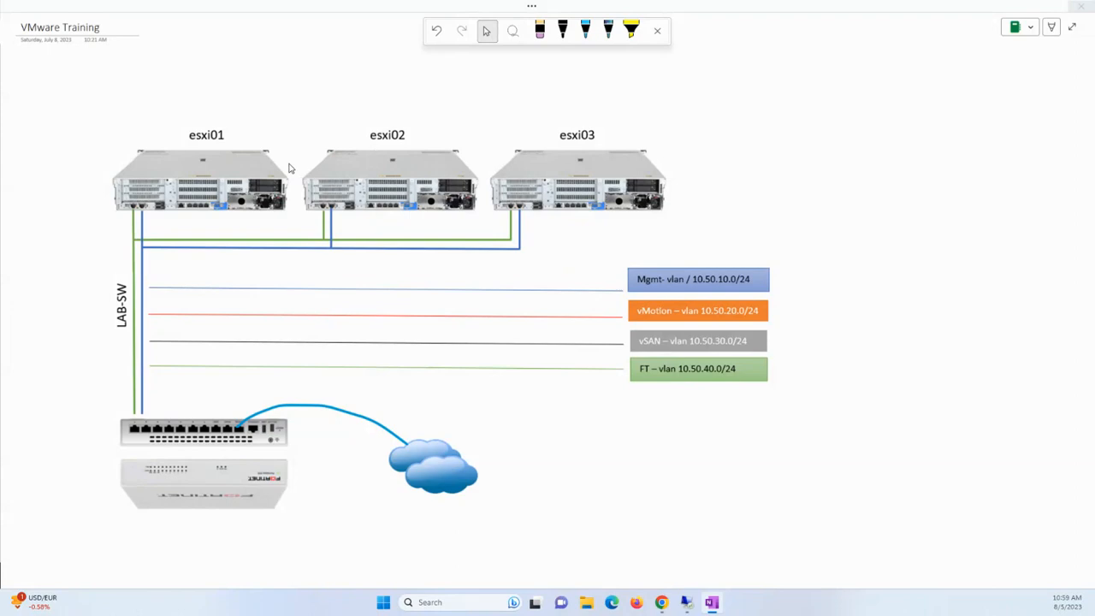
click(585, 32)
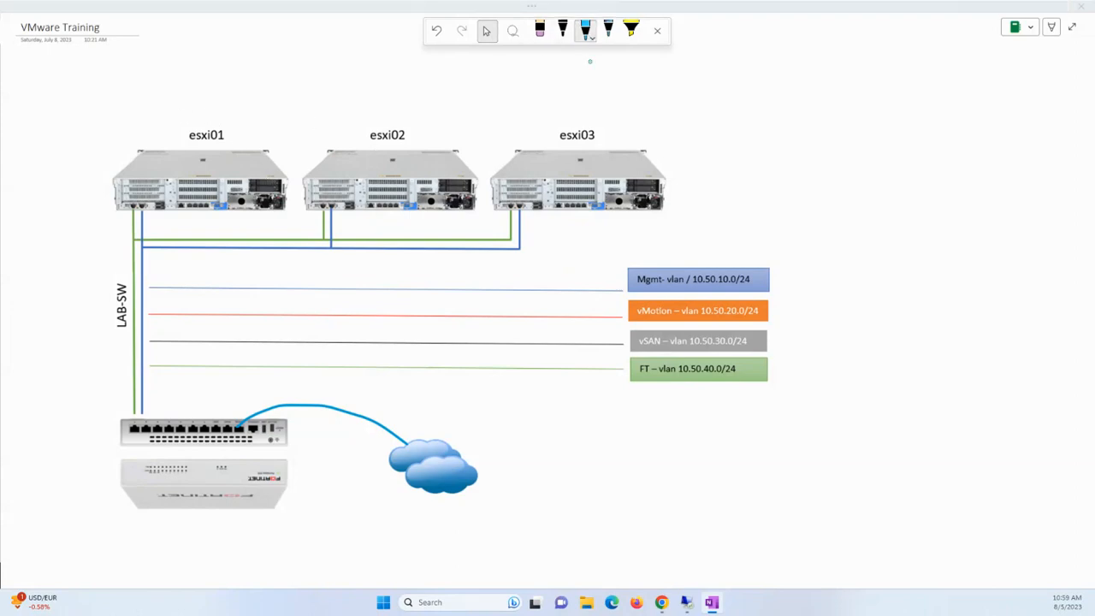
mouse_move(149, 102)
mouse_down()
mouse_move(182, 123)
mouse_move(149, 90)
mouse_move(158, 120)
mouse_move(169, 105)
mouse_move(177, 113)
mouse_up()
click(159, 100)
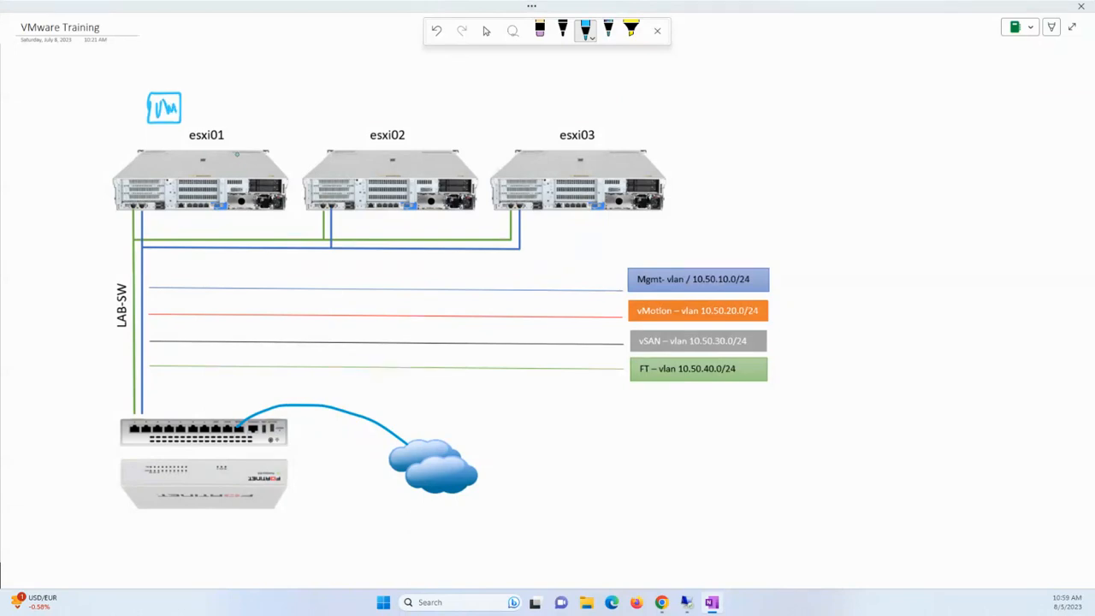
Cross out esxi01 and draw an arrow from the VM to esxi02.
drag(145, 221, 128, 238)
drag(161, 152, 267, 255)
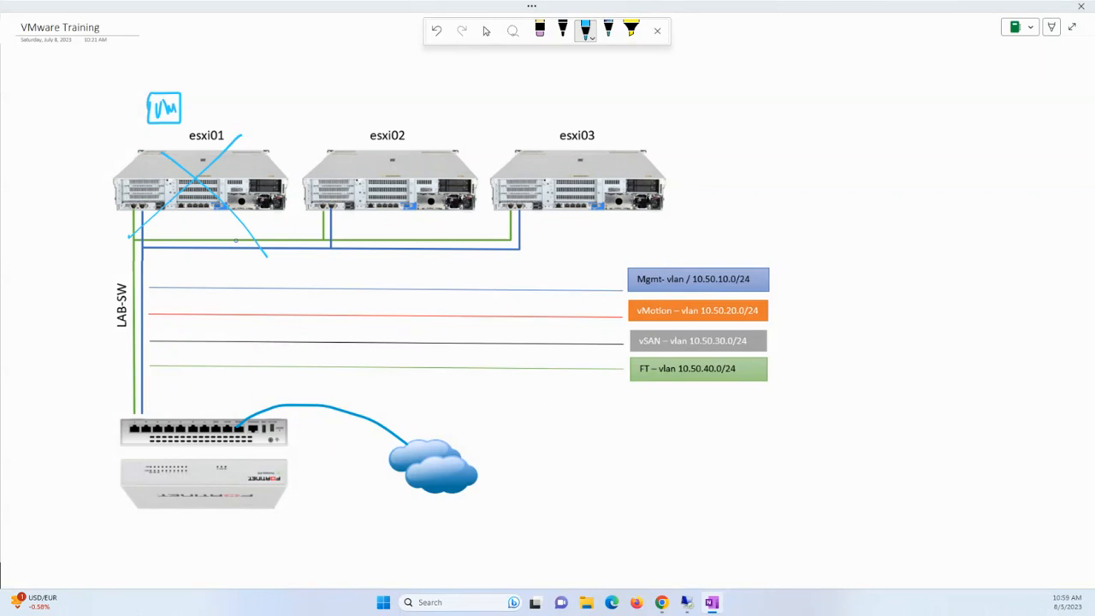
mouse_move(169, 82)
mouse_down()
mouse_move(303, 95)
mouse_move(328, 124)
mouse_move(318, 108)
mouse_up()
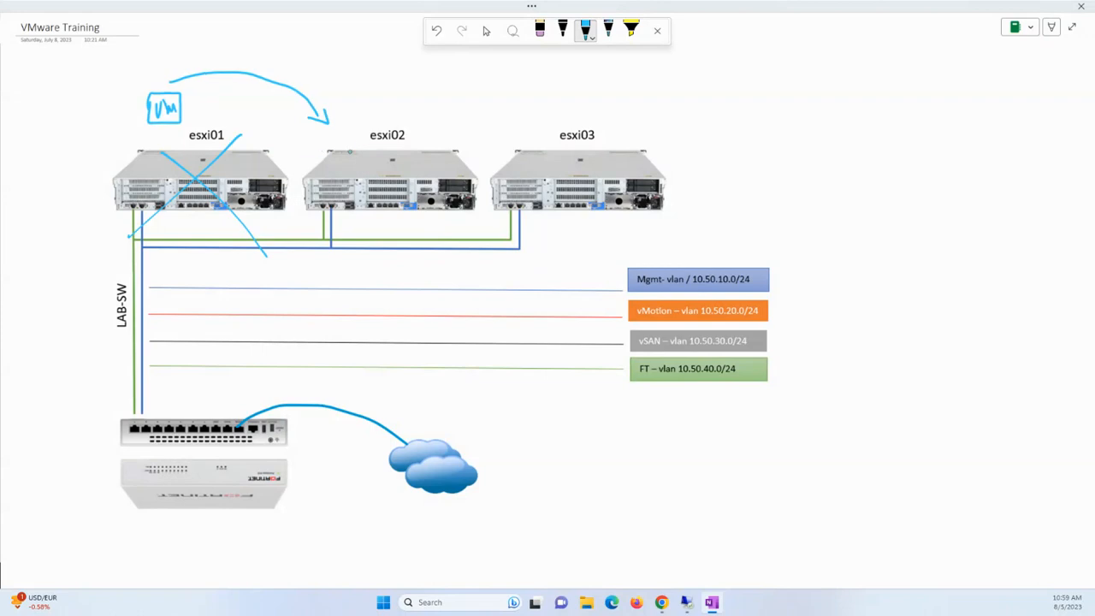
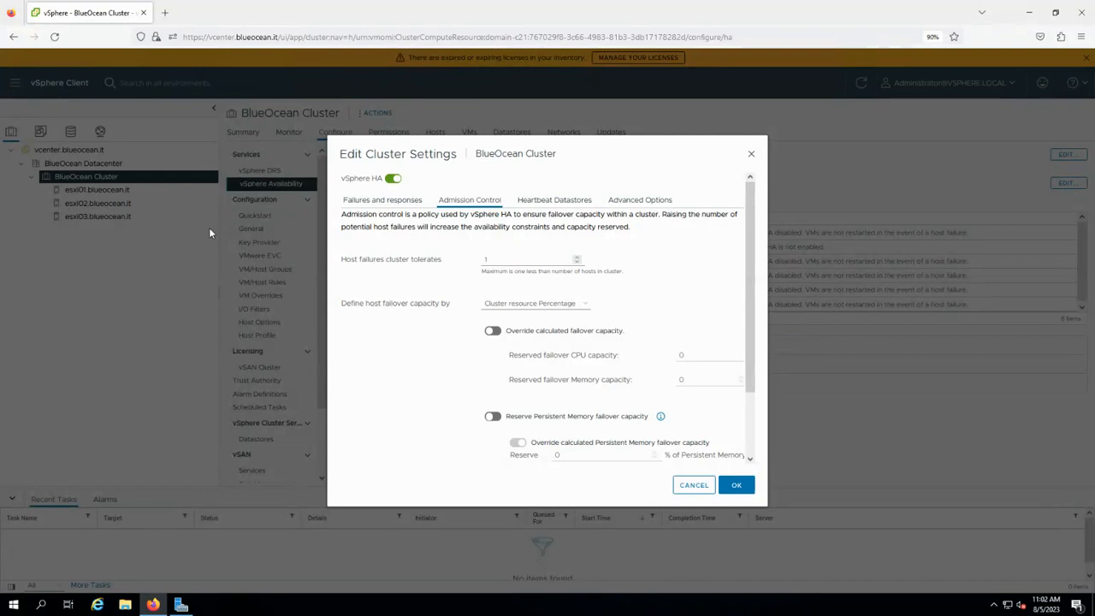
Turn on vSphere HA for BlueOcean Cluster with Host Failure Response set to Restart VMs.
click(405, 203)
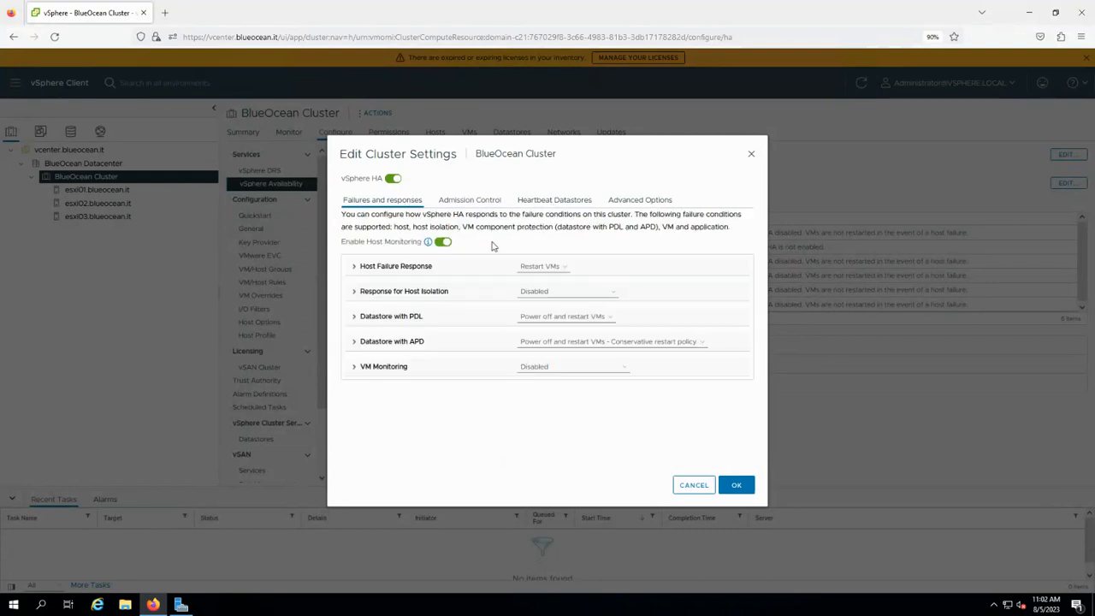
click(736, 485)
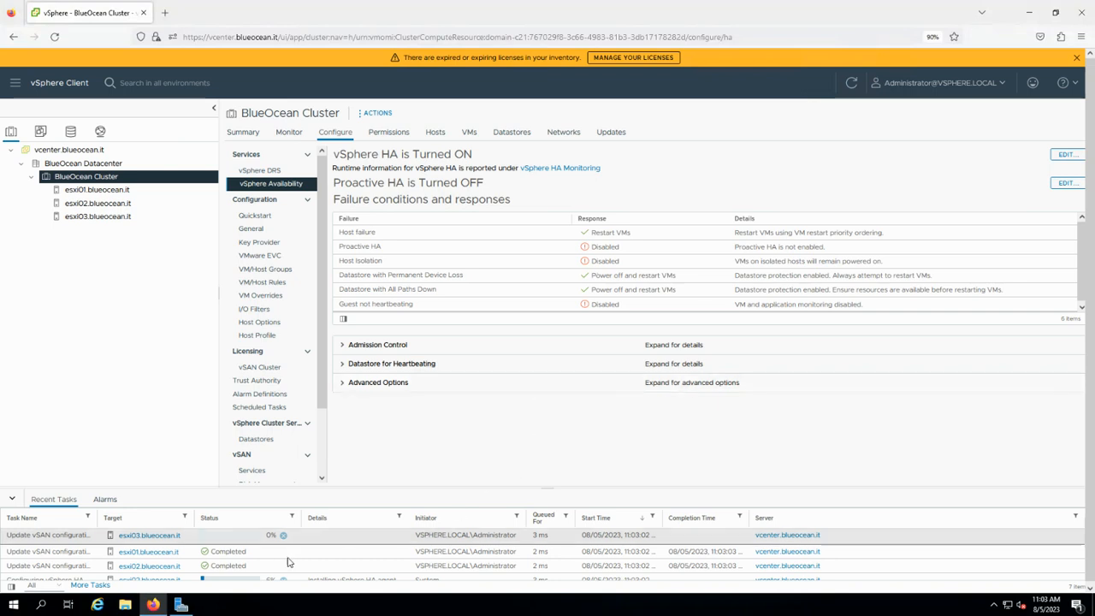
Sort Recent Tasks by Status and enlarge the task panel to show more tasks.
click(242, 519)
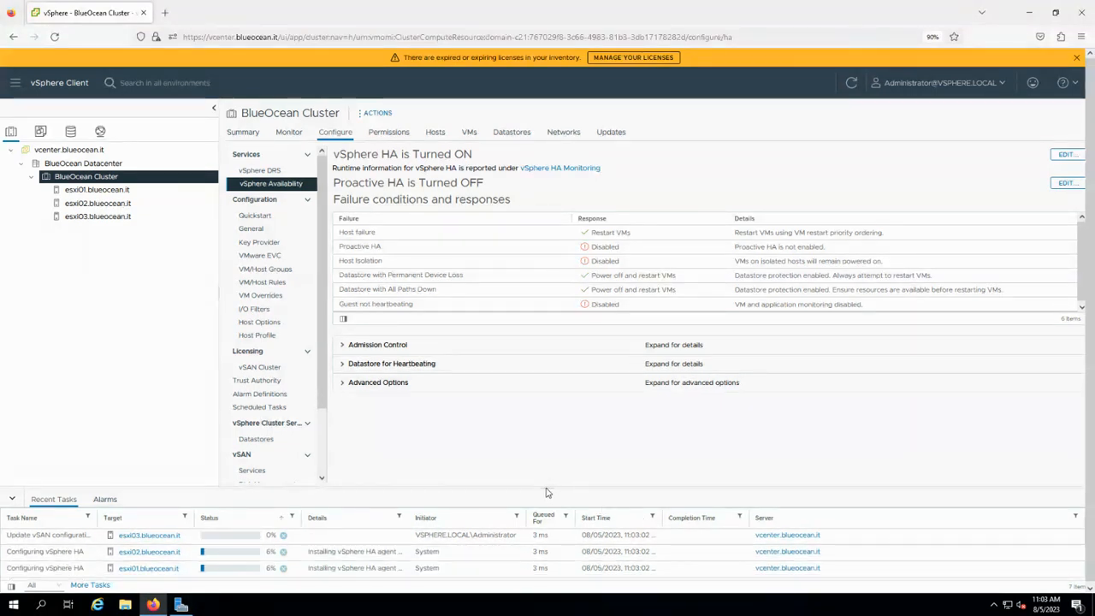
drag(545, 489, 550, 477)
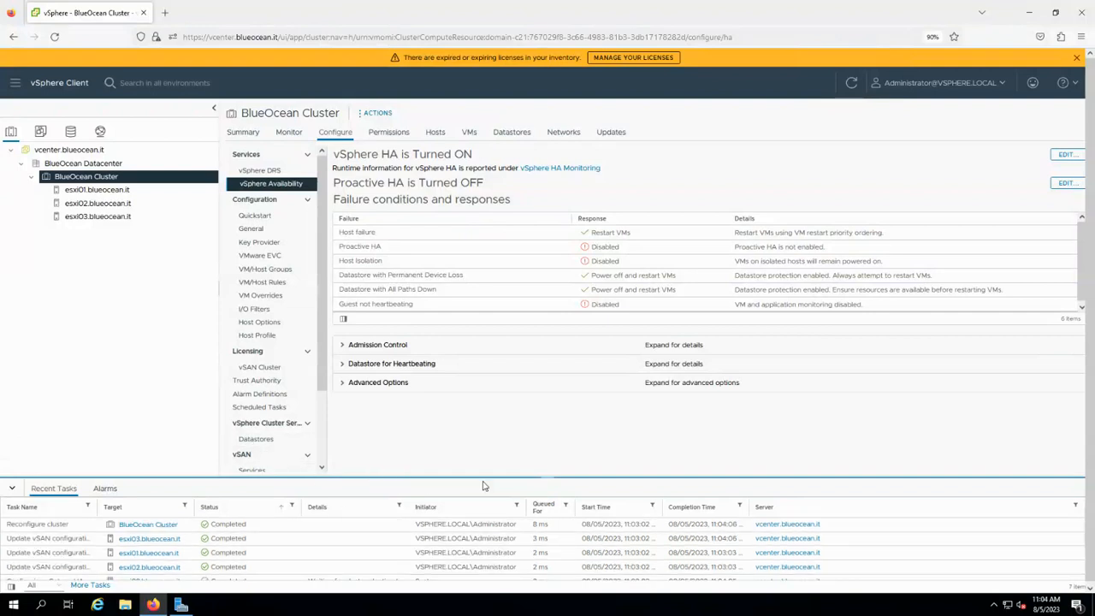
Select host esxi01.blueocean.it and view its Summary page.
click(97, 189)
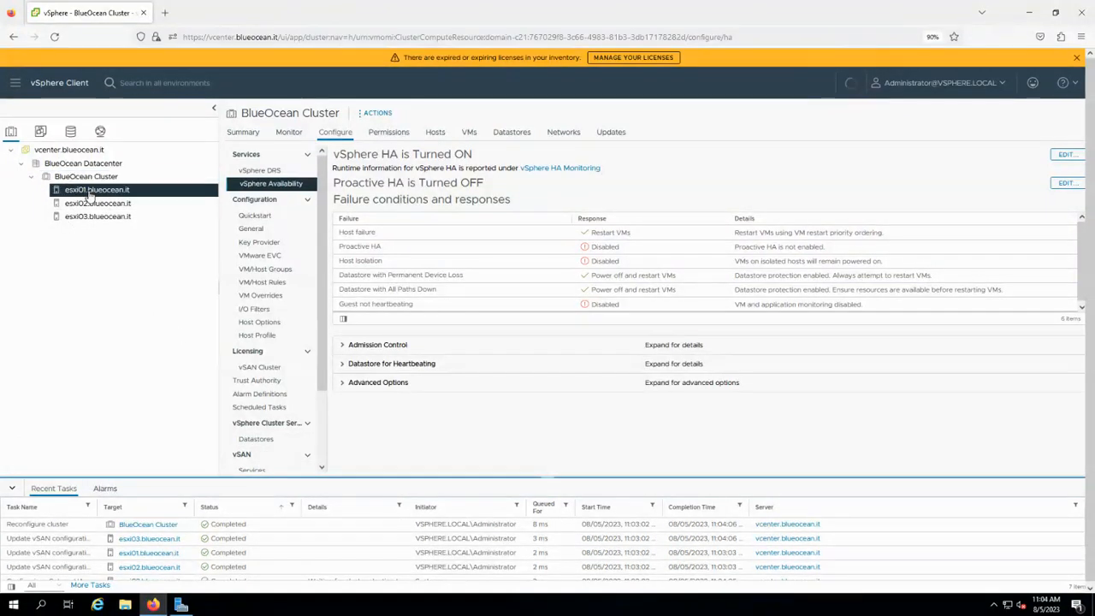
right_click(142, 190)
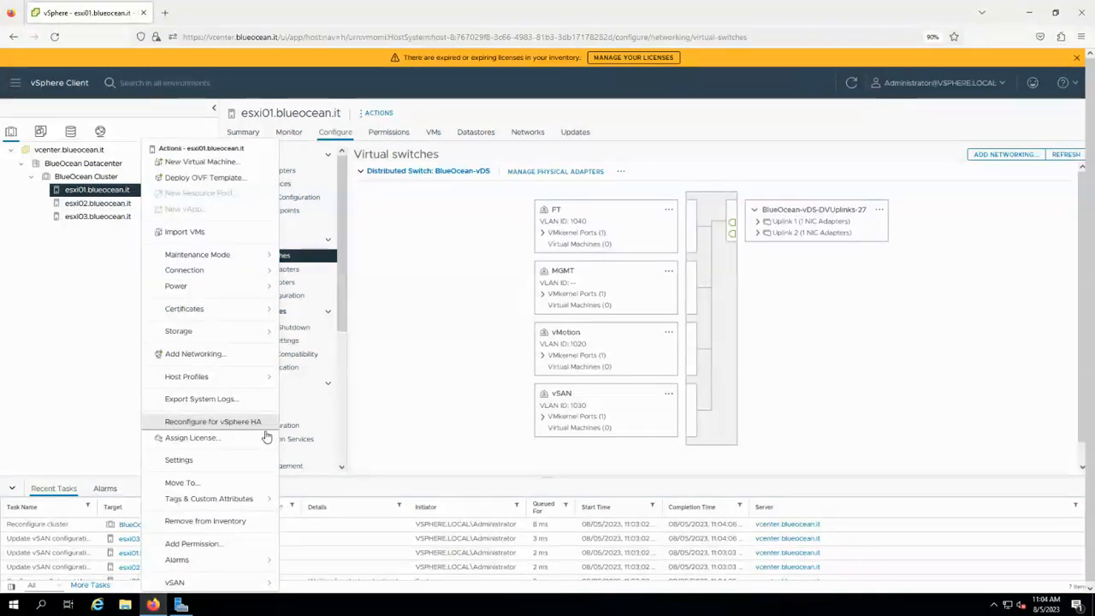
click(253, 137)
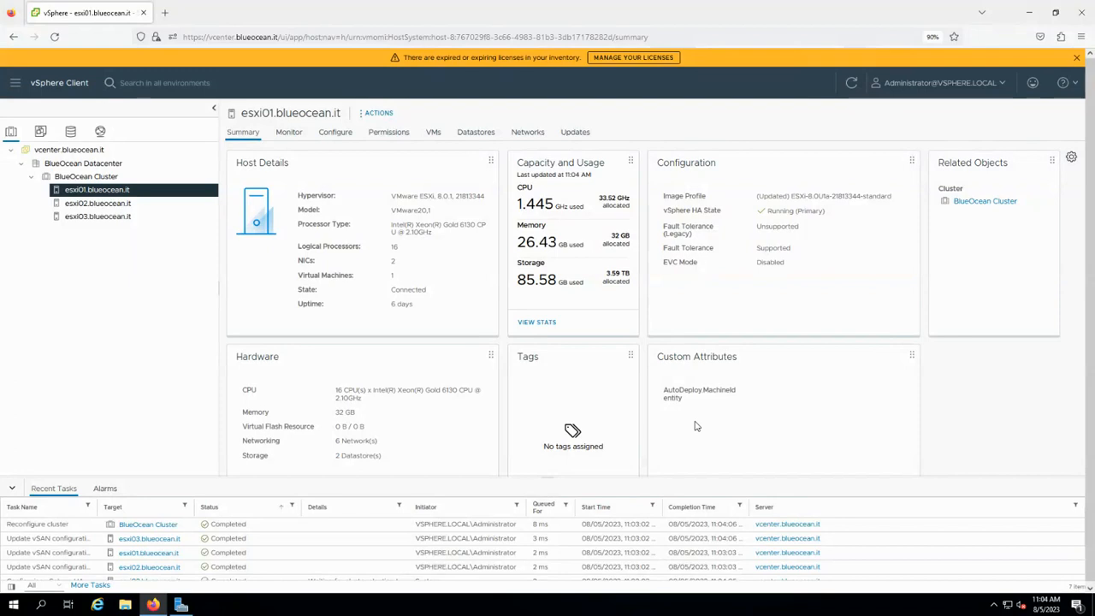
Reconfigure vSphere HA on esxi01, widen the task Details column, then select esxi02.blueocean.it.
right_click(125, 193)
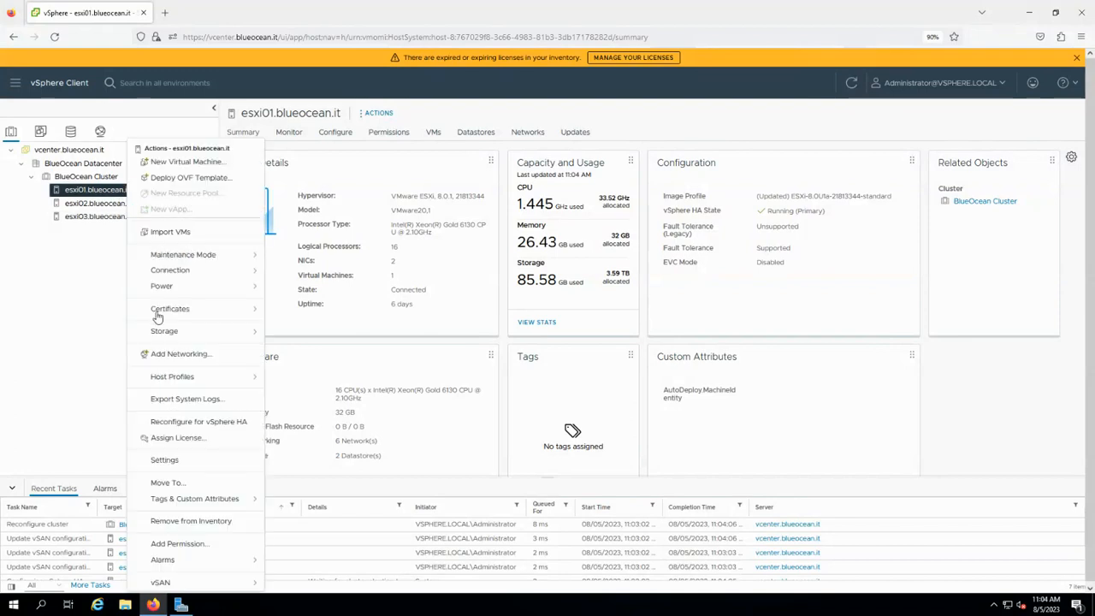
click(221, 423)
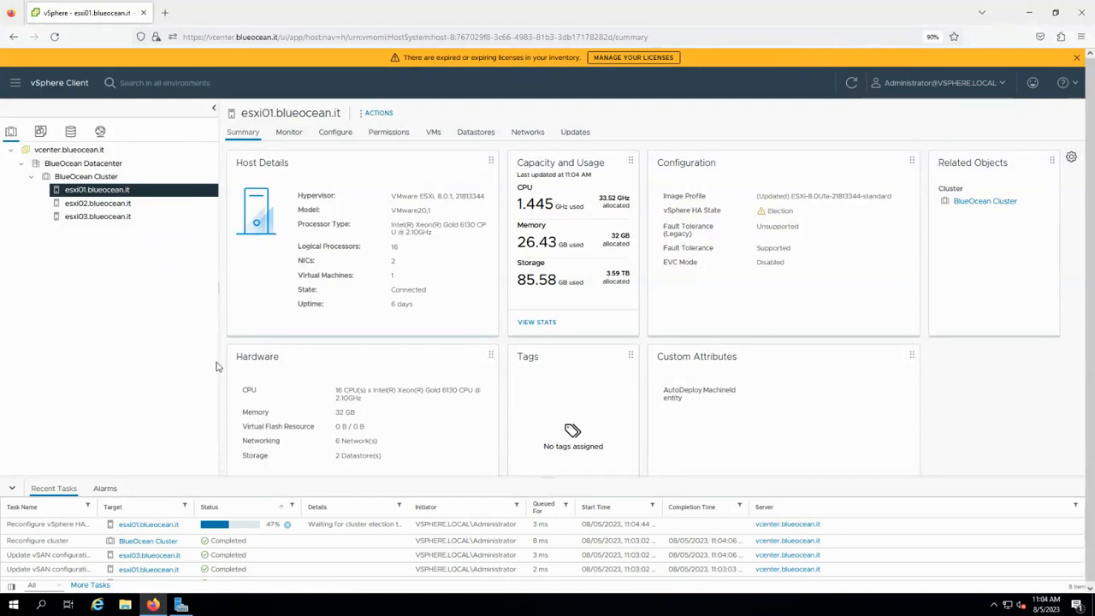
drag(406, 505, 455, 507)
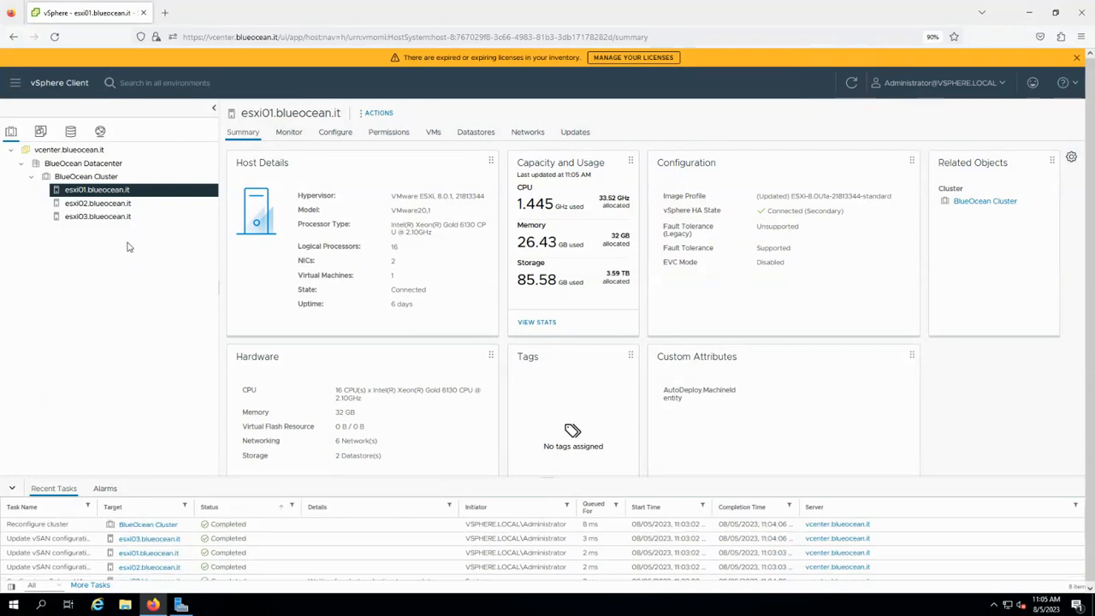
click(145, 209)
Run Reconfigure for vSphere HA on host esxi02.blueocean.it.
right_click(146, 210)
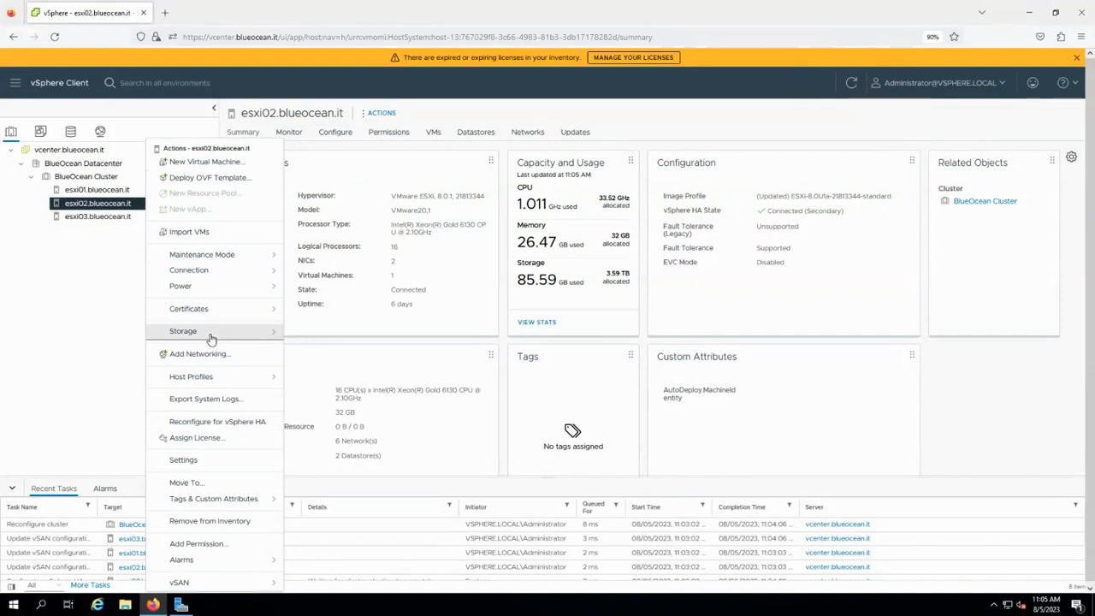
click(229, 423)
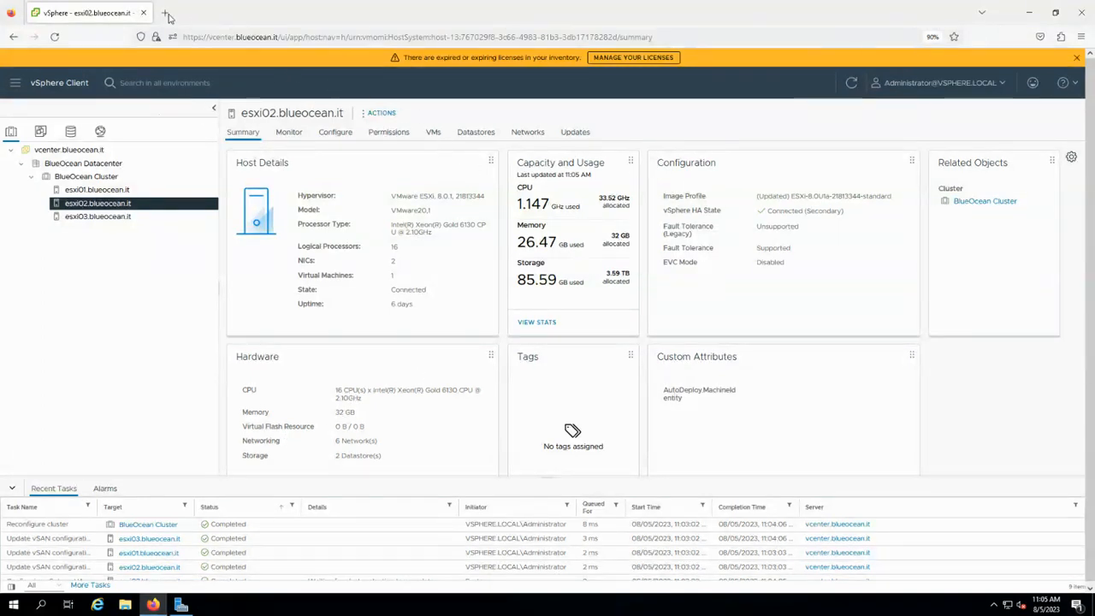
Dismiss the expired-licenses banner and search Google for 'download windows 10 lite' in a new tab.
click(1077, 59)
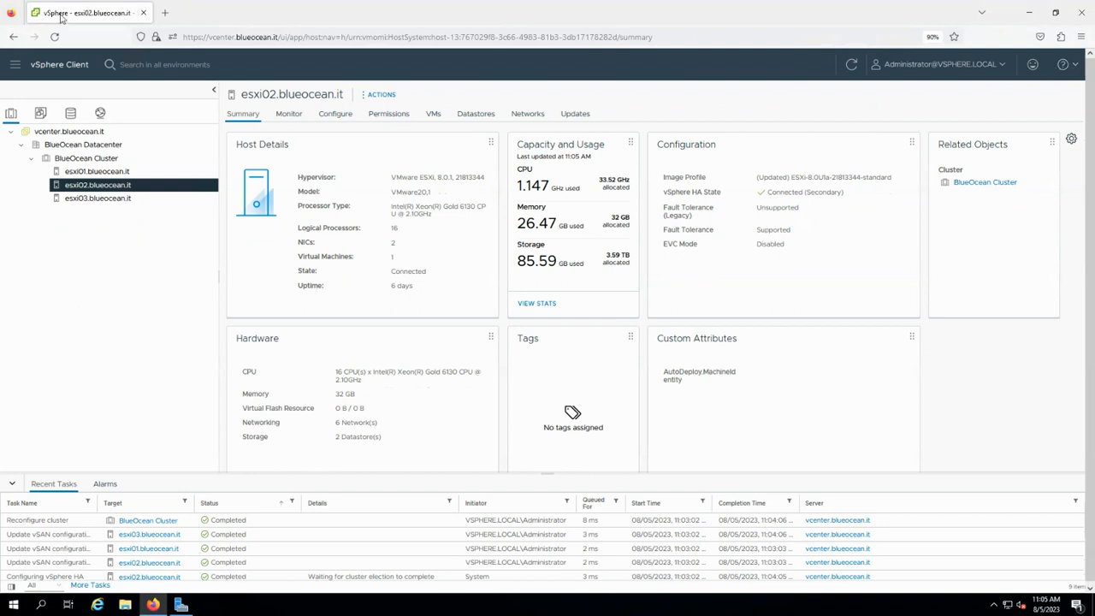
click(171, 12)
text(d)
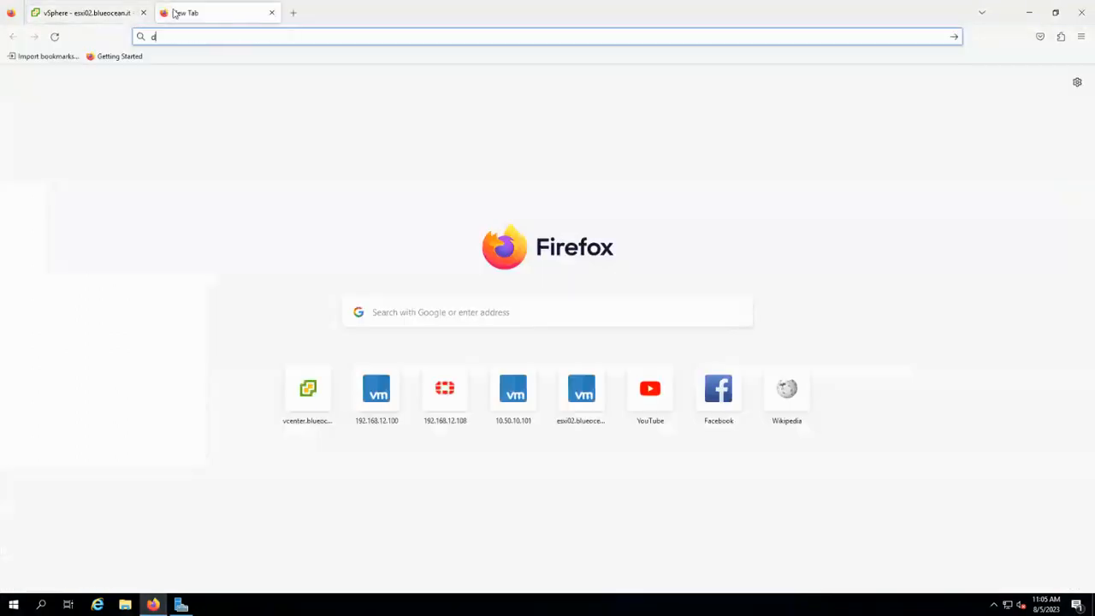
text(ownload windows)
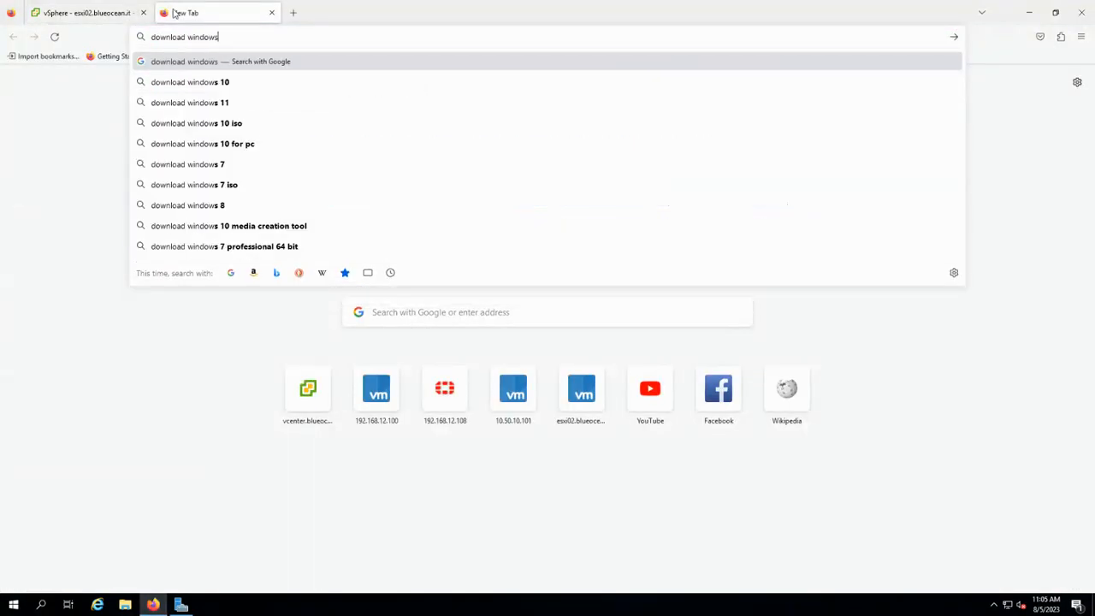
text( 10 lite)
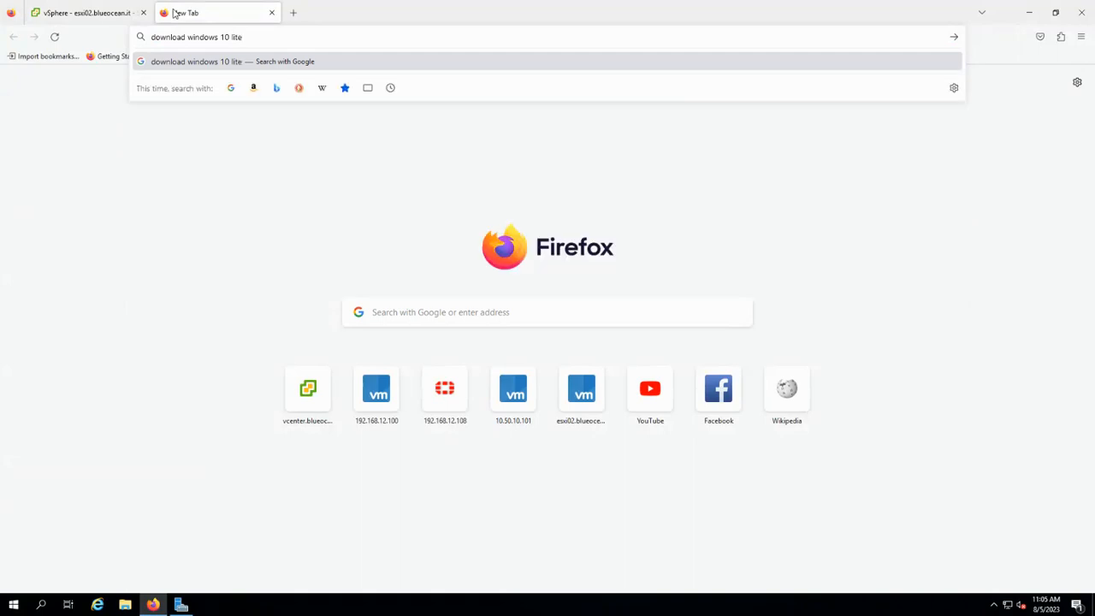
key(Return)
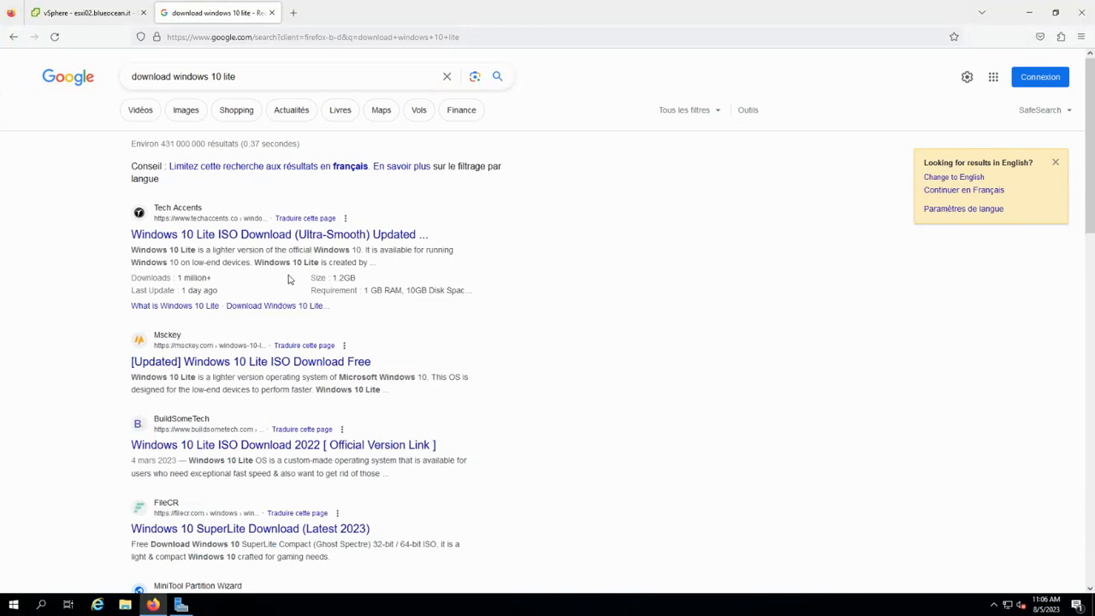
scroll(379, 462, down, 2)
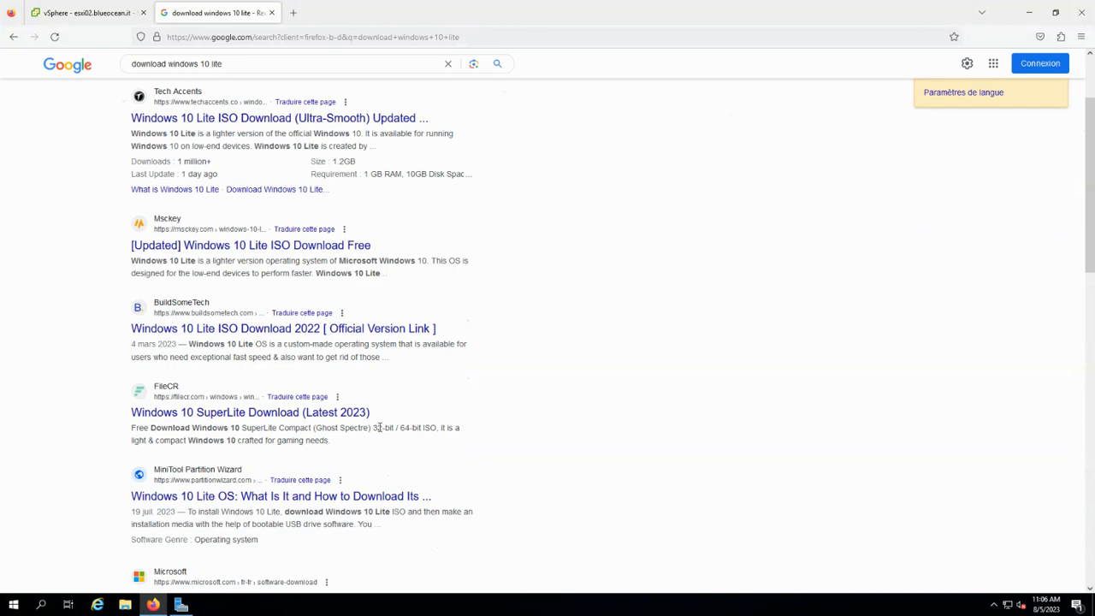
scroll(377, 428, down, 4)
scroll(479, 308, up, 7)
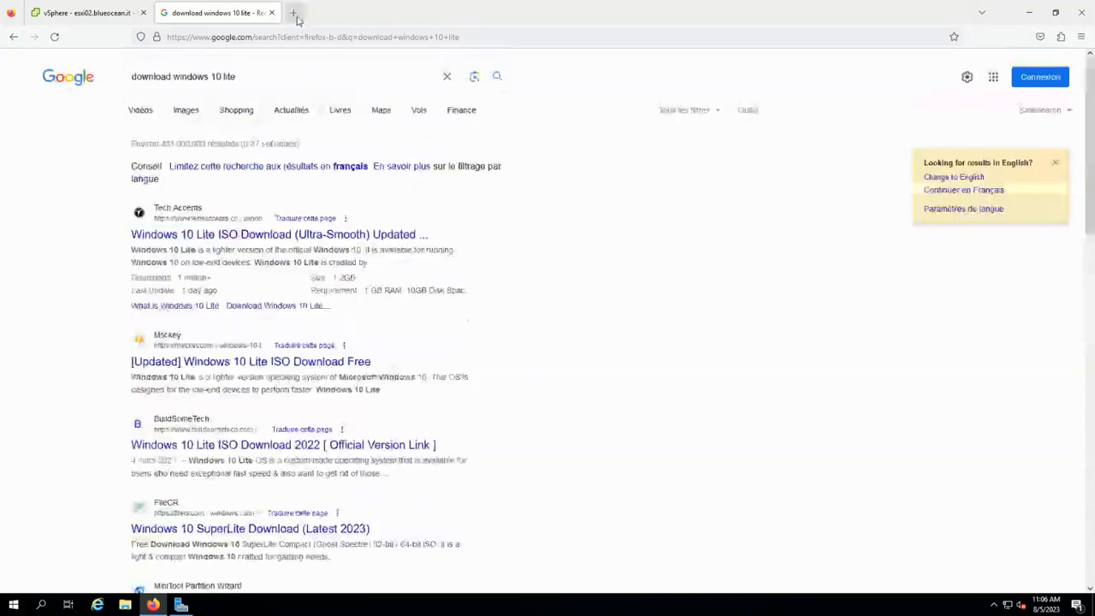
Search 'download ubuntu 23.04' in a new tab, accept cookies and browse the Ubuntu site.
click(294, 12)
text(dow)
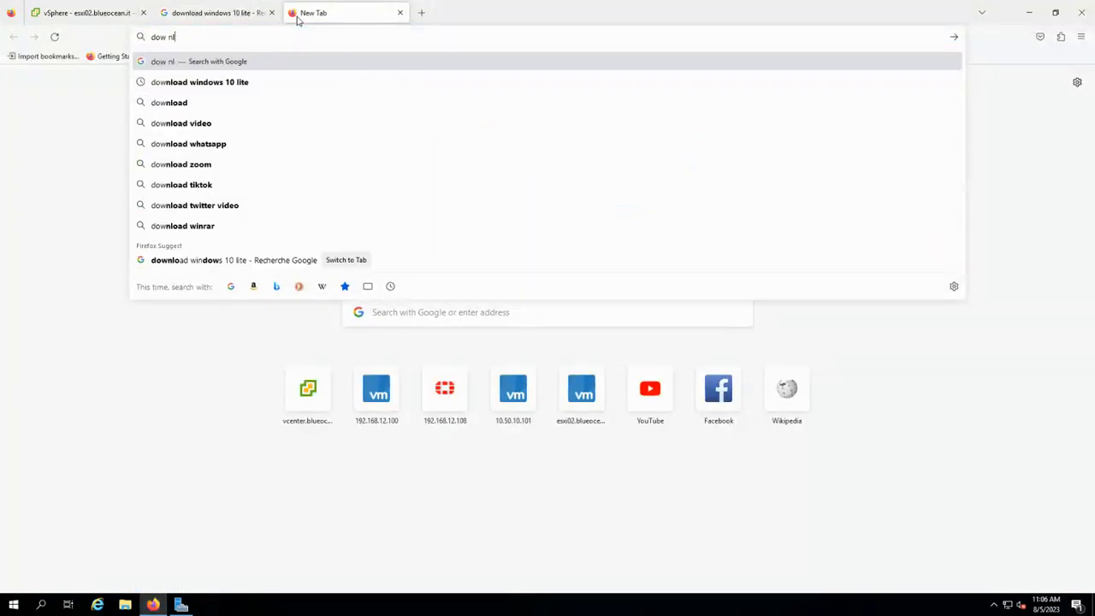
text(nload)
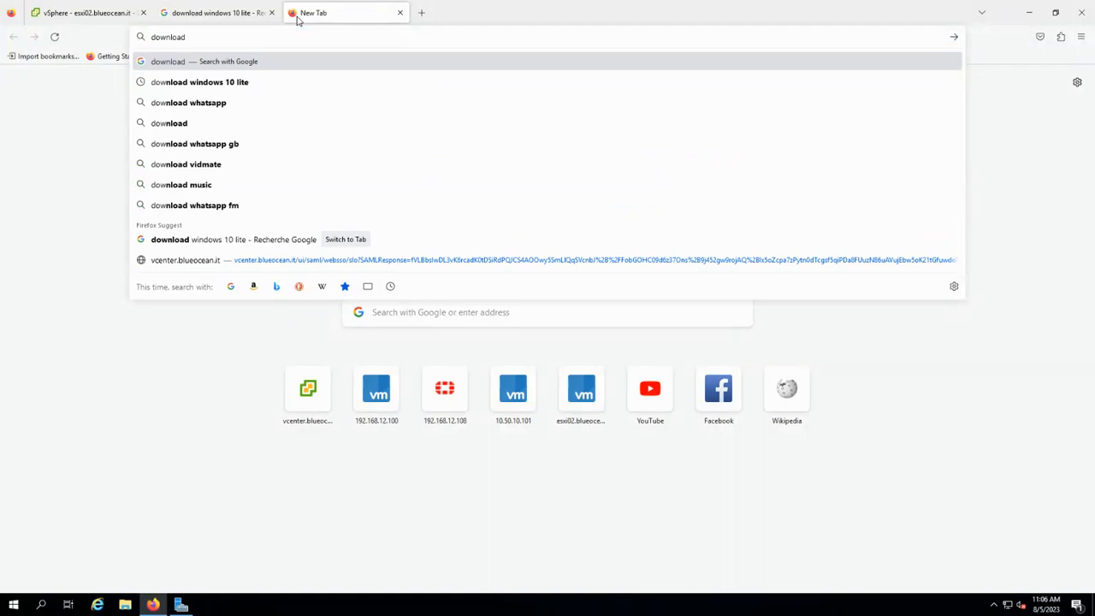
text( ubuntu 23.04)
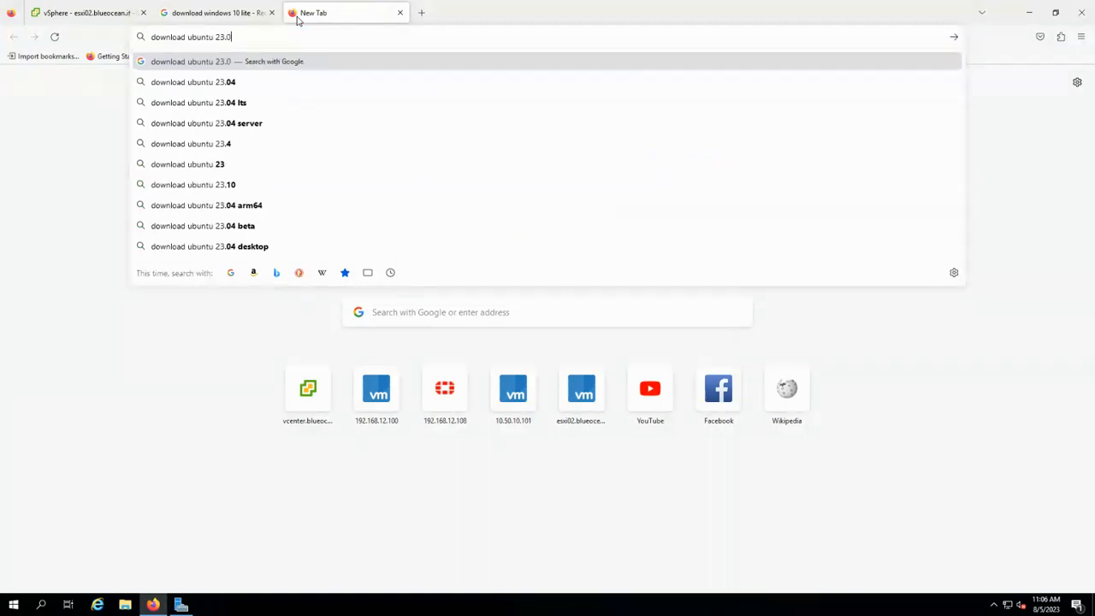
key(Return)
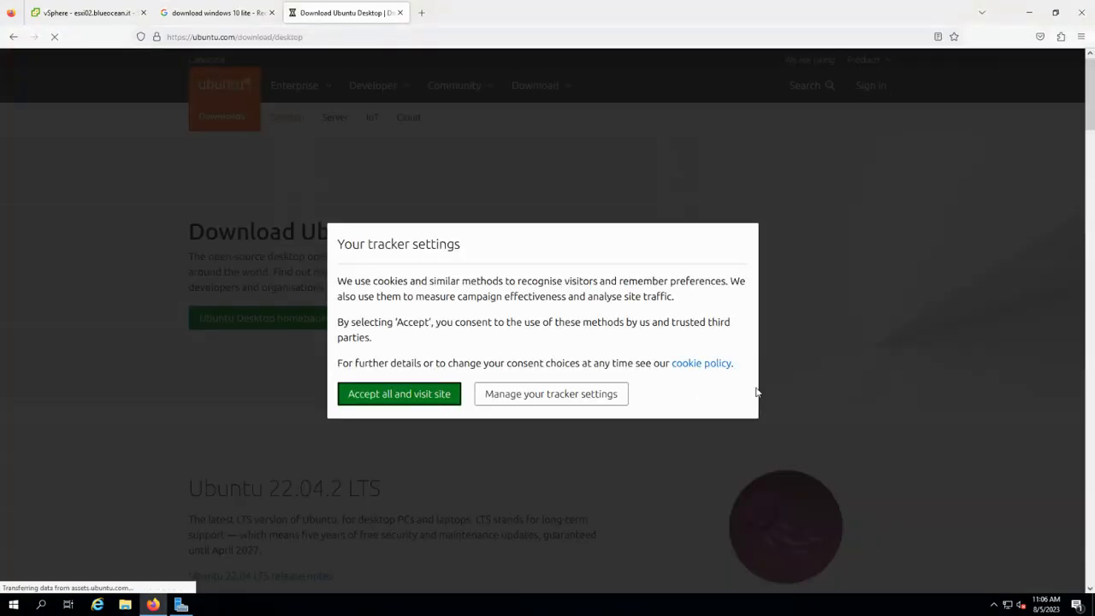
click(405, 396)
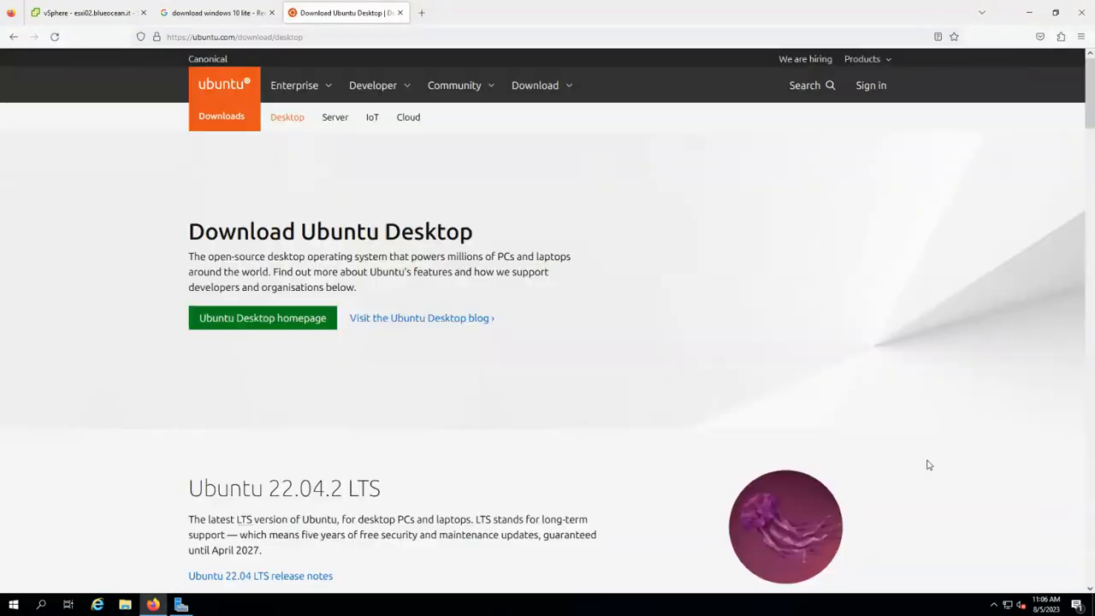
scroll(882, 436, down, 5)
scroll(882, 436, down, 4)
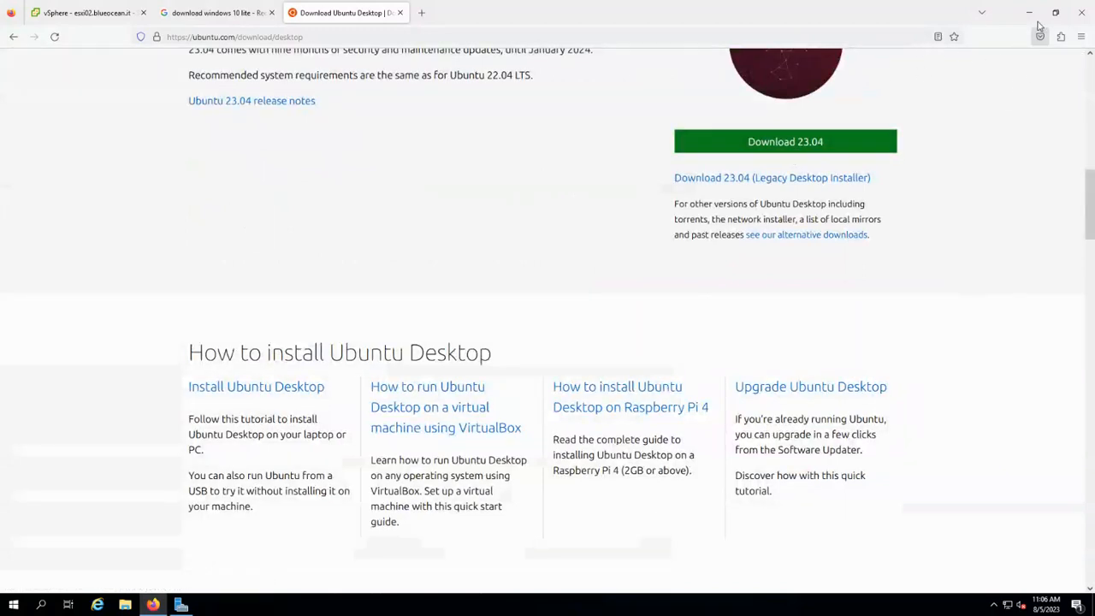
Check the Windows 10 Pro and Ubuntu 23.04 ISO files on the desktop, then return to the vSphere Client tab.
click(1029, 17)
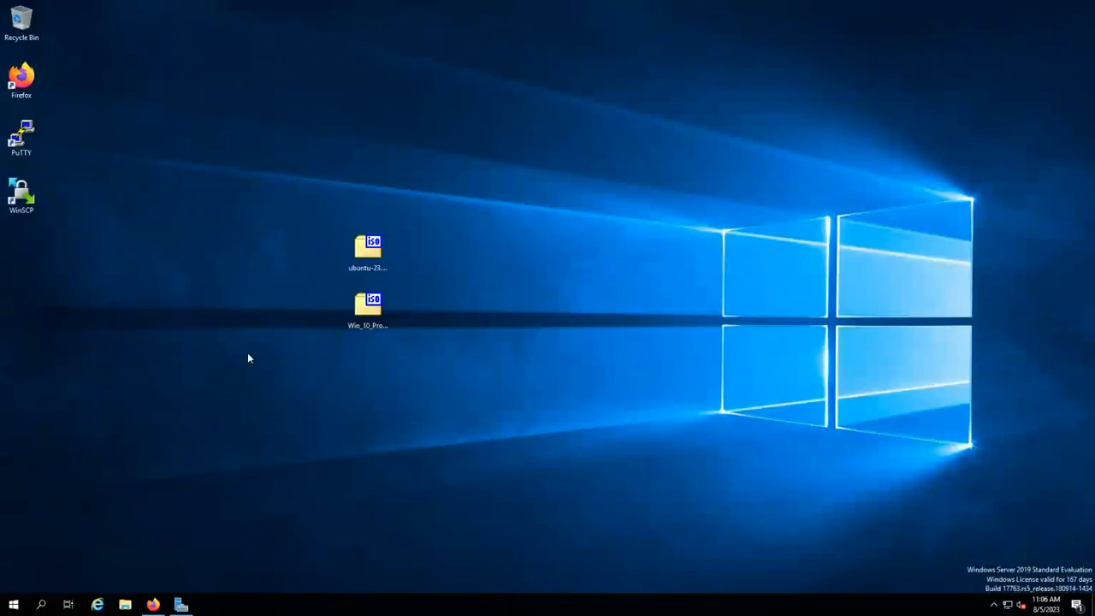
click(375, 327)
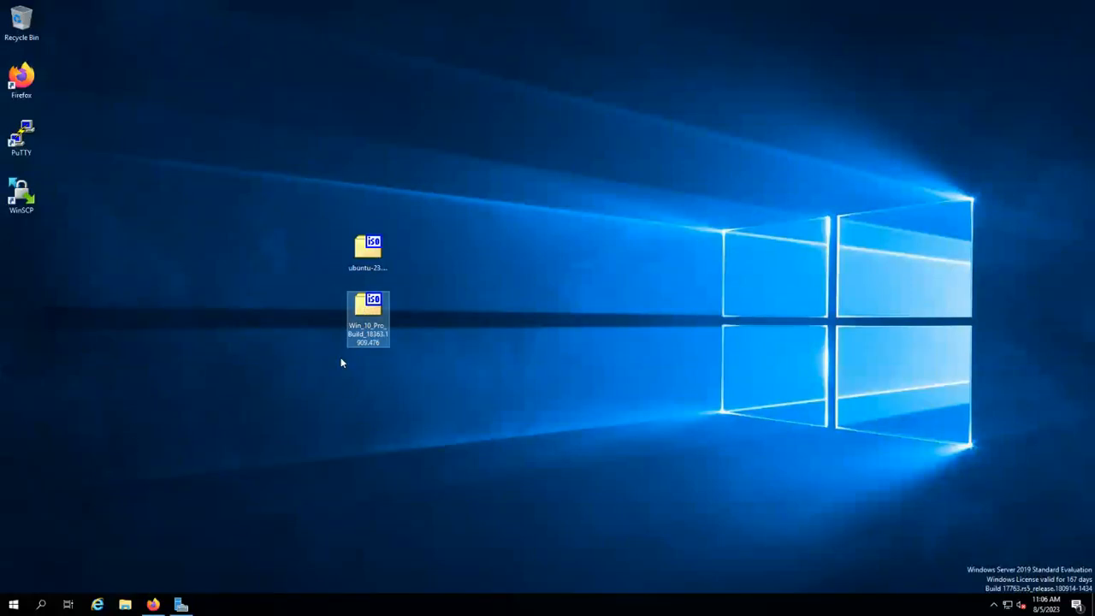
click(372, 262)
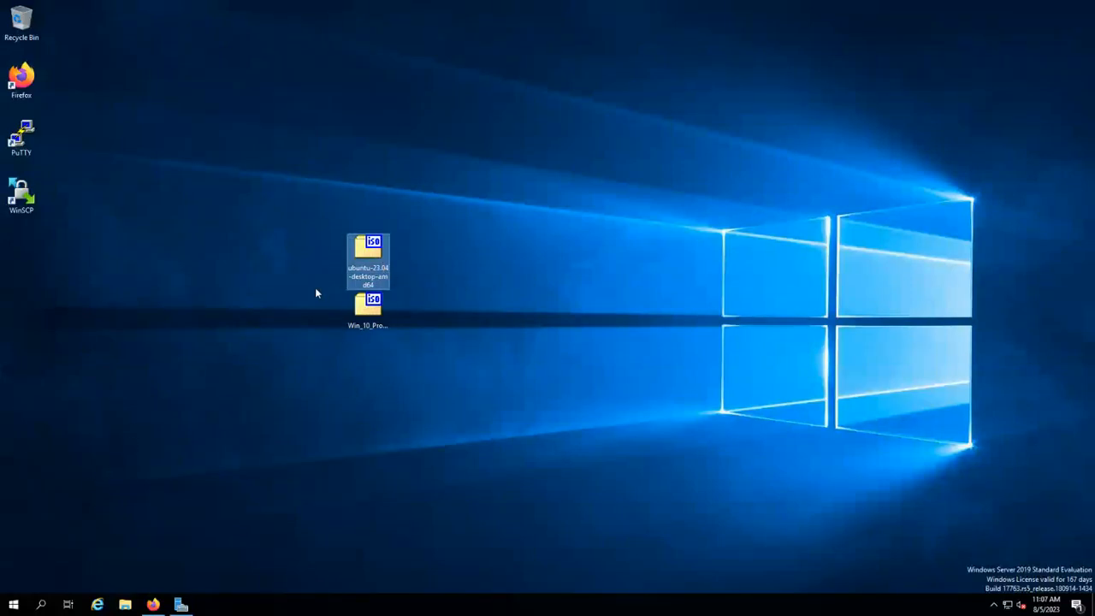
click(370, 310)
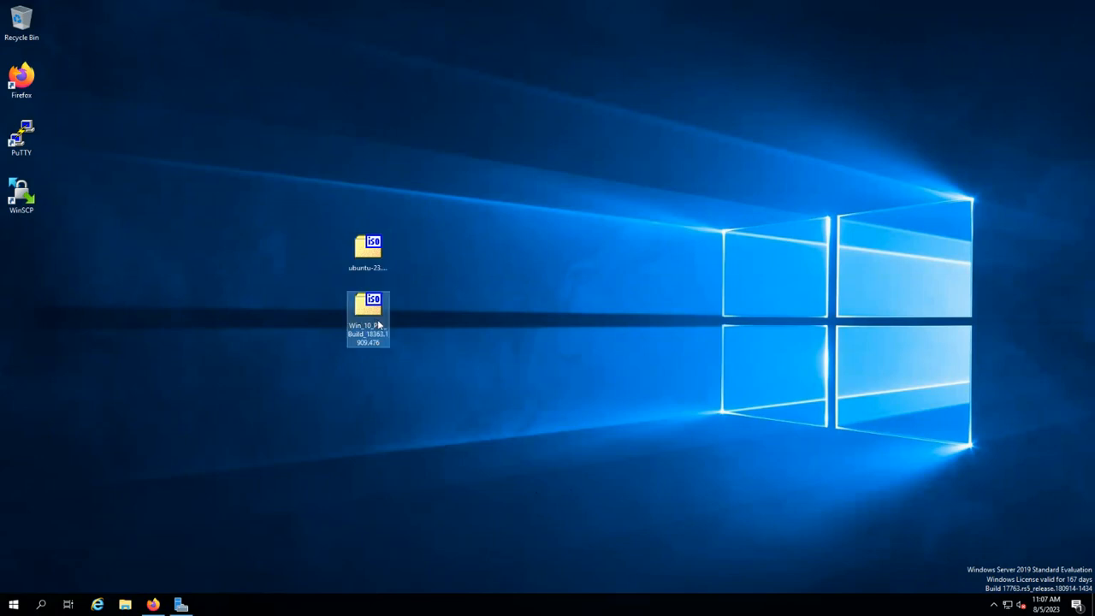
click(370, 263)
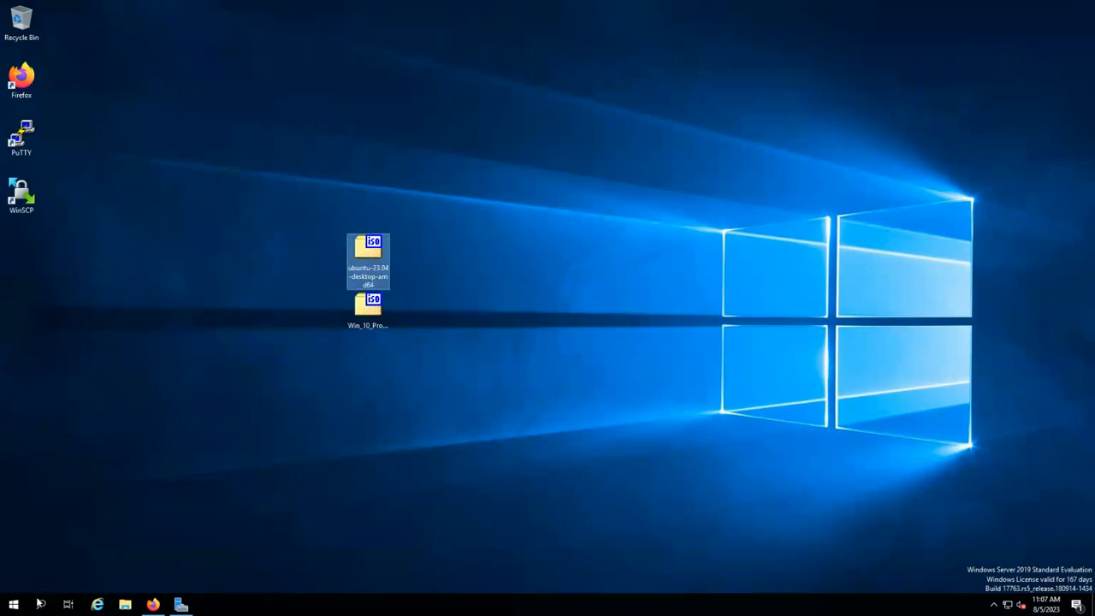
click(153, 605)
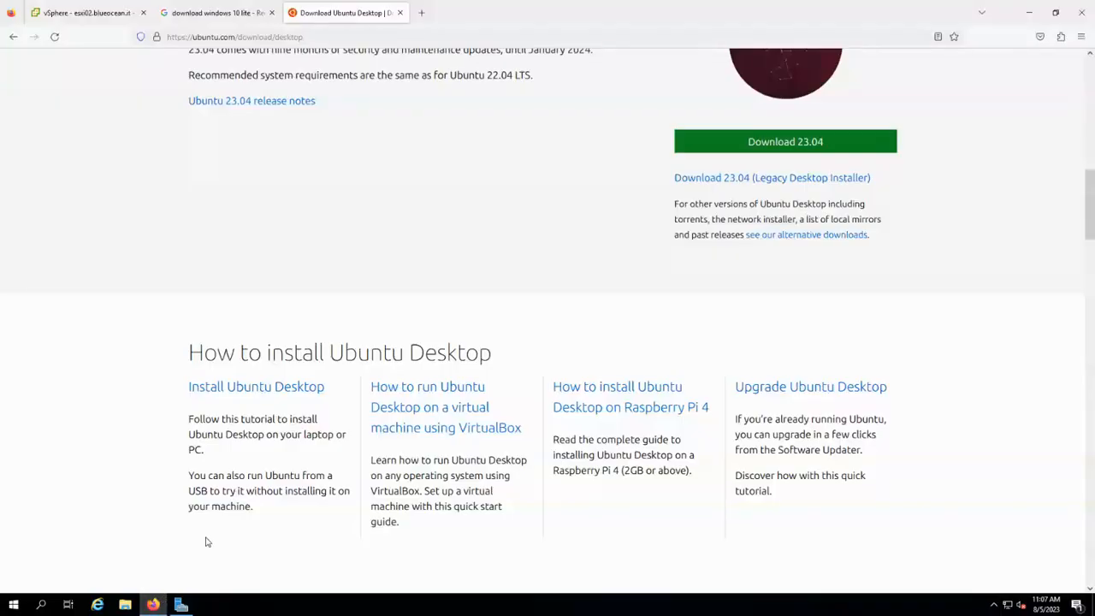
click(107, 17)
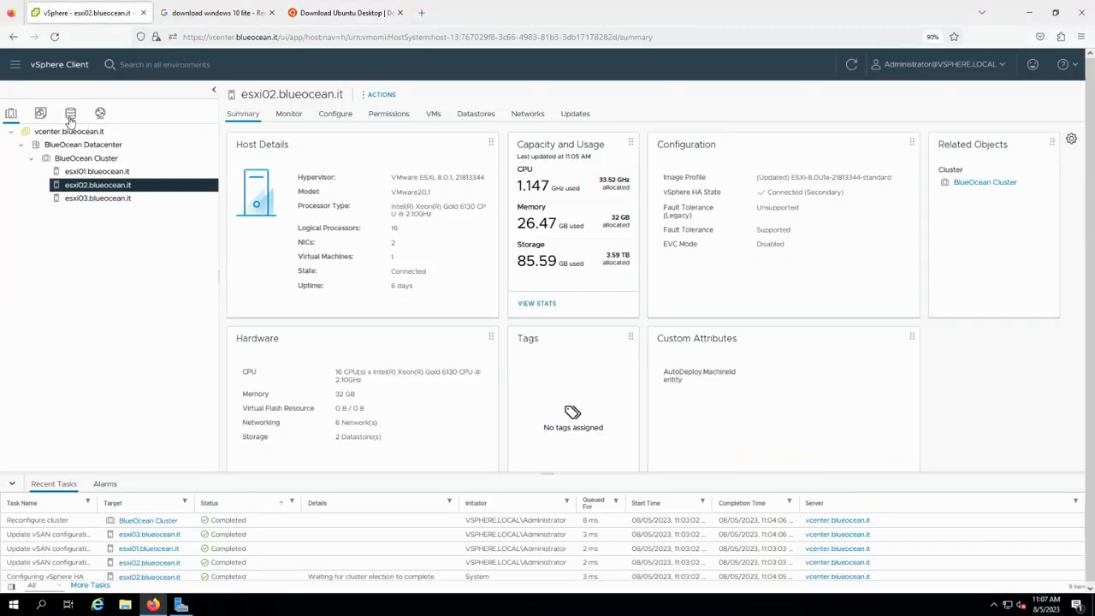
click(71, 115)
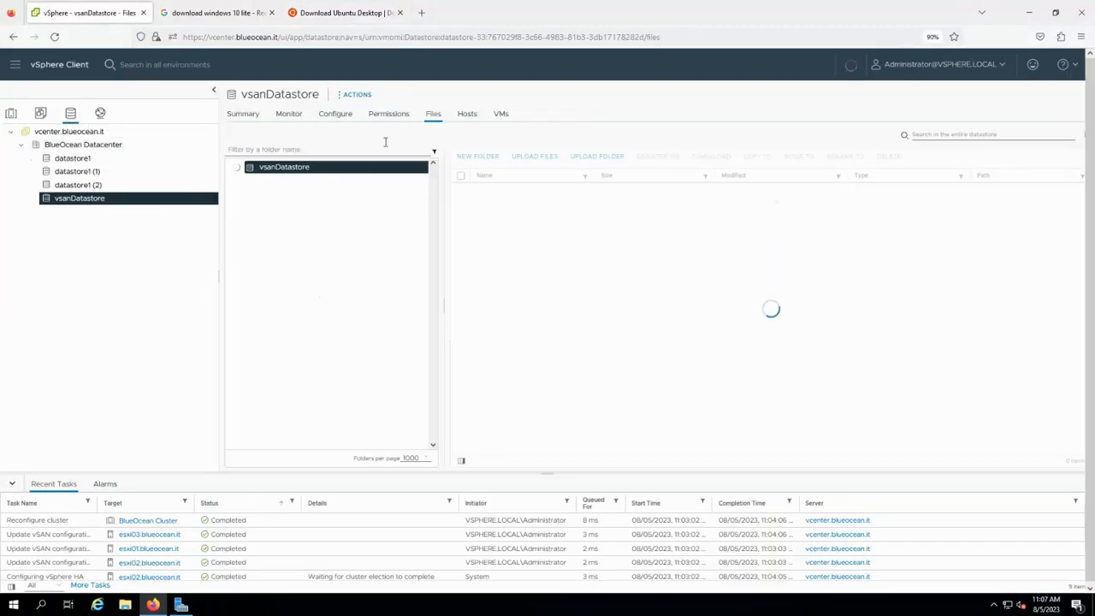
click(273, 206)
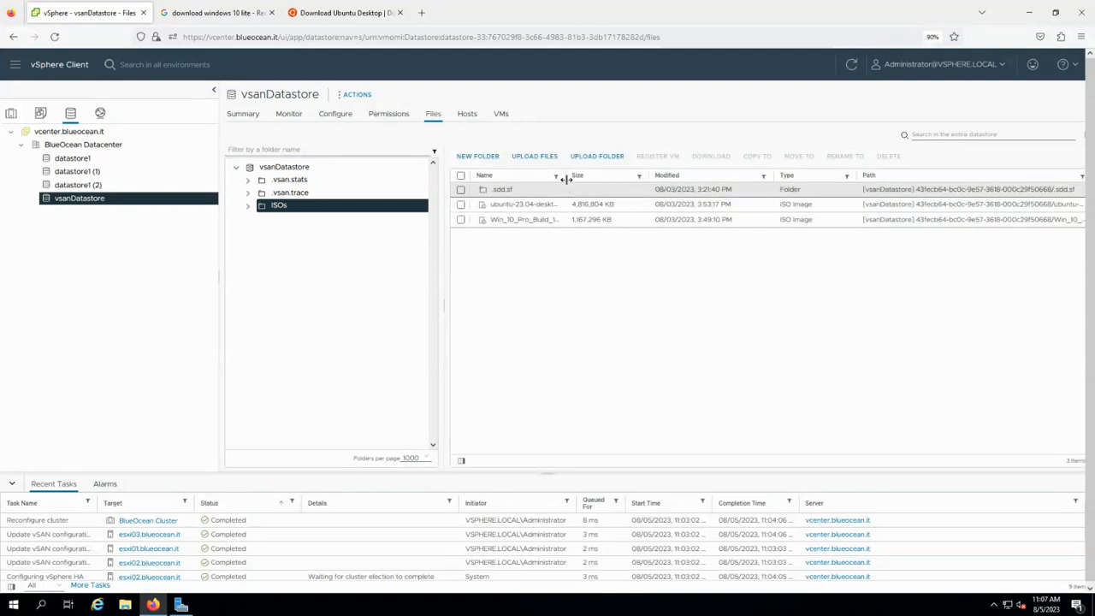
drag(581, 176, 619, 176)
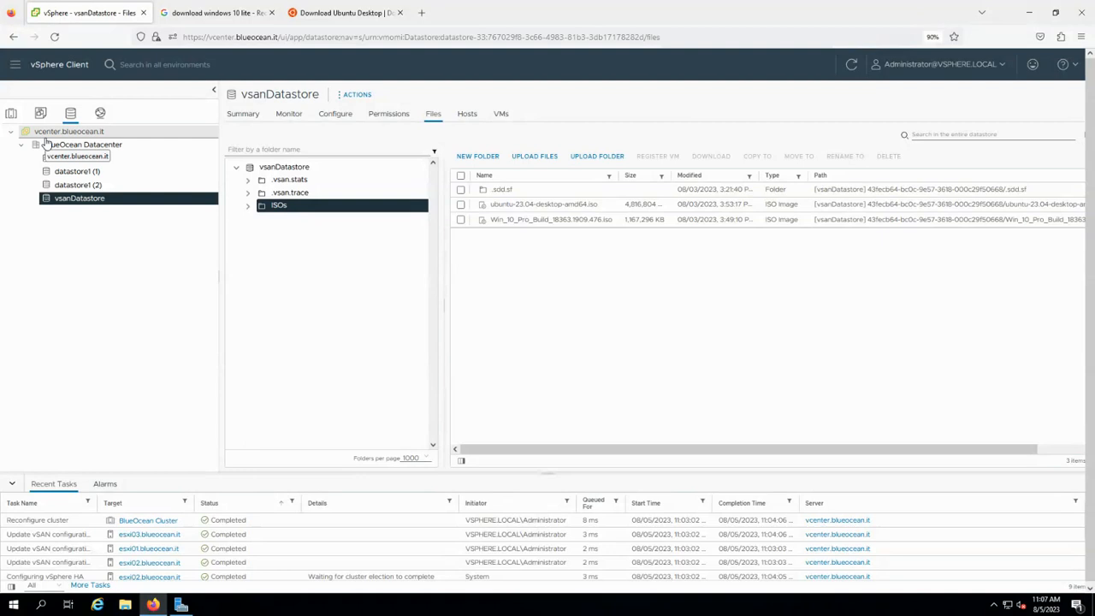
click(11, 113)
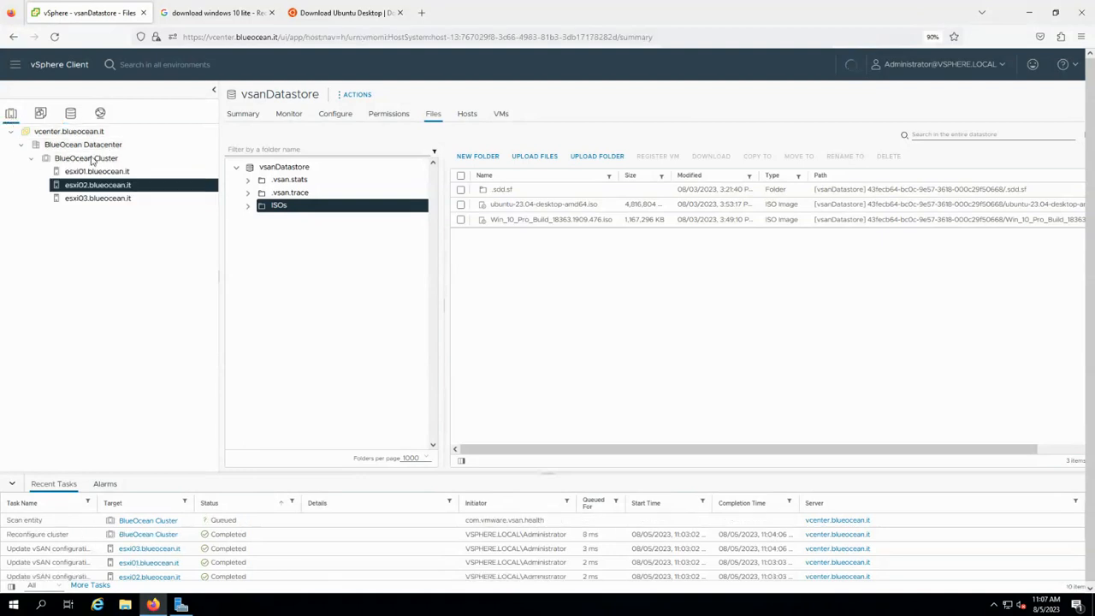
Start a new virtual machine on esxi01 and name it Win10-01.
click(135, 172)
right_click(135, 172)
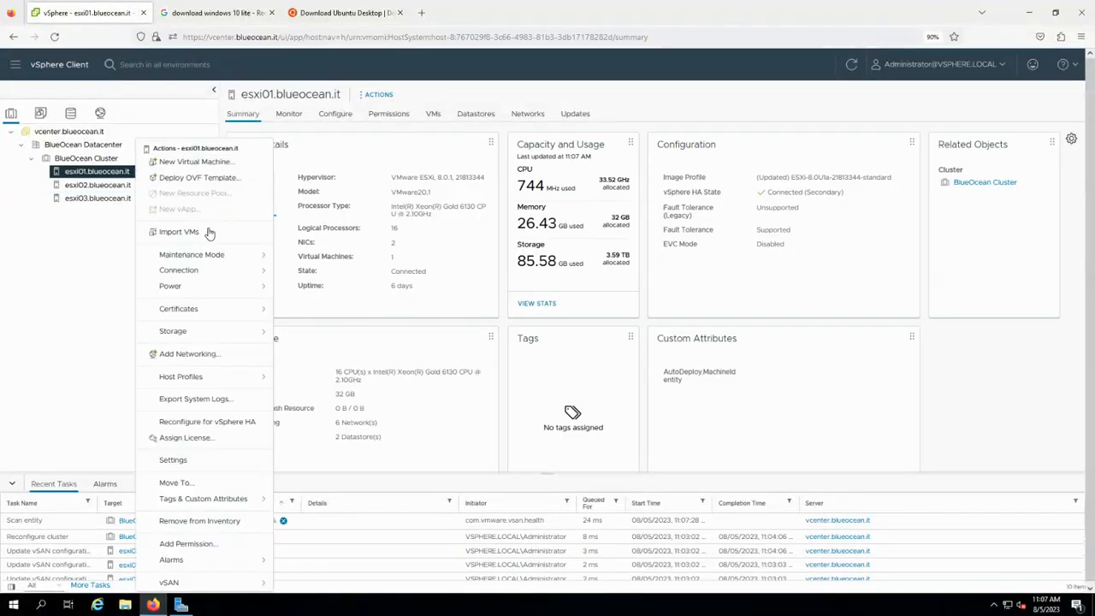
click(215, 162)
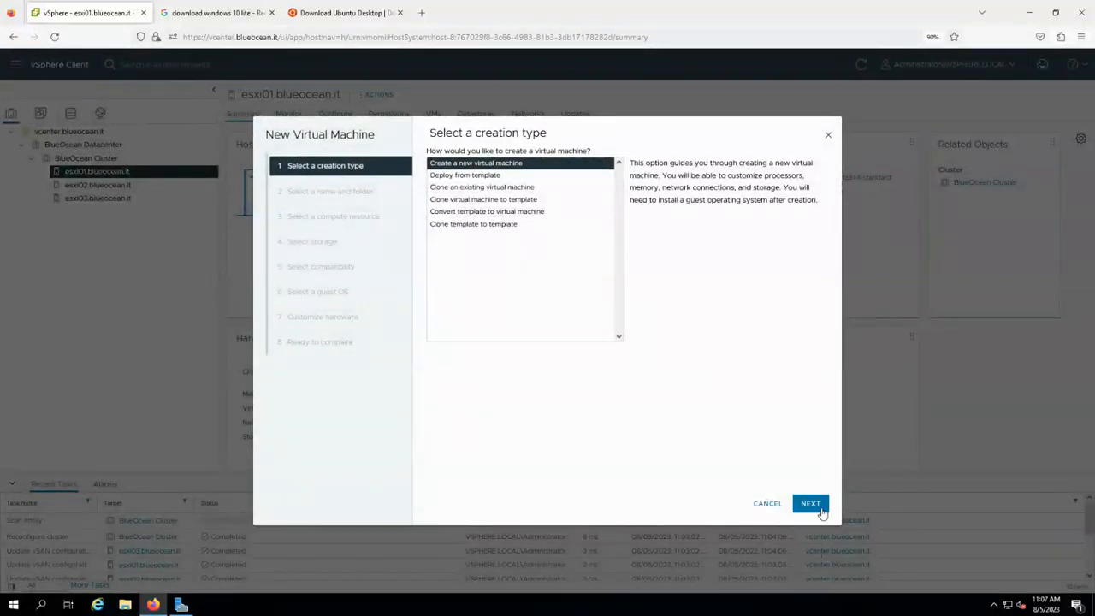
click(810, 505)
click(591, 179)
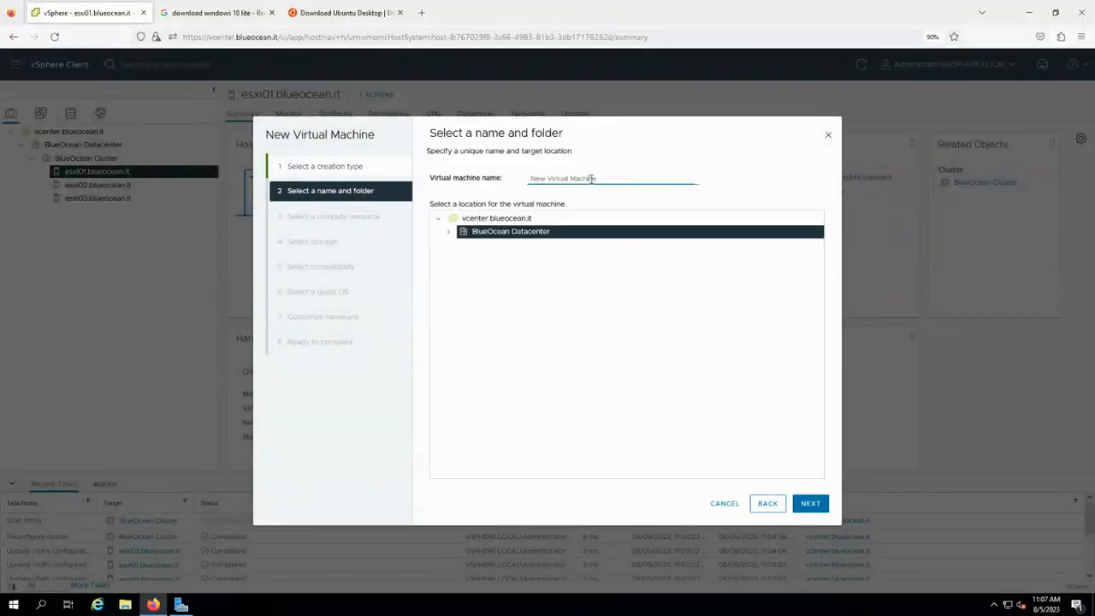
triple_click(592, 179)
text(Wi)
click(810, 504)
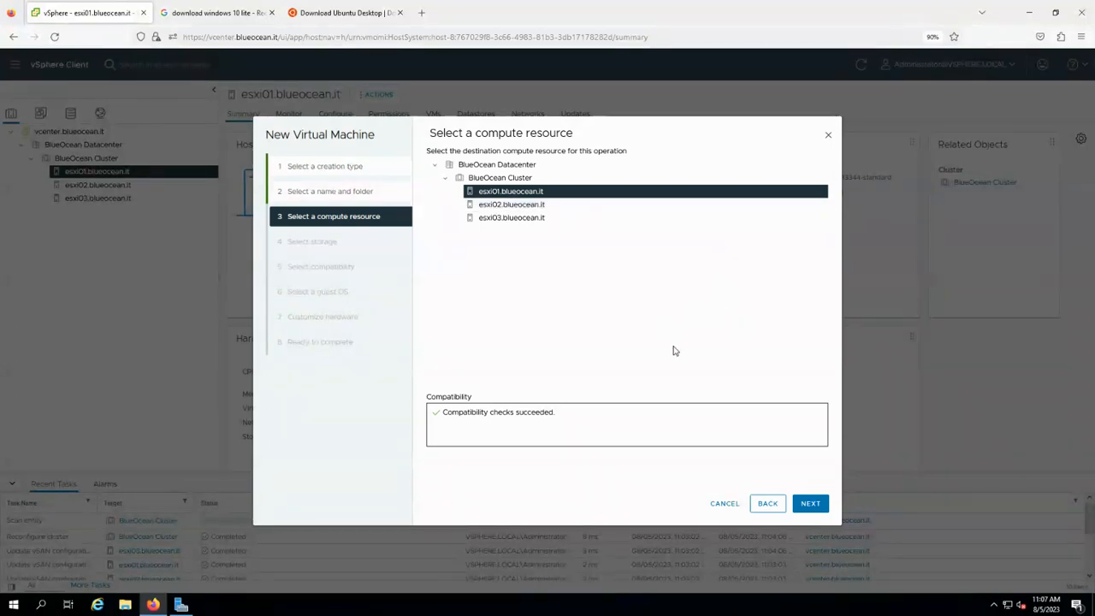
Keep esxi01 as the compute resource and store the VM on vsanDatastore.
click(808, 506)
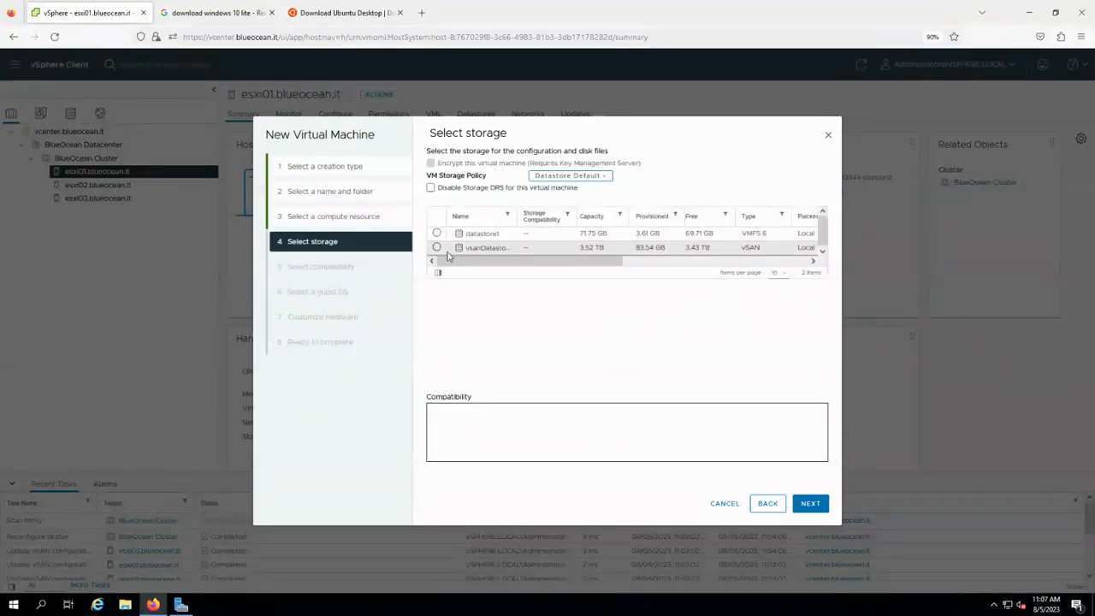
click(437, 248)
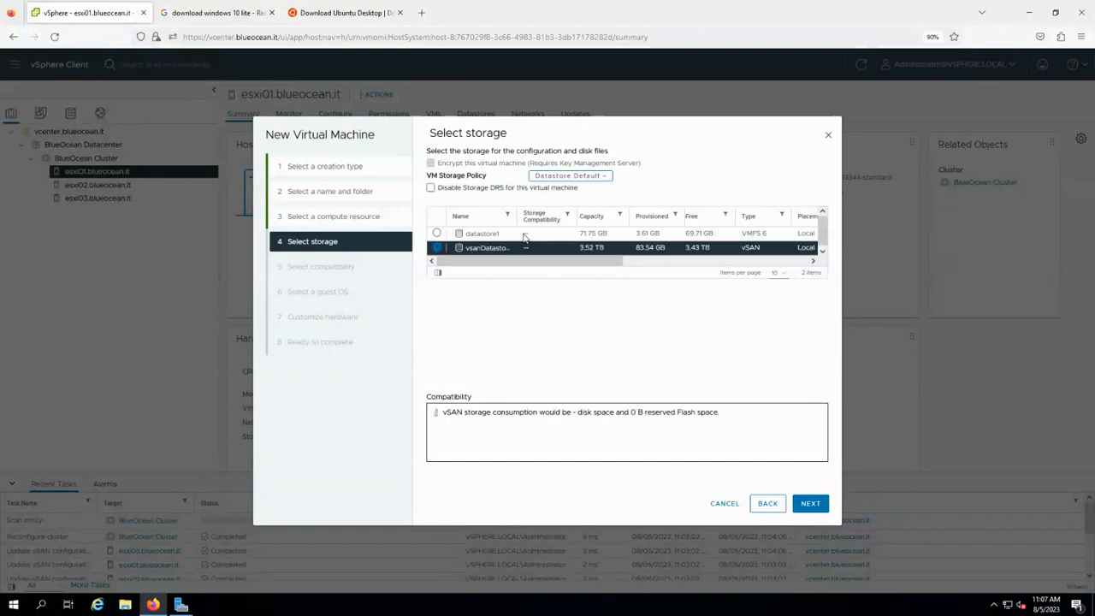
drag(515, 218, 529, 219)
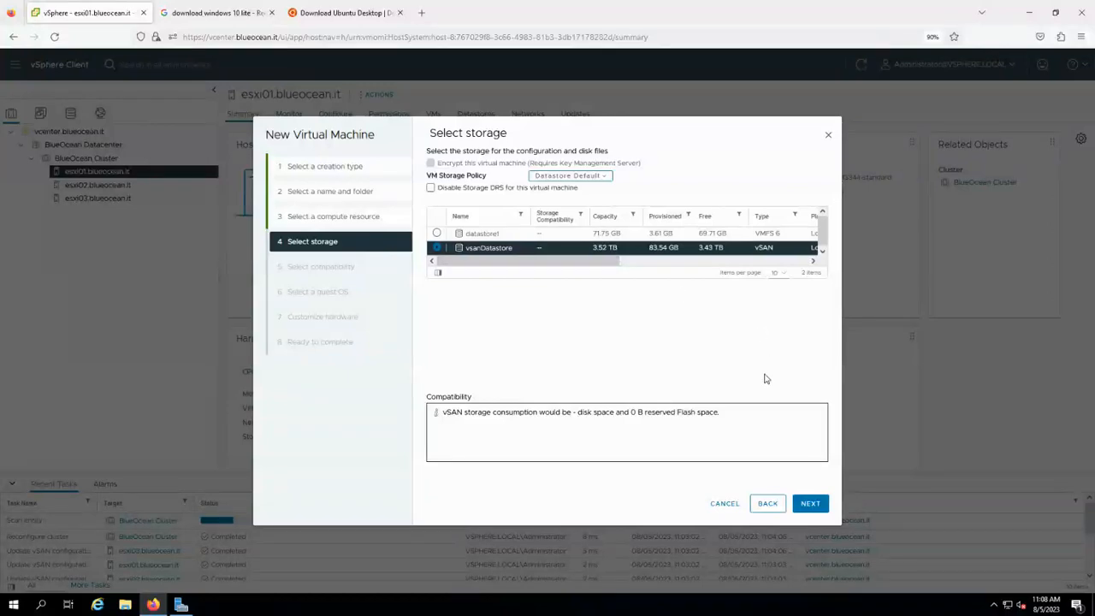
click(810, 505)
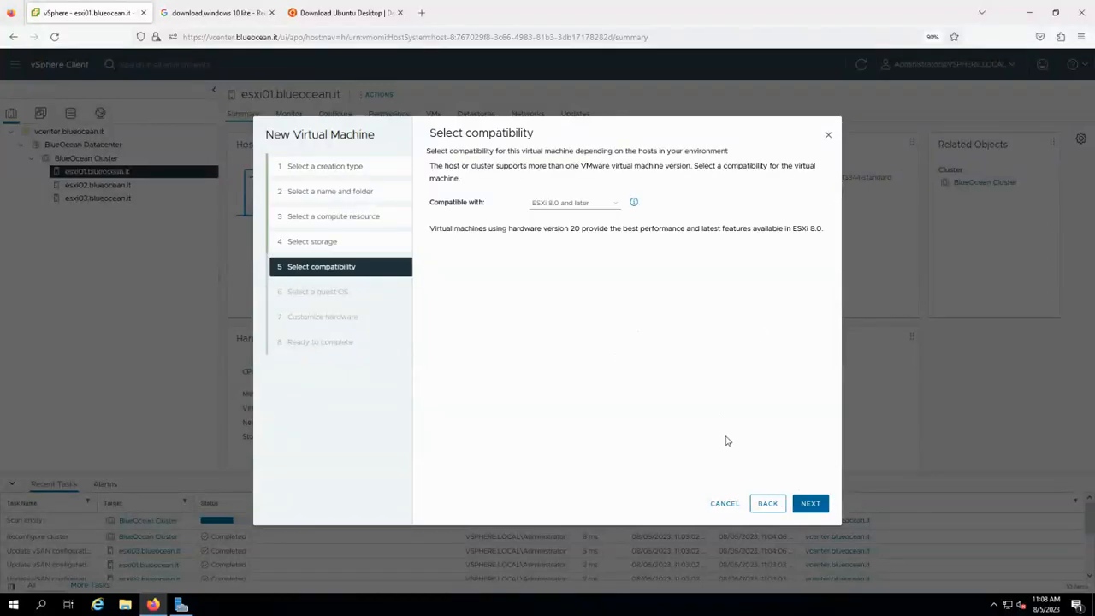
Use ESXi 8.0 and later compatibility with Windows 10 (64-bit) as guest OS.
click(808, 504)
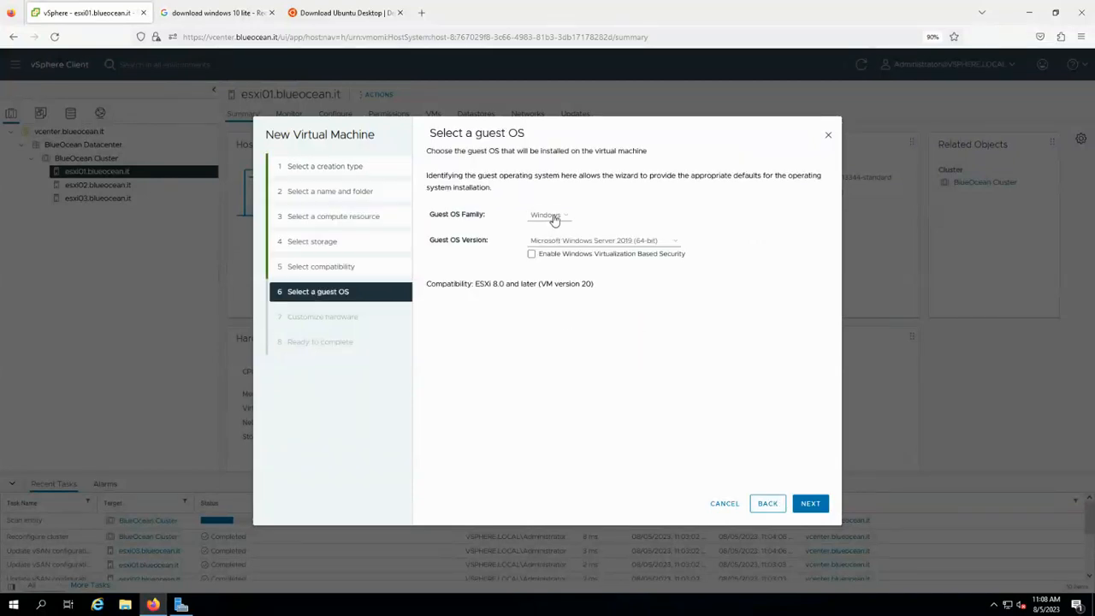
click(616, 242)
click(621, 387)
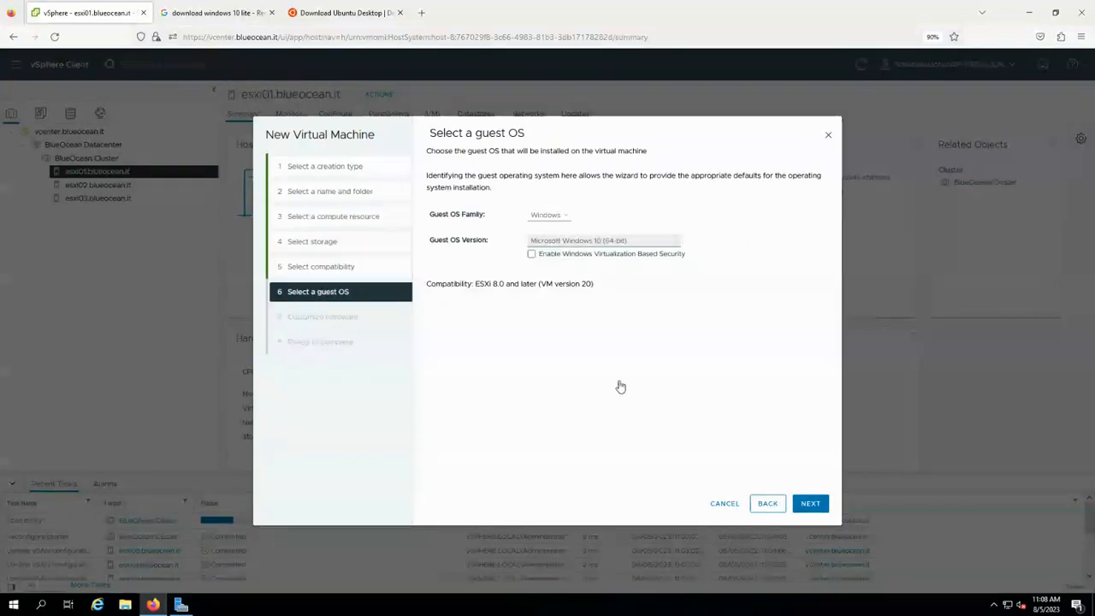
click(808, 503)
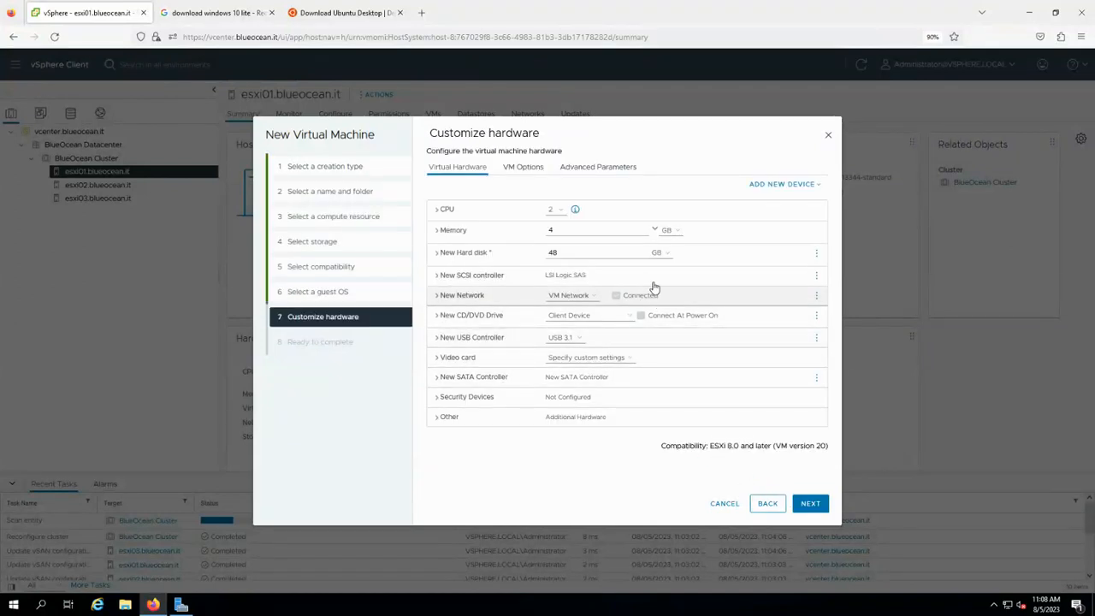
Set memory to 2 GB and the new network adapter type to VMXNET 3.
drag(556, 231, 524, 233)
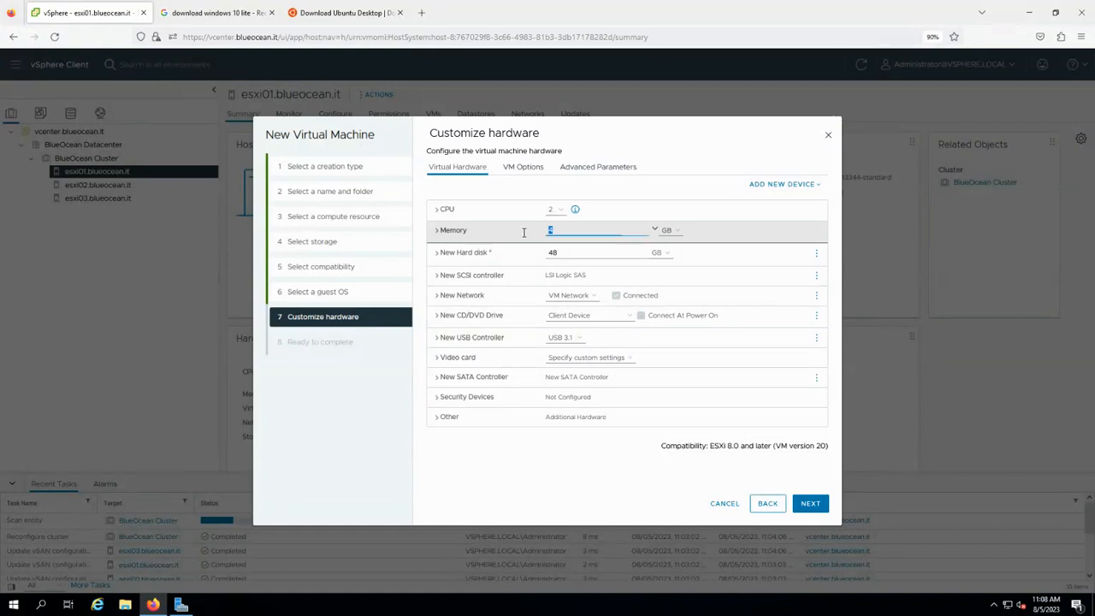
text(2)
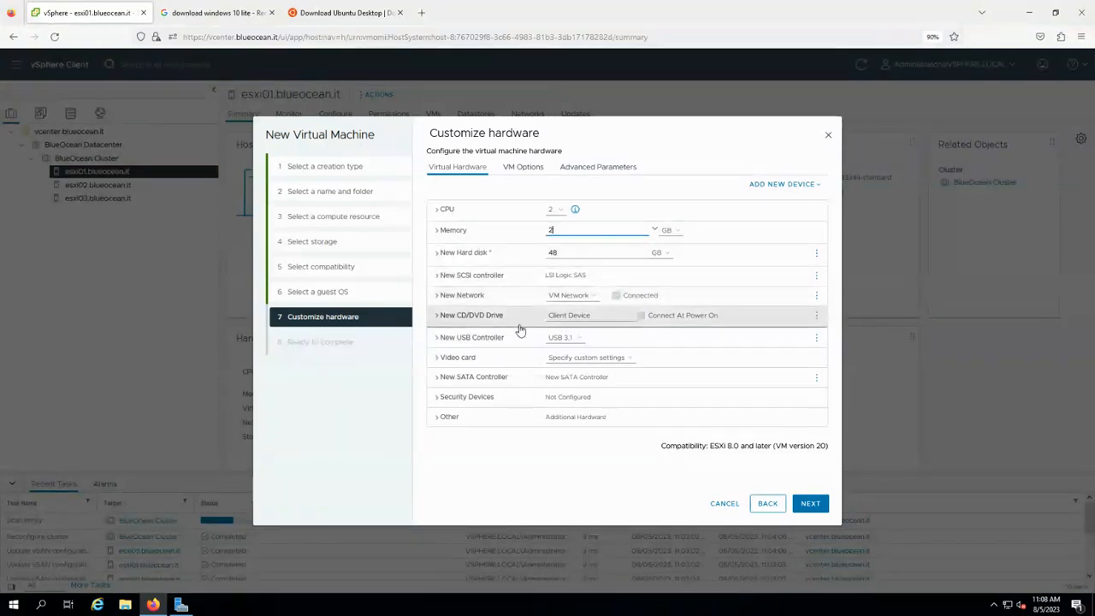
click(437, 296)
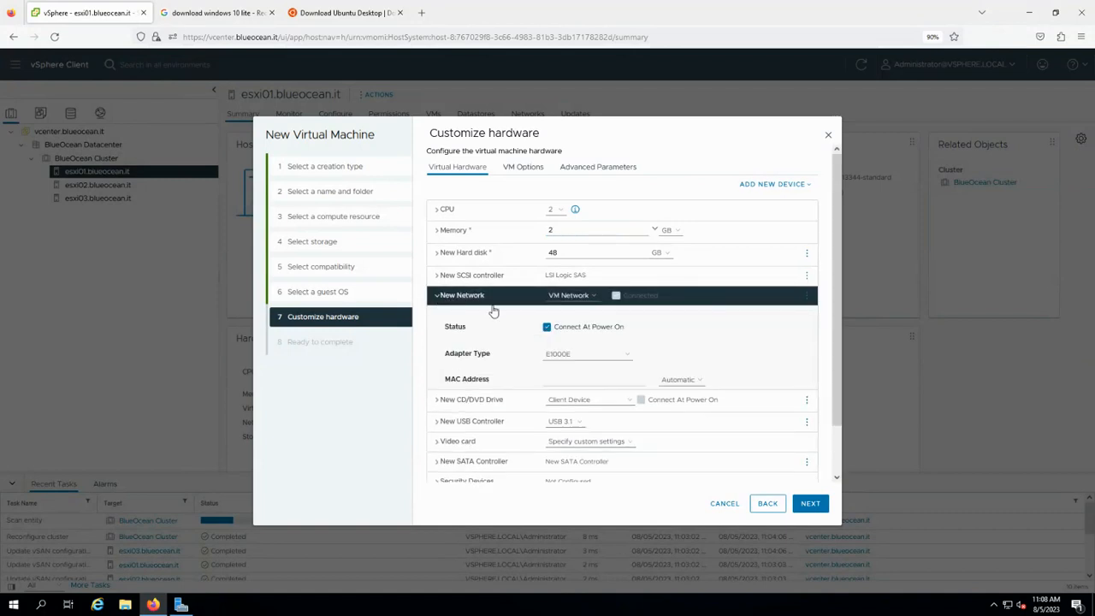
click(575, 357)
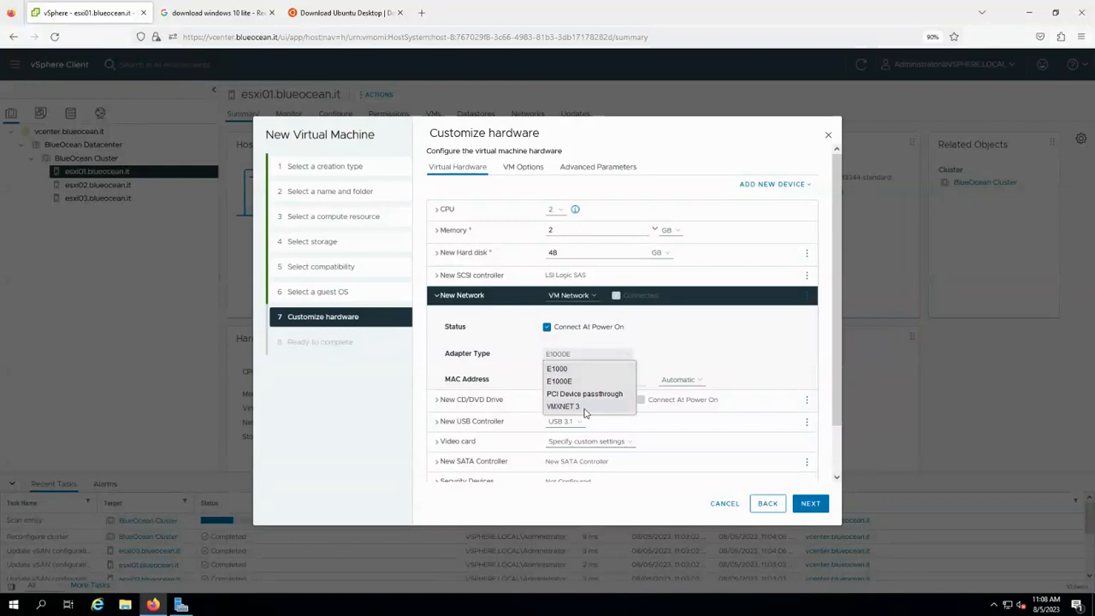
click(561, 359)
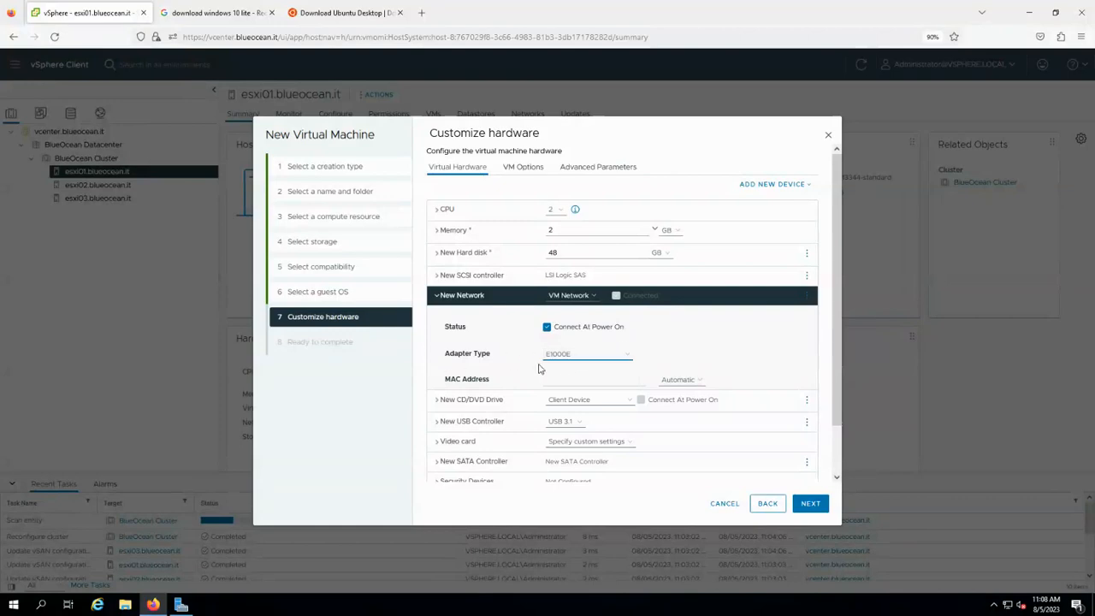
click(561, 360)
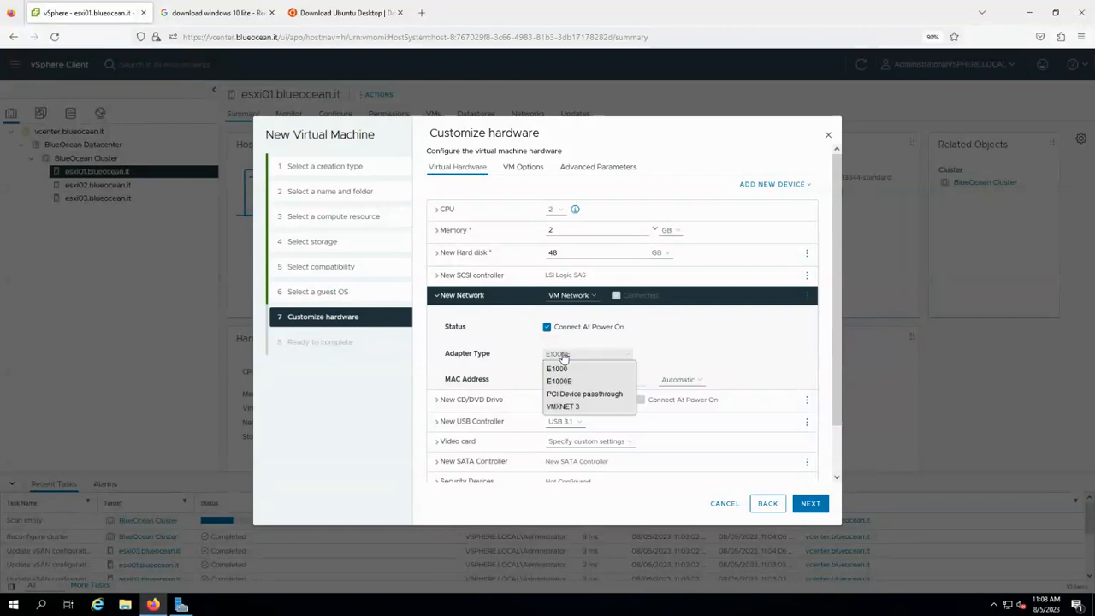
click(578, 407)
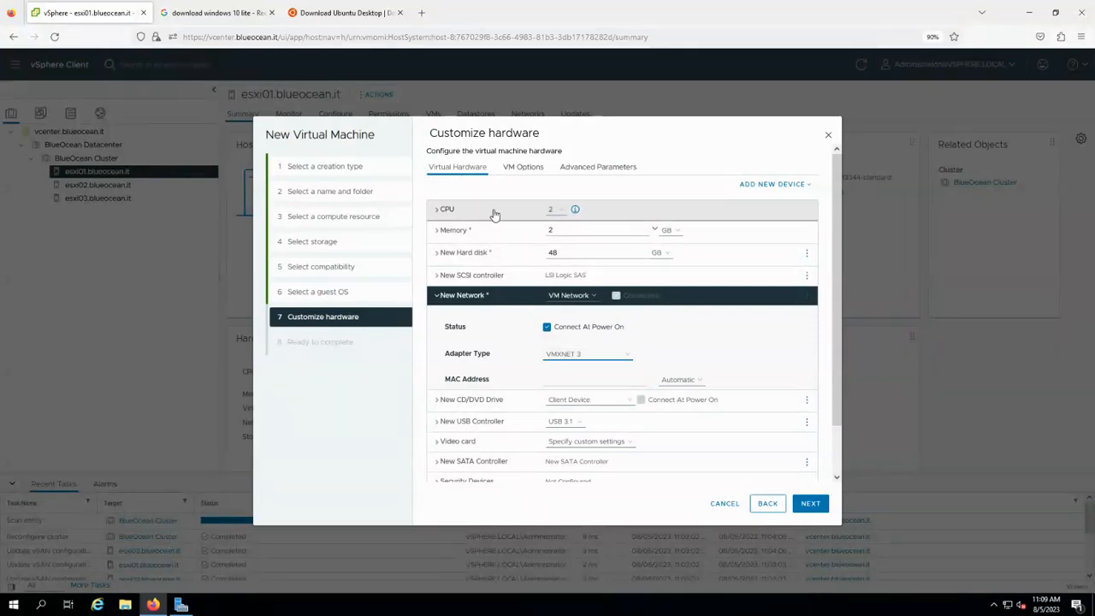
Give the VM 8 CPUs and review the detailed CPU settings.
click(554, 212)
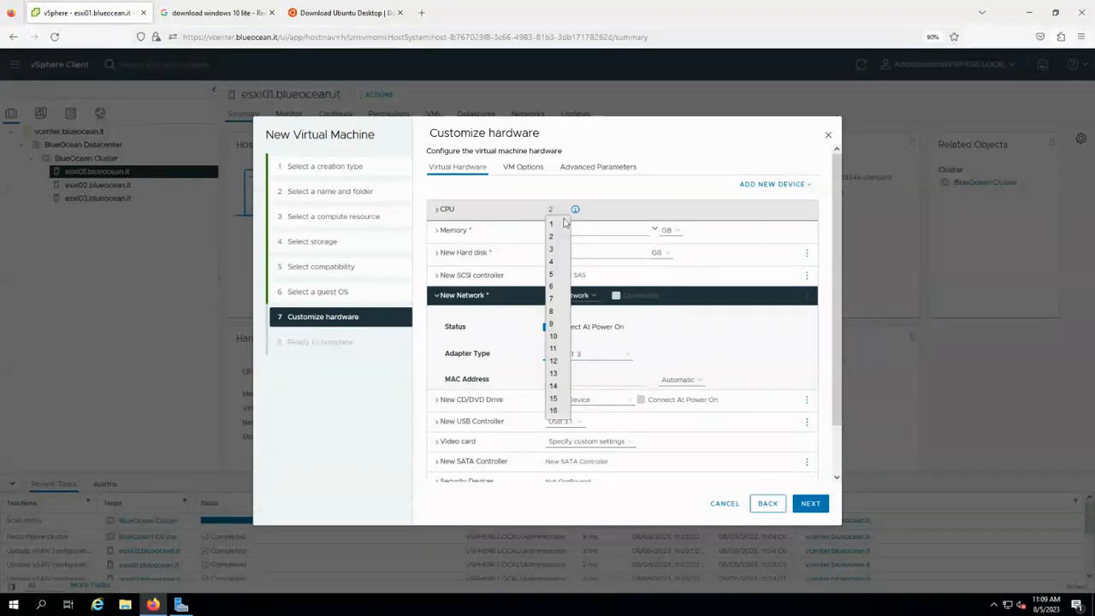
click(552, 312)
click(441, 211)
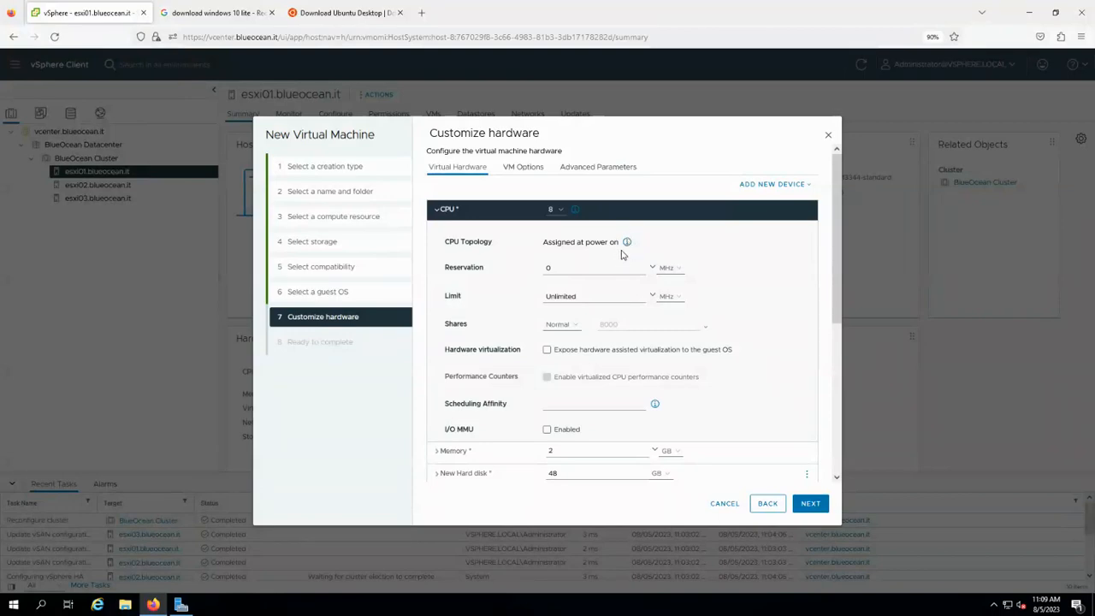
click(447, 211)
Set the VM's CPU topology to 4 cores per socket, giving 2 sockets for 8 CPUs.
click(522, 167)
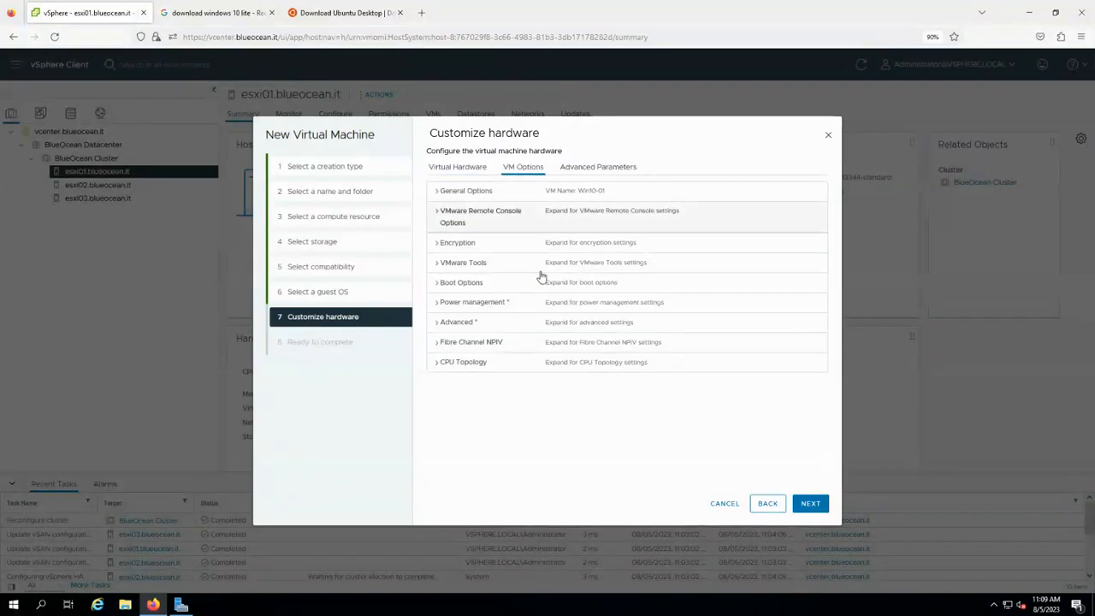
click(438, 366)
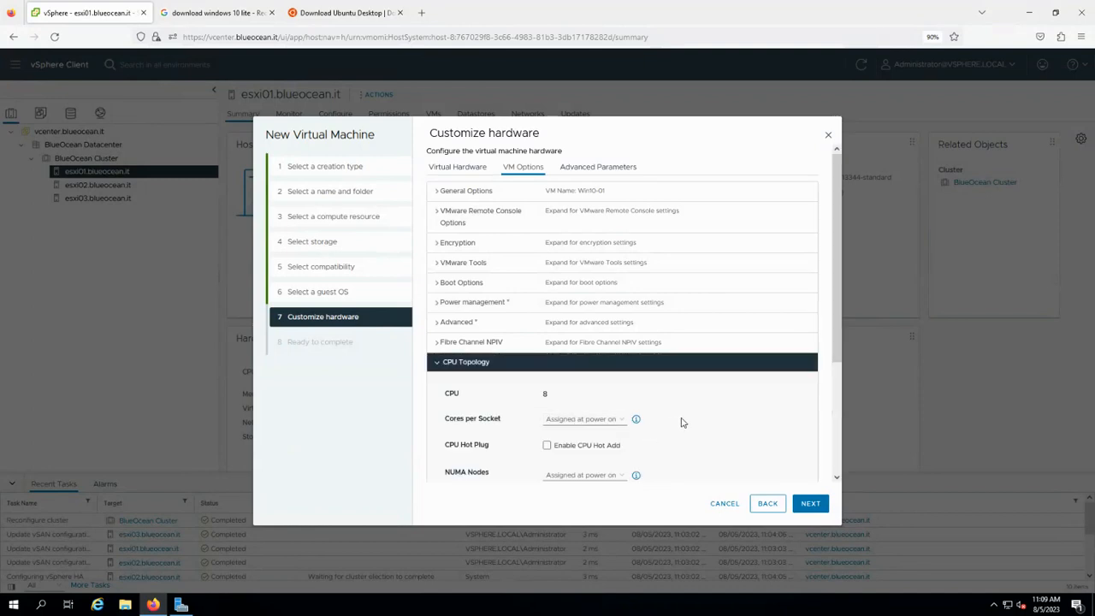
scroll(680, 421, down, 1)
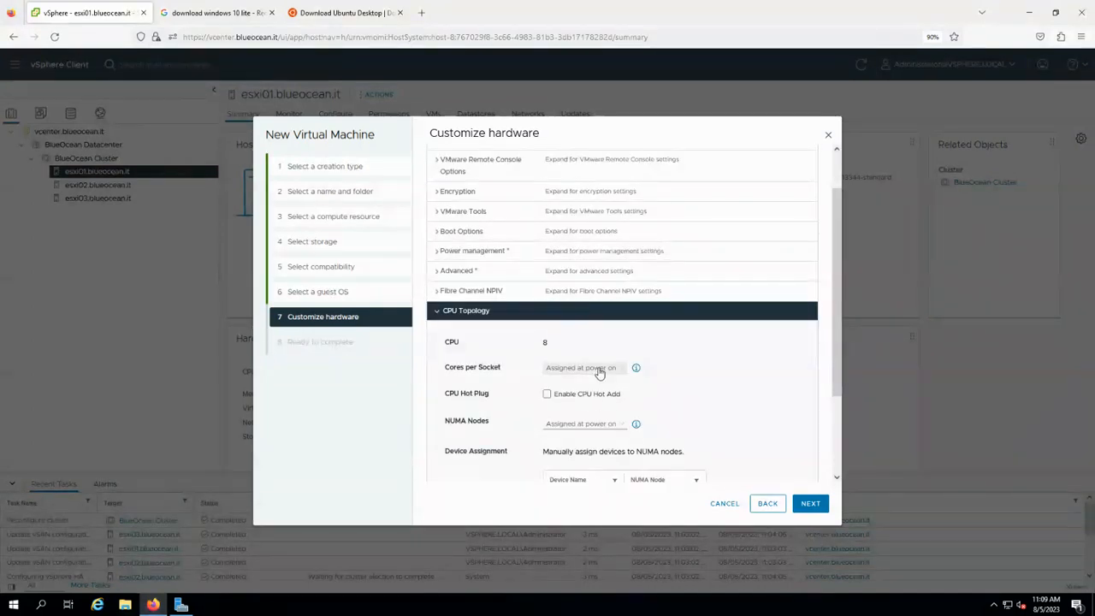
click(599, 373)
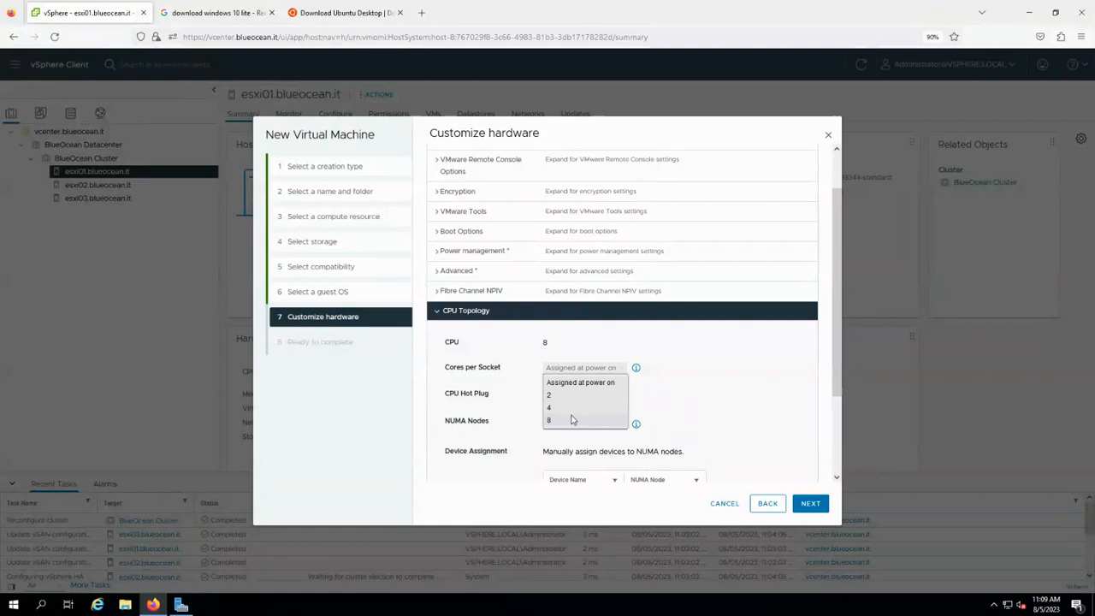
click(576, 409)
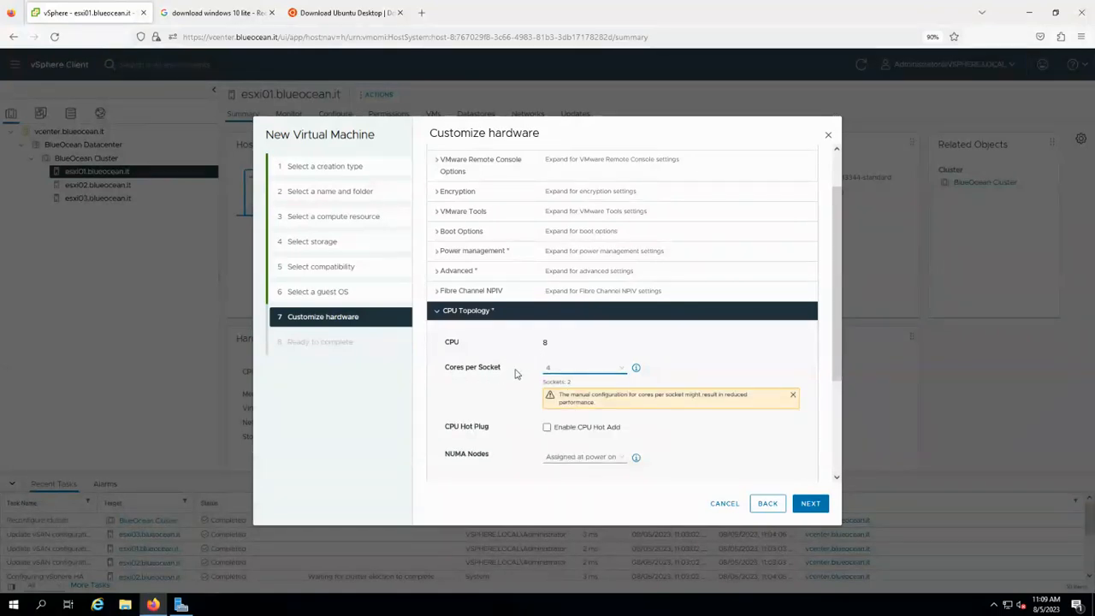
triple_click(553, 382)
scroll(550, 424, down, 2)
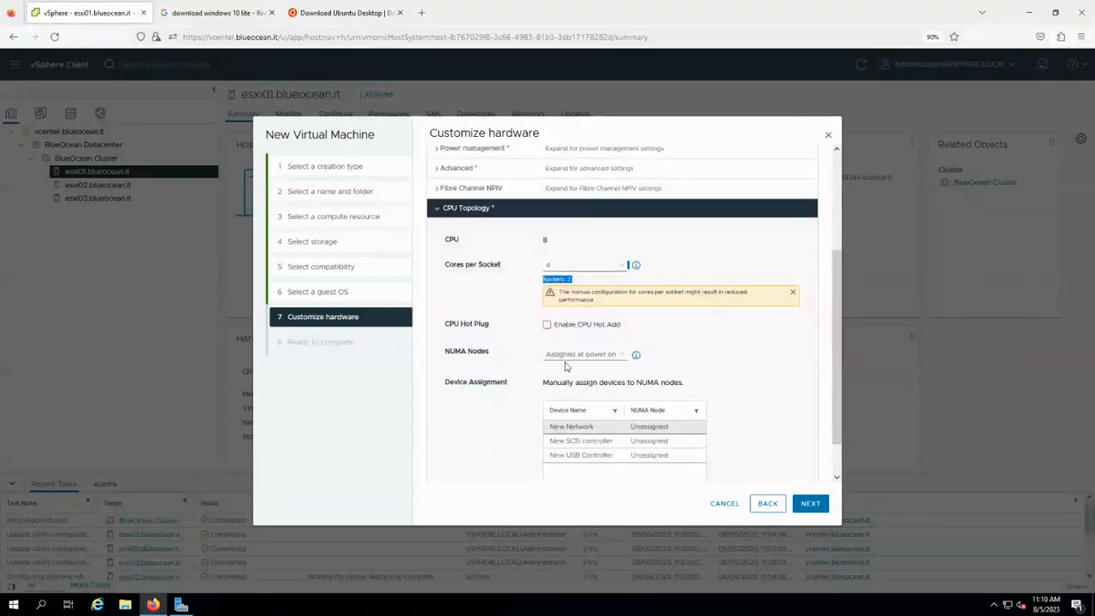
scroll(522, 377, up, 3)
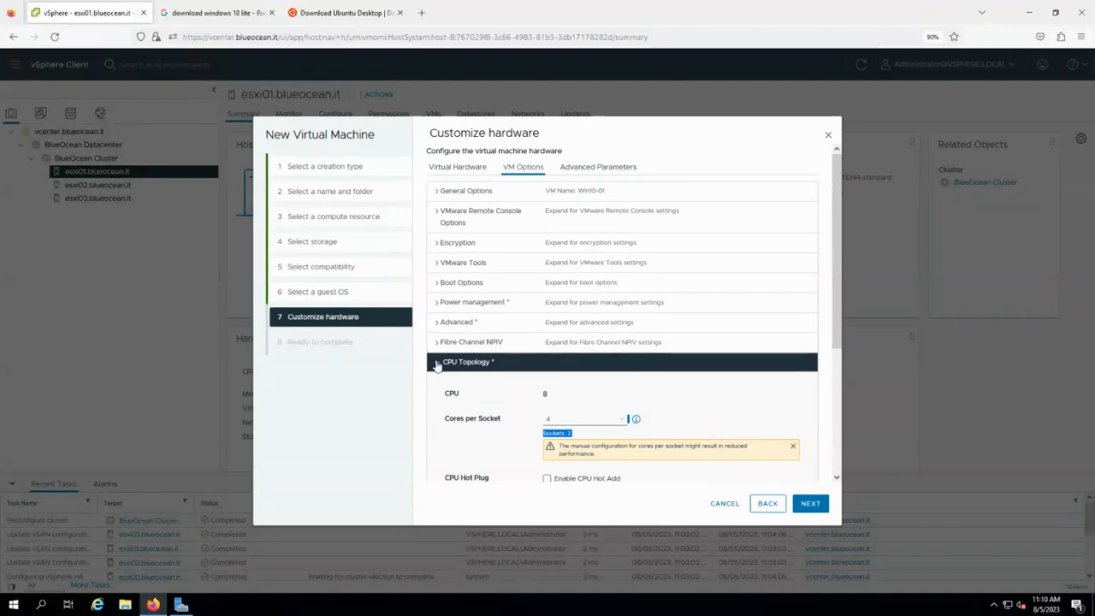
click(437, 365)
click(515, 366)
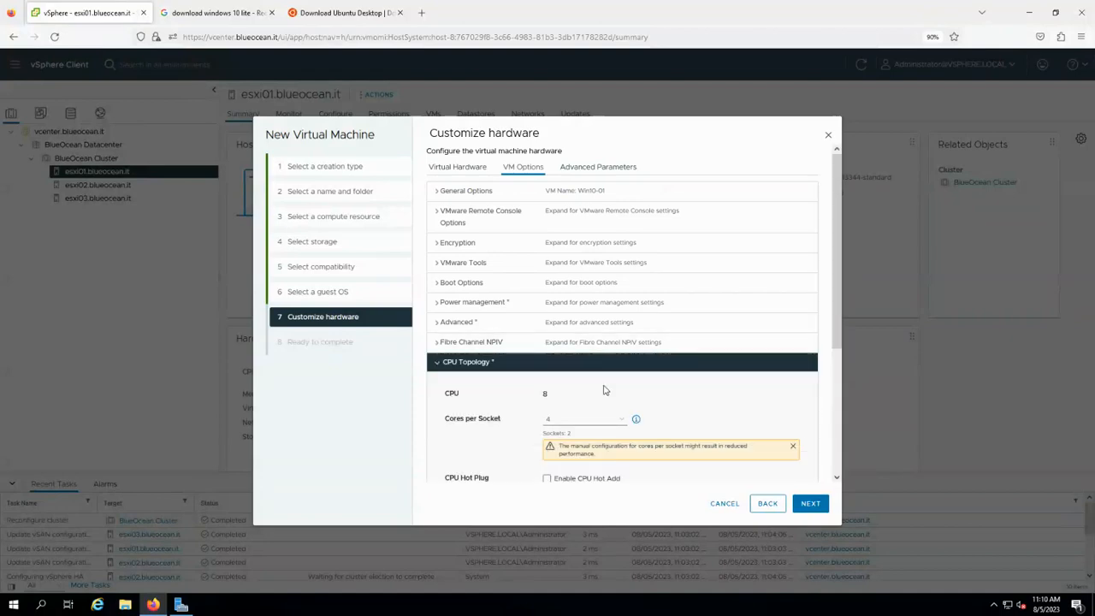
click(463, 366)
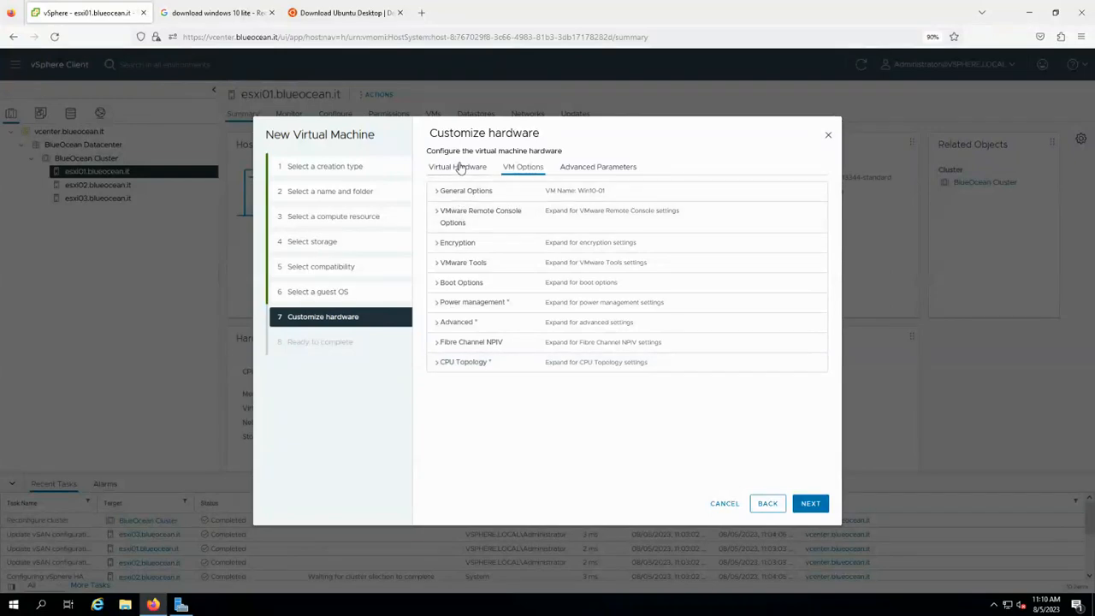
click(458, 168)
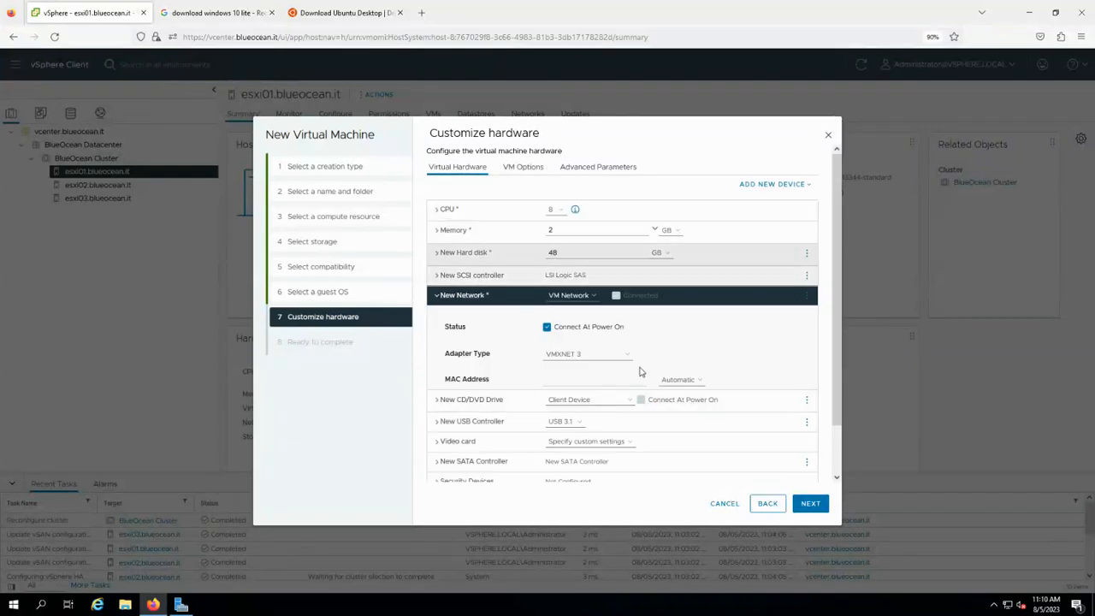
Load the Windows 10 Pro ISO from vsanDatastore/ISOs into the CD/DVD drive, connected at power on.
click(587, 402)
click(592, 428)
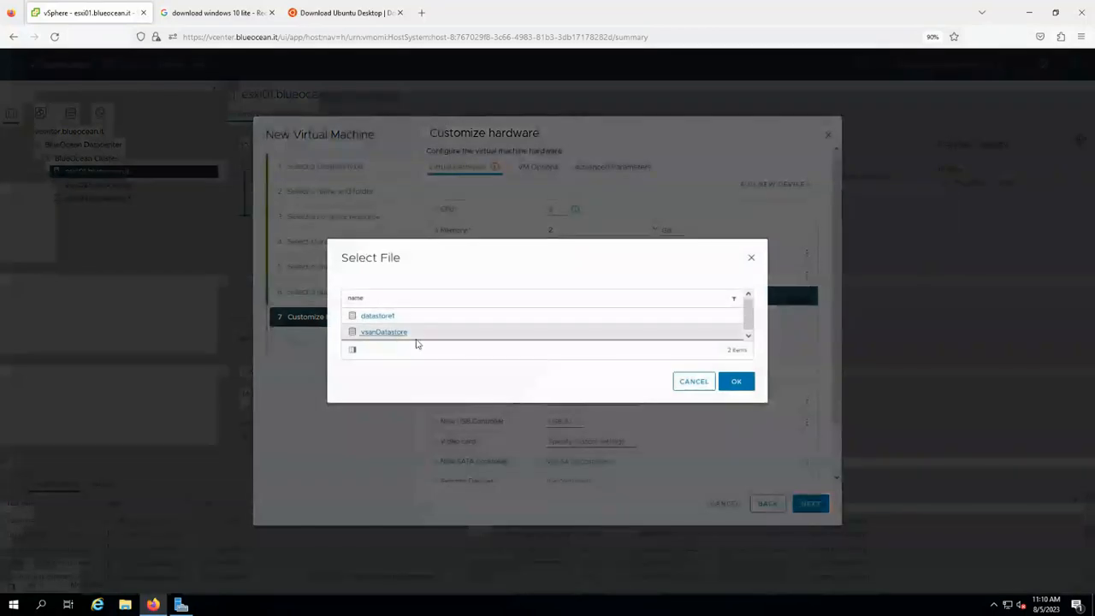
click(417, 339)
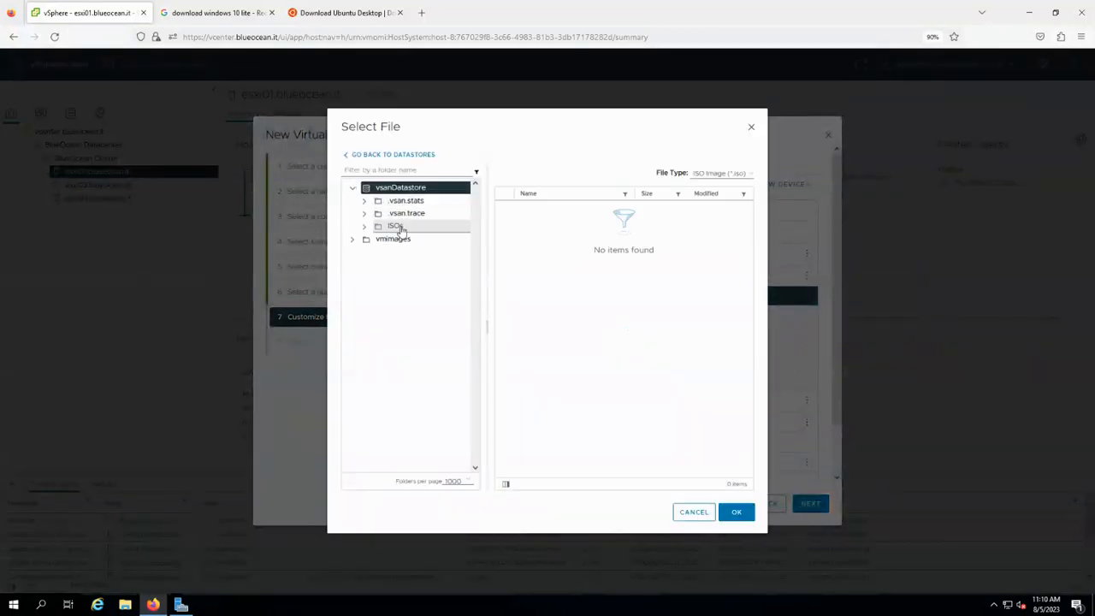
click(392, 227)
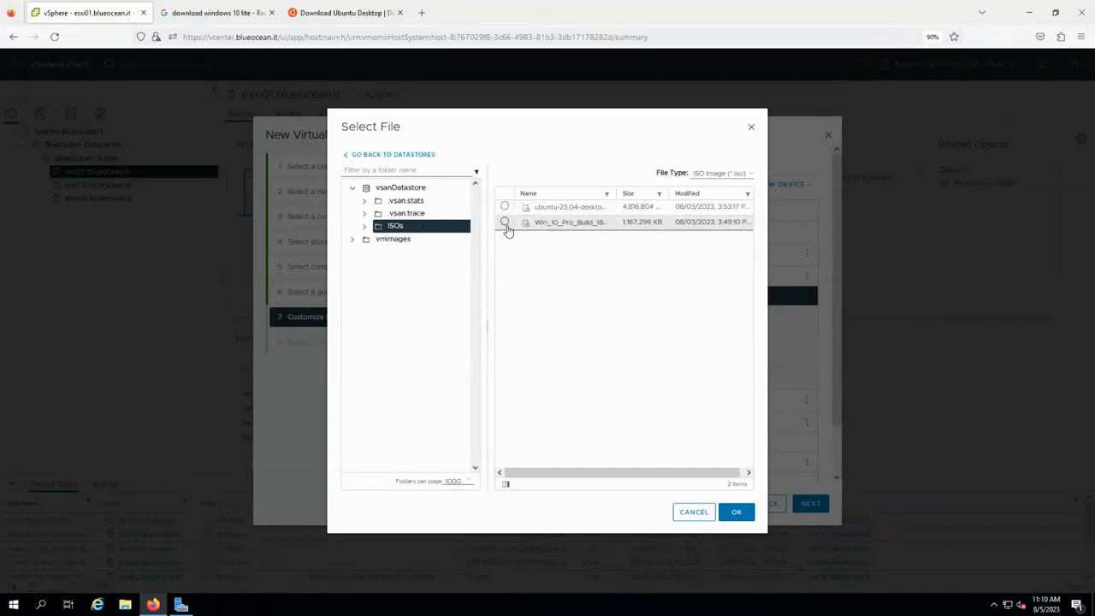
click(505, 223)
click(734, 511)
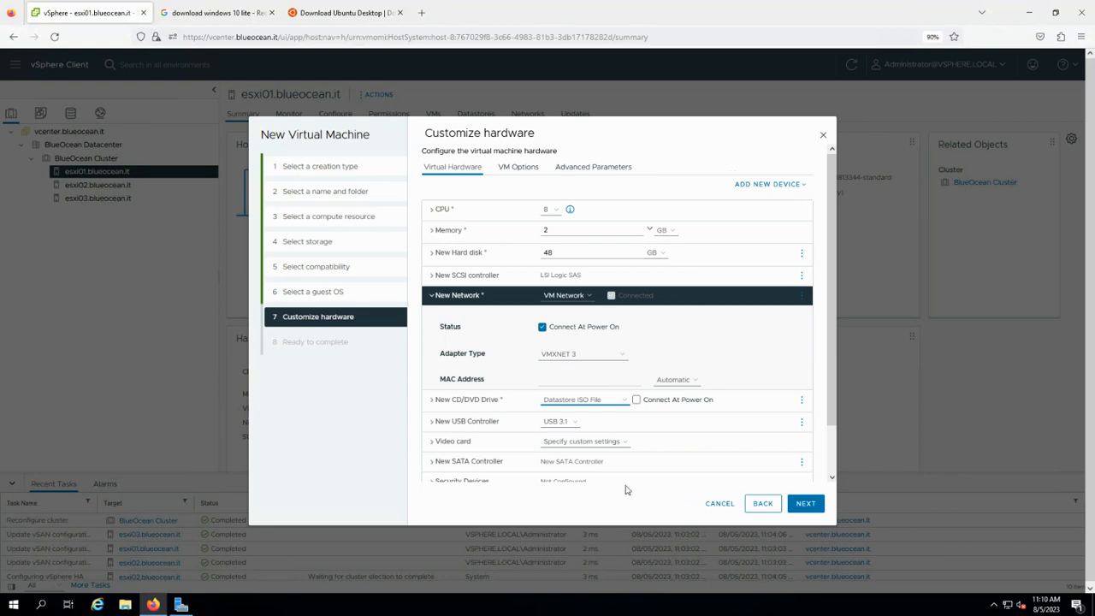
click(636, 400)
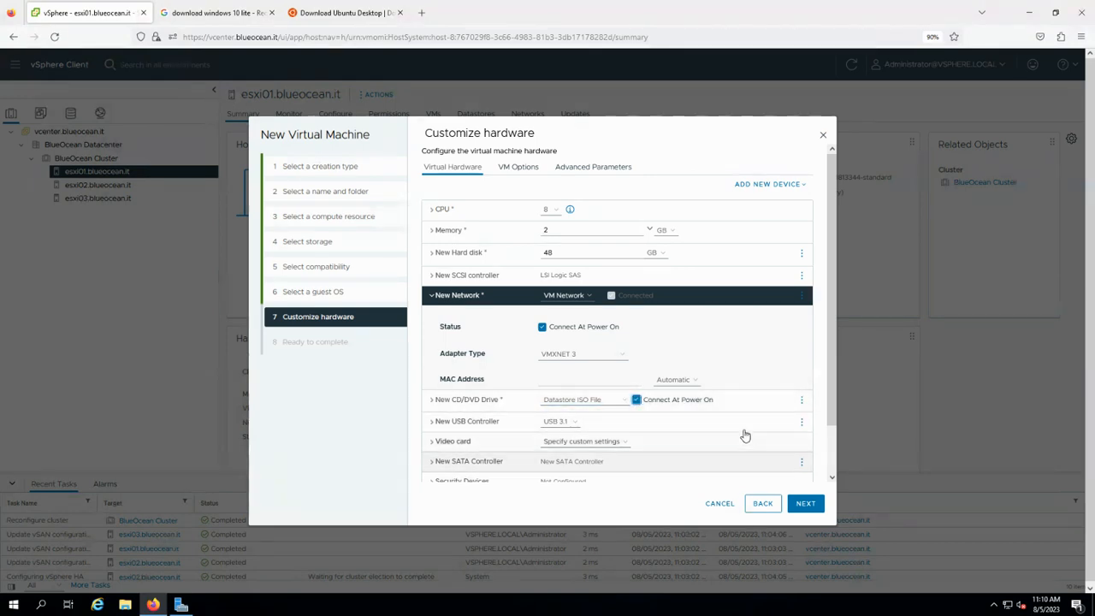
Review the settings and finish creating the Win10-01 virtual machine.
scroll(745, 434, down, 2)
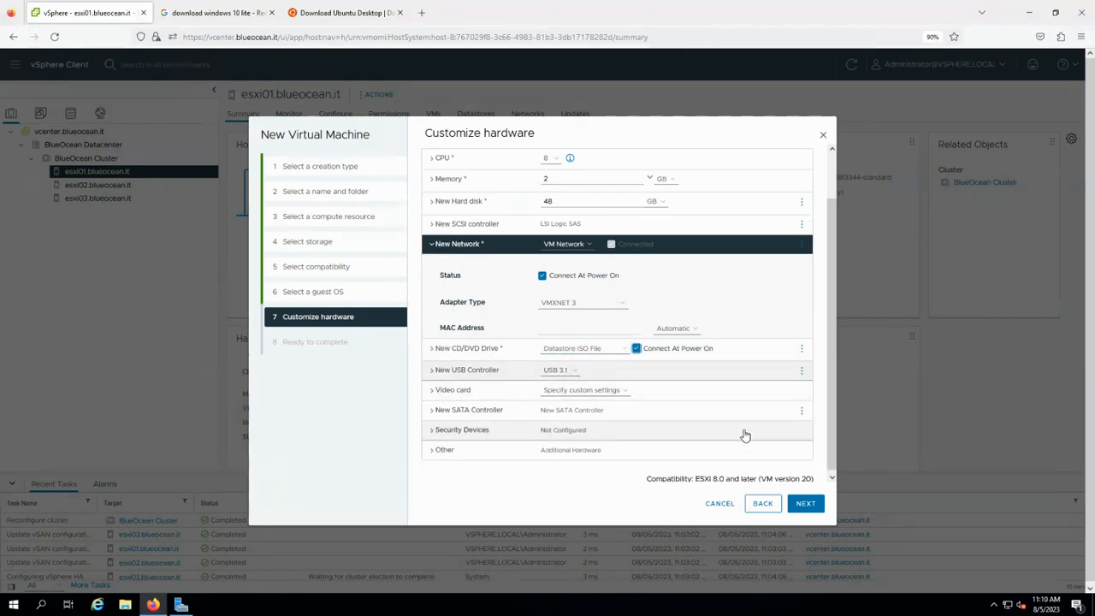
click(804, 505)
click(804, 505)
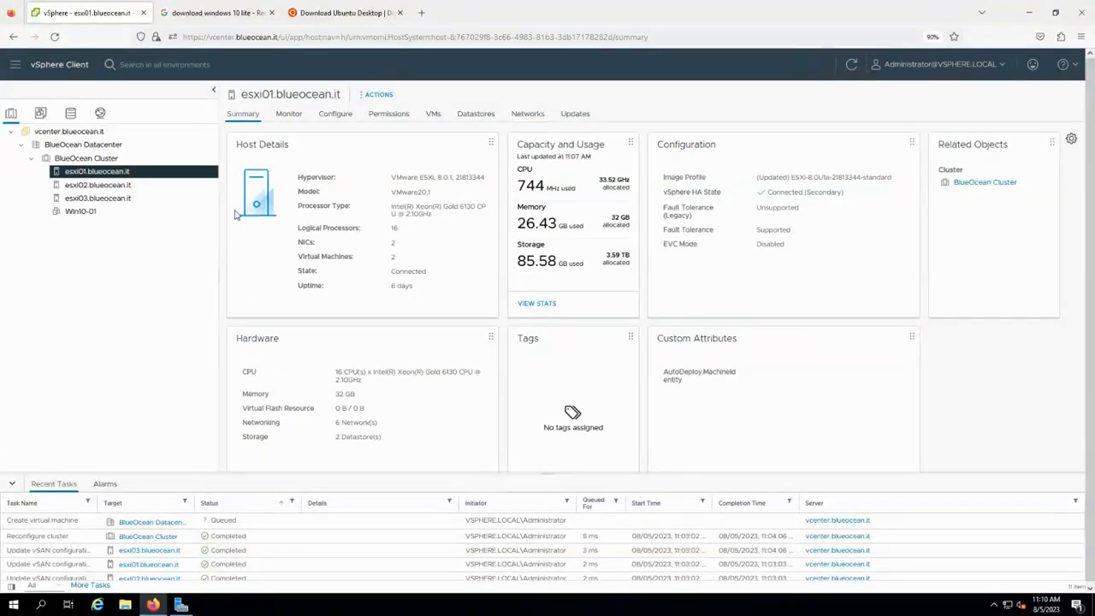
Select Win10-01, power it on, and launch its web console in a new tab.
click(81, 214)
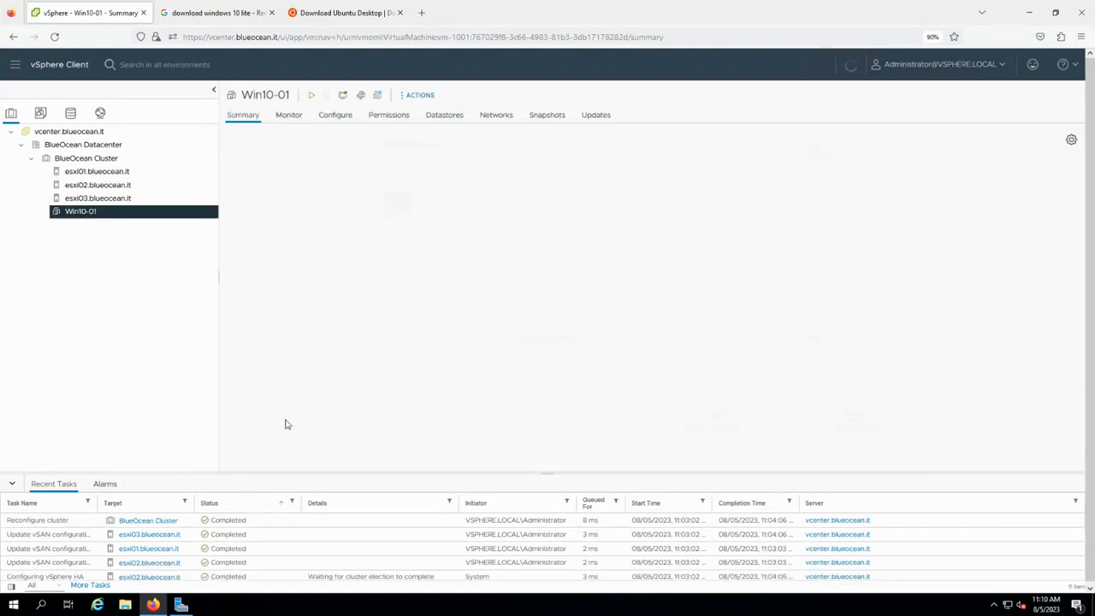
click(309, 95)
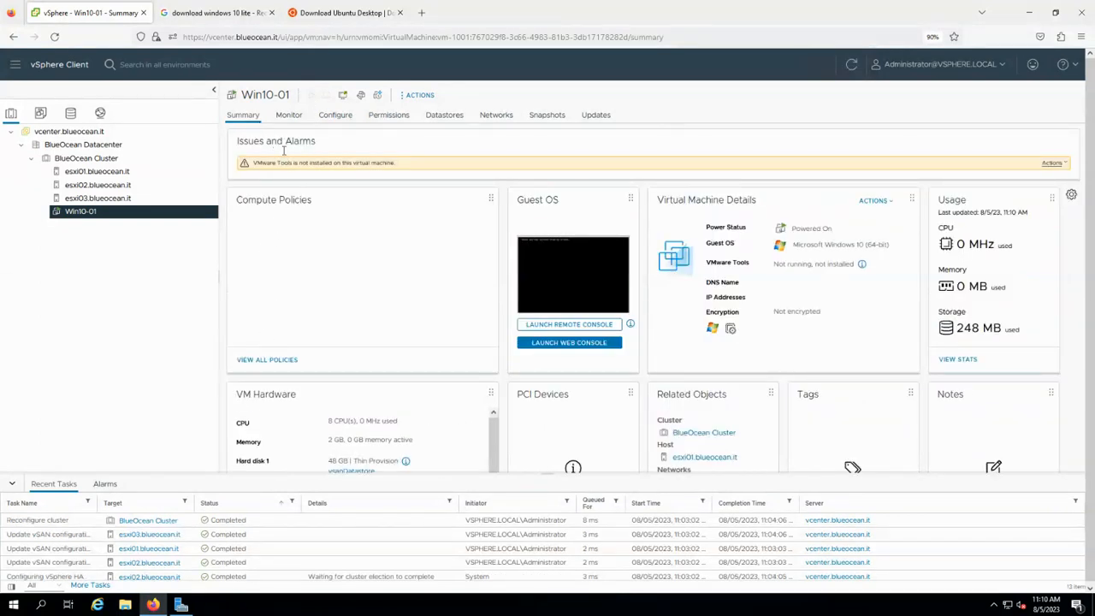
click(582, 344)
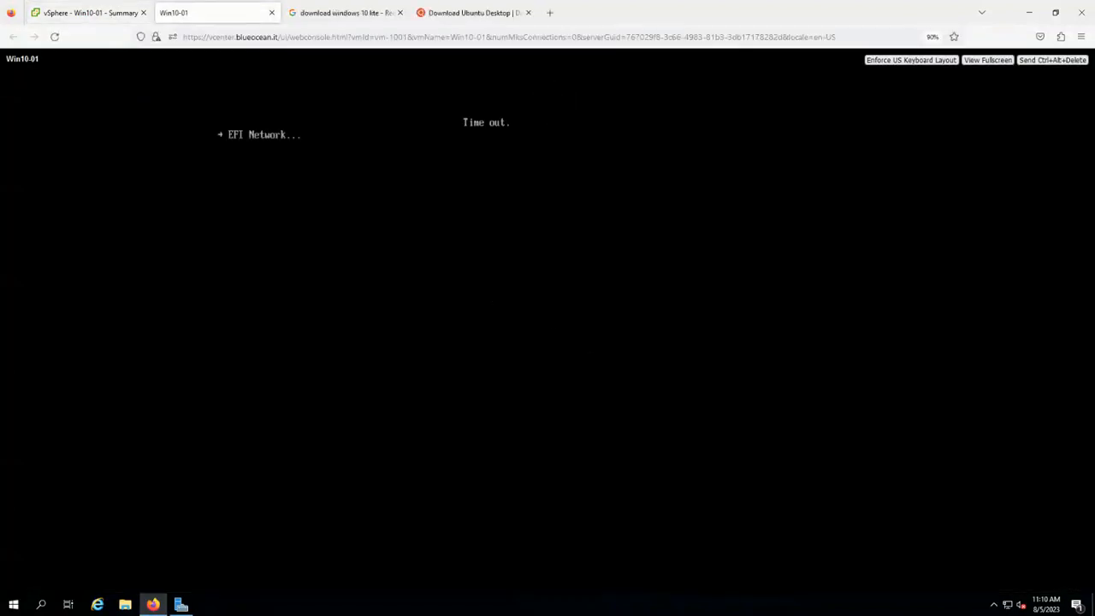
Reboot Win10-01 from the Windows ISO and install Windows on the 48 GB unallocated Drive 0.
key(F5)
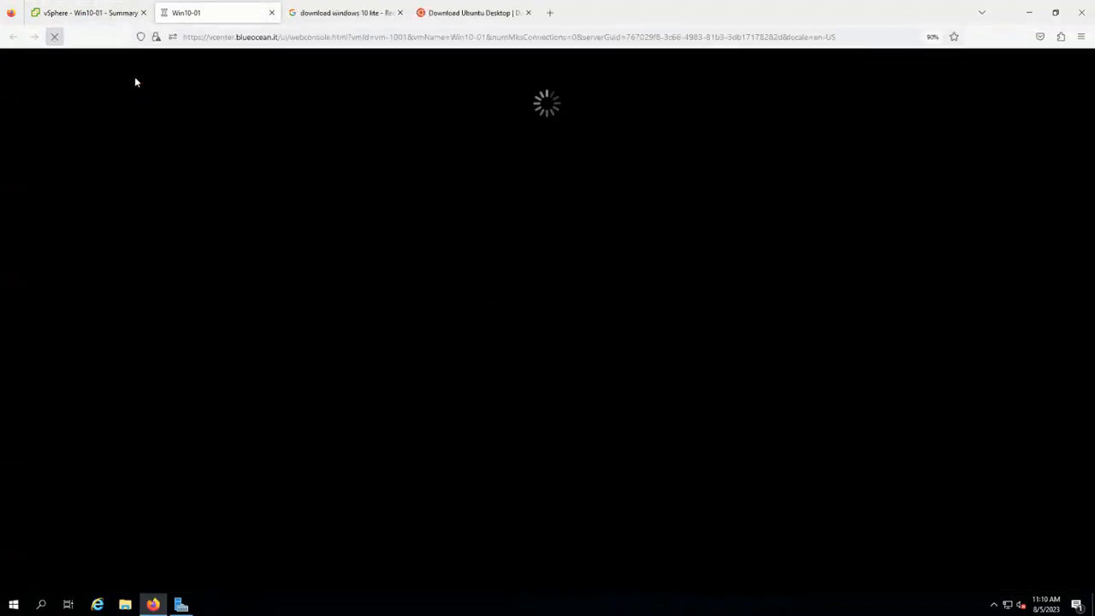
click(1059, 59)
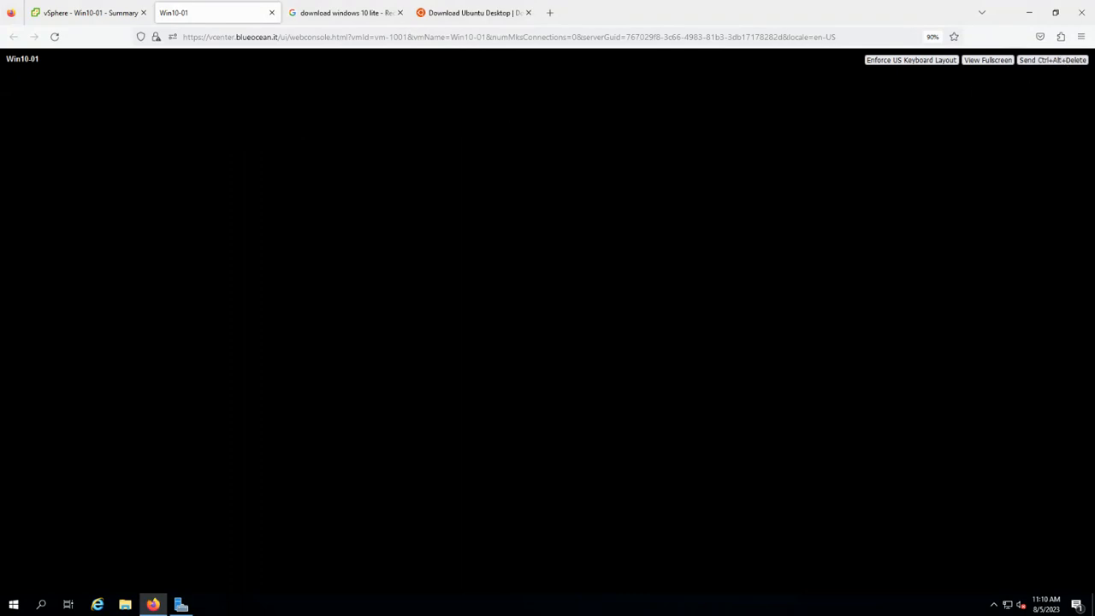
key(Return)
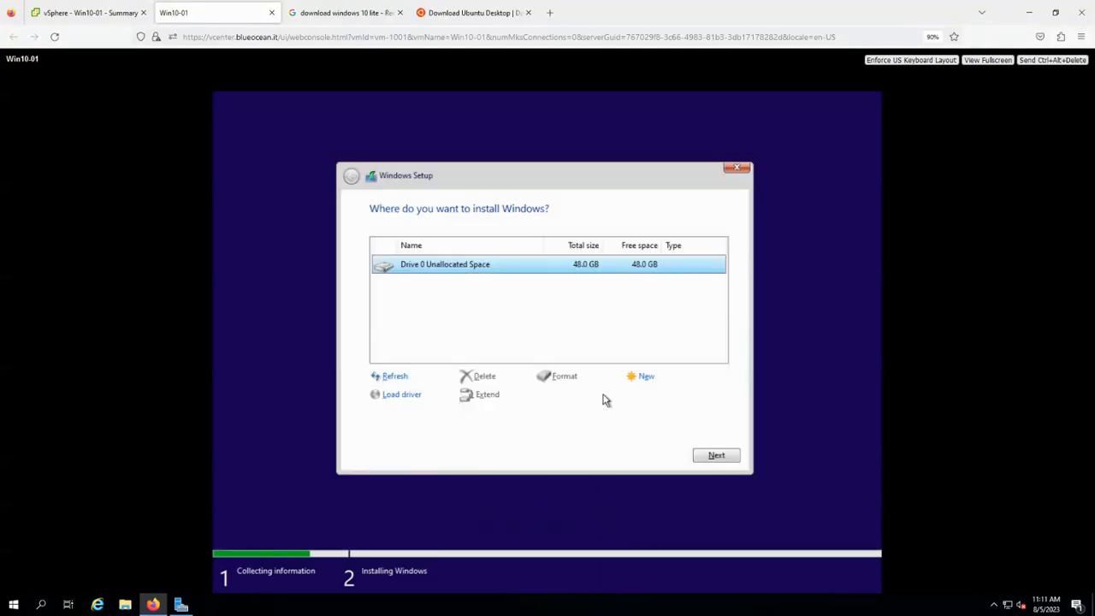
click(725, 456)
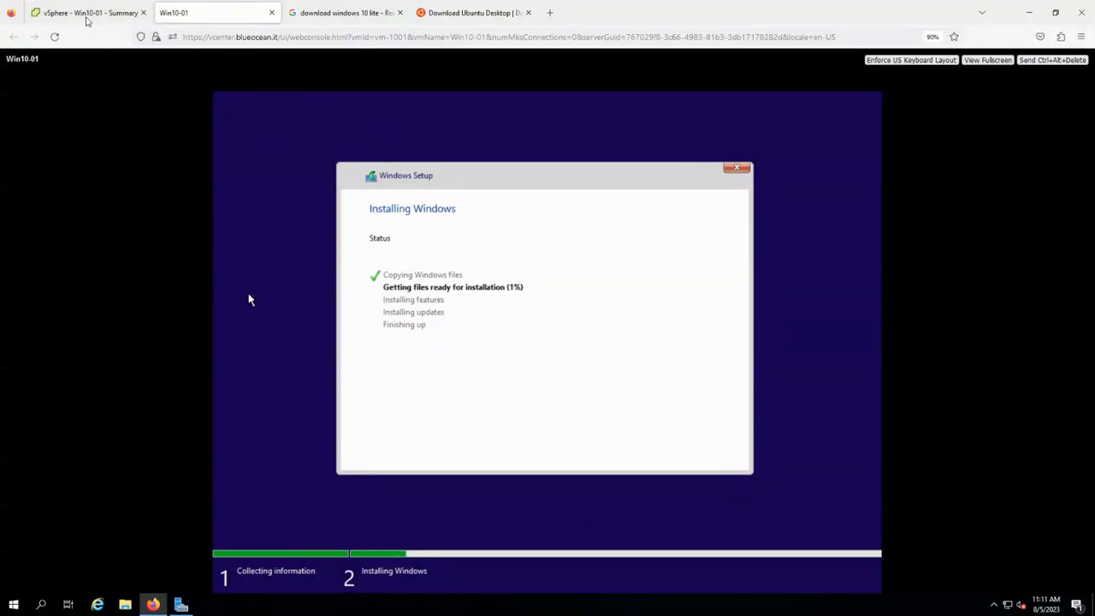
click(84, 13)
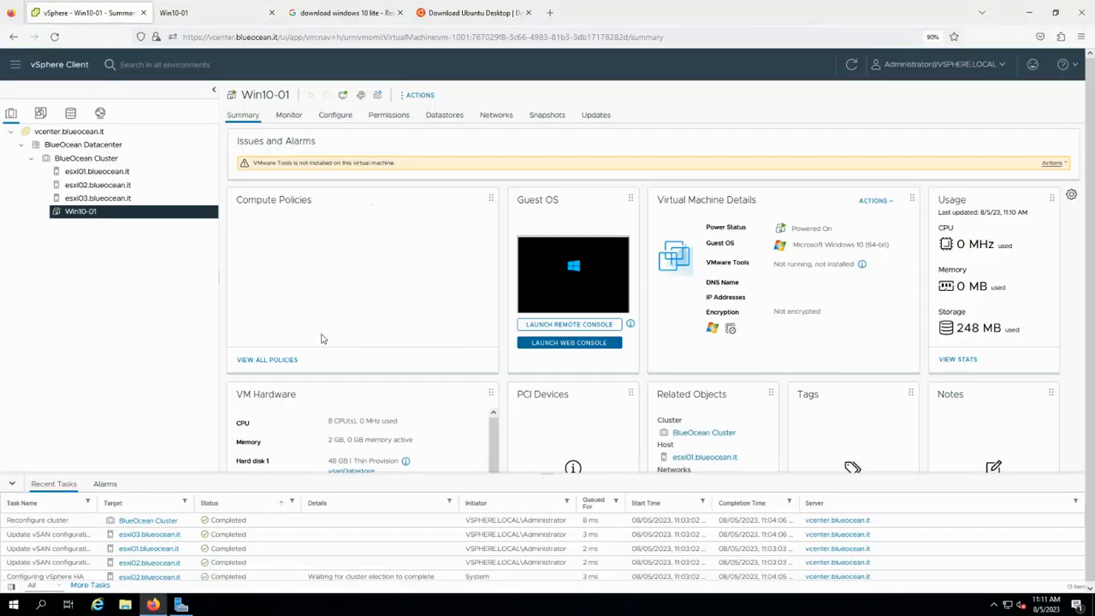
Start a new virtual machine on BlueOcean Cluster and name it Ubuntu-01.
click(119, 160)
right_click(119, 160)
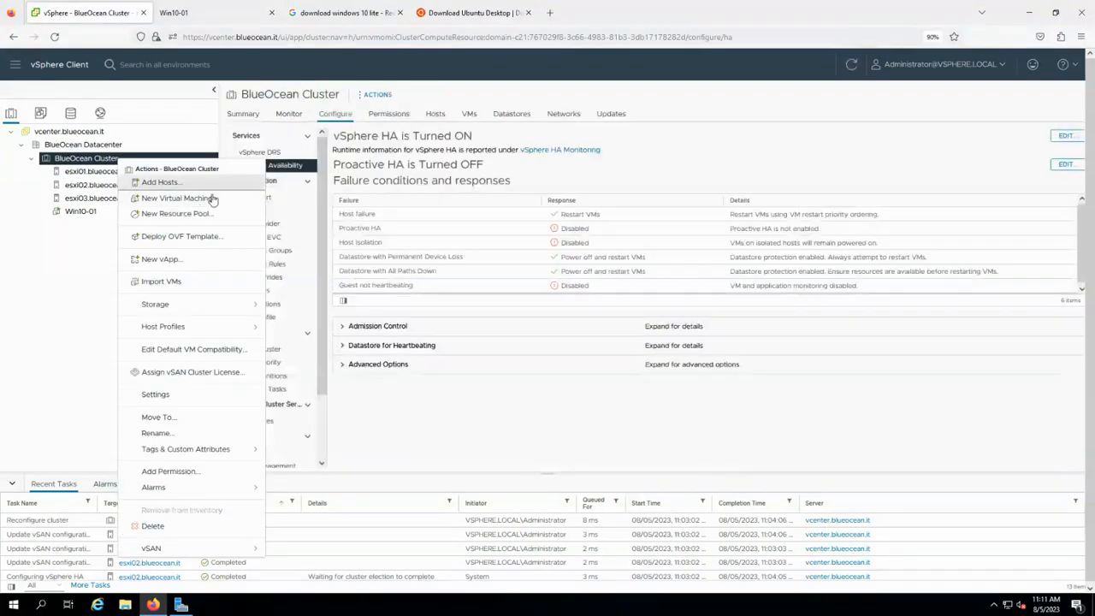
click(210, 201)
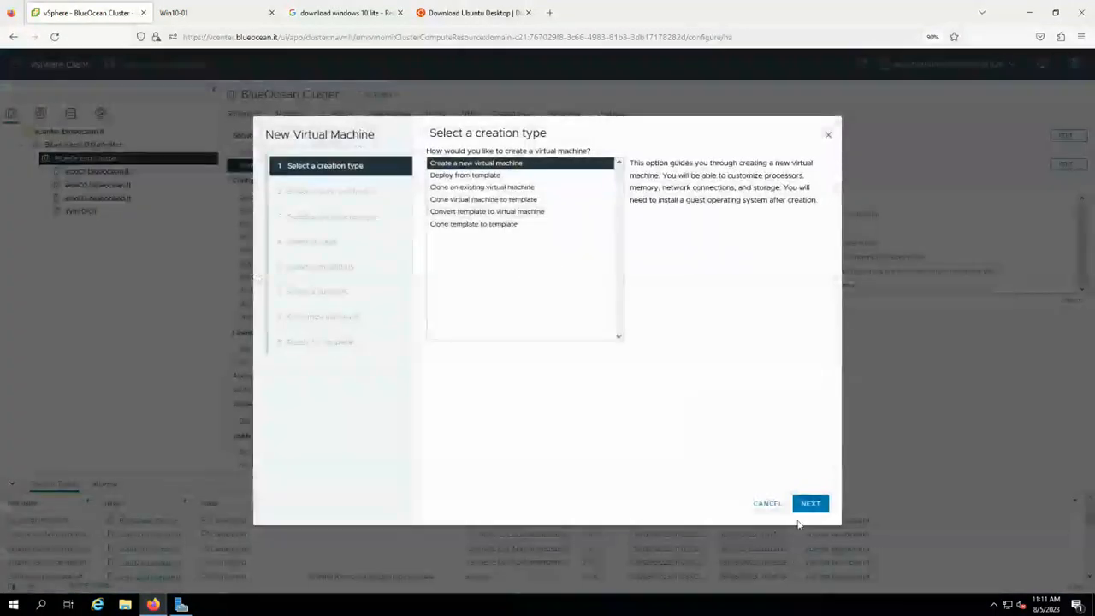
click(807, 503)
triple_click(545, 176)
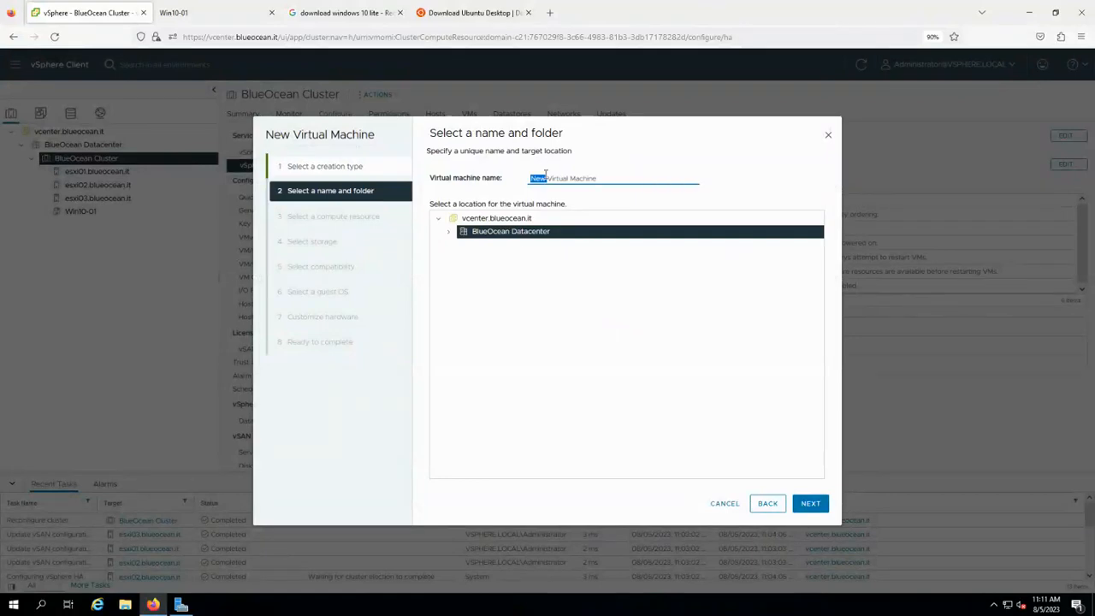
text(Ubuntu-01)
click(815, 503)
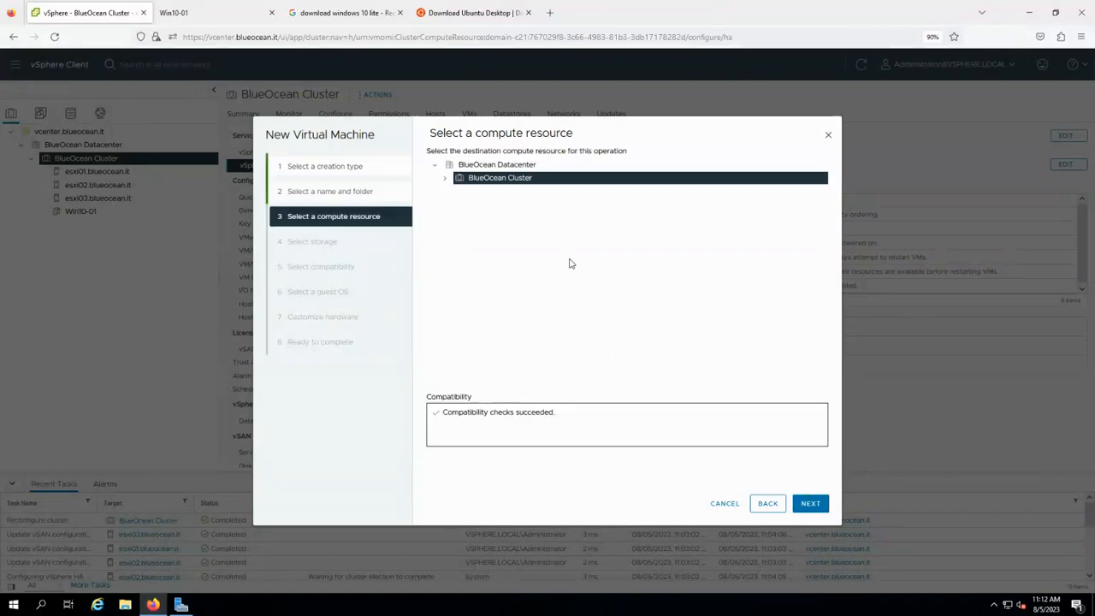
Keep BlueOcean Cluster as compute resource, store on vsanDatastore, and keep ESXi 8.0 compatibility.
click(810, 504)
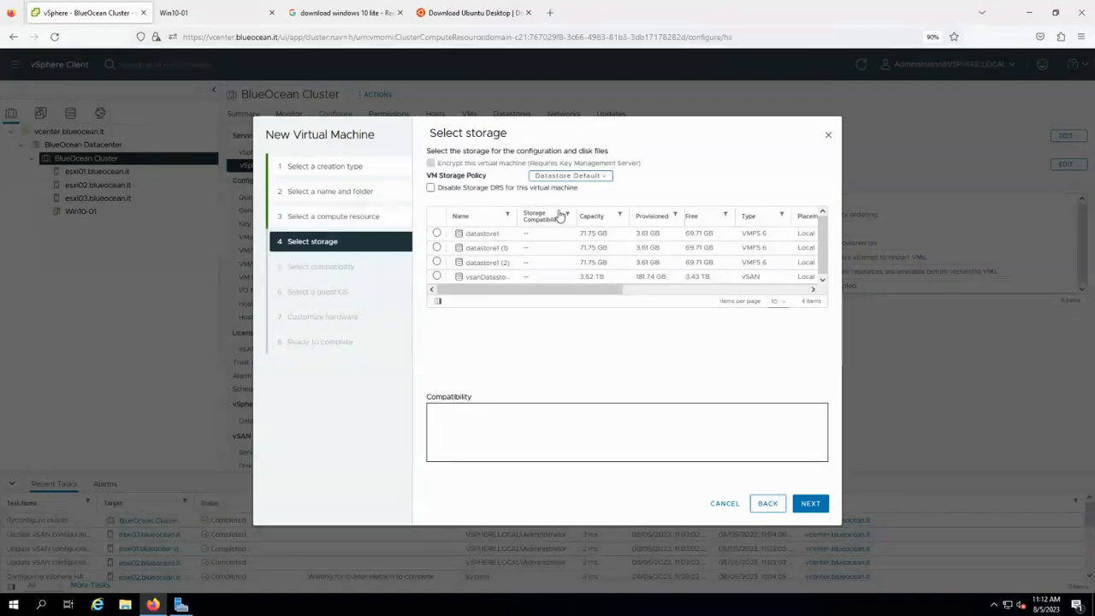
click(436, 278)
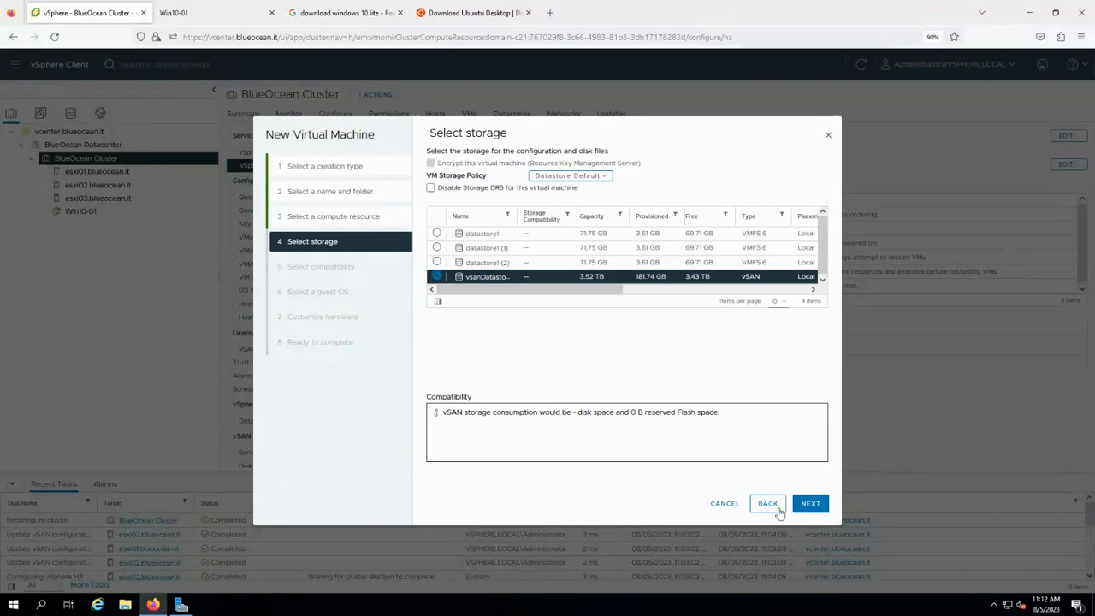
click(809, 504)
click(618, 203)
click(622, 207)
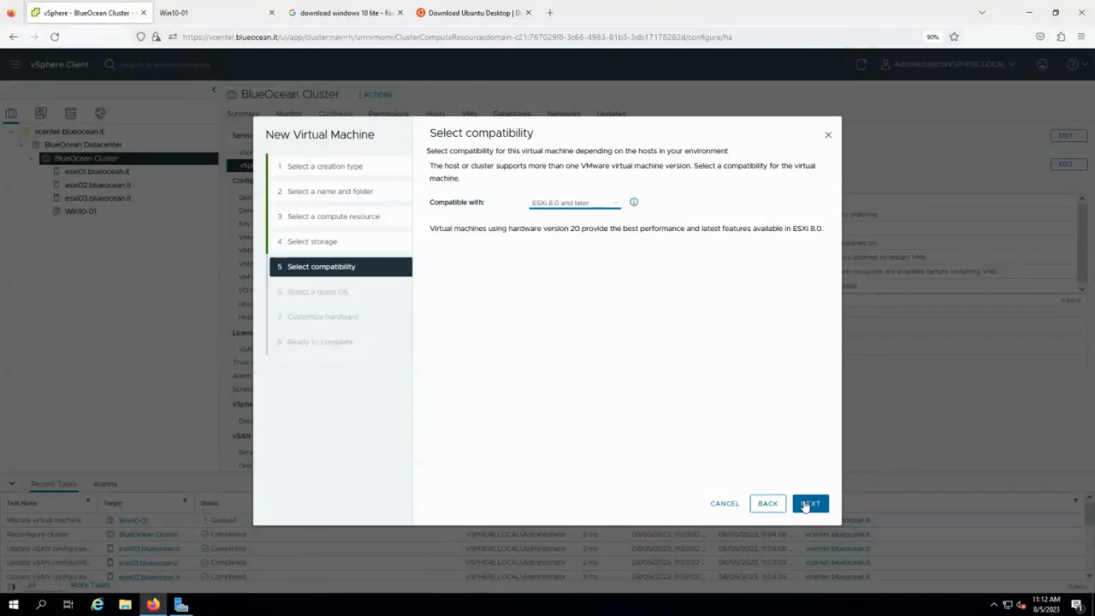
click(810, 504)
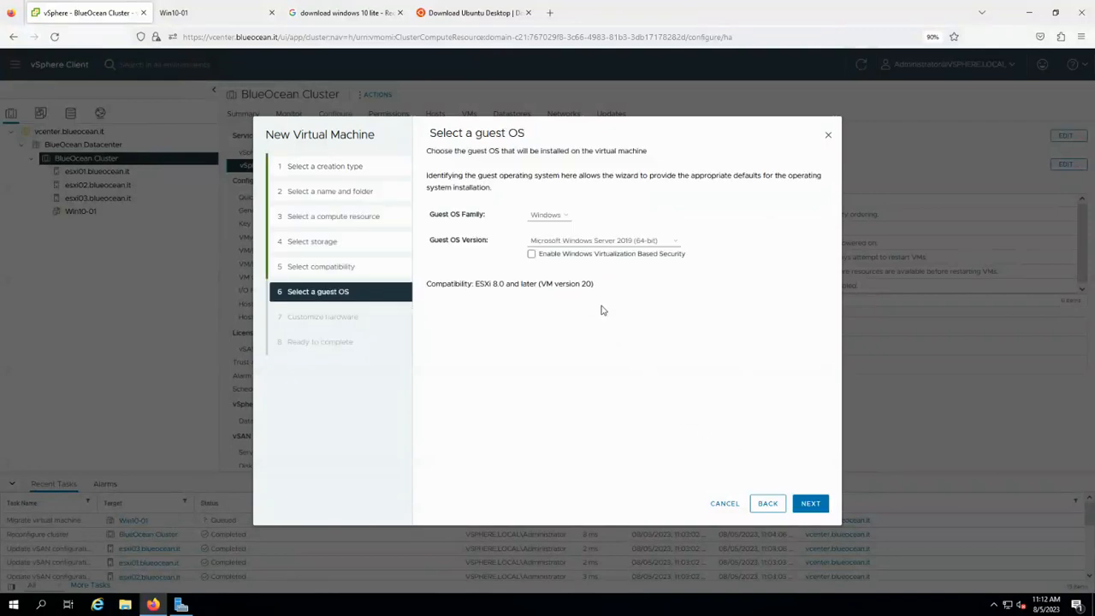
Set the guest OS family to Linux and version to Ubuntu Linux (64-bit).
click(547, 216)
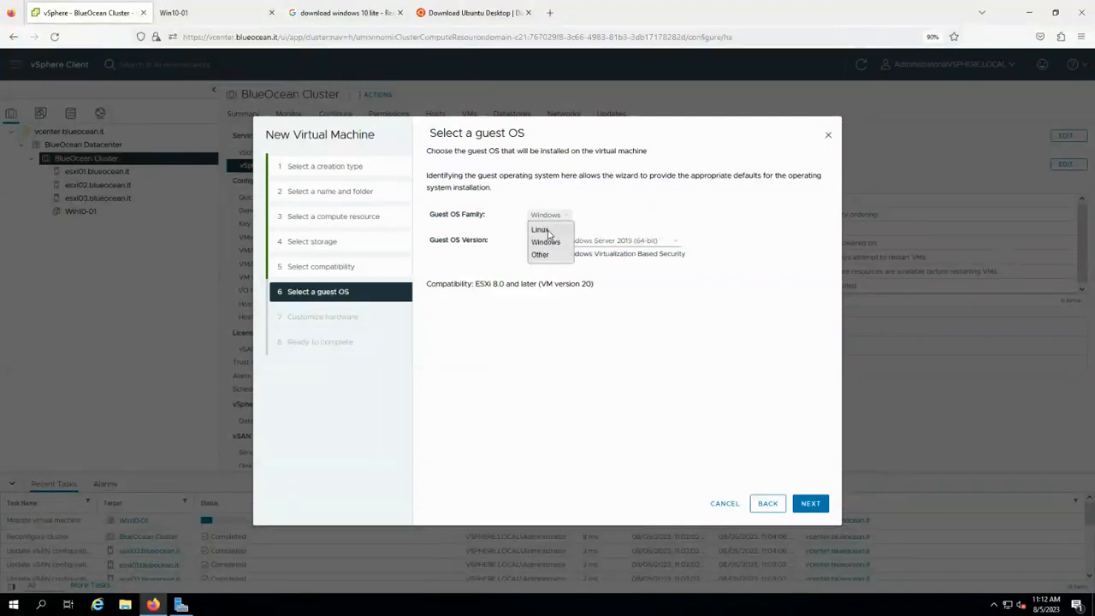
click(549, 232)
click(569, 242)
scroll(608, 428, down, 5)
scroll(607, 428, down, 8)
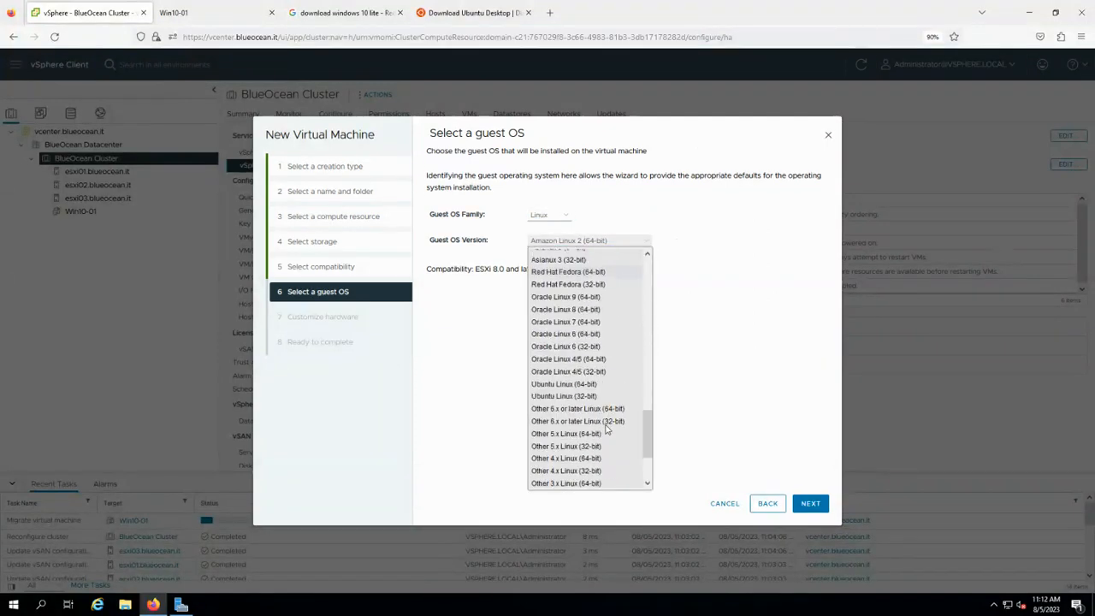
click(591, 387)
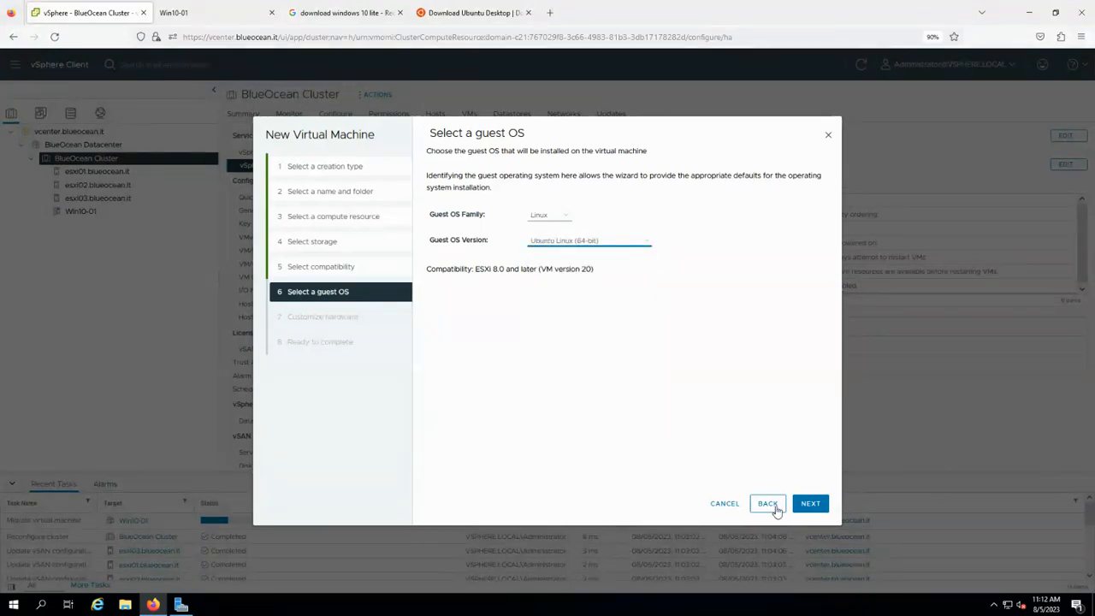
Give the new VM 8 CPUs.
click(809, 505)
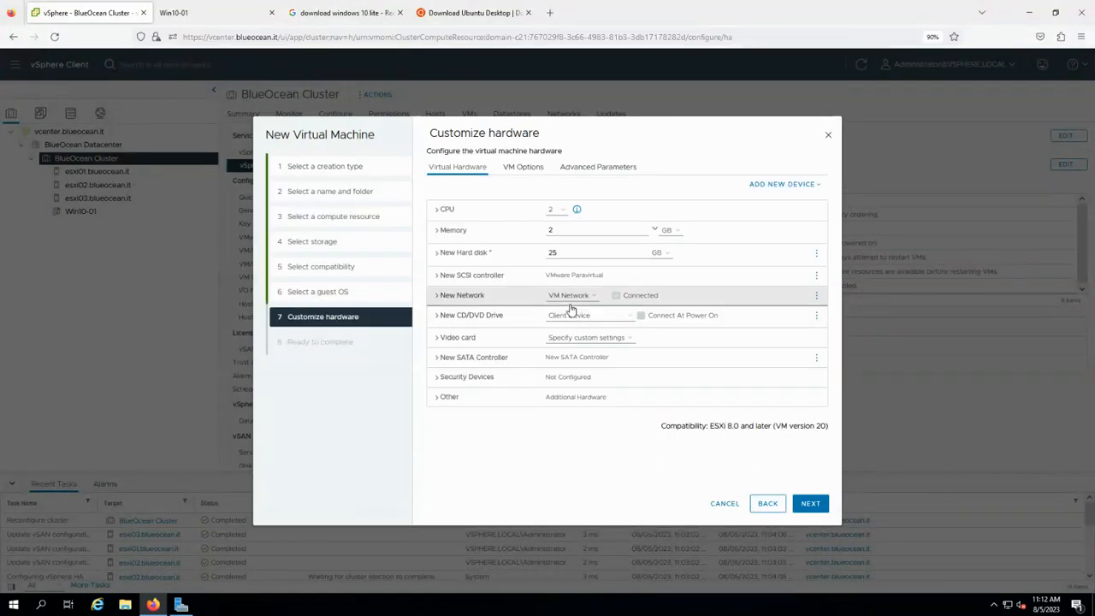
click(555, 213)
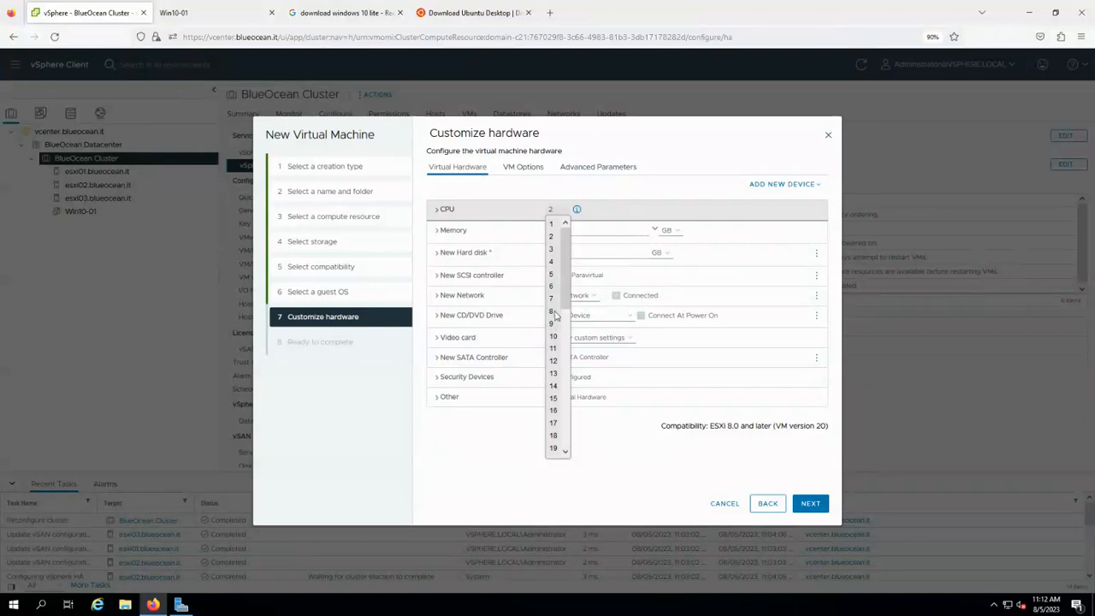
click(551, 311)
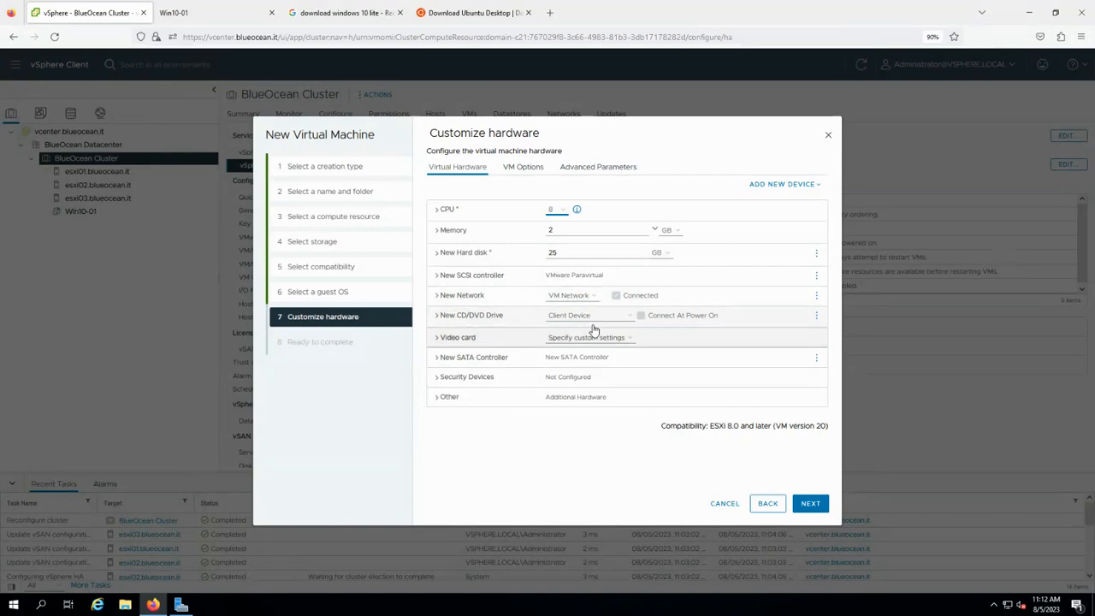
Attach the ubuntu-23.04 ISO from vsanDatastore's ISOs folder to CD/DVD, connected at power on.
click(621, 325)
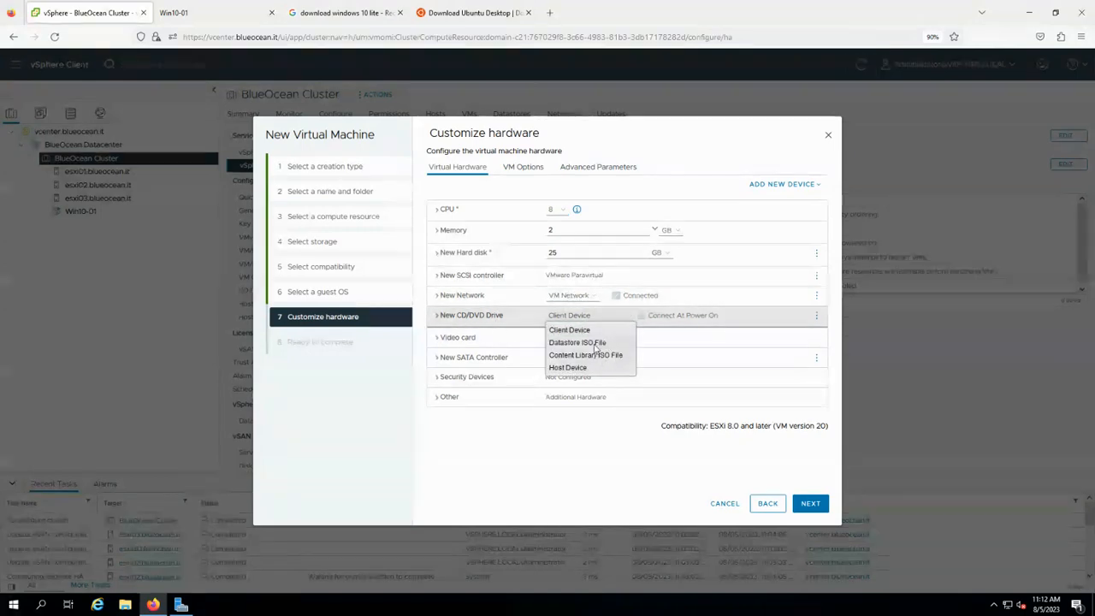
click(582, 342)
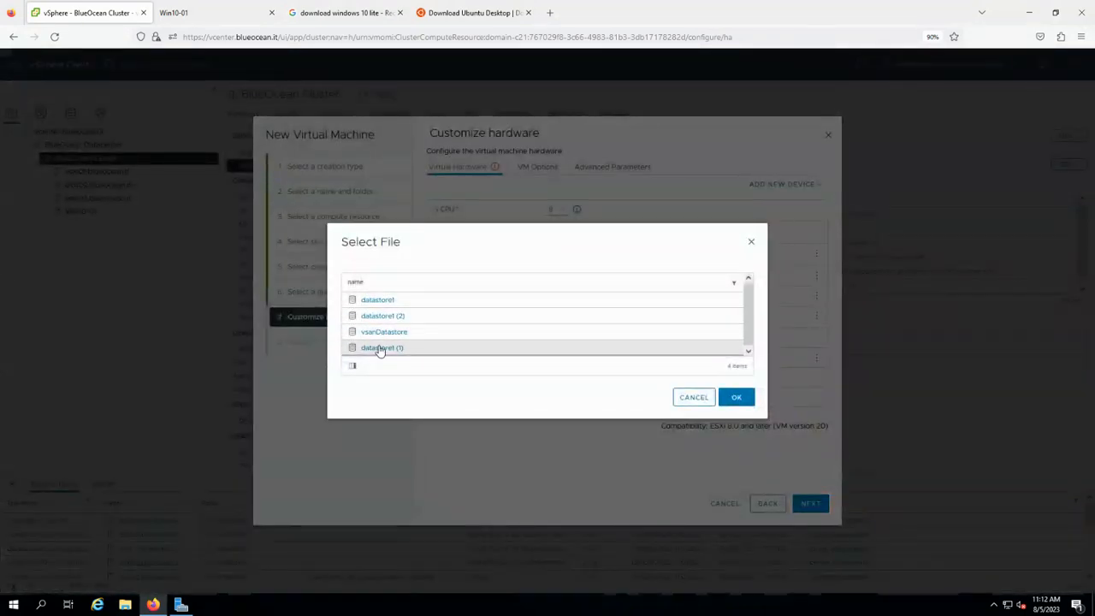
click(383, 333)
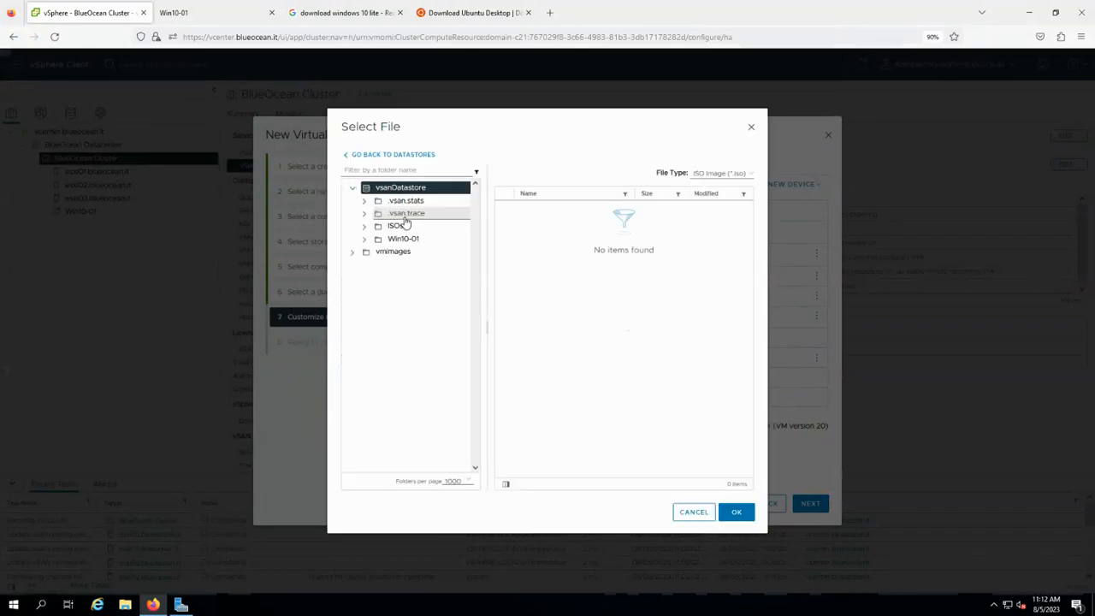
click(397, 227)
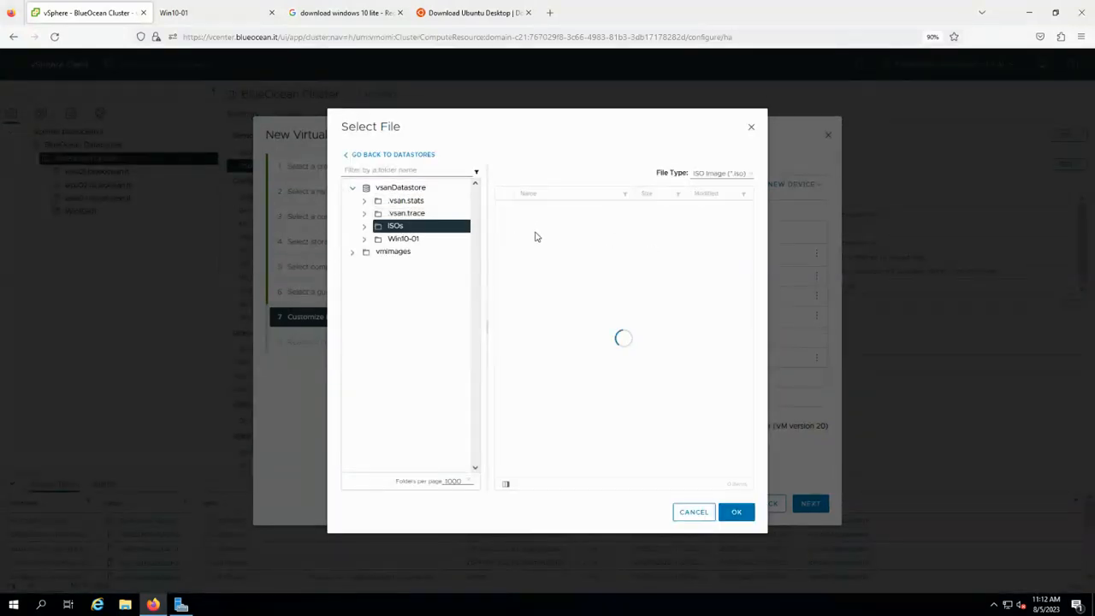
click(555, 214)
click(739, 512)
click(642, 316)
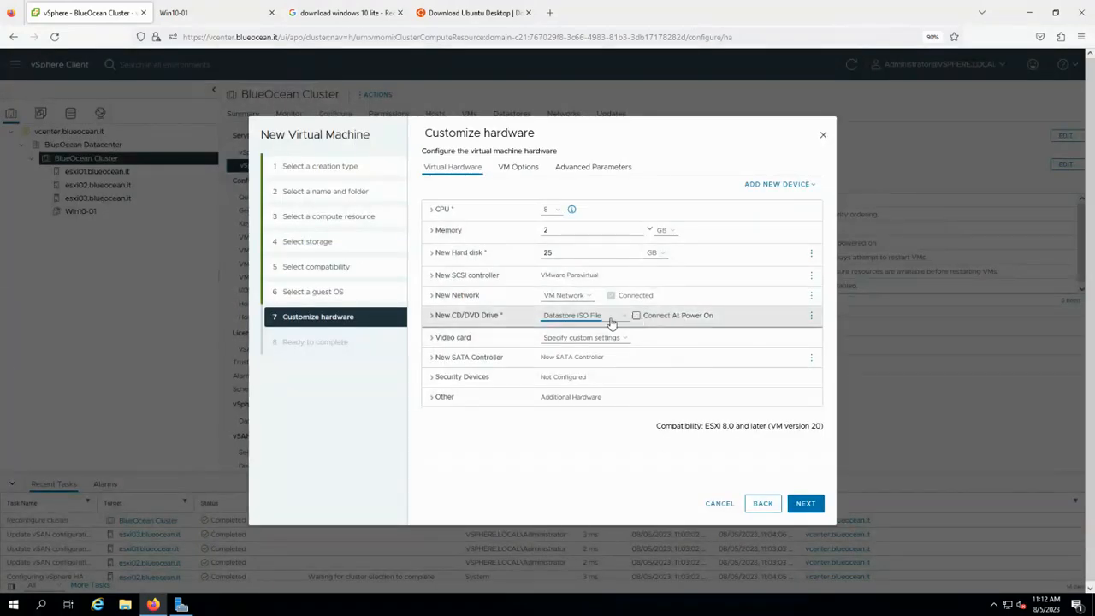
Keep the VMXNET 3 network adapter and finish creating Ubuntu-01.
click(432, 295)
click(590, 355)
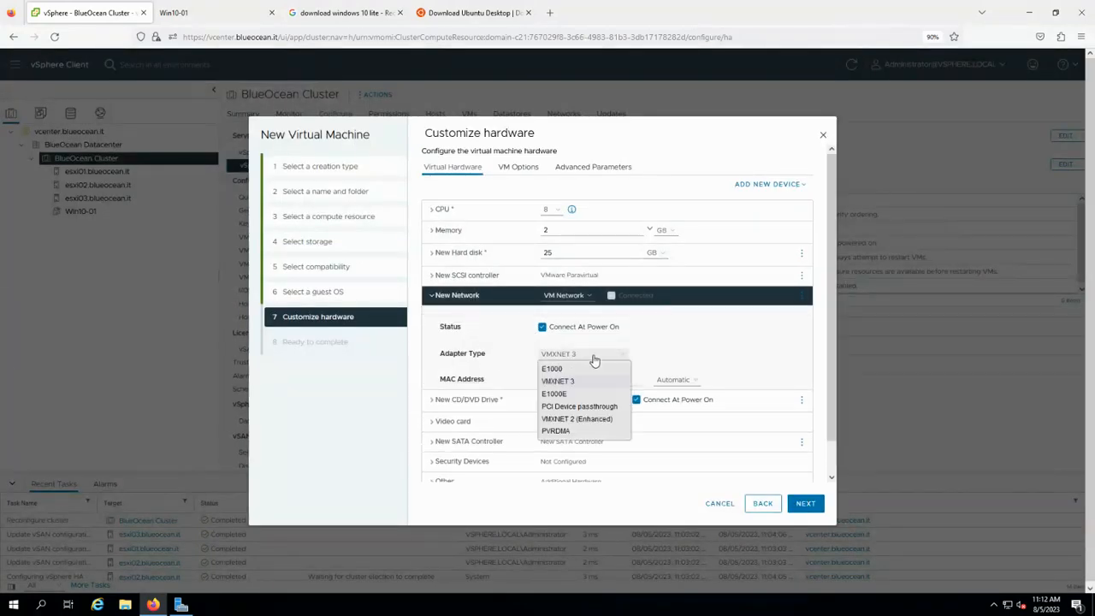
click(594, 360)
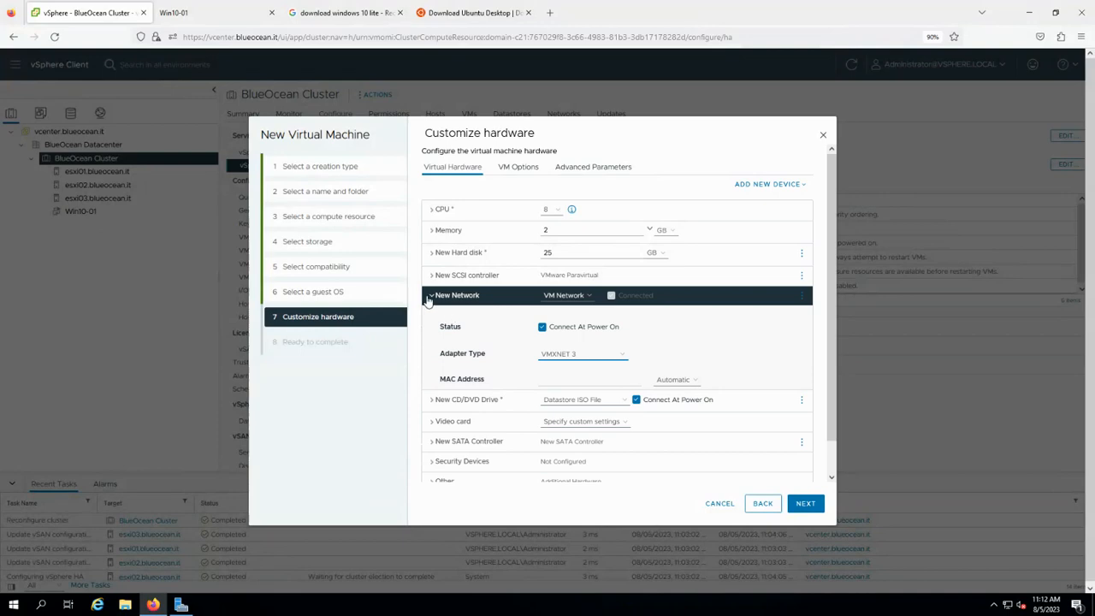
click(431, 301)
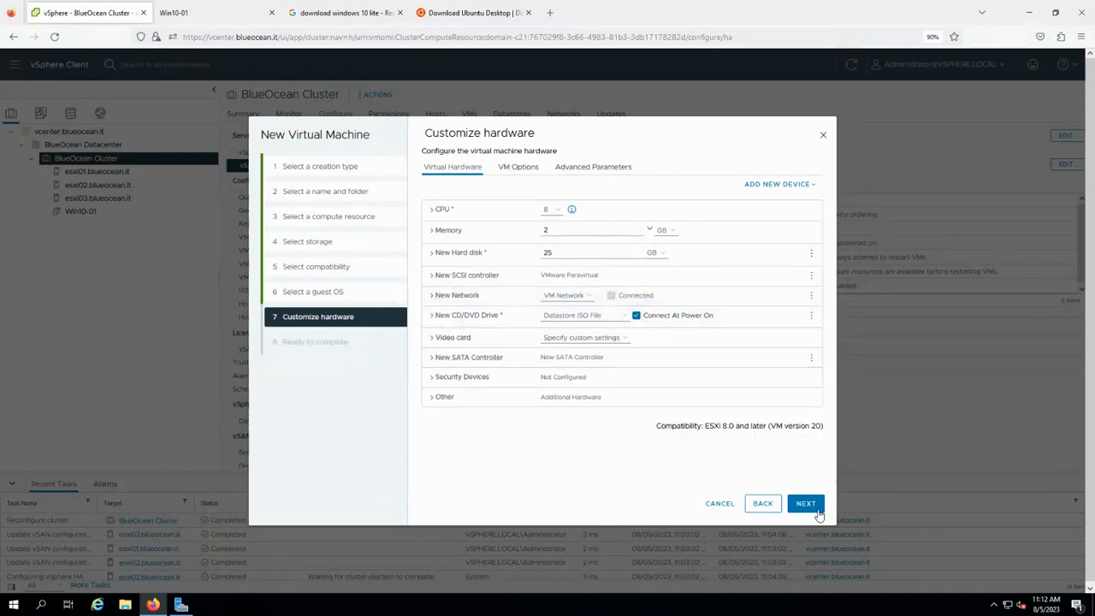
click(807, 505)
click(807, 505)
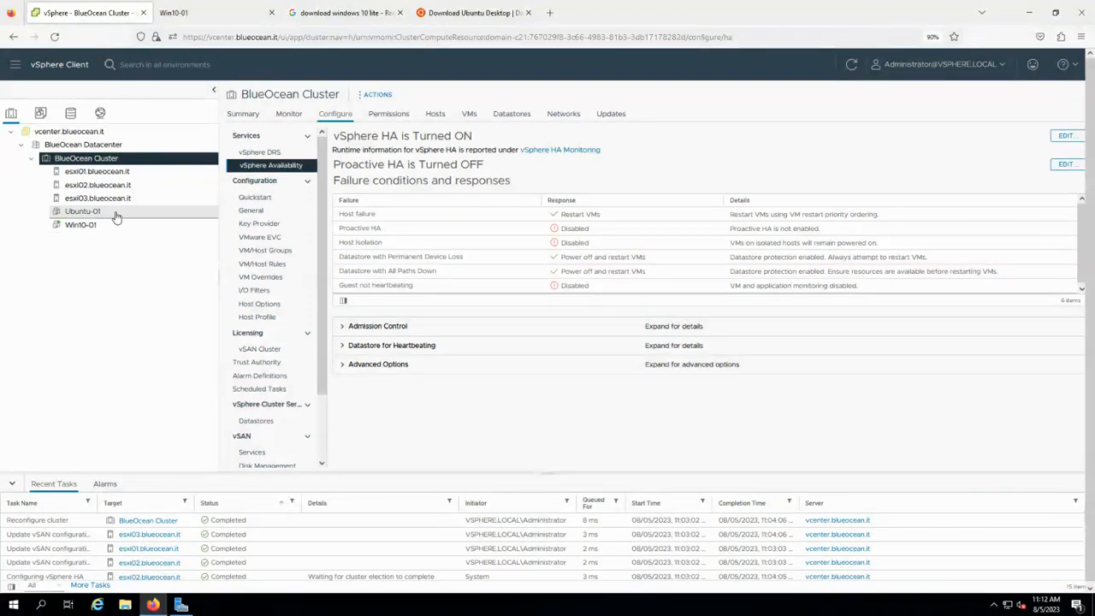
Power on Ubuntu-01 and launch its web console.
click(115, 213)
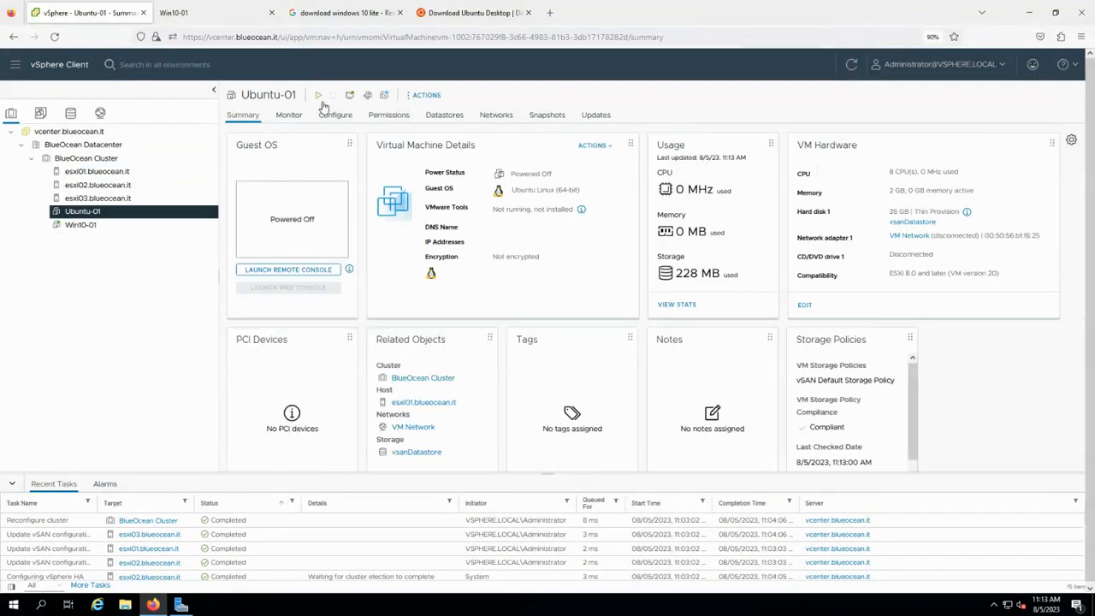
click(317, 95)
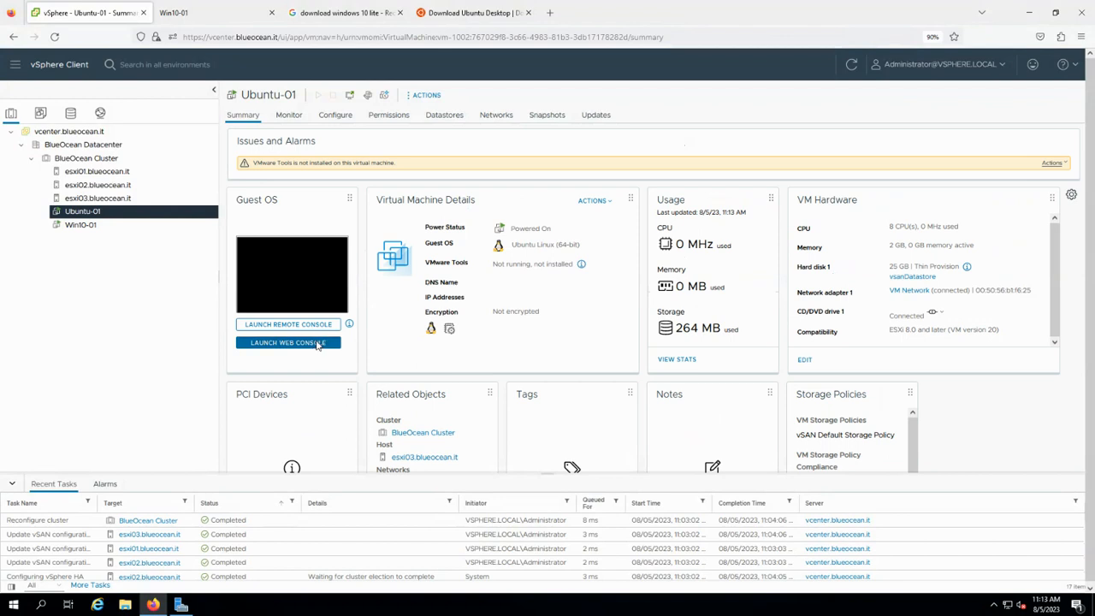
click(318, 345)
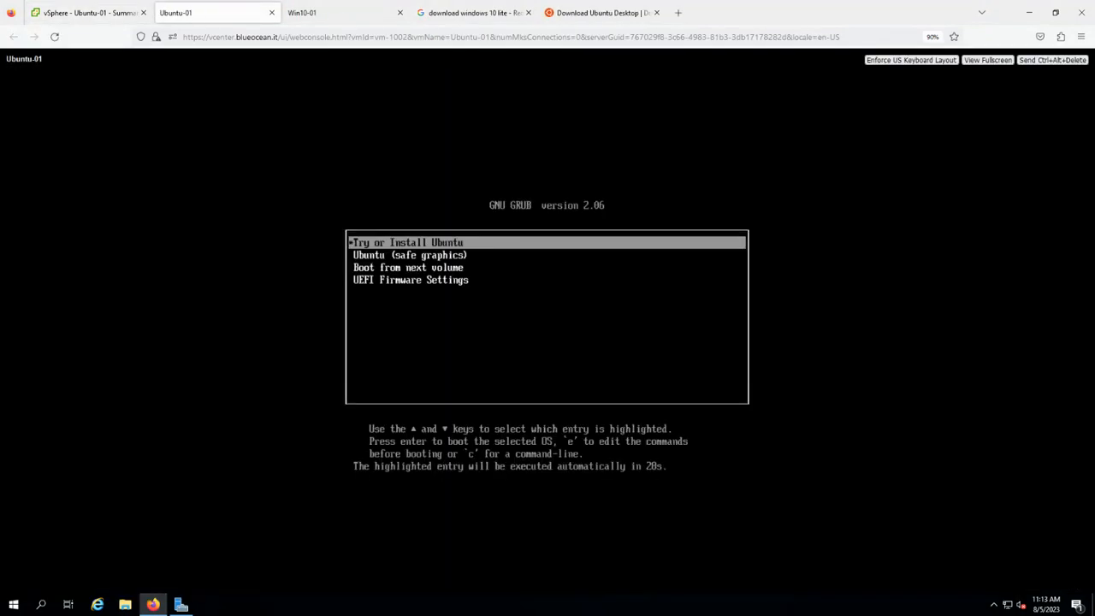
Boot Ubuntu-01 into Try or Install Ubuntu, then reconnect the Win10-01 console.
key(Down)
key(Up)
key(Return)
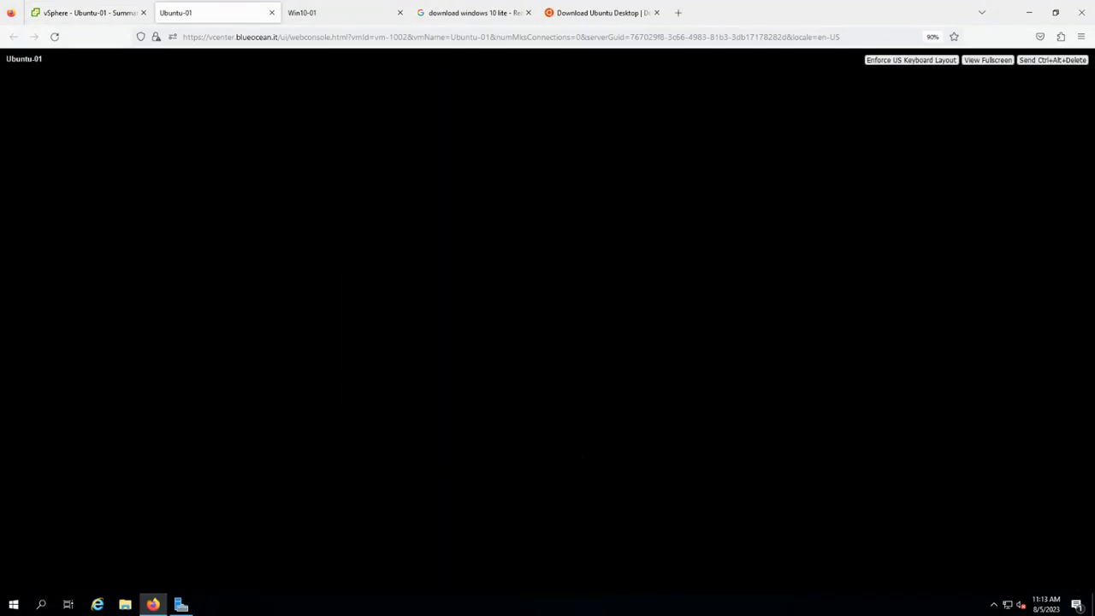
click(328, 13)
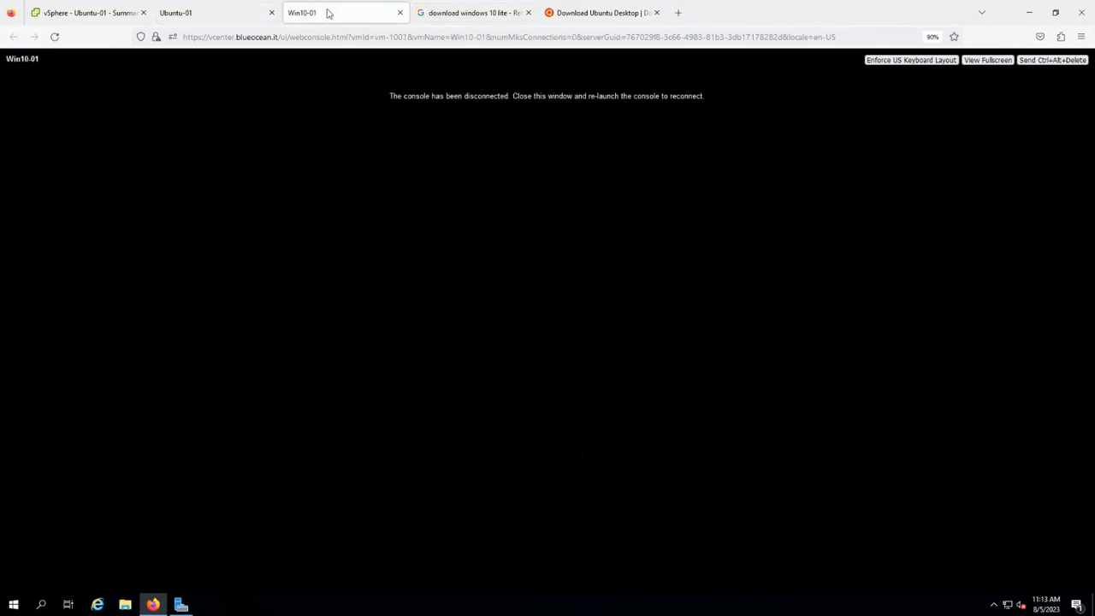
click(54, 37)
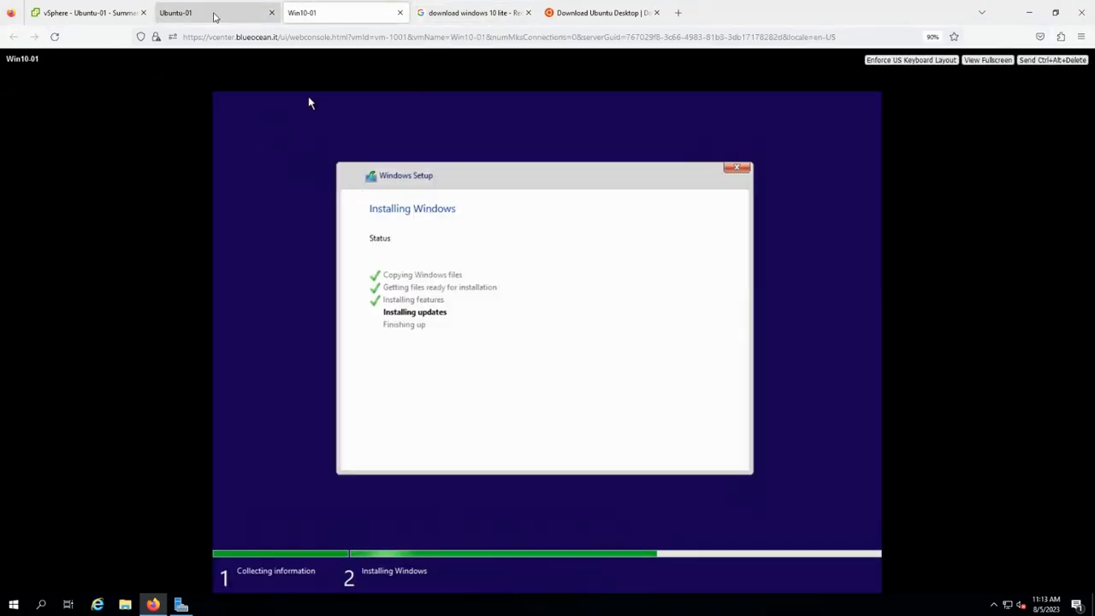
Check Ubuntu-01 and Win10-01 console progress, then bring Server Manager's Local Server page forward.
click(215, 16)
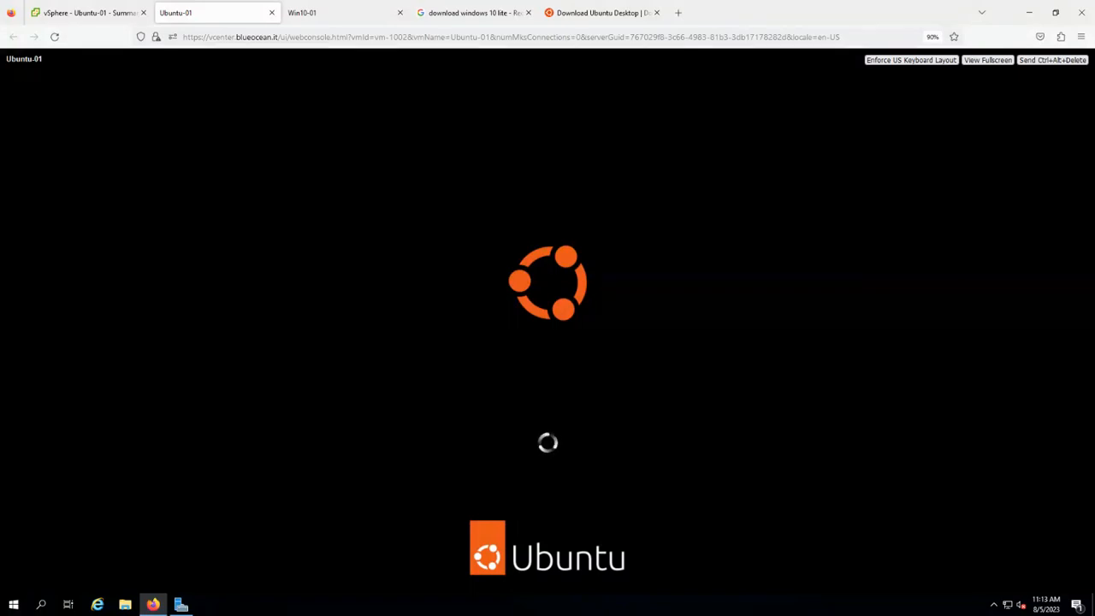
click(344, 13)
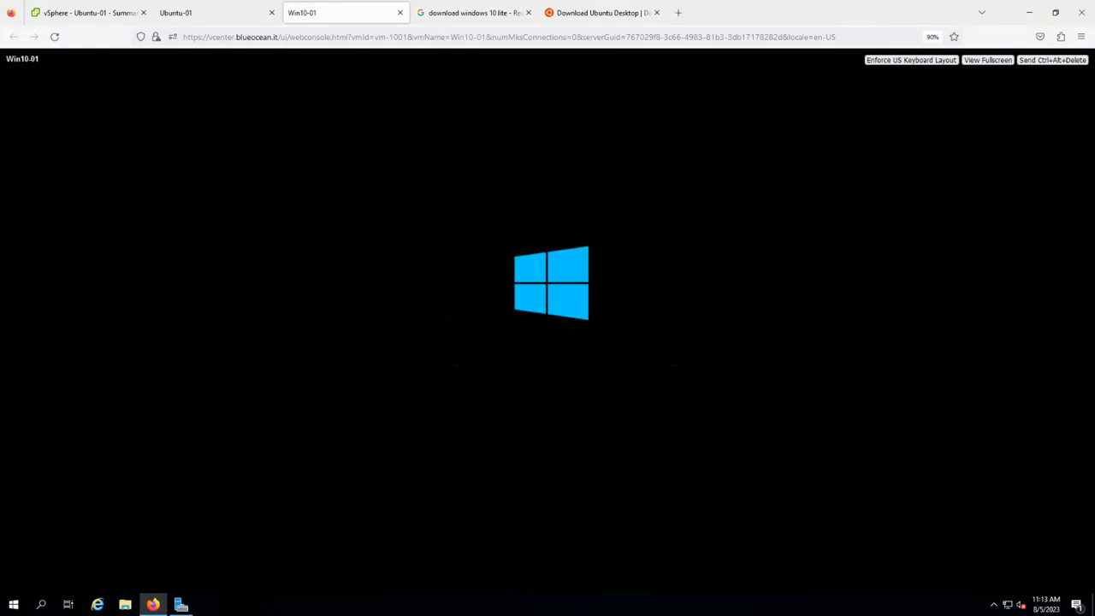
click(228, 21)
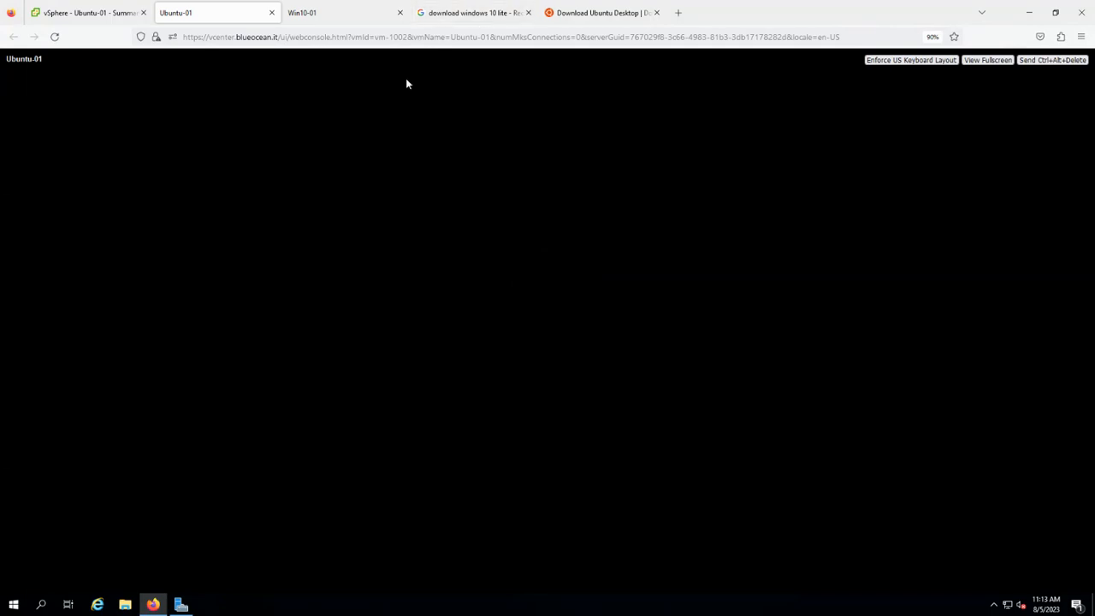
click(324, 17)
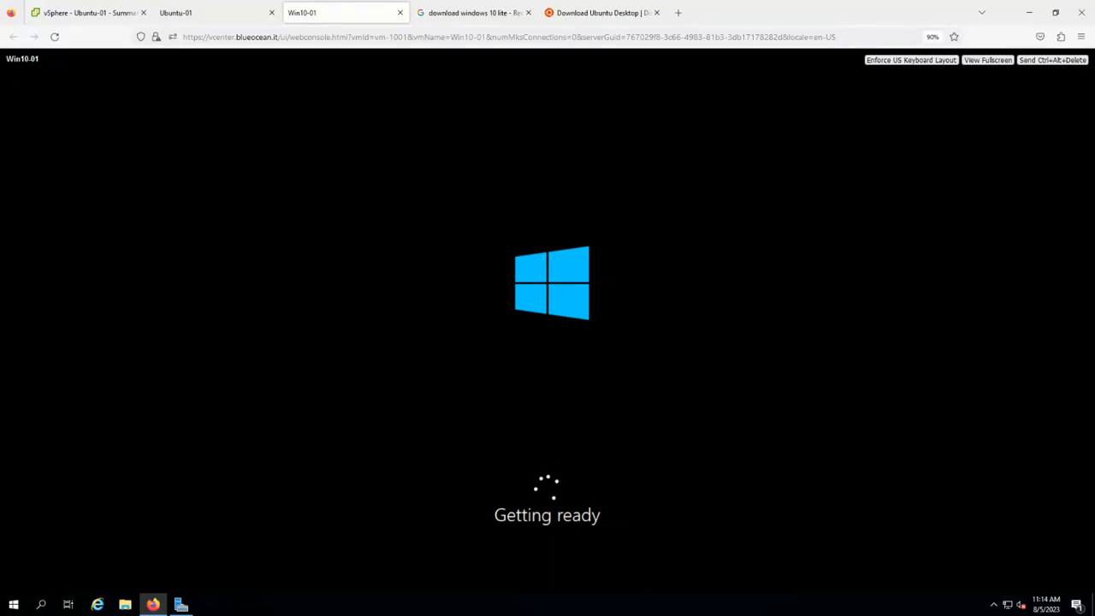
click(181, 604)
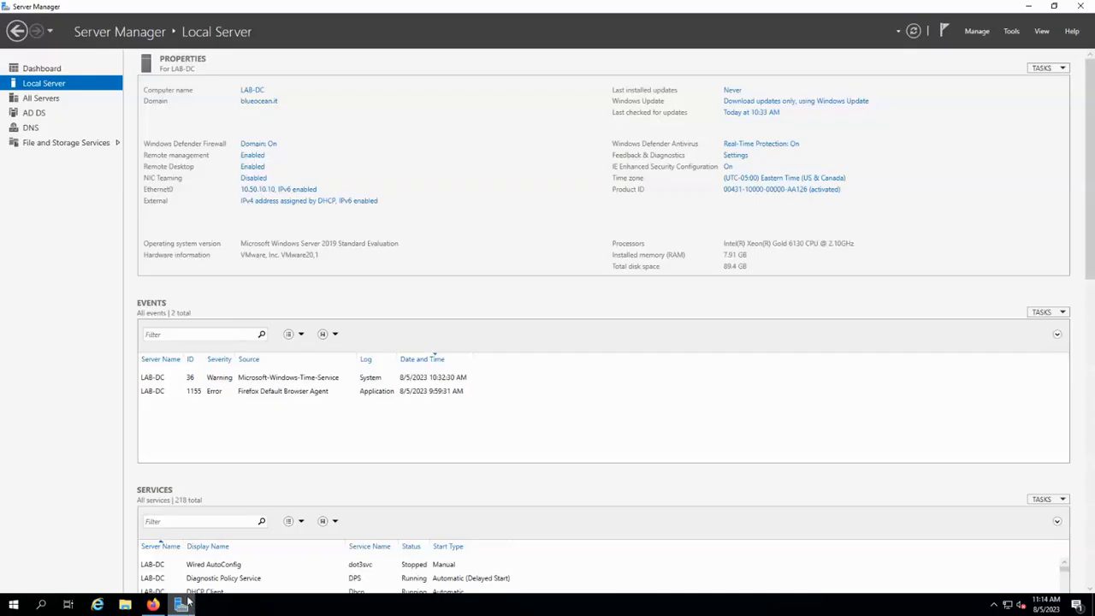
click(262, 200)
double_click(304, 209)
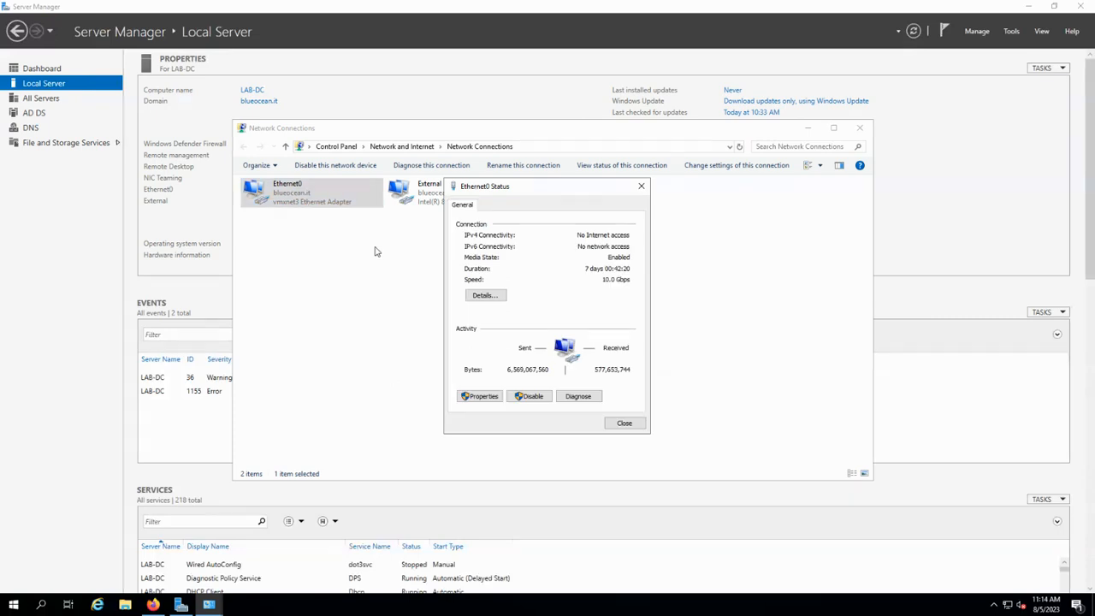
click(482, 295)
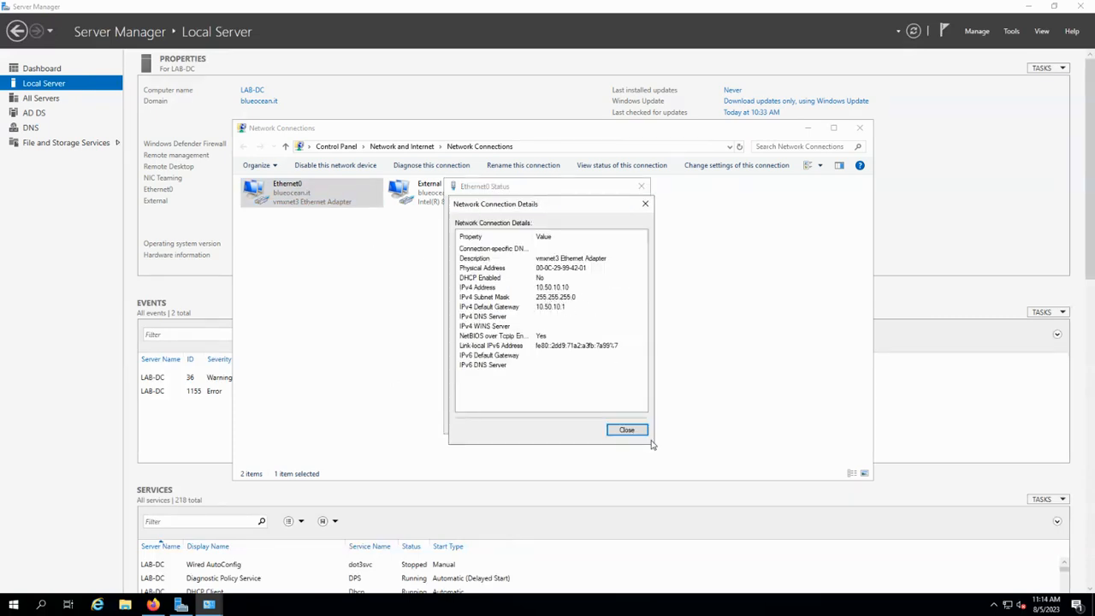
click(627, 429)
click(626, 423)
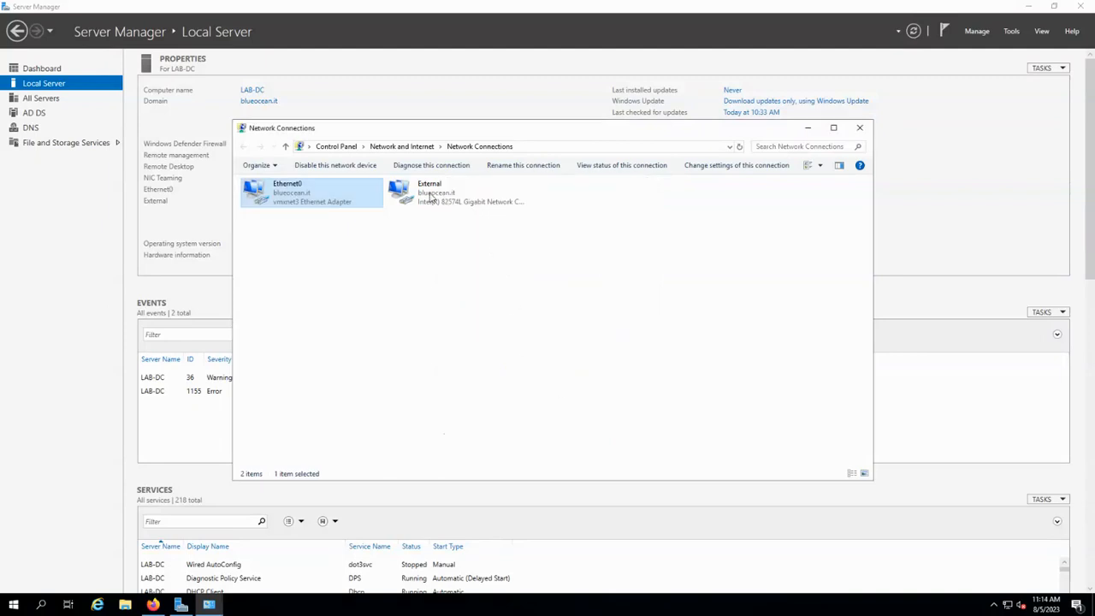
double_click(431, 197)
click(482, 294)
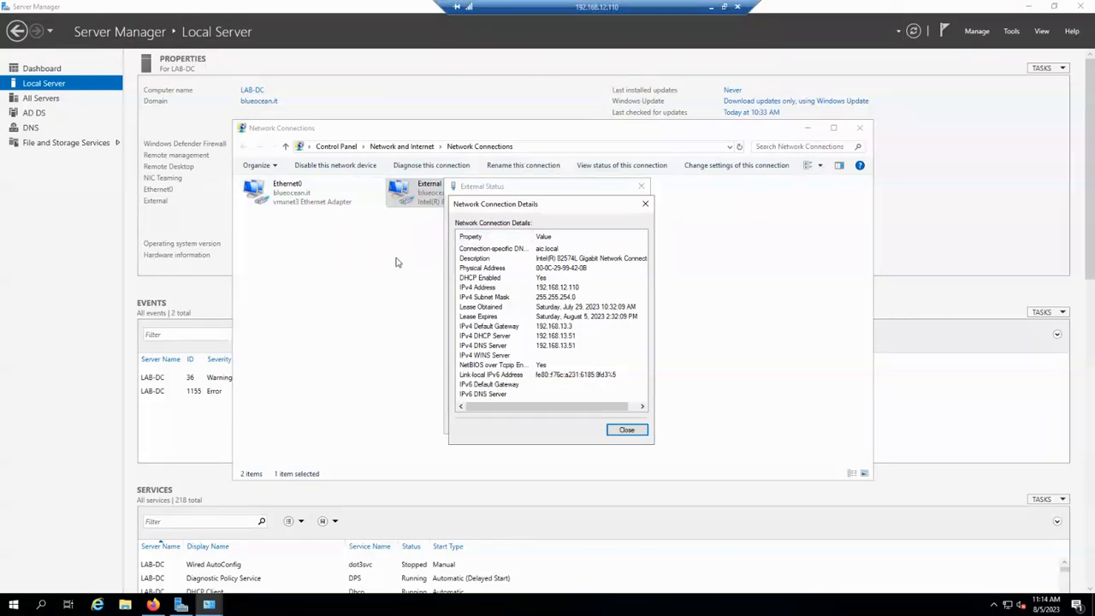
click(634, 434)
click(624, 422)
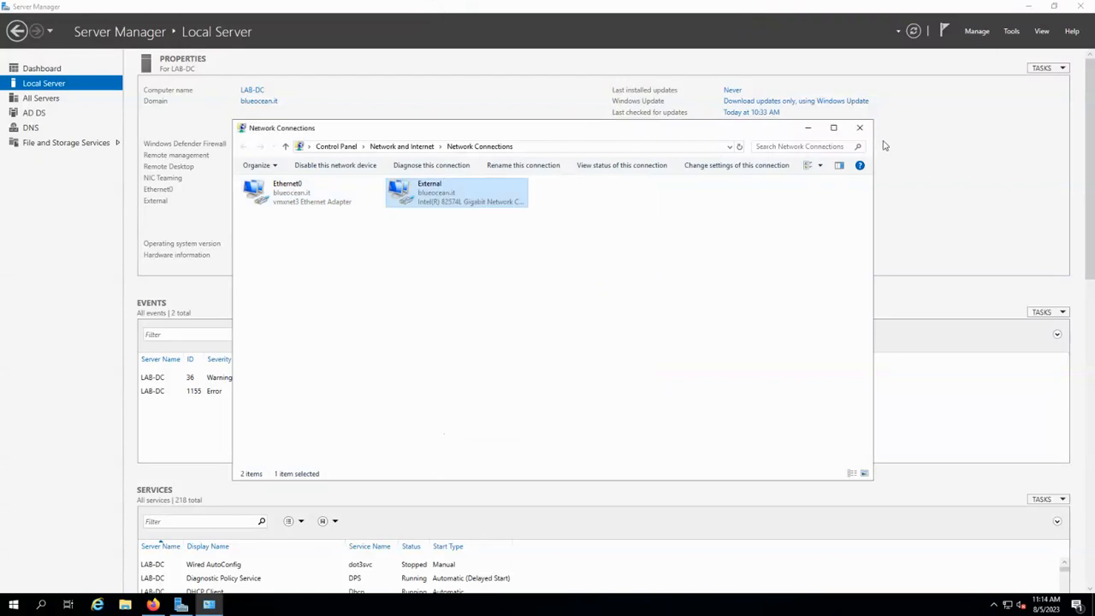
click(862, 129)
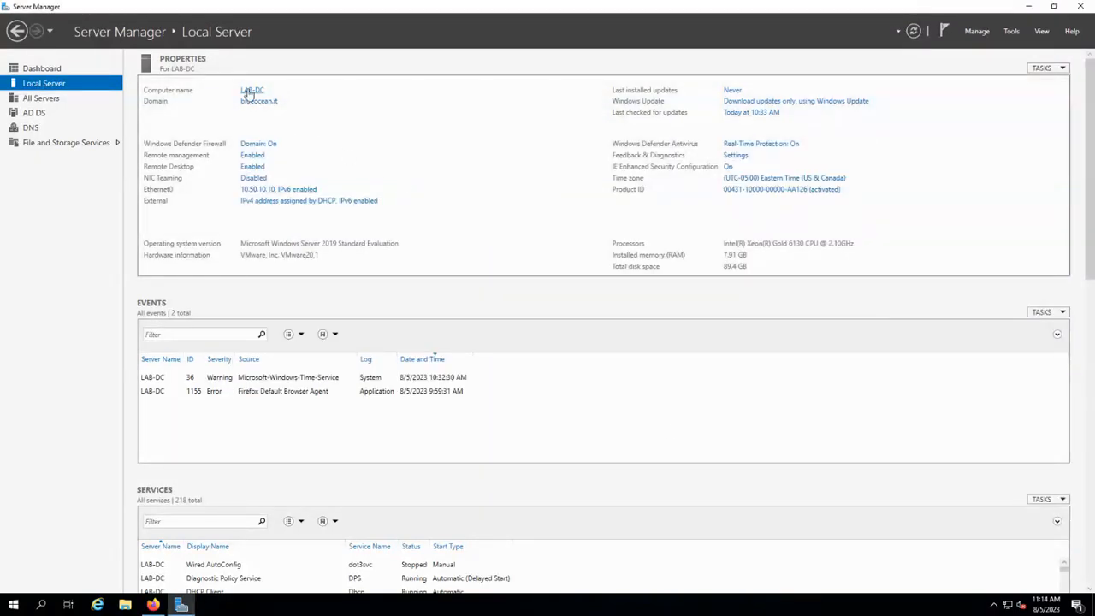
Return to the Ubuntu-01 console and reload it to reconnect.
click(152, 604)
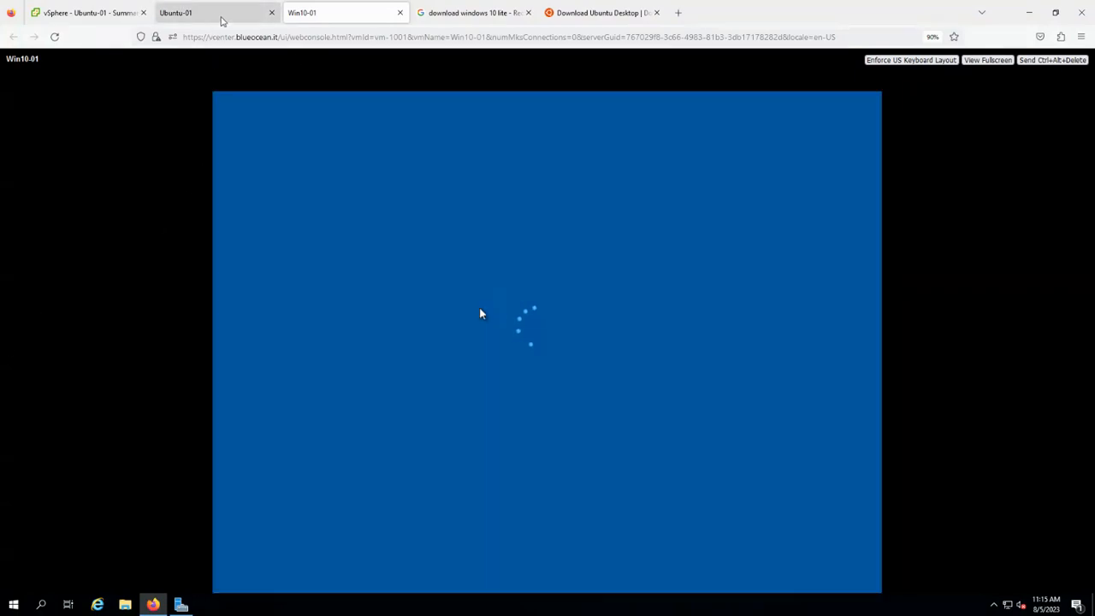
click(217, 17)
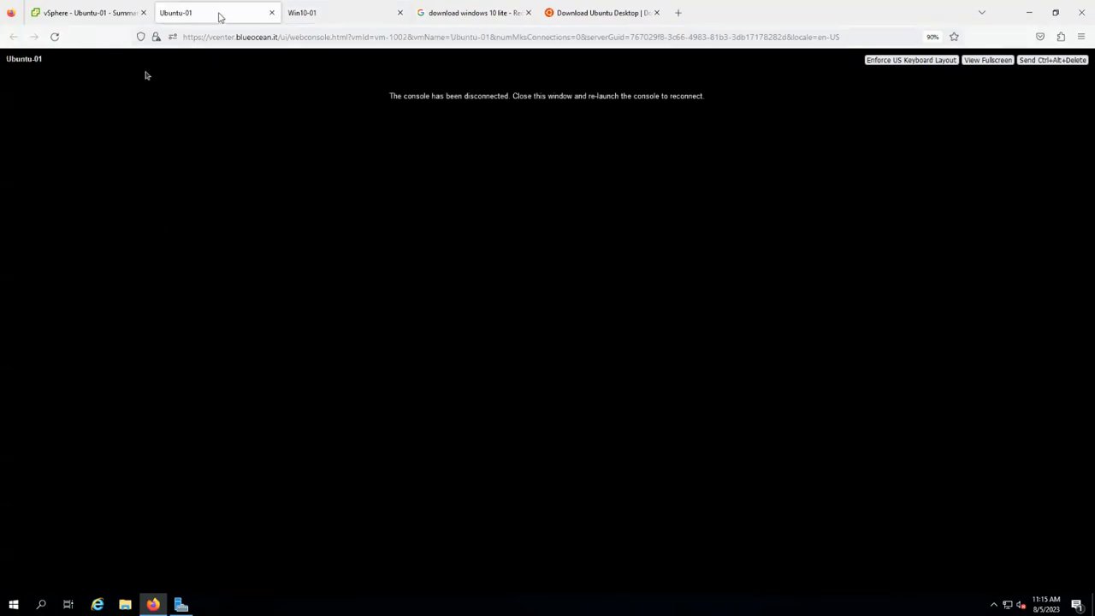
click(315, 20)
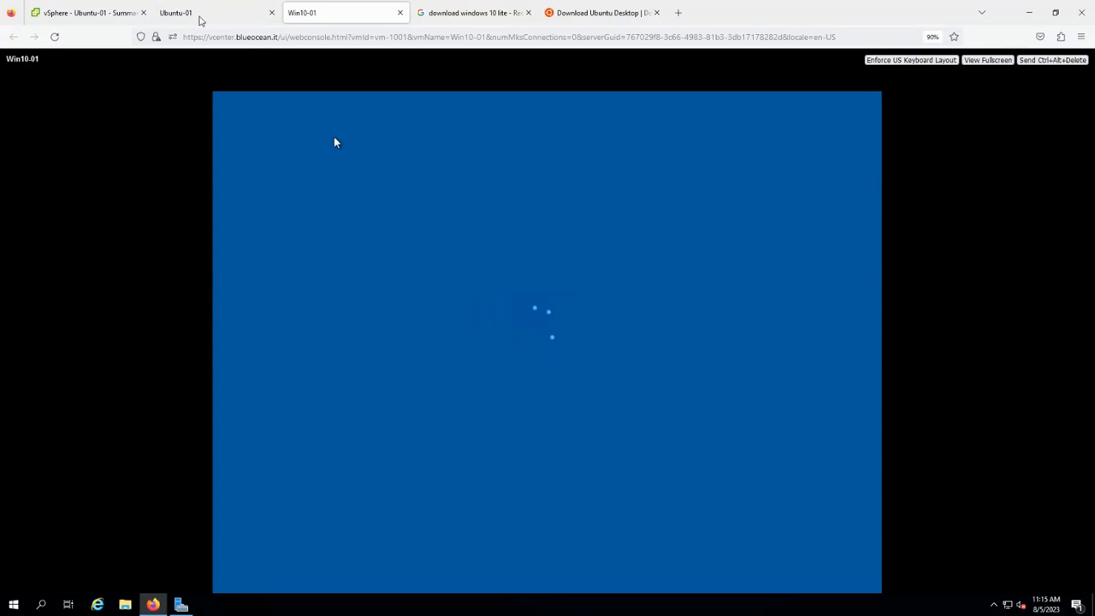
click(202, 19)
click(54, 38)
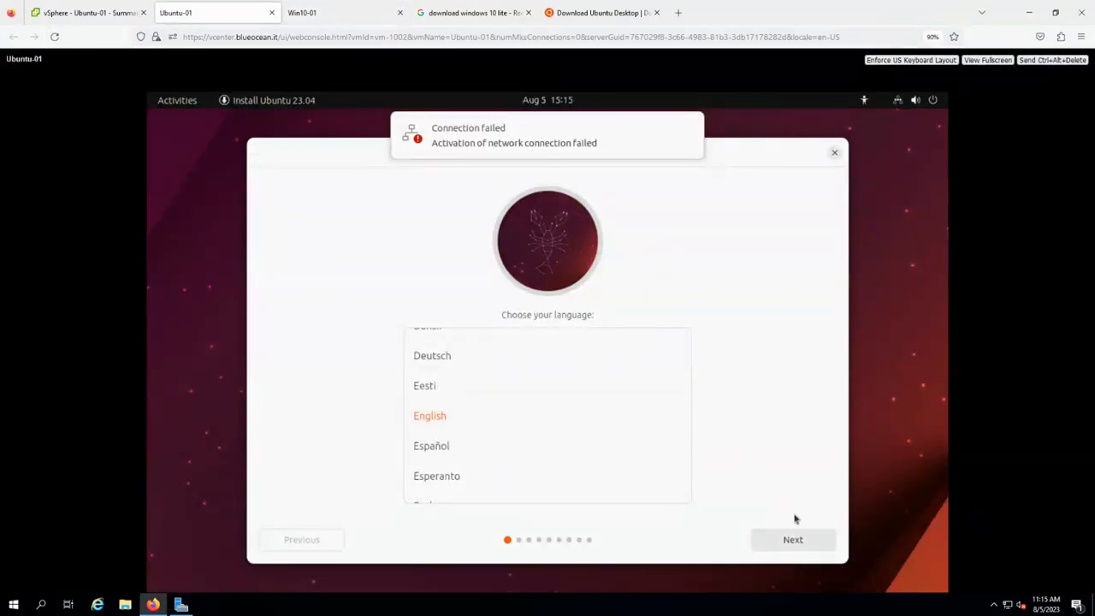
Install Ubuntu with English, US keyboard, no internet, normal installation, and erase disk.
click(783, 544)
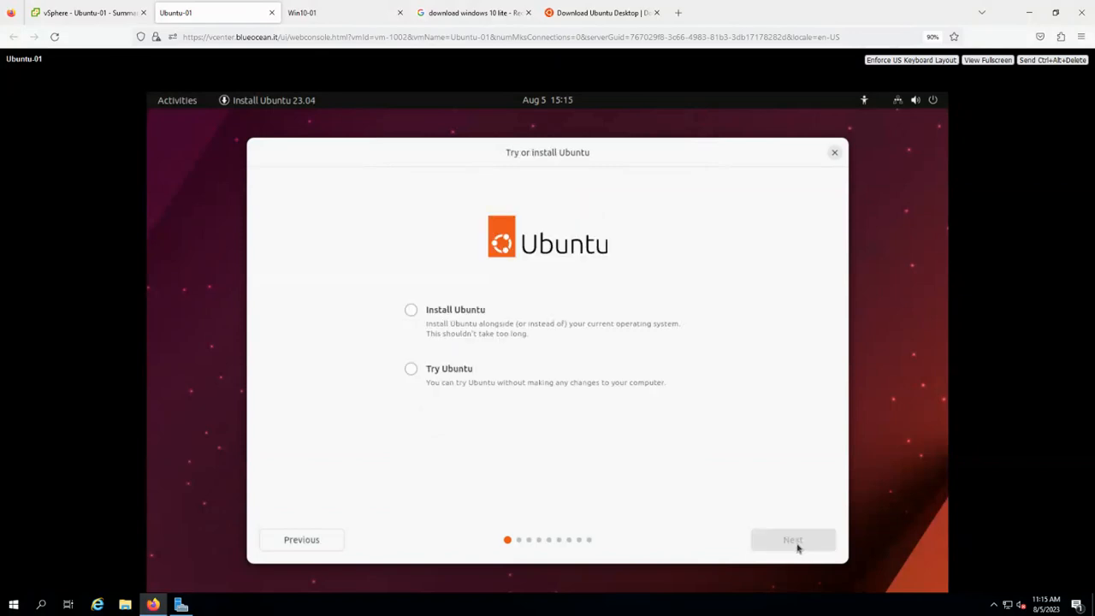
click(442, 311)
click(792, 540)
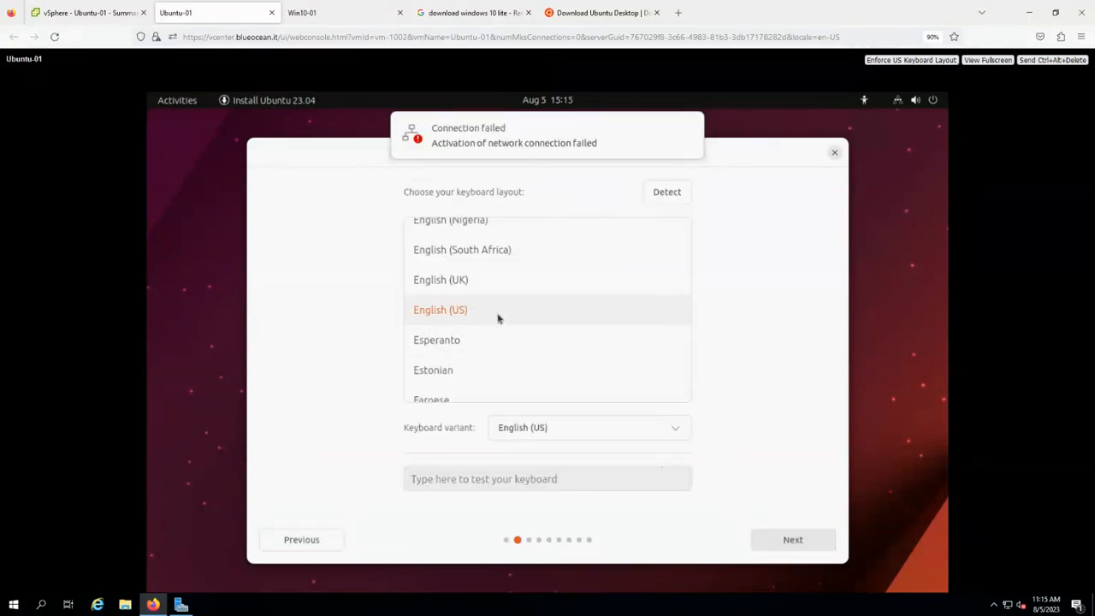
click(793, 548)
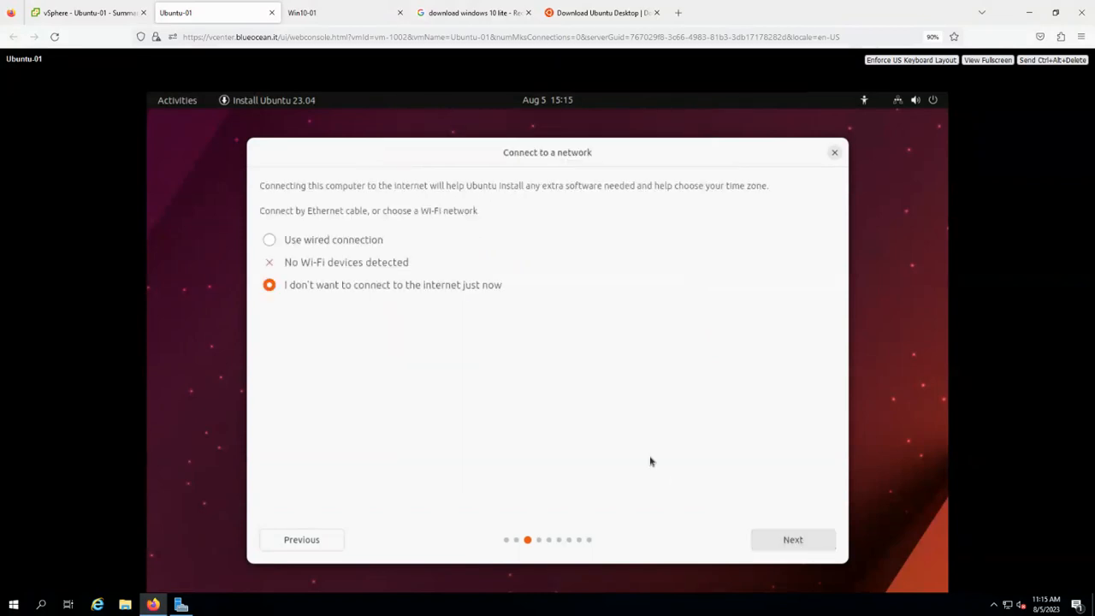
click(801, 540)
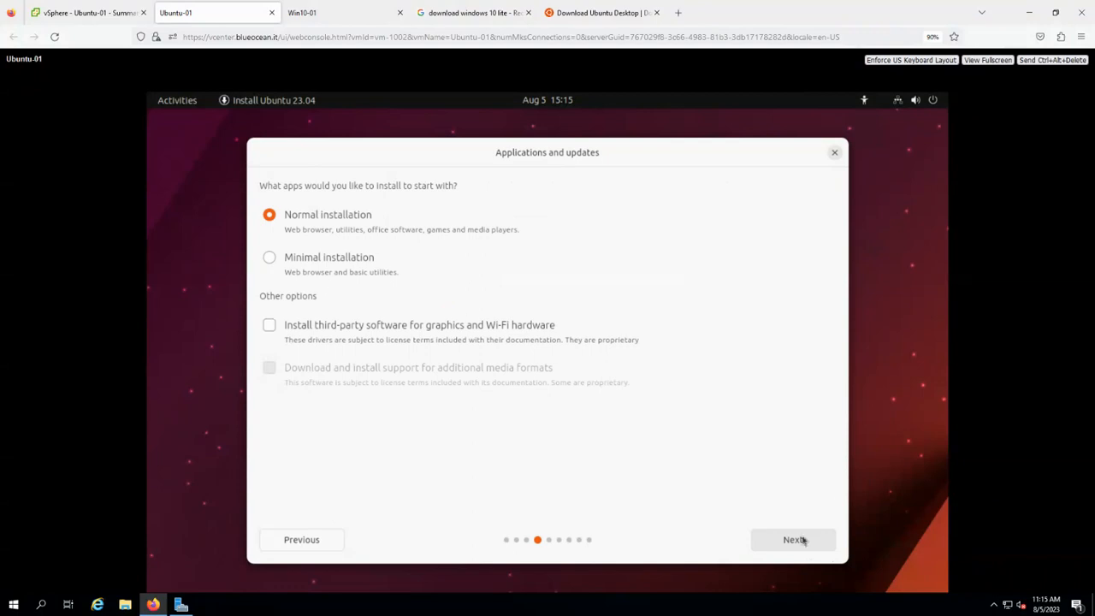
click(761, 536)
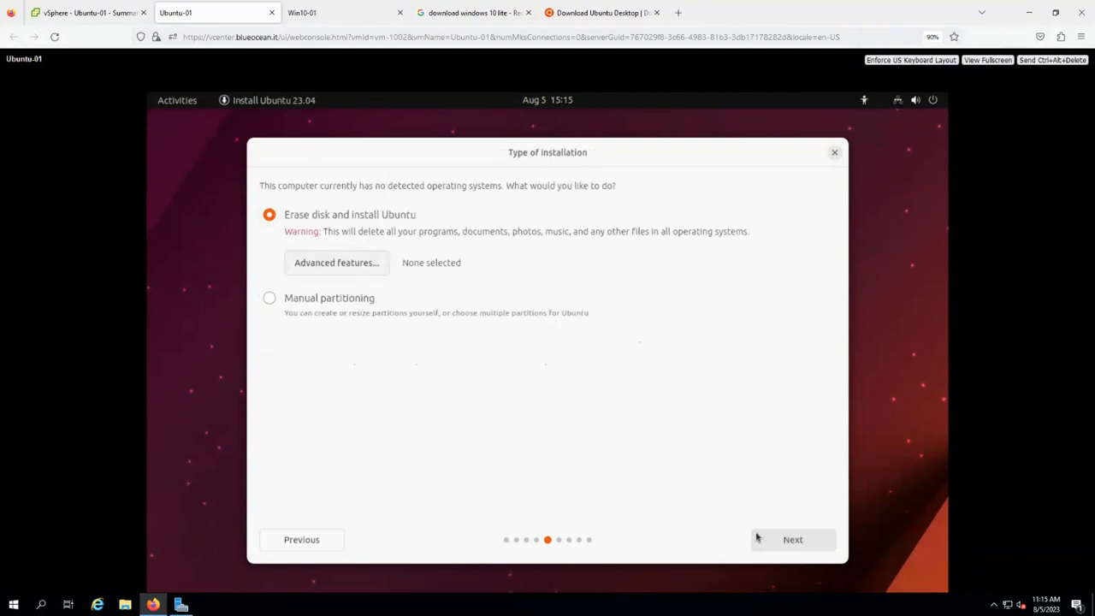
click(821, 548)
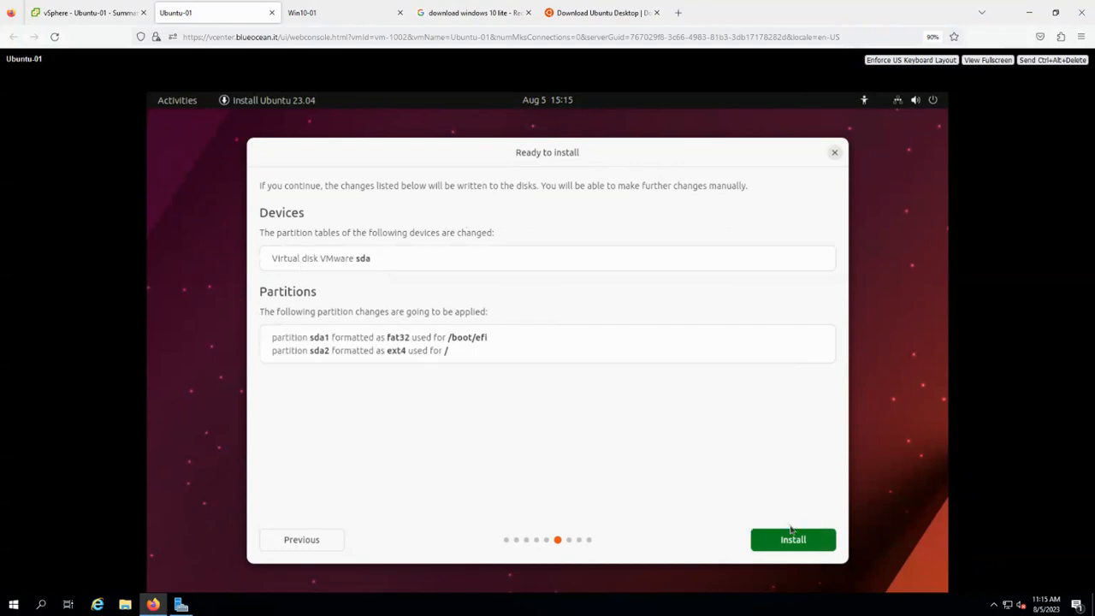
click(788, 543)
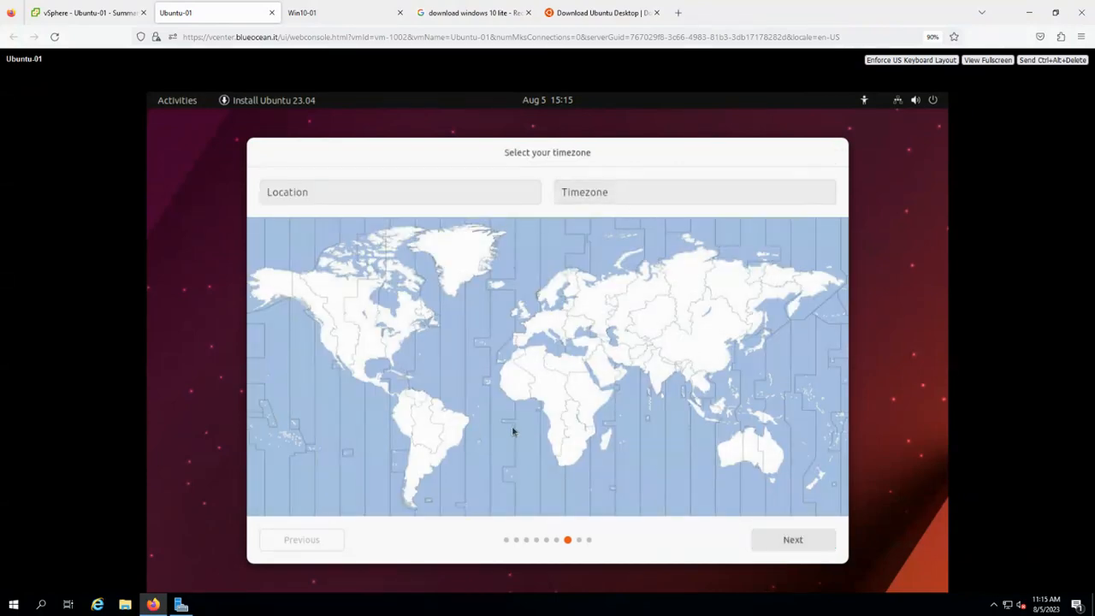
Choose America/New York as the timezone and continue to account setup.
click(626, 194)
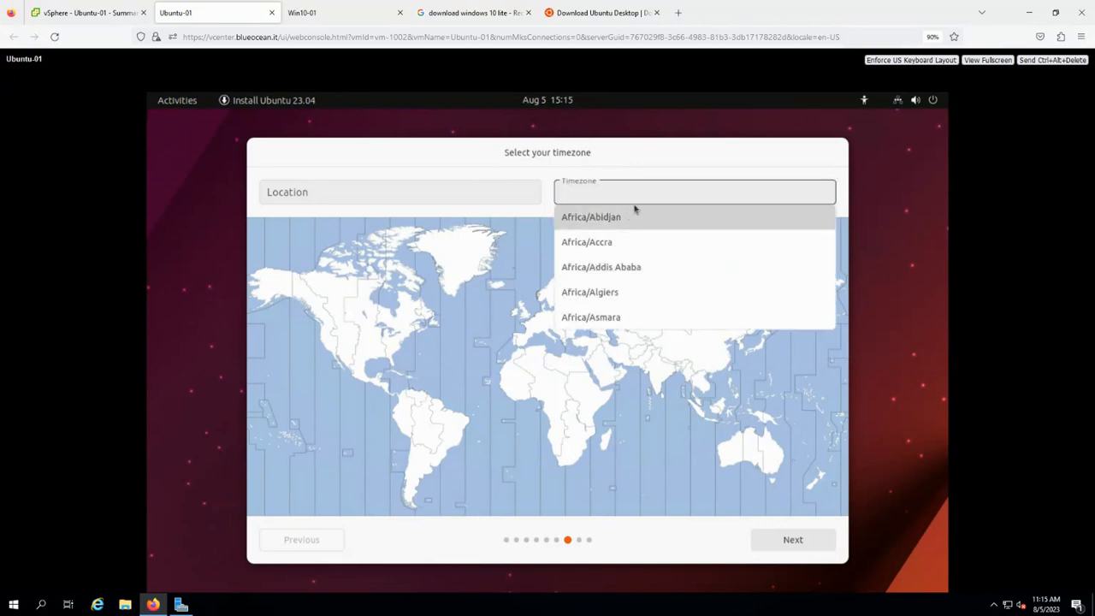
text(america)
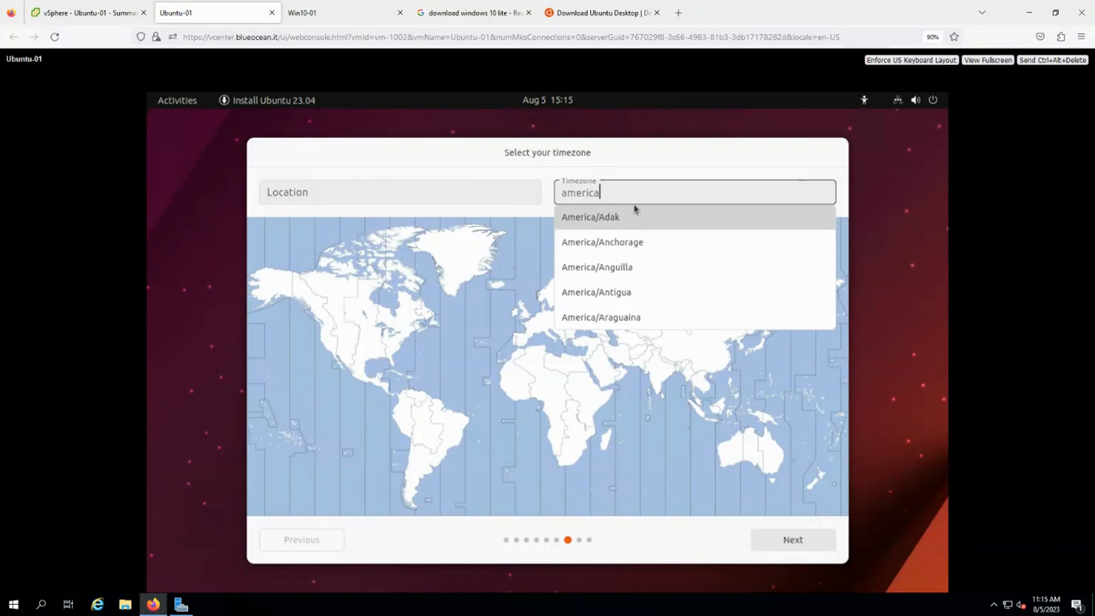
text(/new)
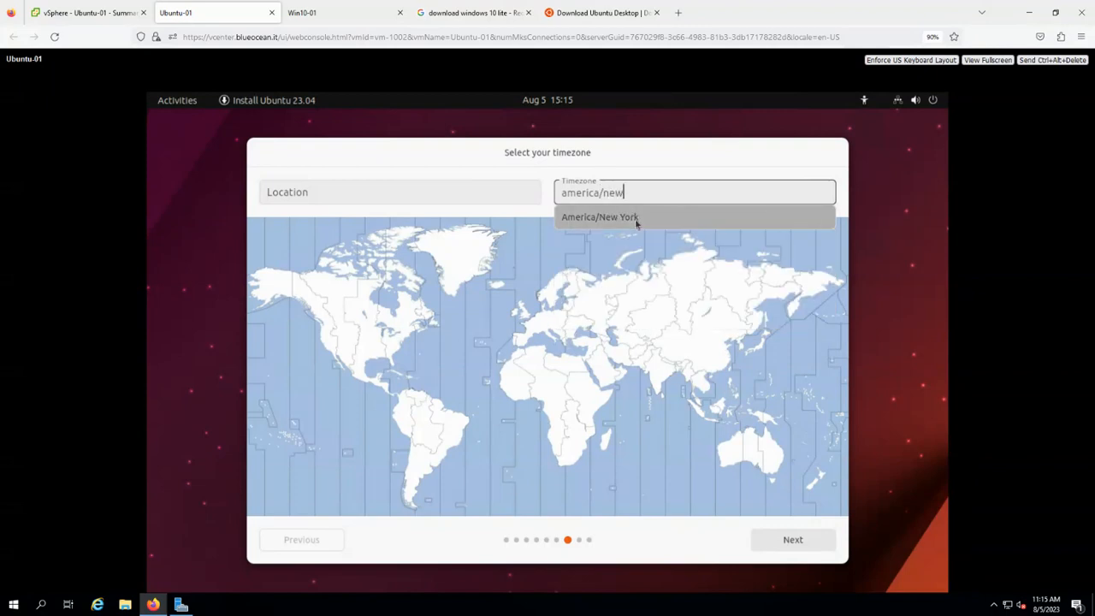
click(638, 225)
click(789, 540)
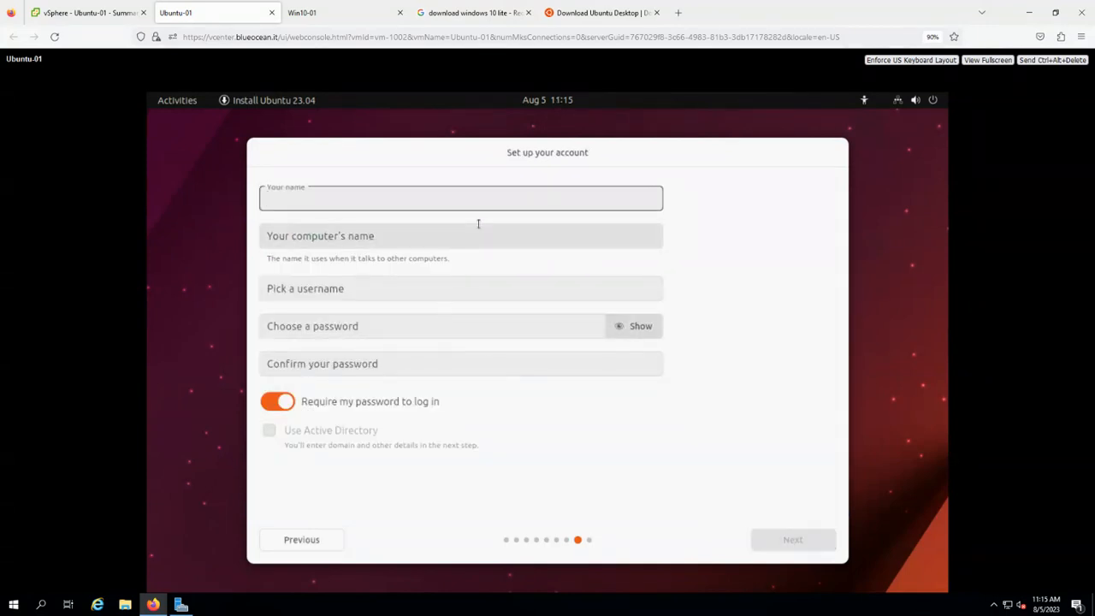
Enter USER as the account name and Ubuntu-01 as the computer name.
text(Ubuntu)
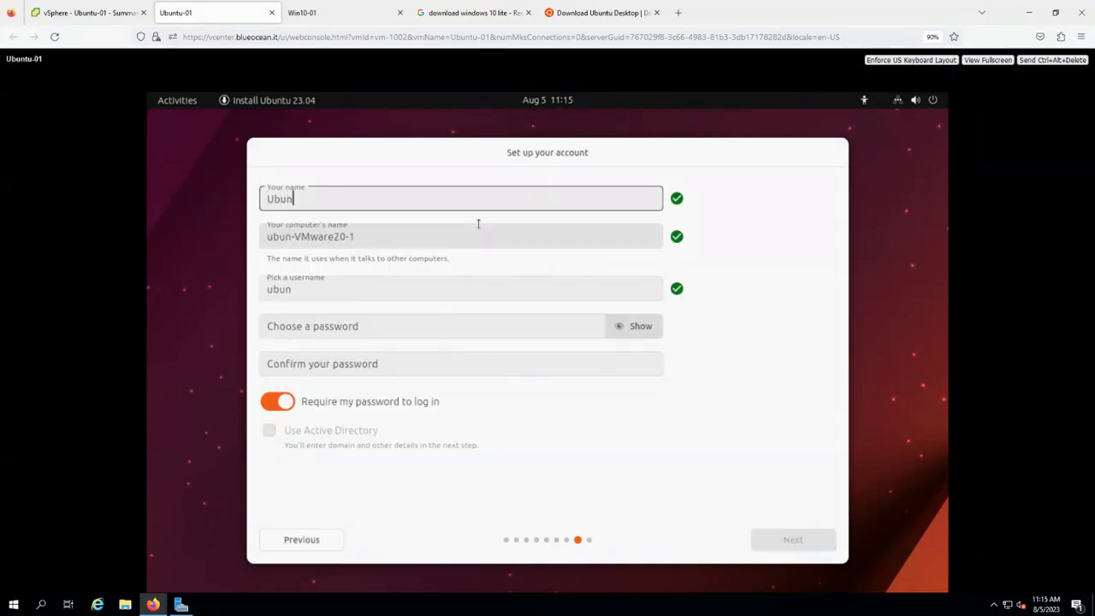
key(BackSpace)
key(BackSpace)
key(BackSpace)
key(BackSpace)
key(BackSpace)
key(BackSpace)
text(USER)
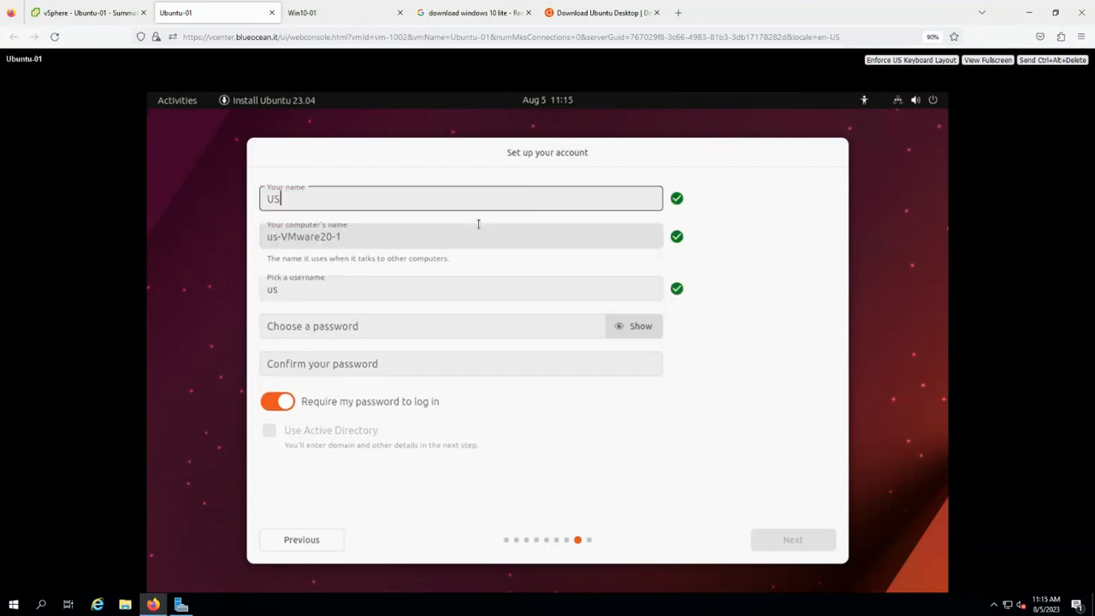
key(Tab)
text(Ubutntu)
key(BackSpace)
key(BackSpace)
key(BackSpace)
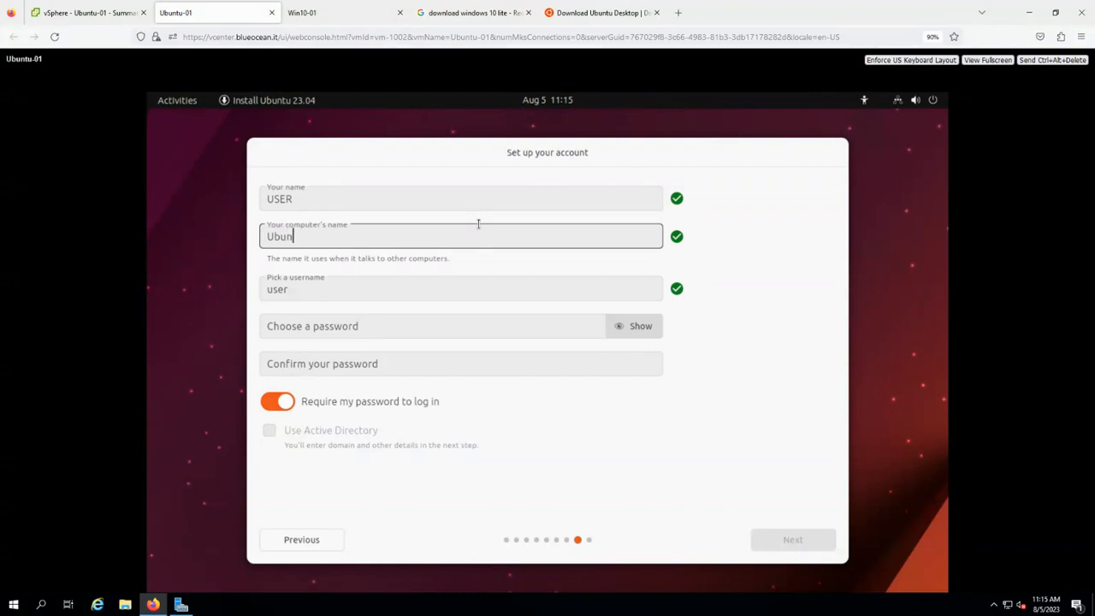
text(tu-01-)
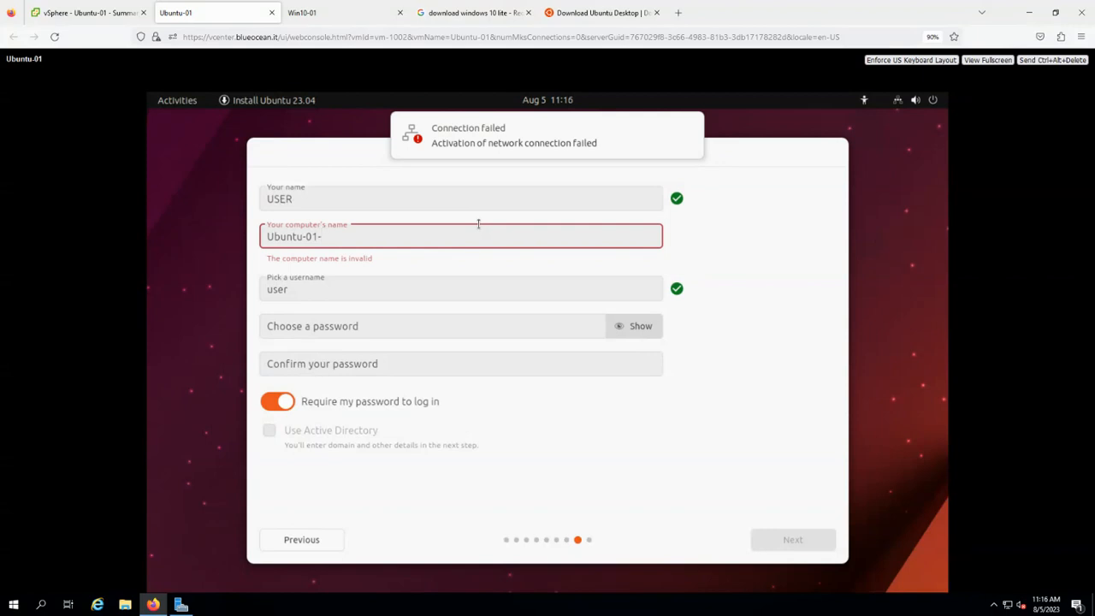
key(BackSpace)
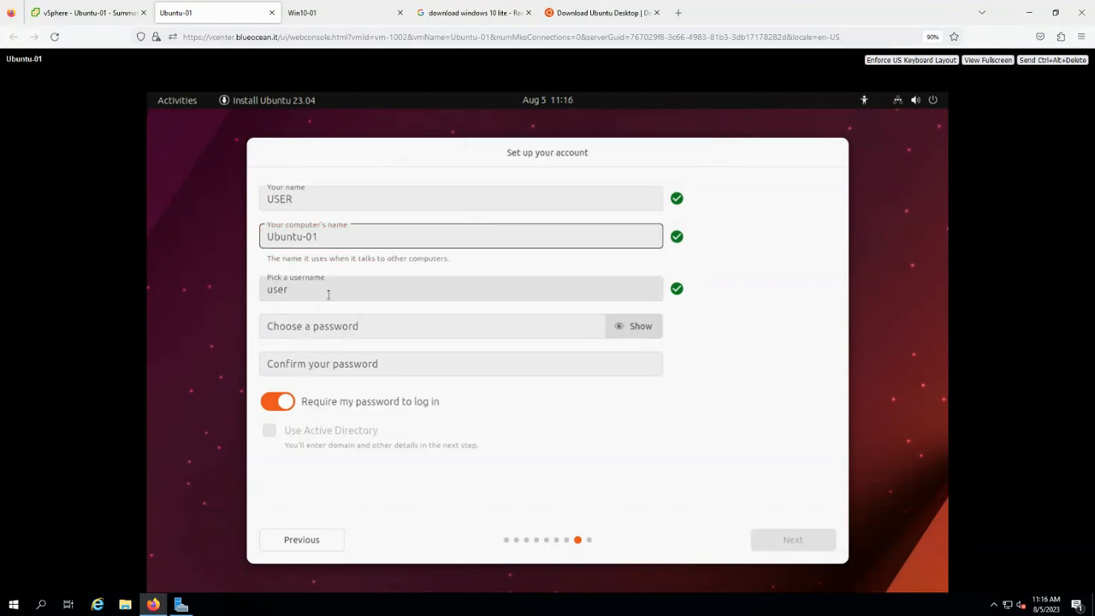
Enter and confirm the account password, keep the Light theme, and start installing.
click(349, 332)
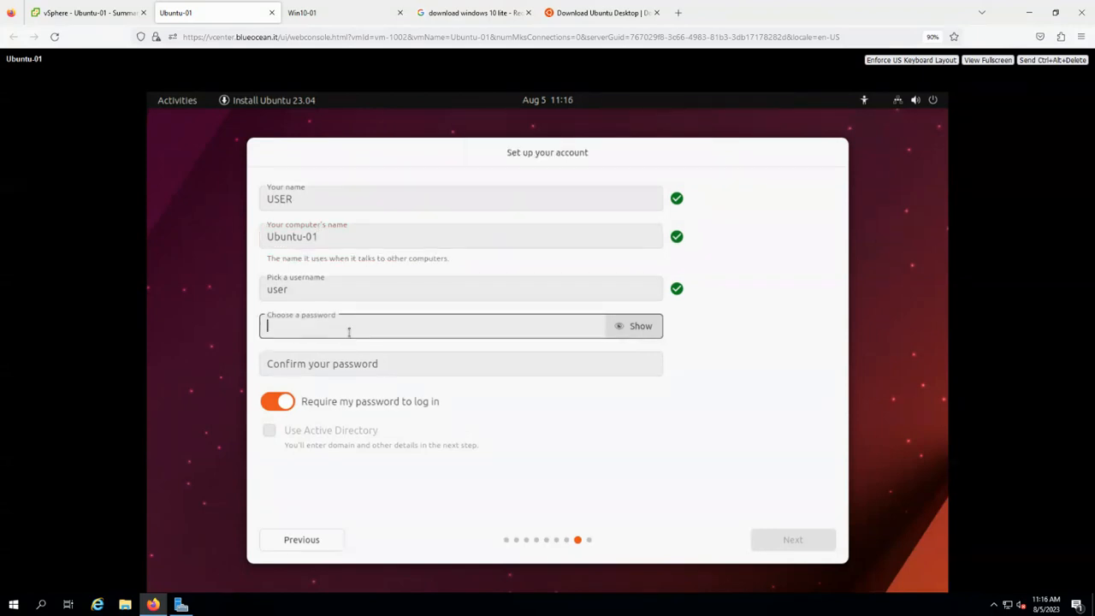
text(••)
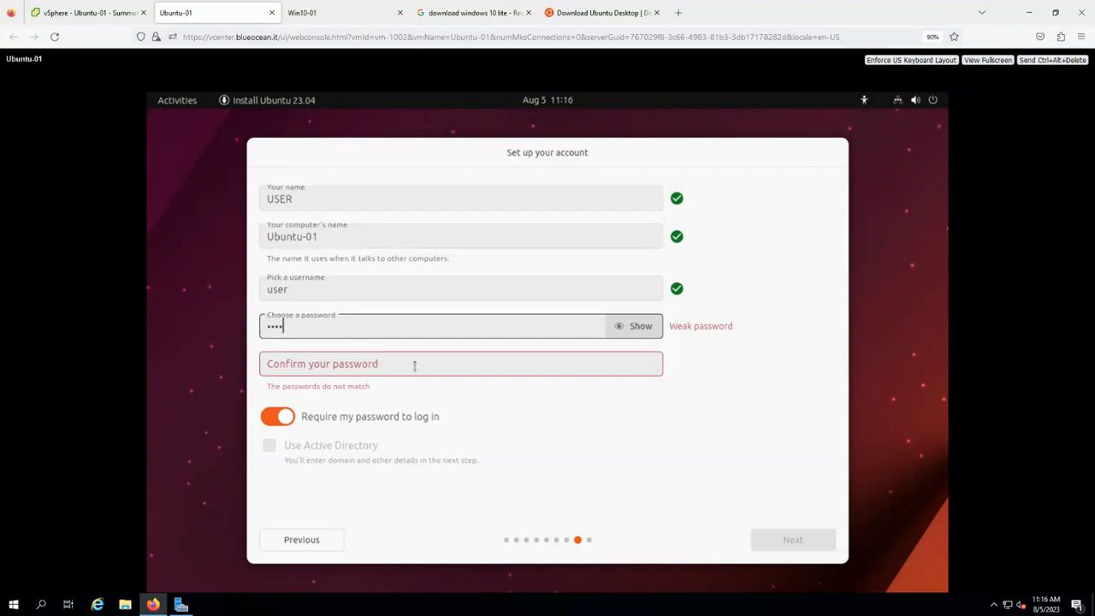
click(414, 365)
text(user)
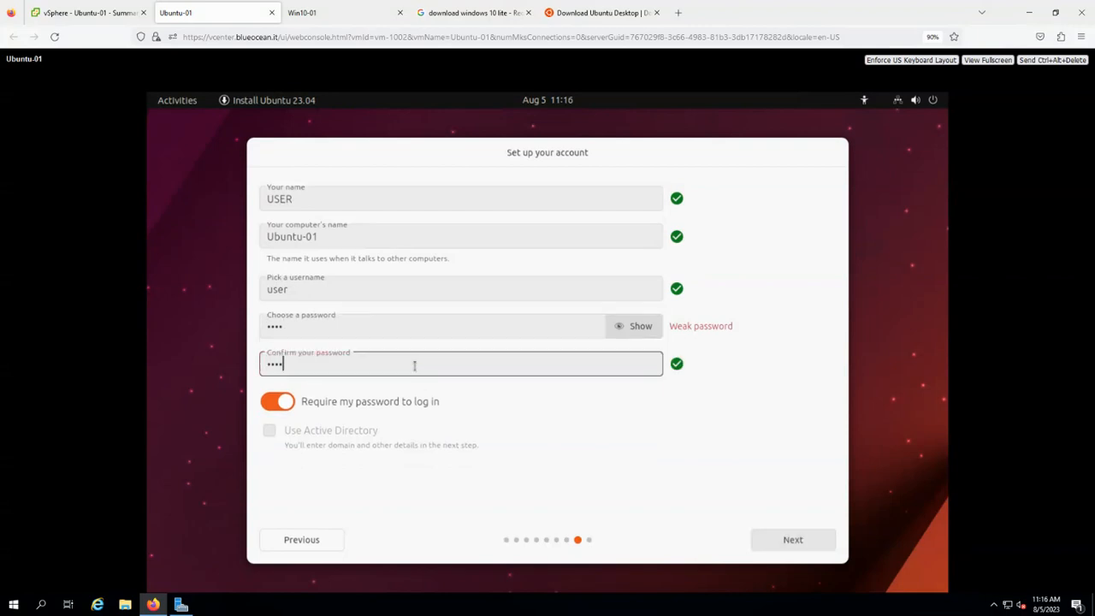
click(792, 541)
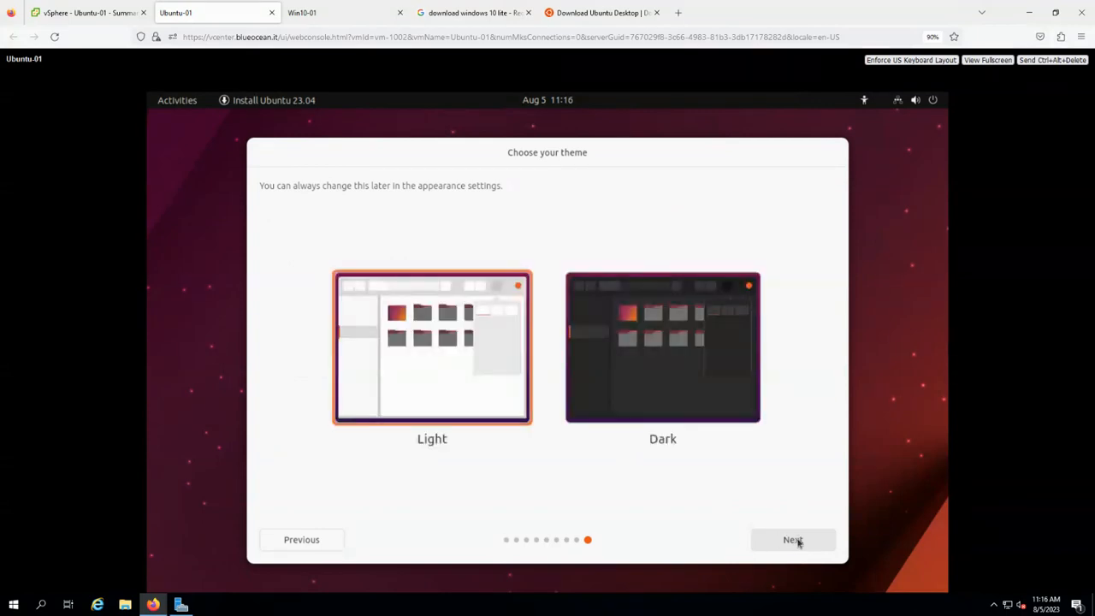
click(793, 540)
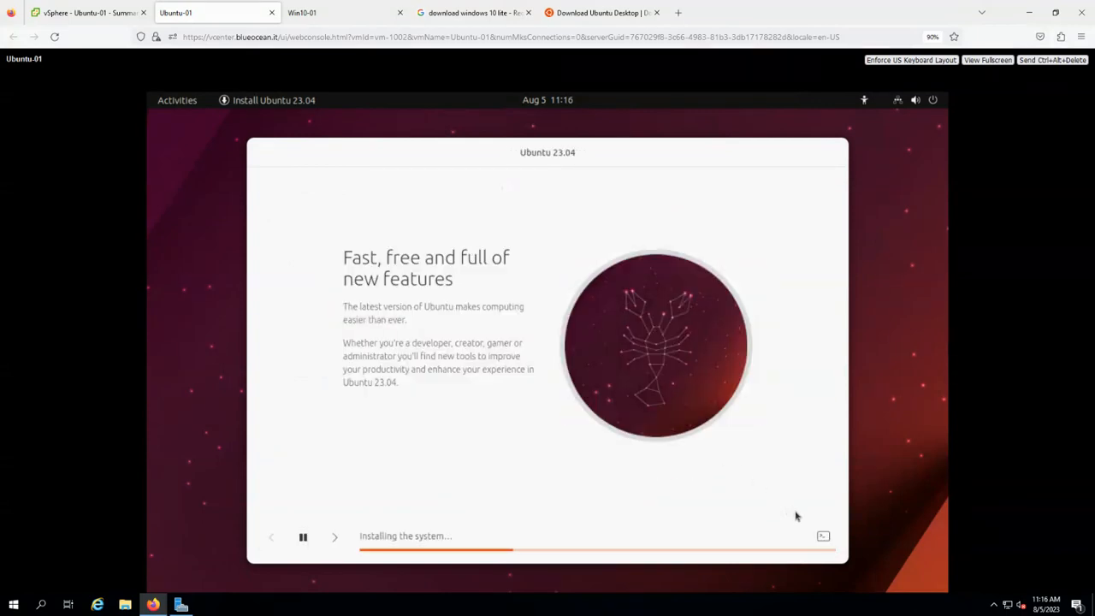
click(340, 16)
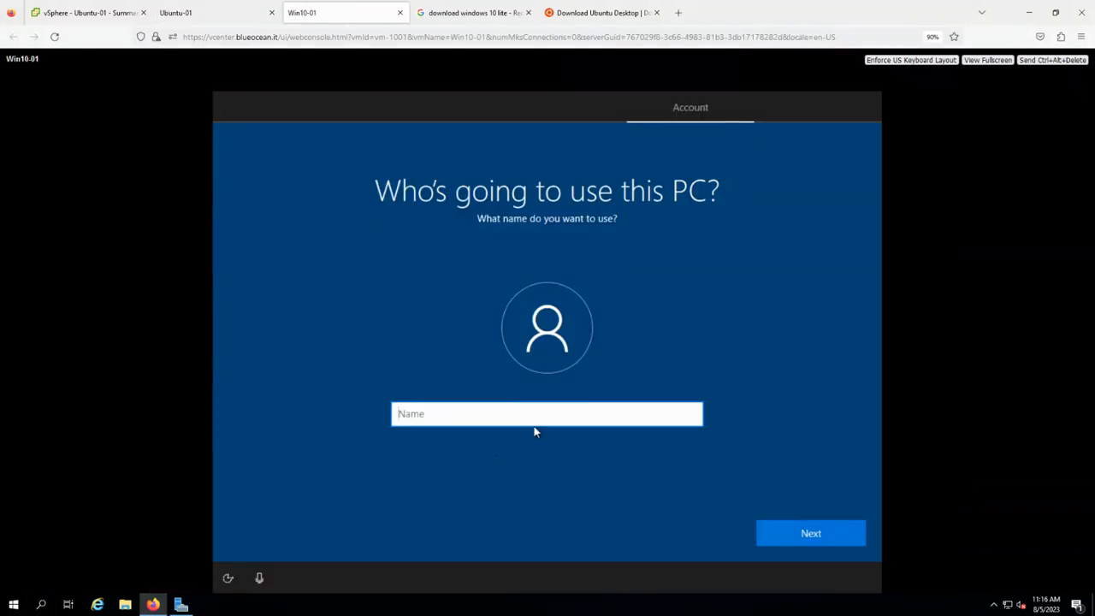
Name the Win10-01 Windows account USER, then enter and confirm its password.
click(532, 398)
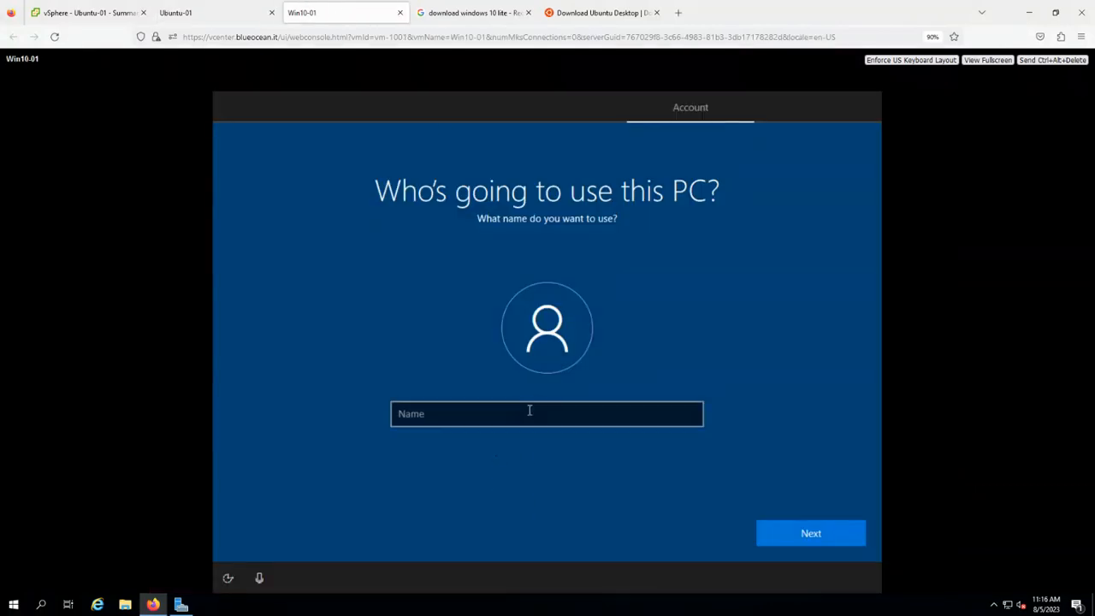
click(530, 411)
text(USER)
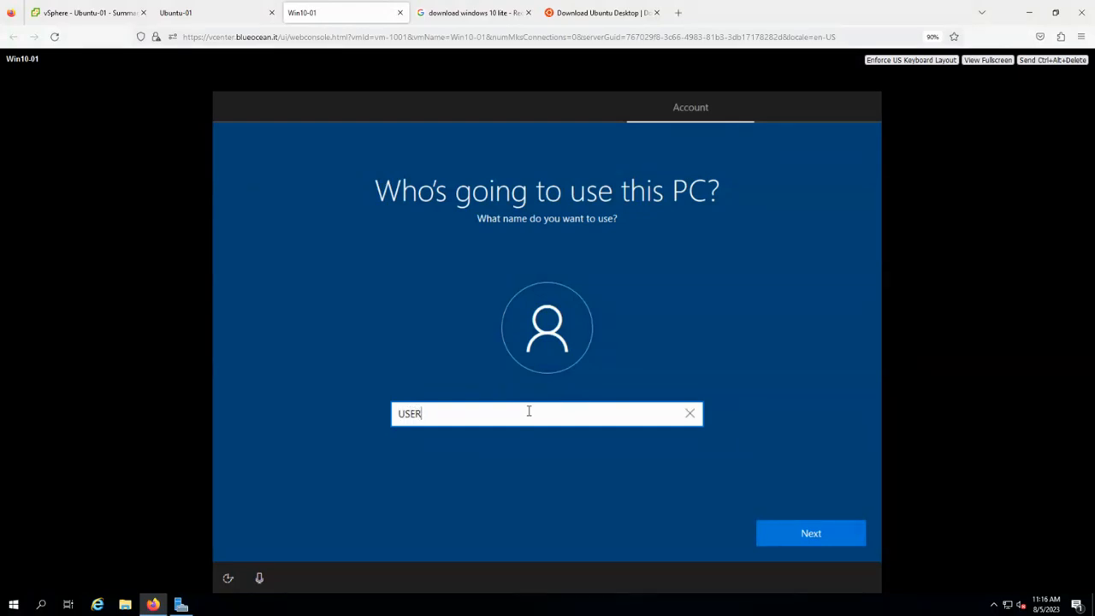
click(836, 533)
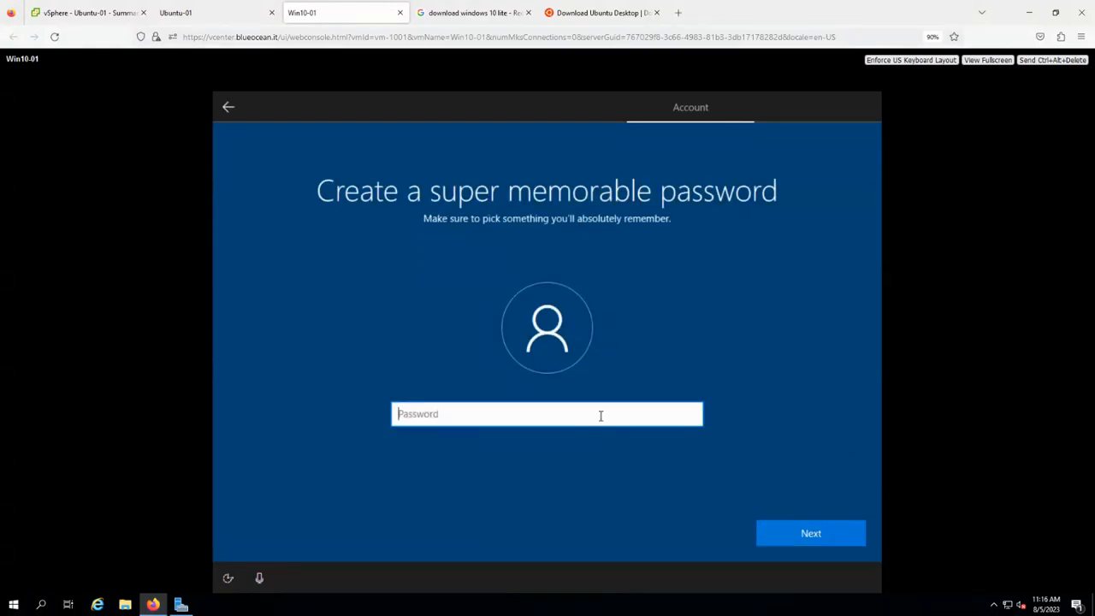
text(****)
click(787, 540)
text(****)
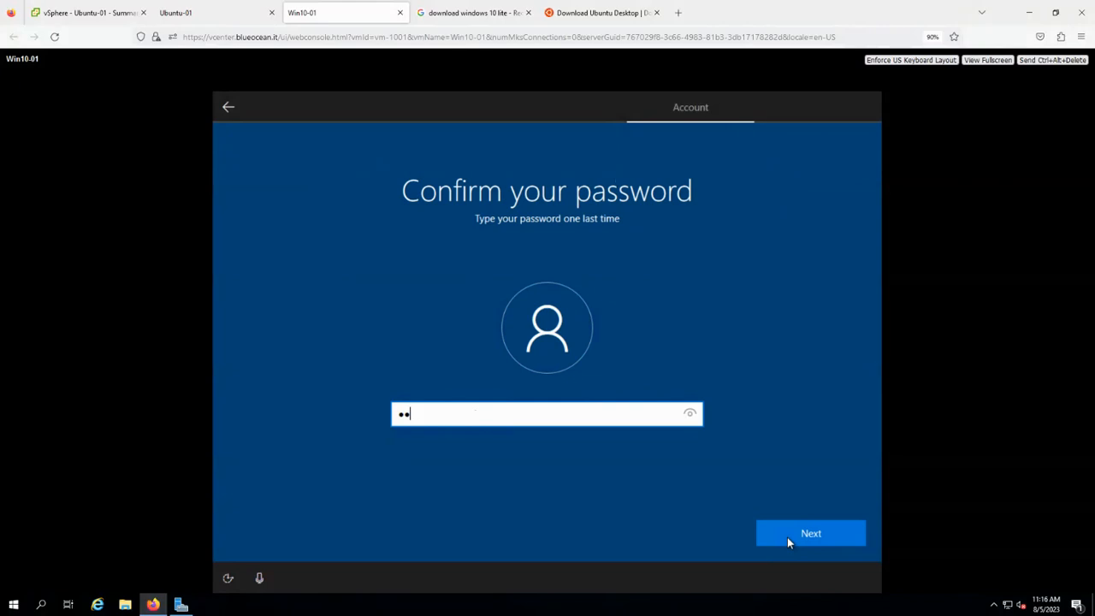
click(787, 537)
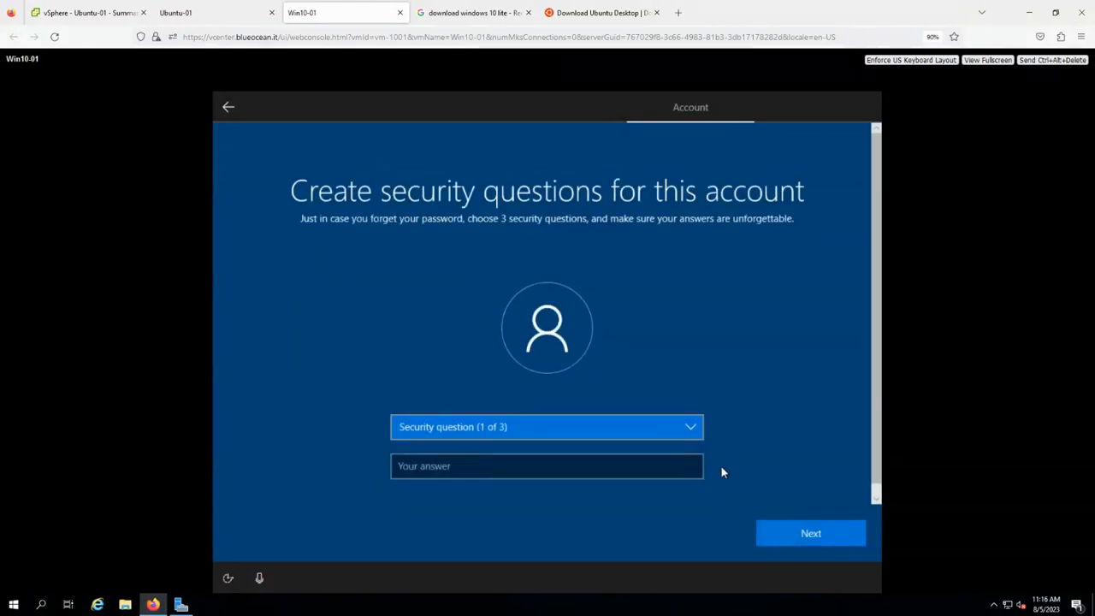
Choose the first pet's name security question and enter its answer.
click(596, 464)
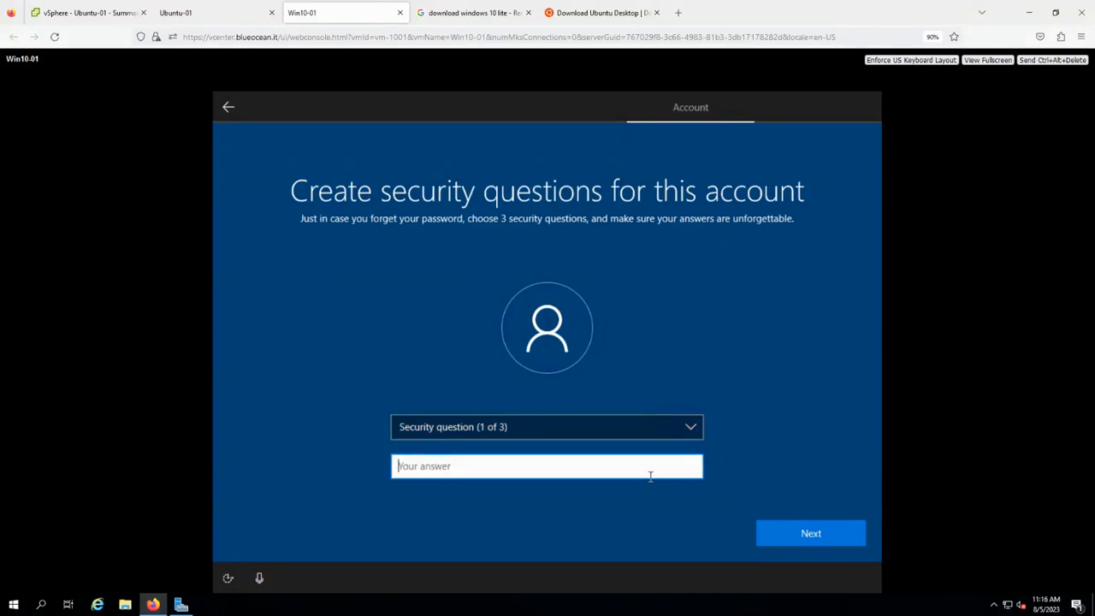
text(blueco)
key(BackSpace)
text(oc)
key(BackSpace)
key(BackSpace)
text(ocean)
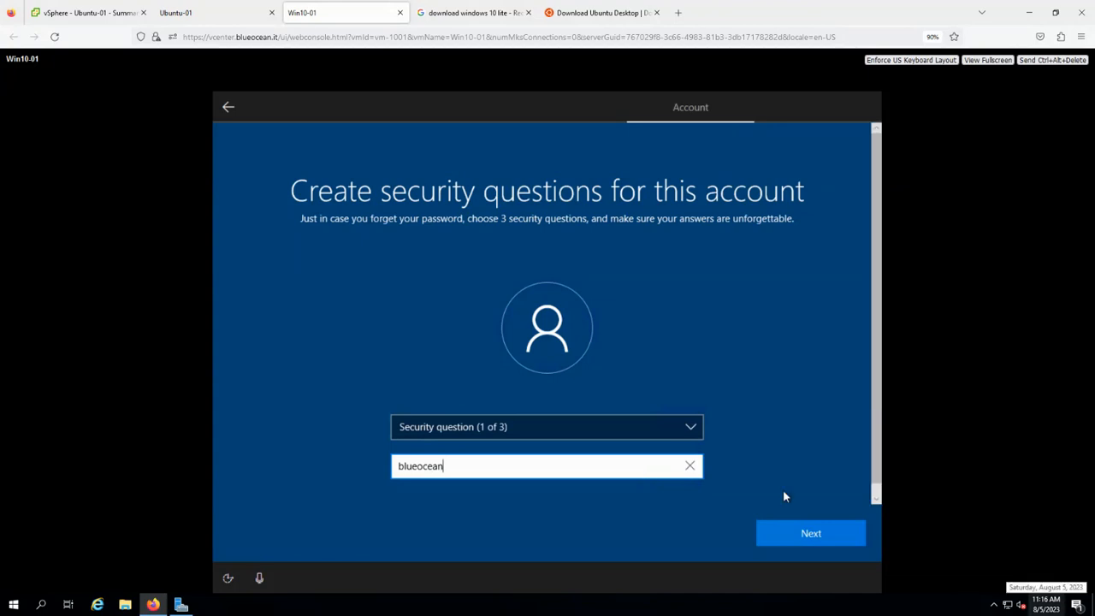
click(633, 366)
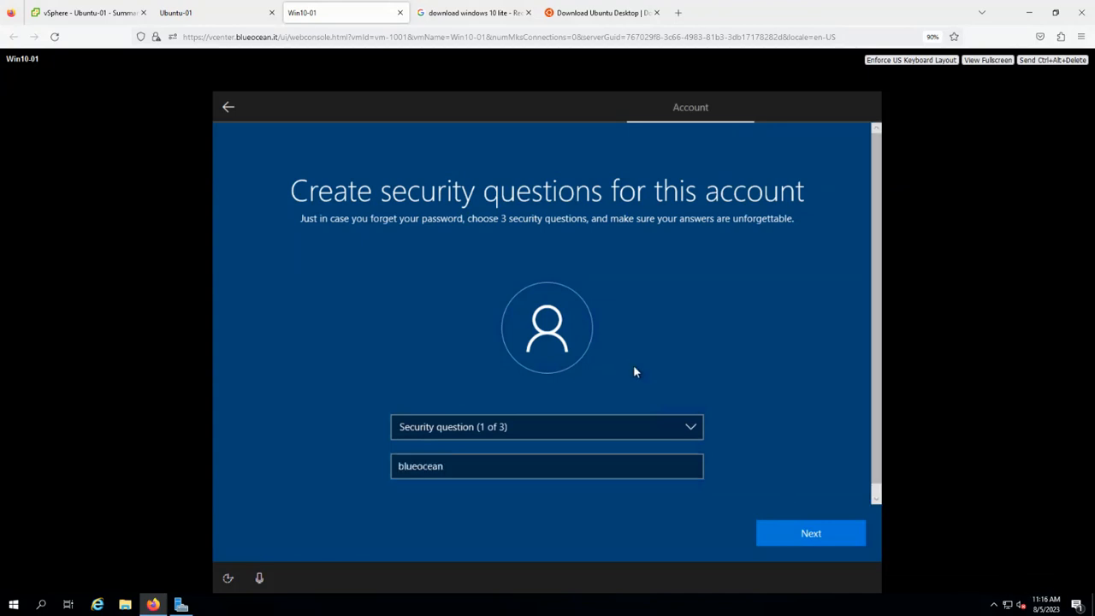
click(792, 538)
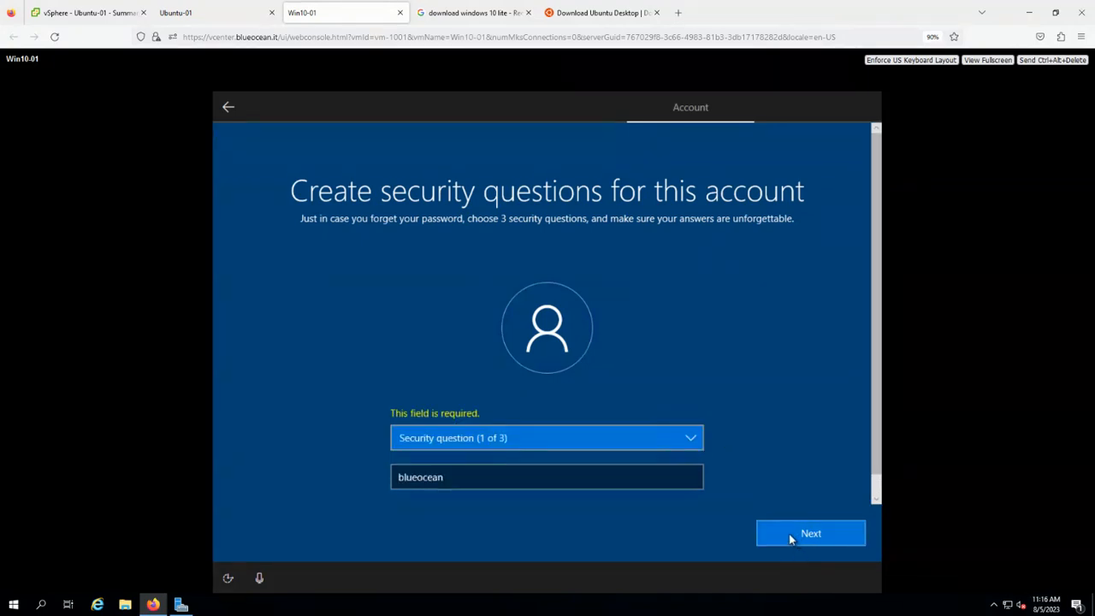
click(658, 439)
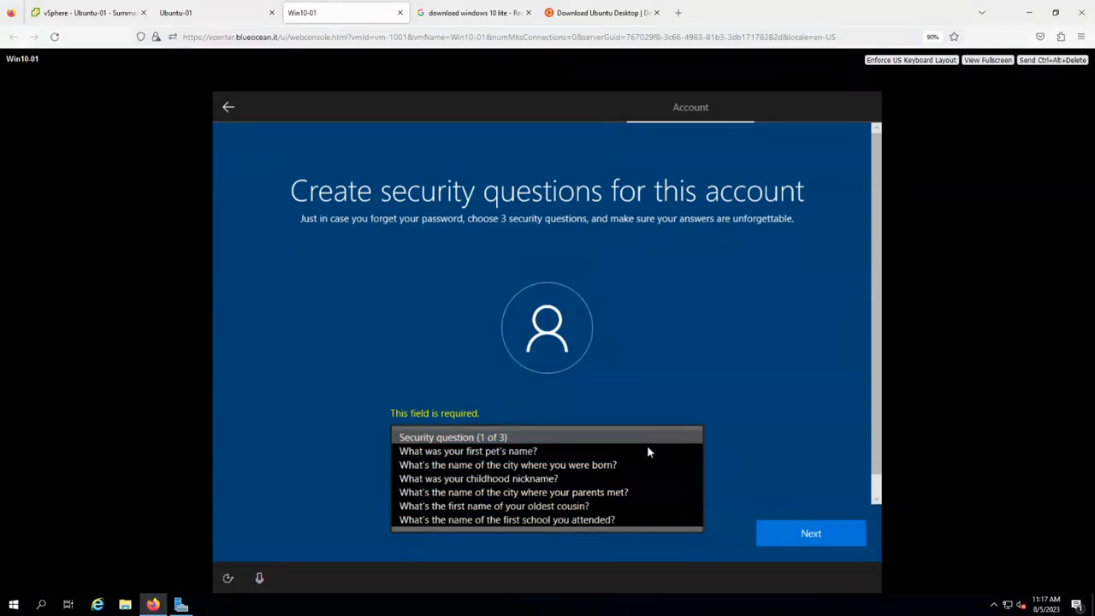
click(632, 451)
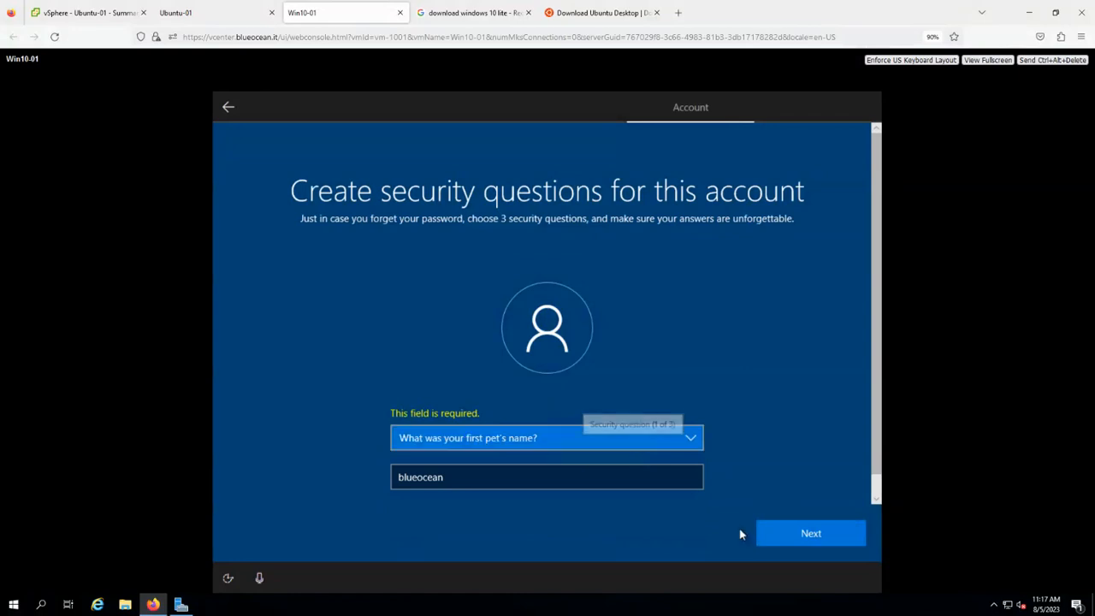
click(765, 534)
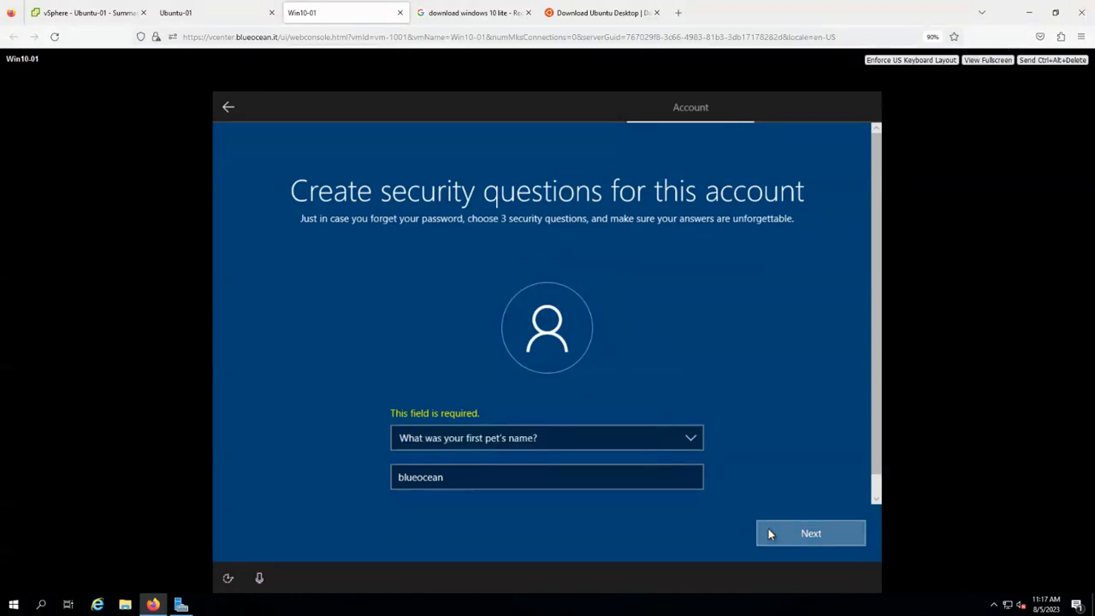
Choose the city-where-parents-met question as the second and enter its answer.
click(632, 466)
text(blueocean)
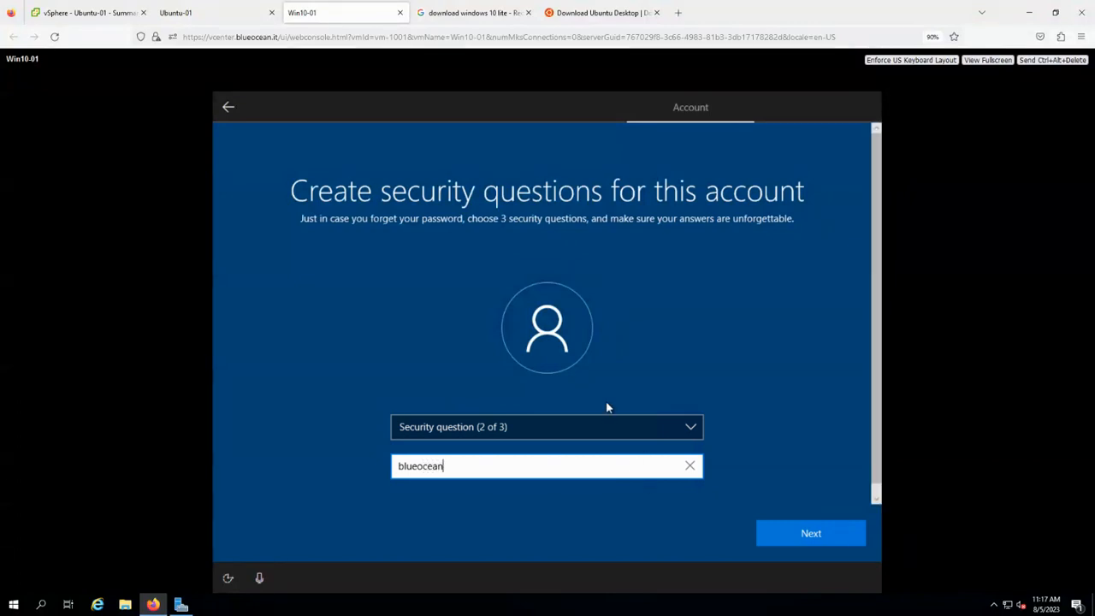
click(636, 432)
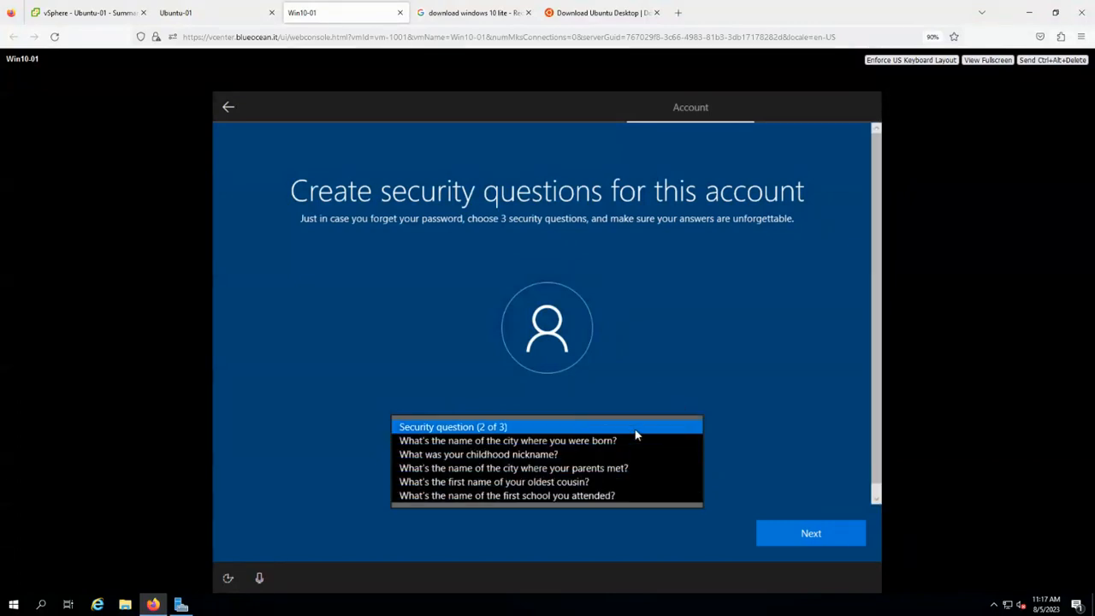
click(617, 470)
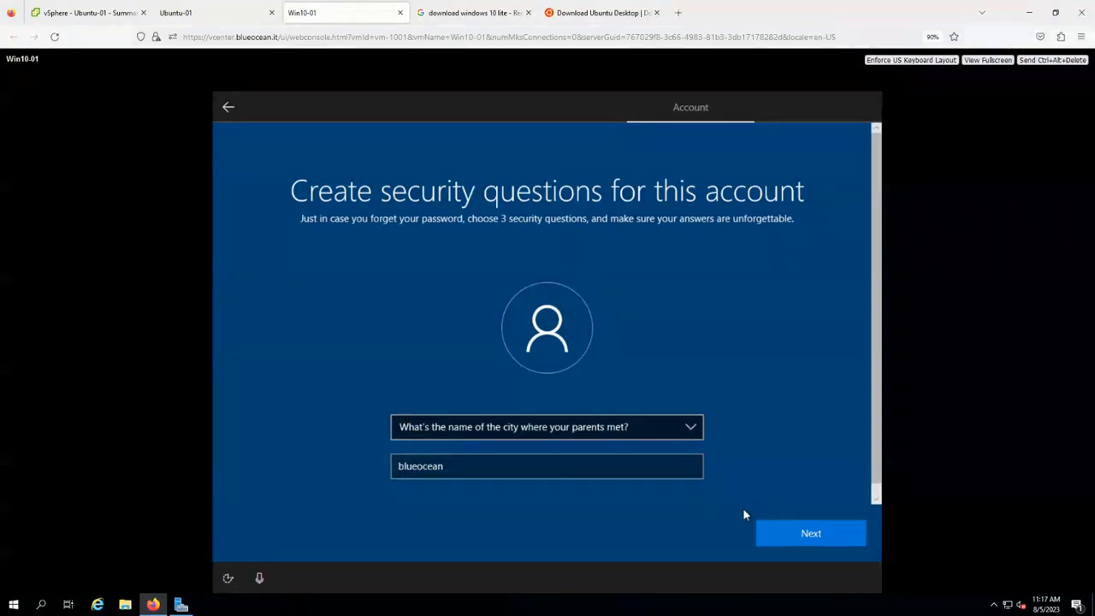
click(789, 529)
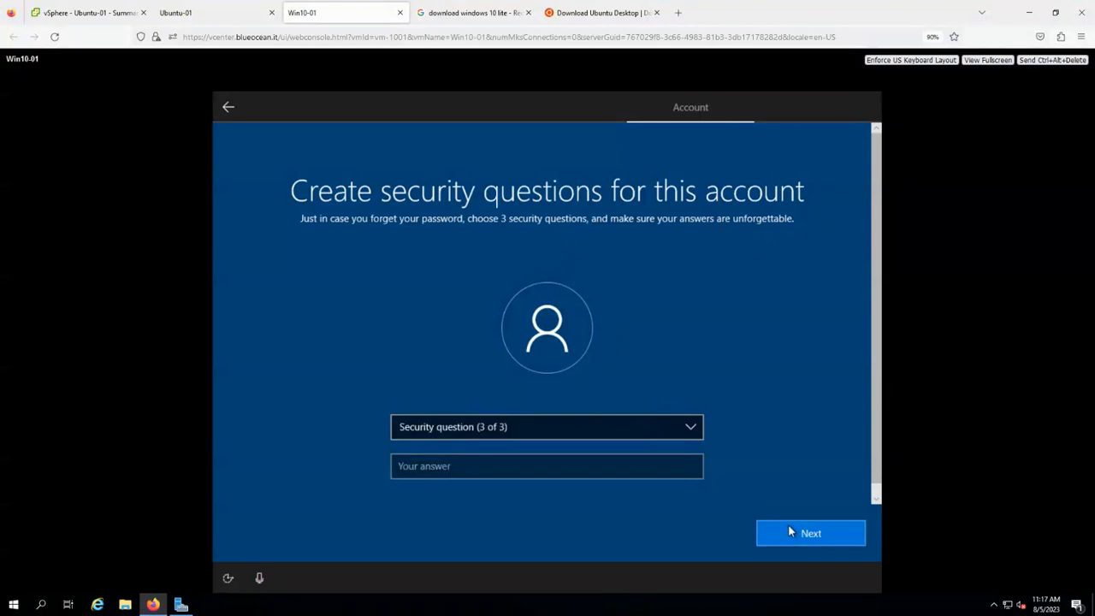
Choose the first school question as the third and enter its answer.
click(628, 472)
text(blueocean)
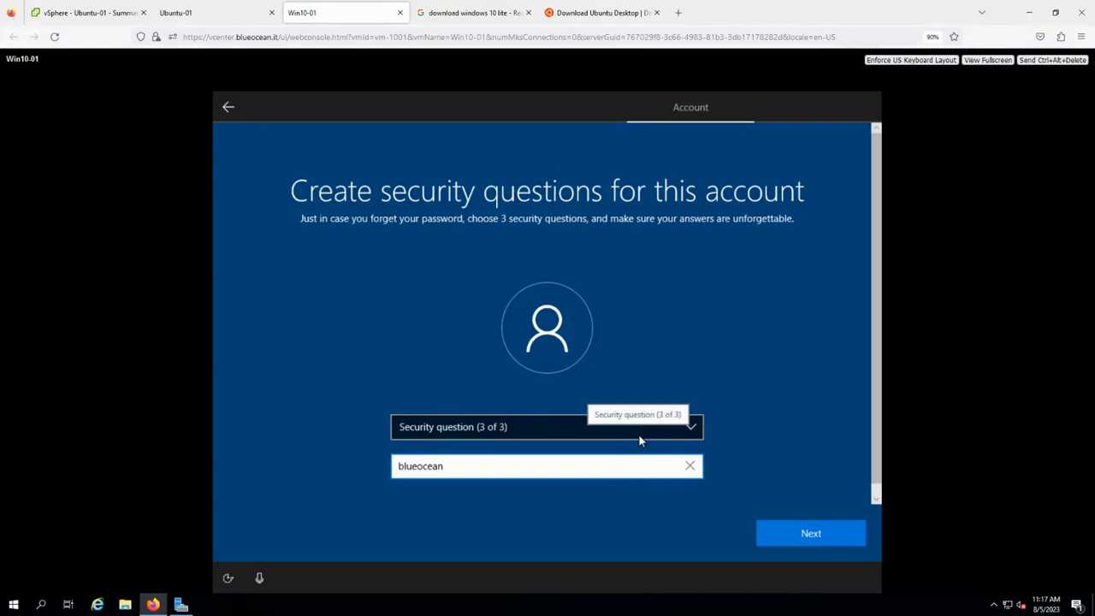
click(638, 434)
click(607, 484)
click(779, 532)
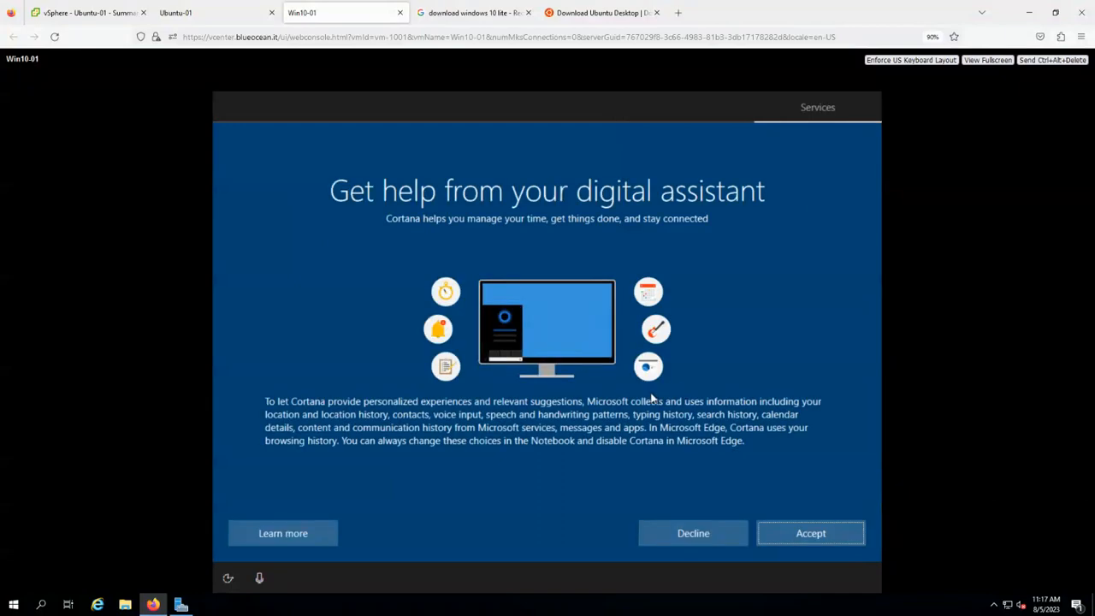
Decline Cortana, then glance at the Ubuntu-01 installer before returning to Win10-01.
click(706, 539)
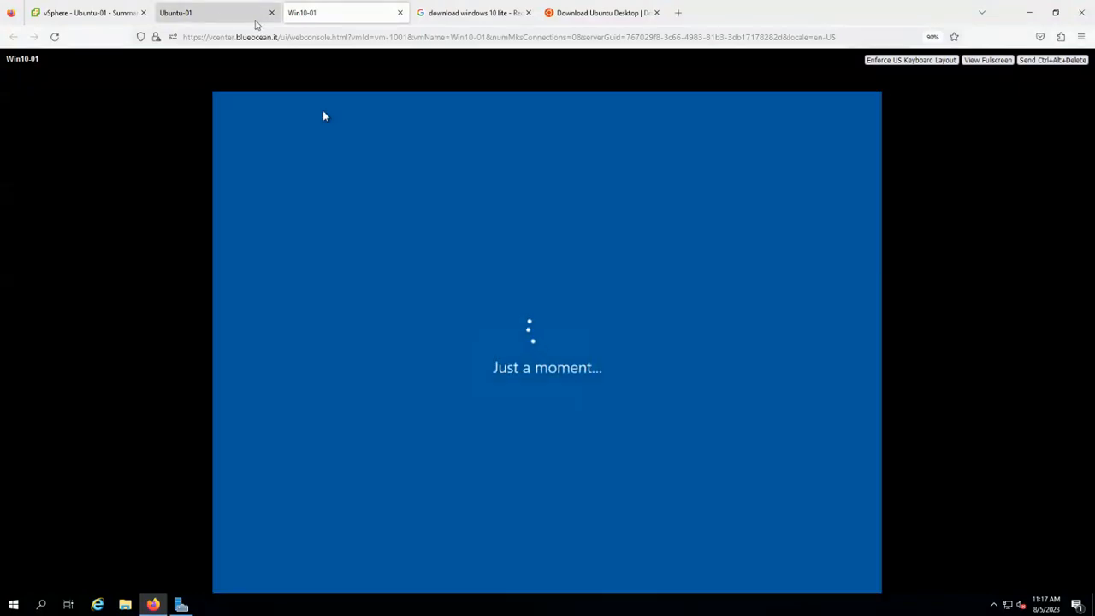
click(219, 12)
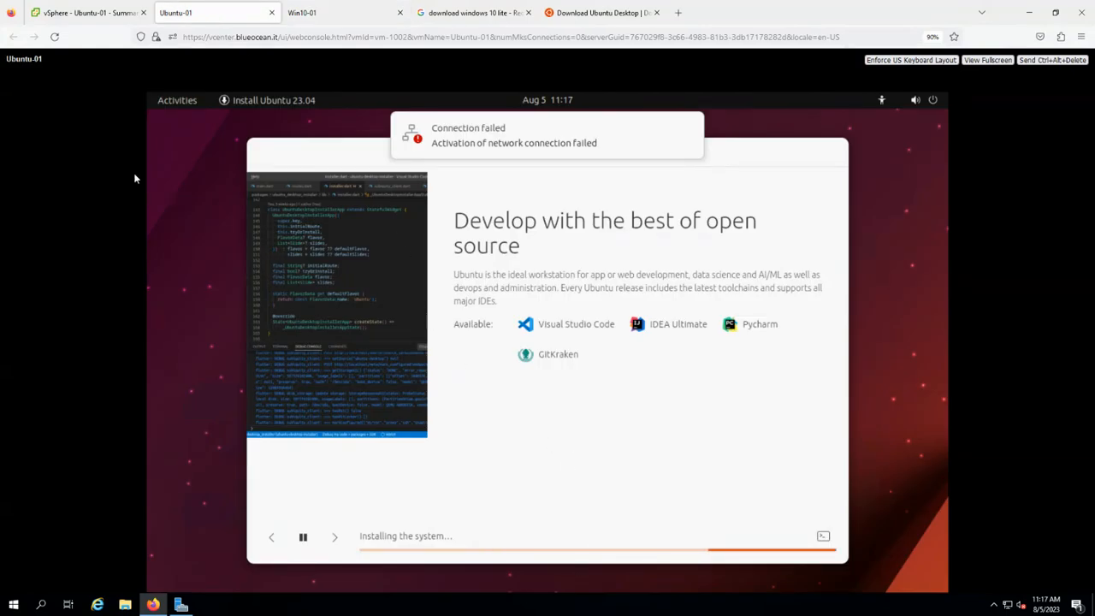
click(310, 21)
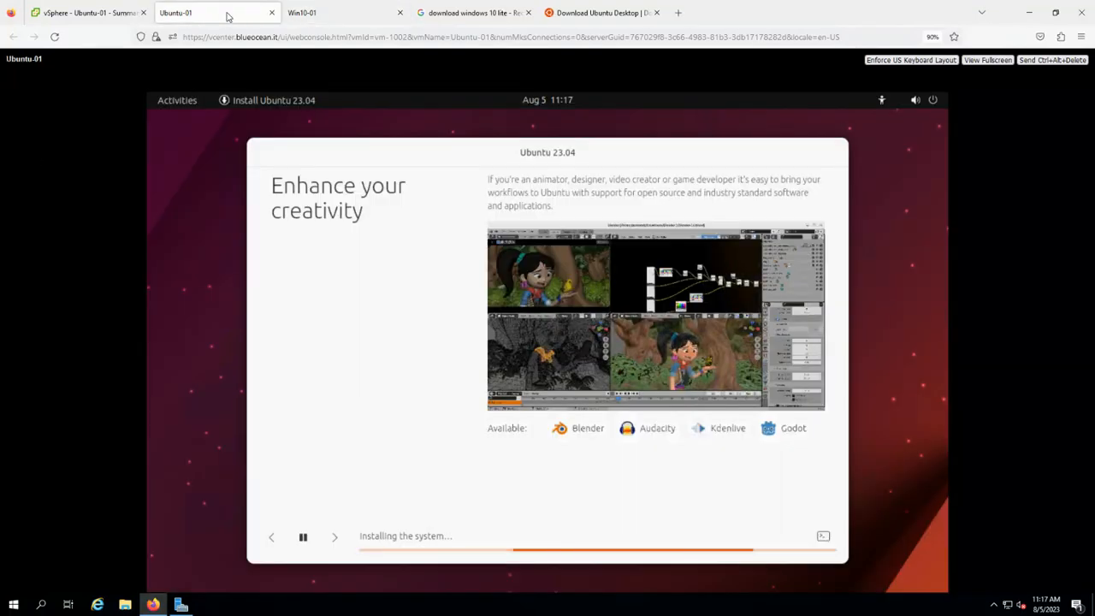
Alternate between the Ubuntu-01 and Win10-01 consoles while Windows finishes preparing its desktop.
click(229, 15)
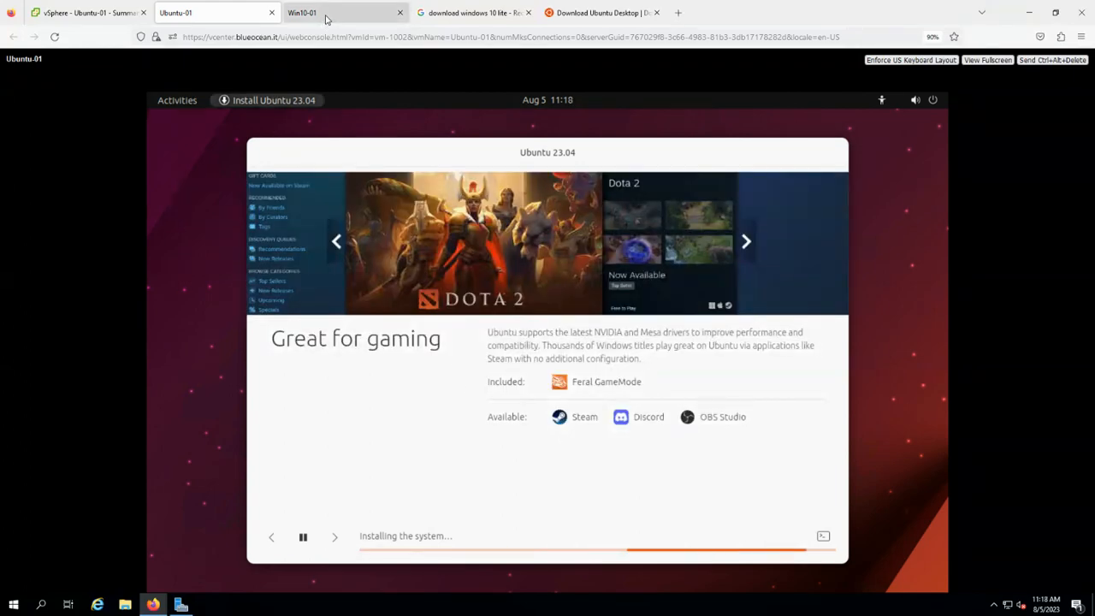
click(325, 17)
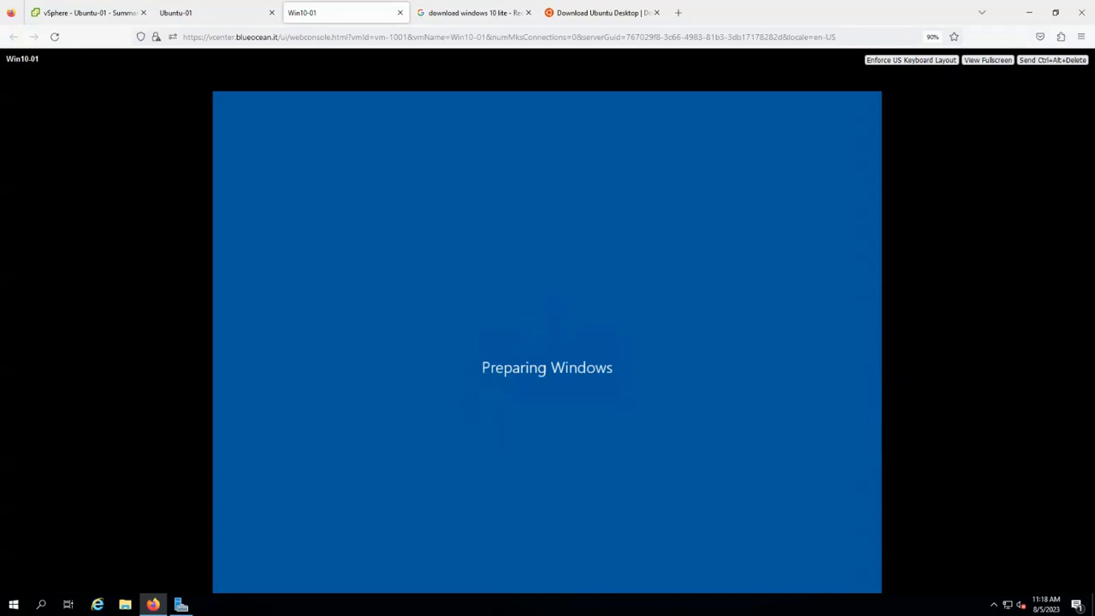
click(222, 12)
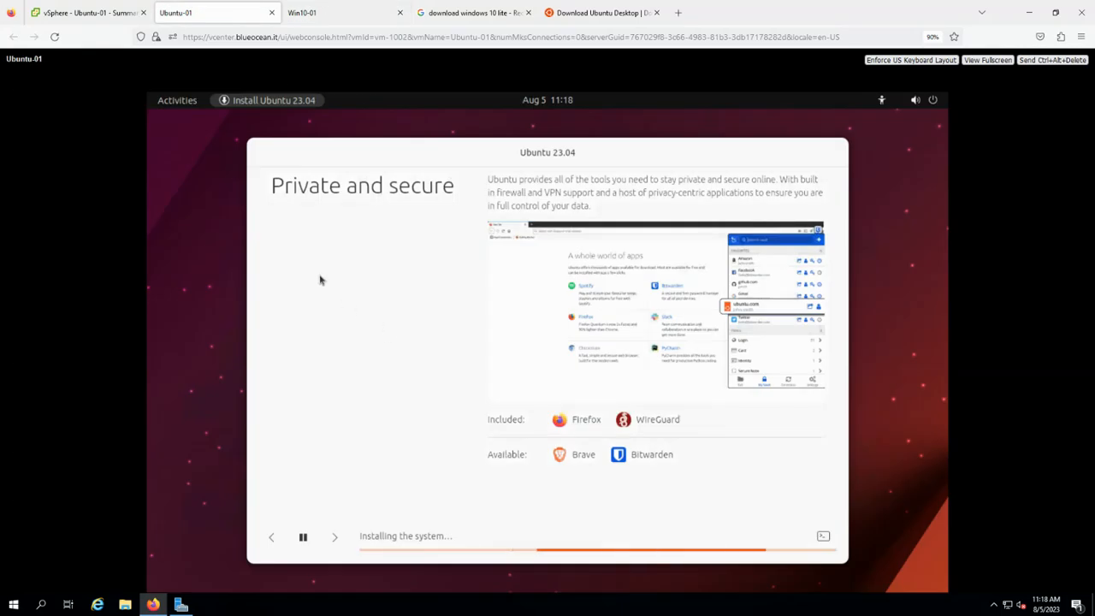
click(370, 12)
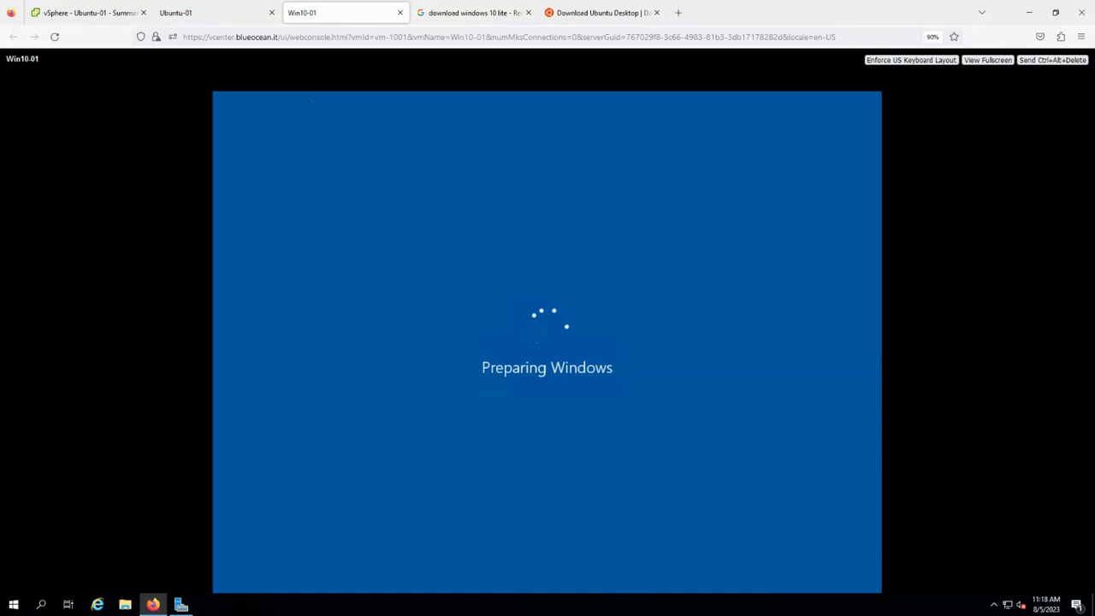
click(211, 16)
click(325, 15)
click(193, 17)
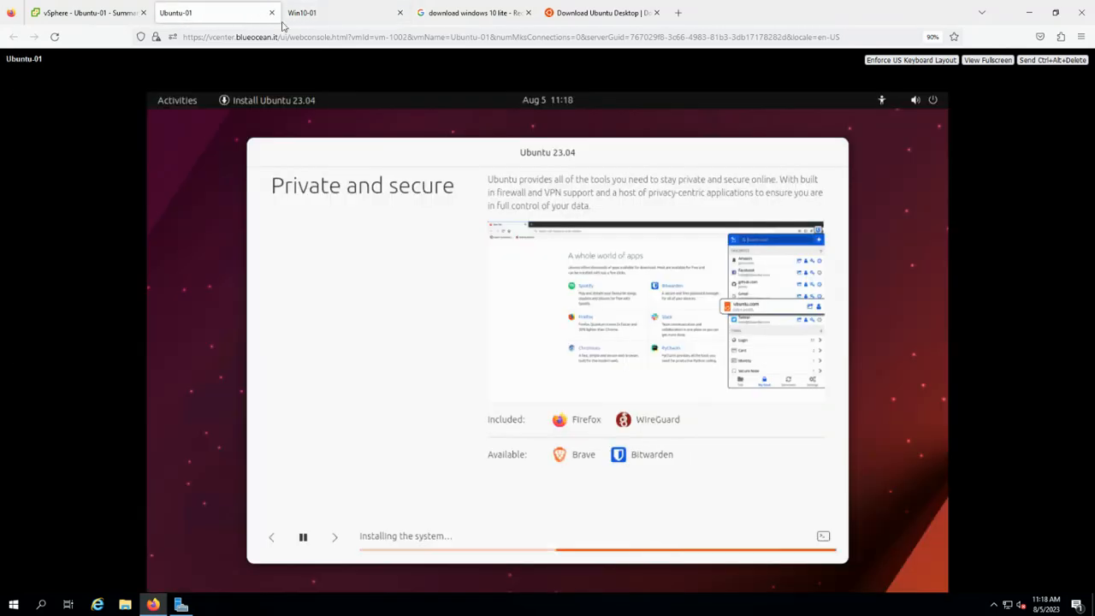
click(325, 17)
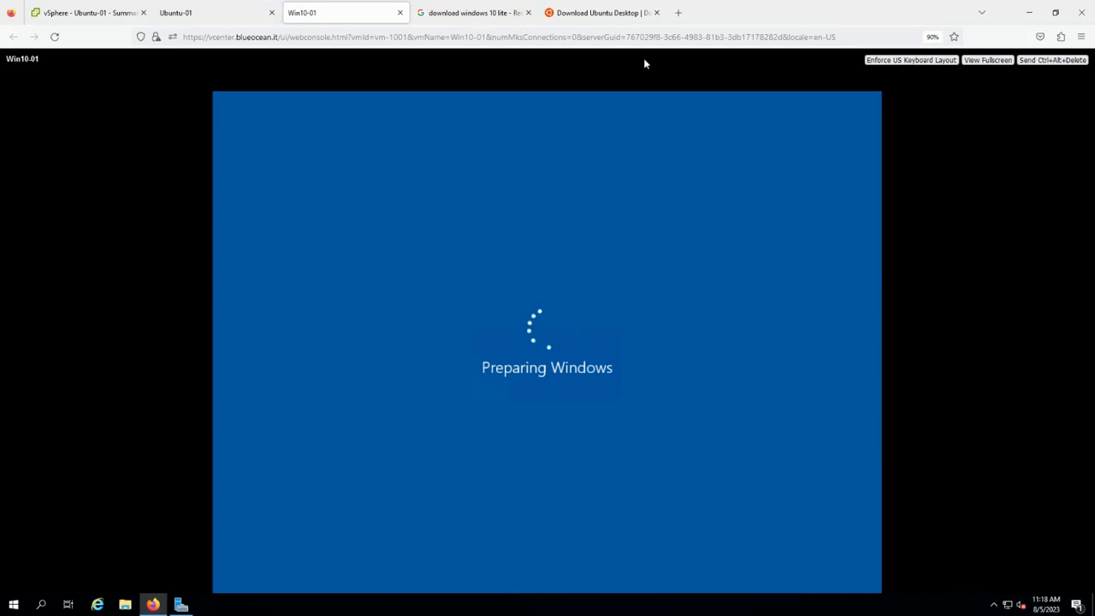
click(234, 17)
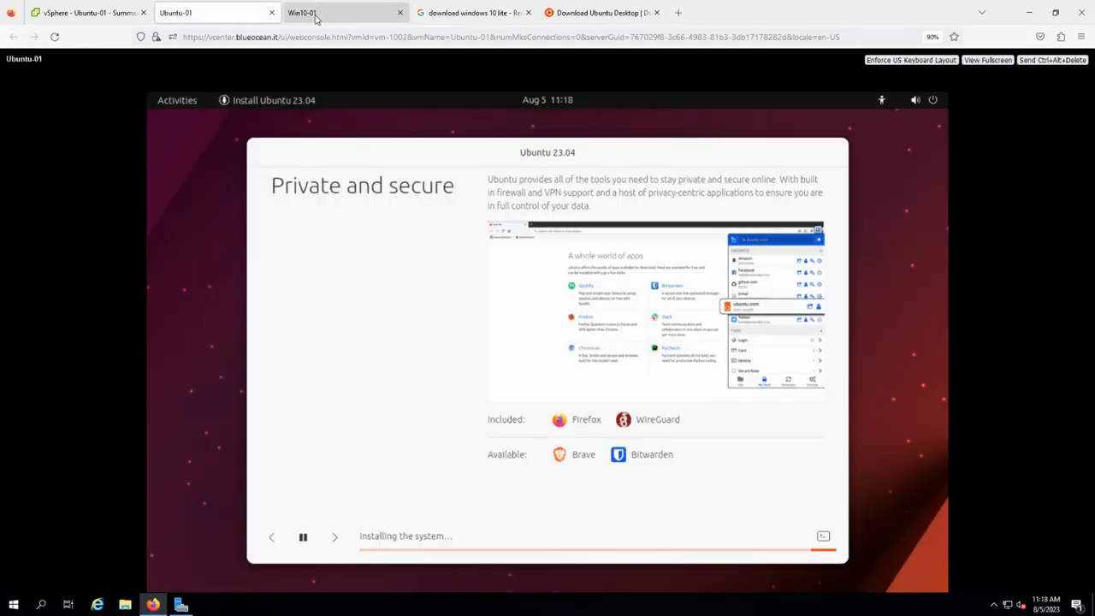
click(330, 17)
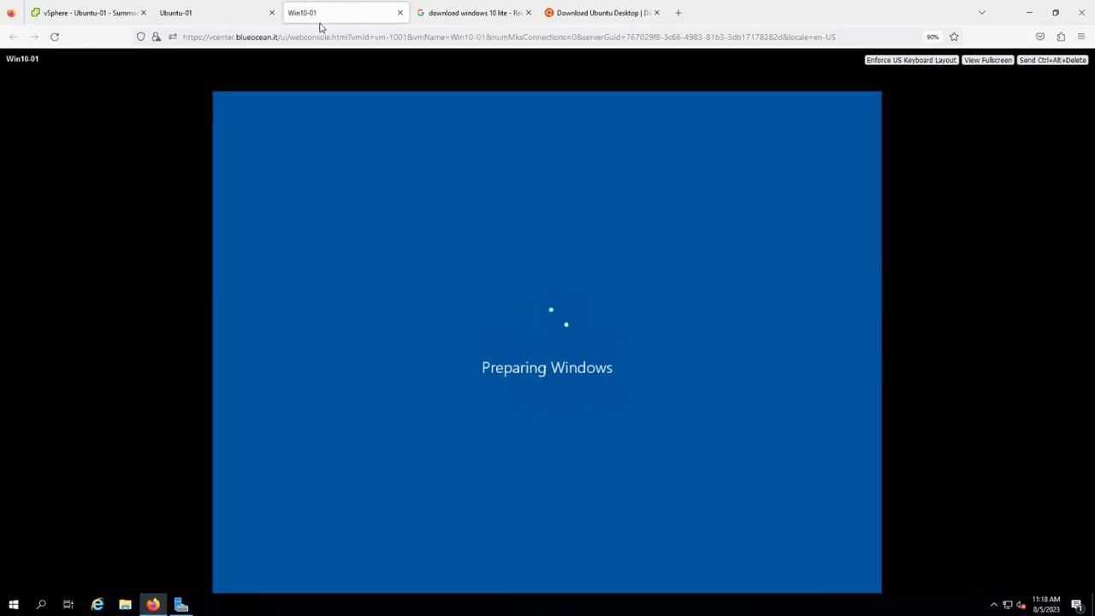
click(217, 17)
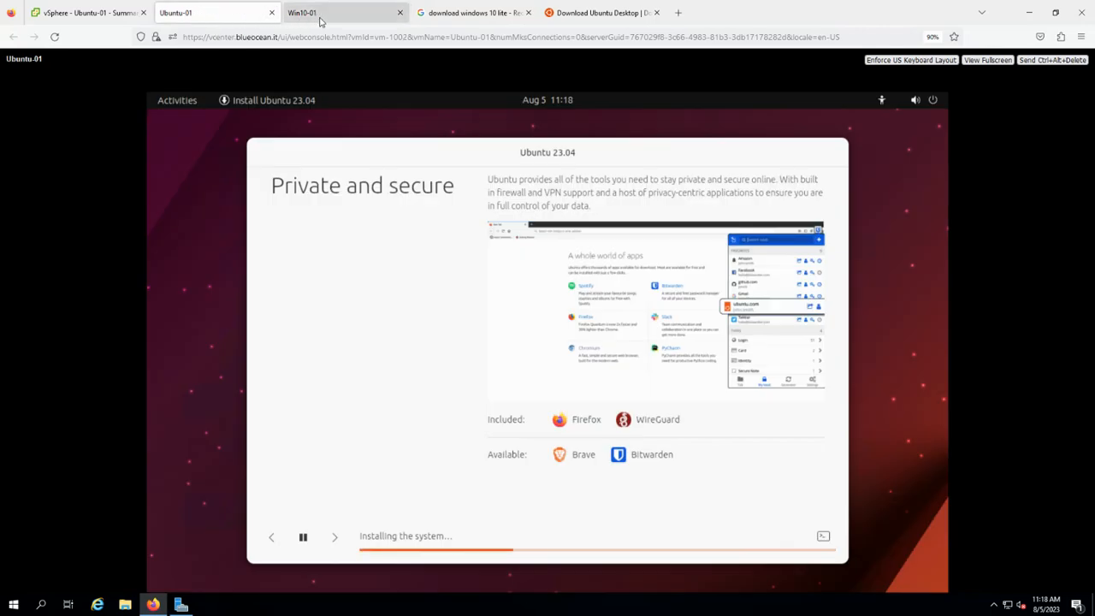
click(317, 21)
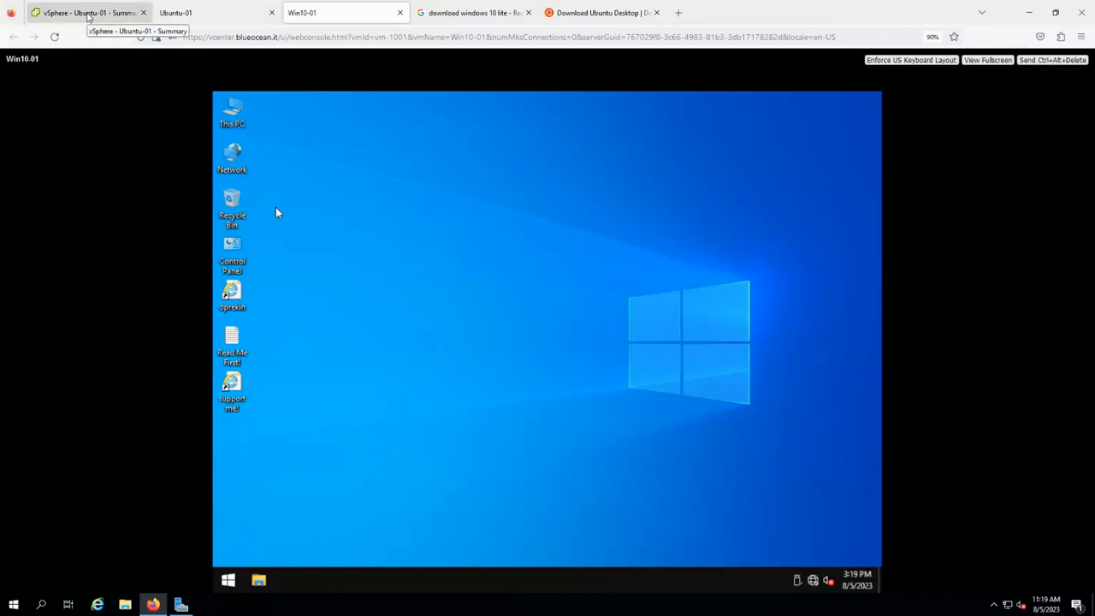
Mount the VMware Tools installer disc on Win10-01 from its inventory actions menu.
click(89, 13)
click(112, 226)
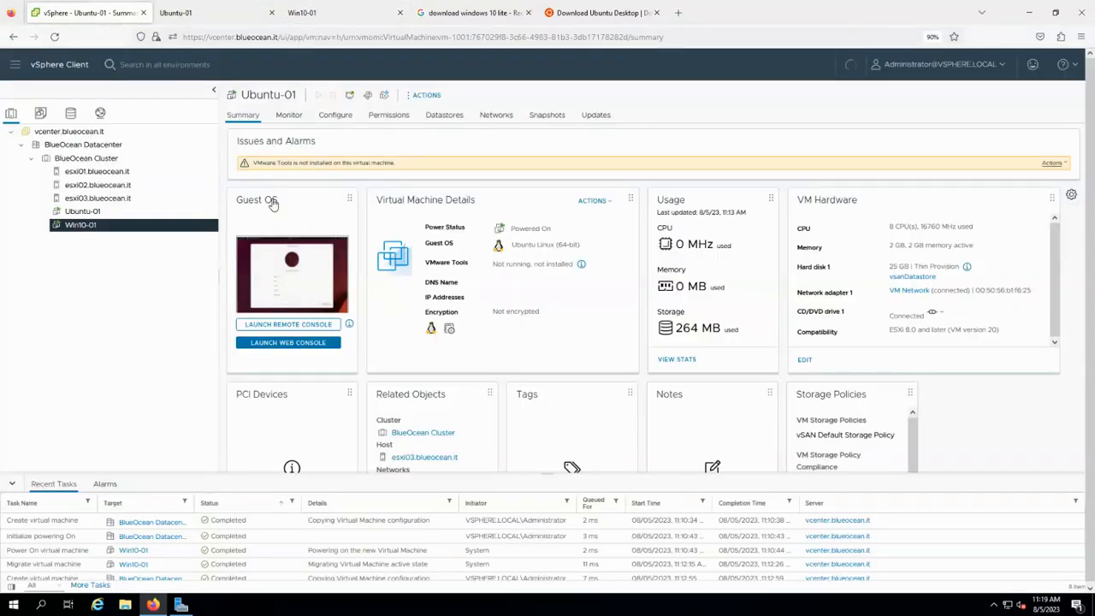
right_click(156, 229)
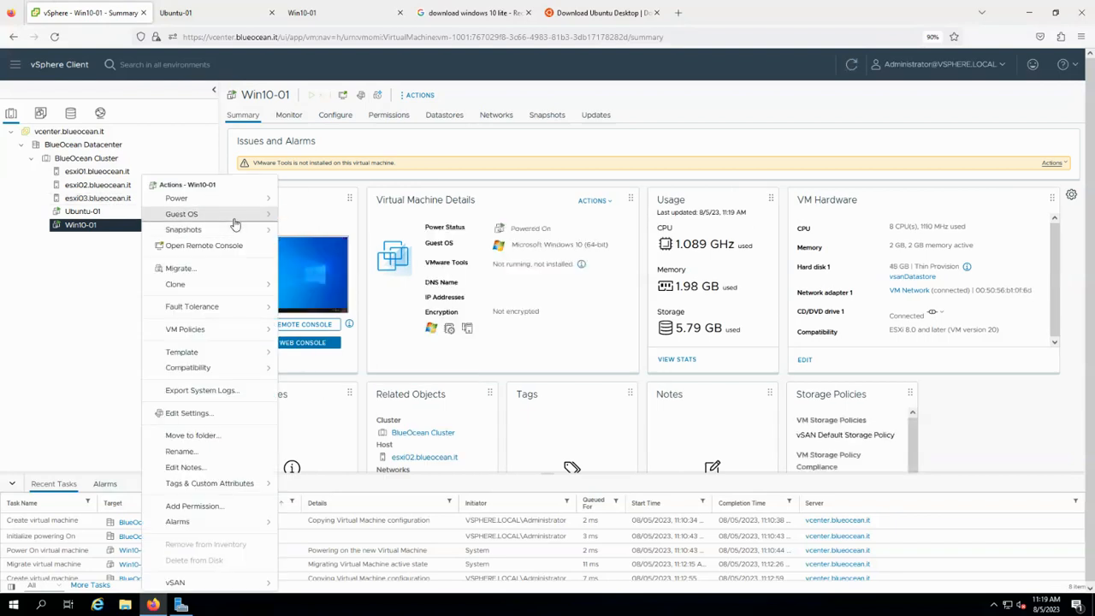
mouse_move(235, 215)
click(394, 245)
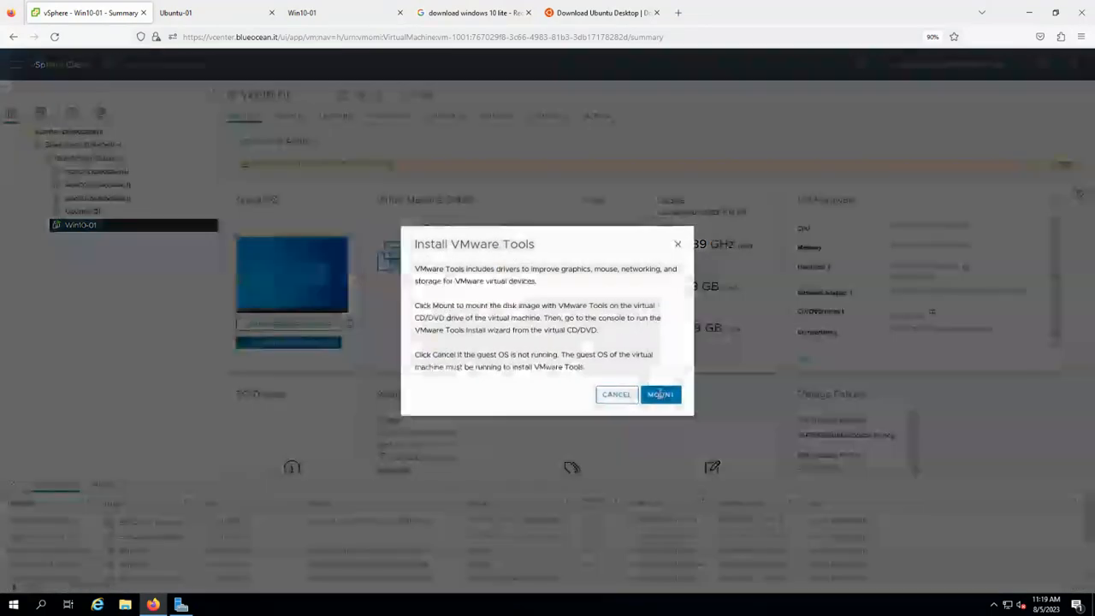
click(660, 394)
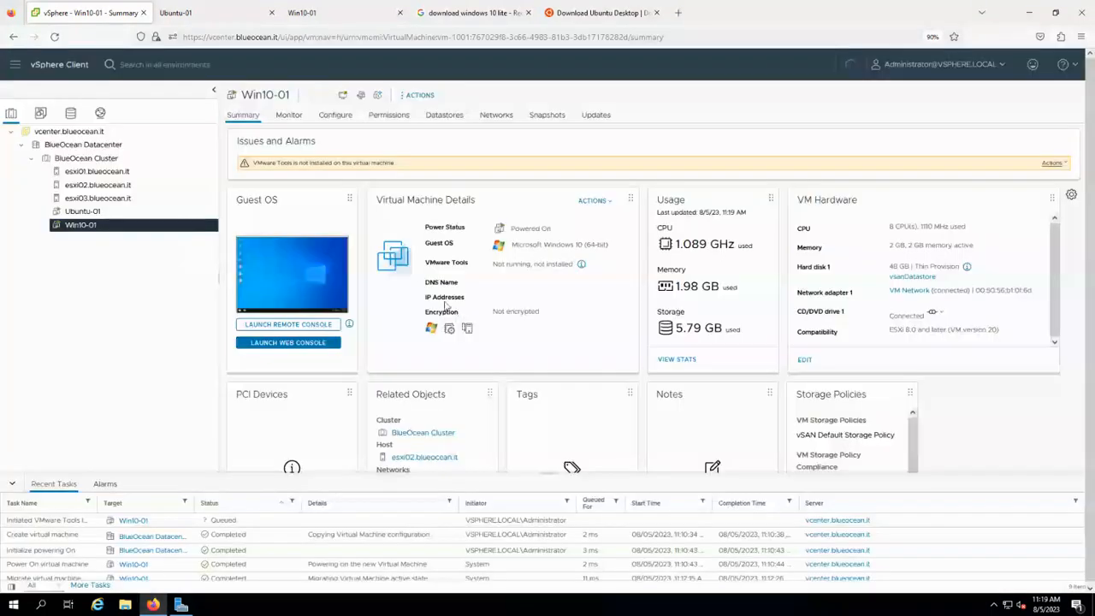
Open the VMware Tools DVD Drive (D:) in File Explorer and run setup64.
click(188, 13)
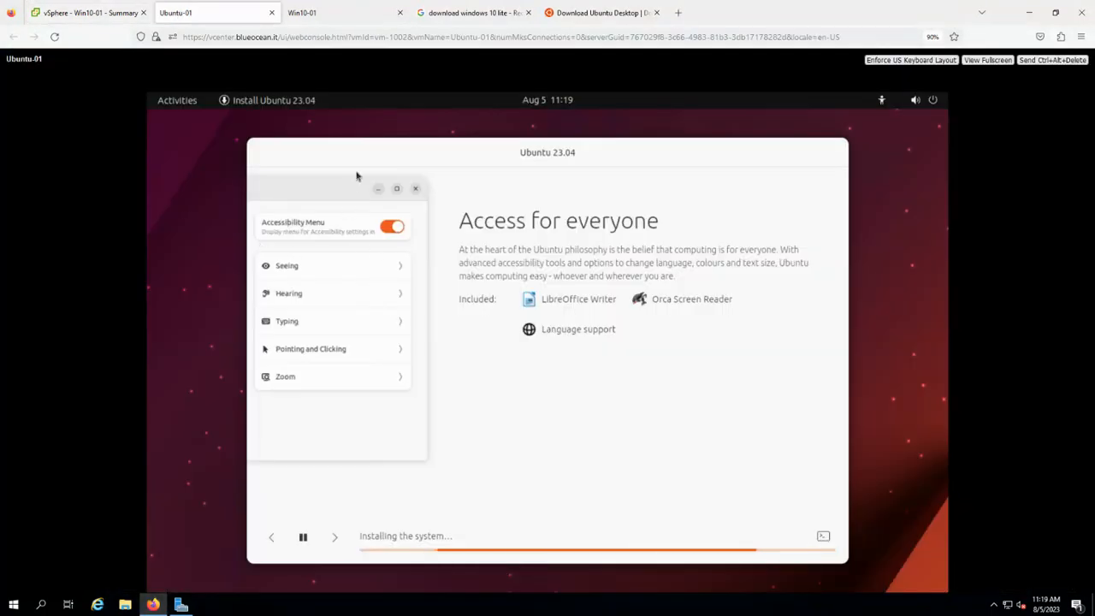
click(319, 15)
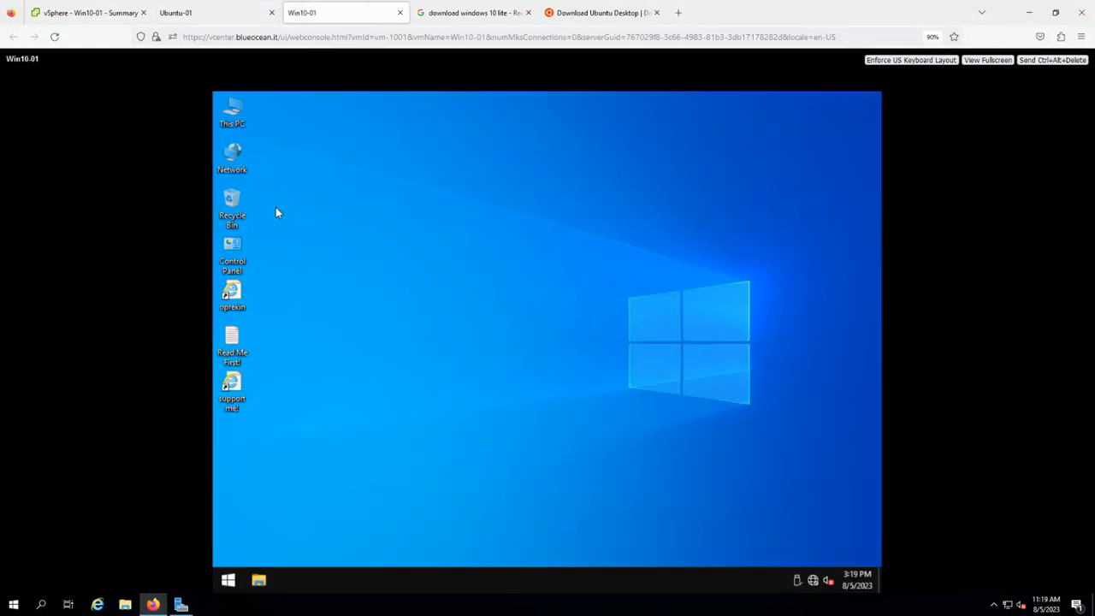
click(258, 581)
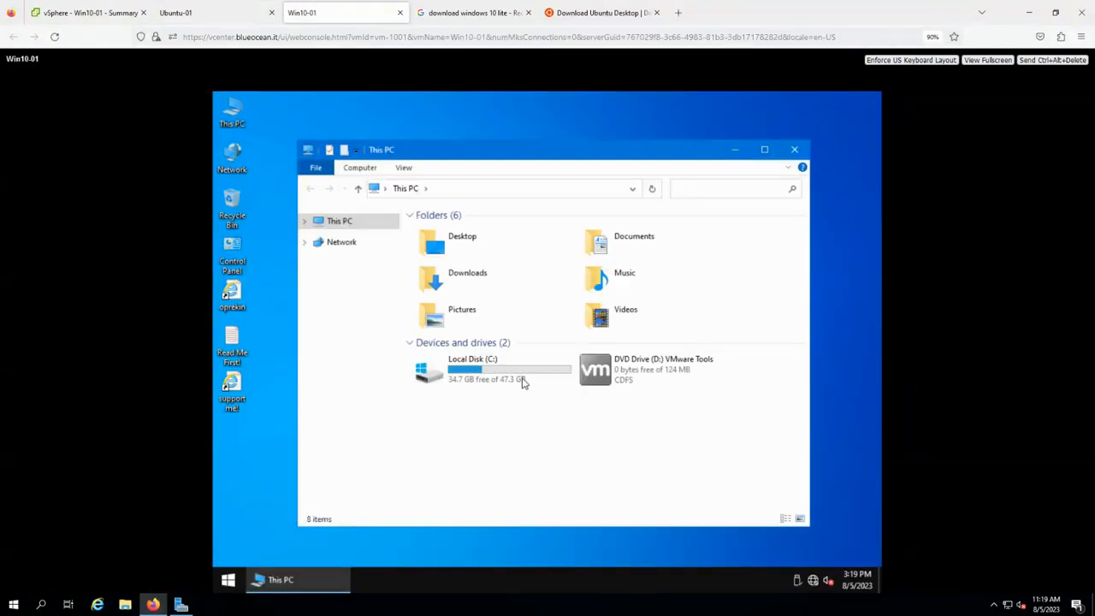
right_click(595, 379)
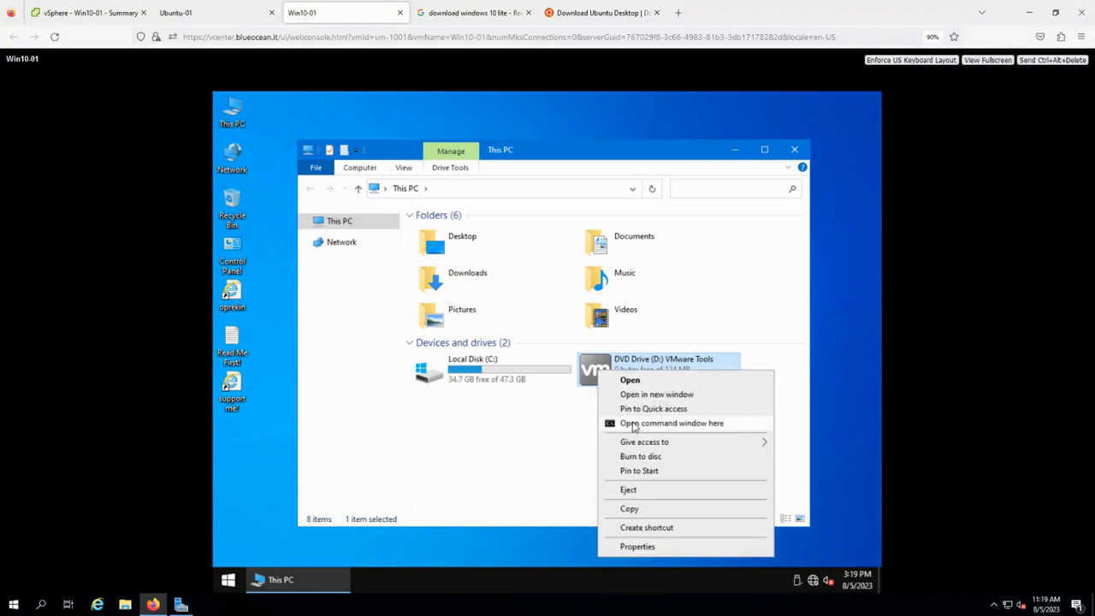
click(649, 380)
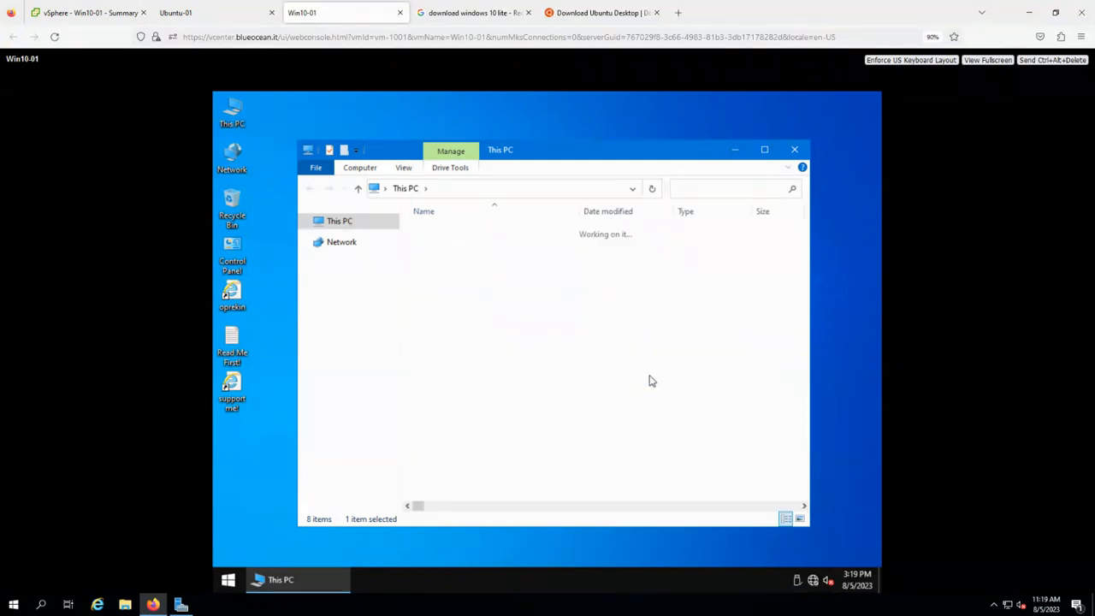
double_click(469, 336)
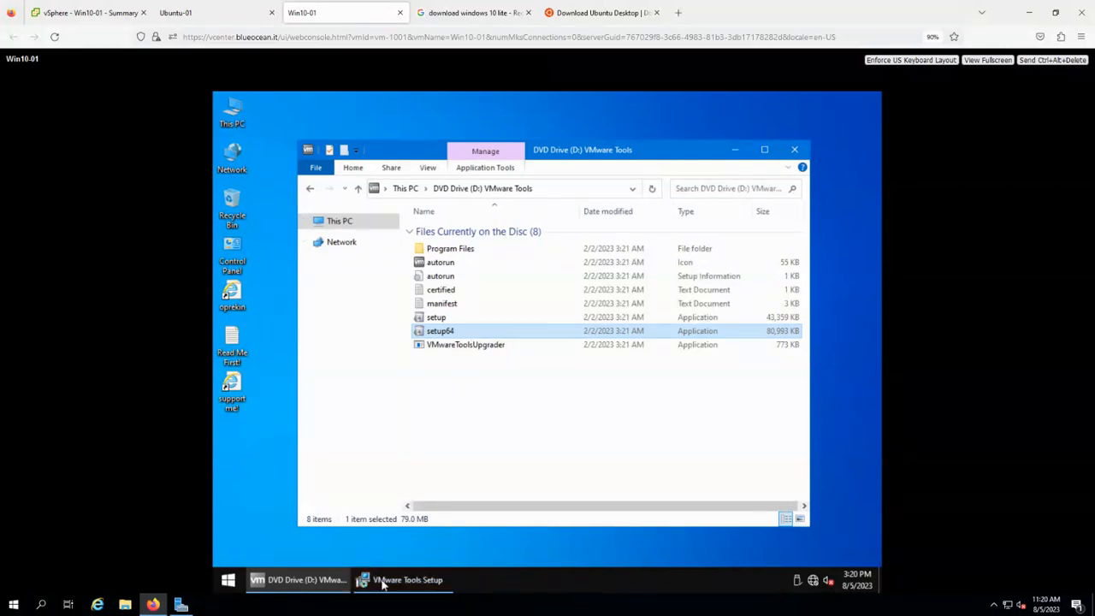
Start the VMware Tools installation using the Complete setup type.
click(440, 521)
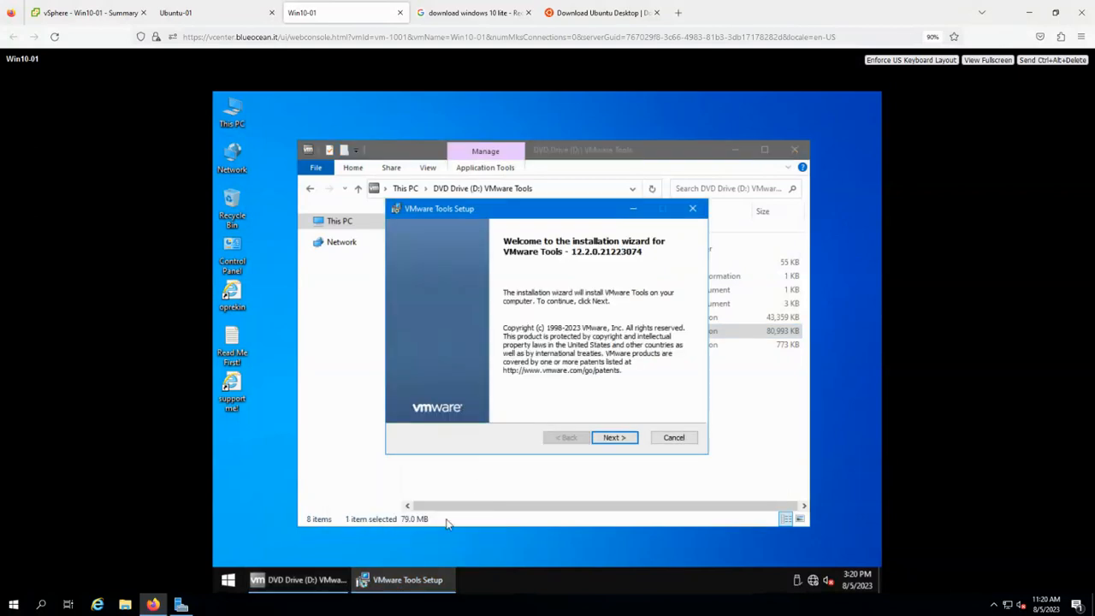
click(612, 437)
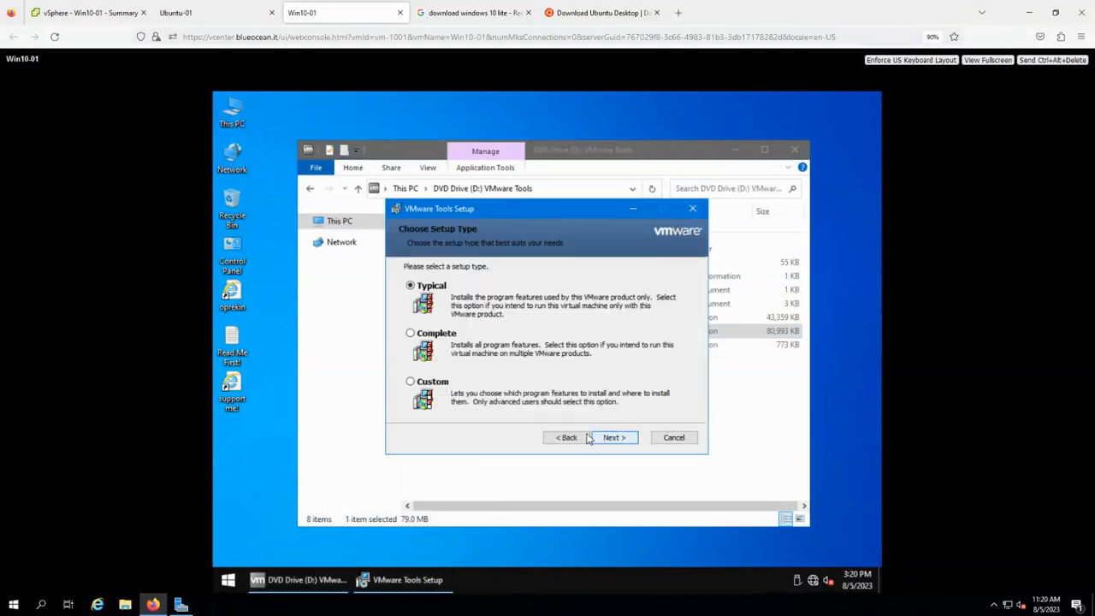
click(443, 337)
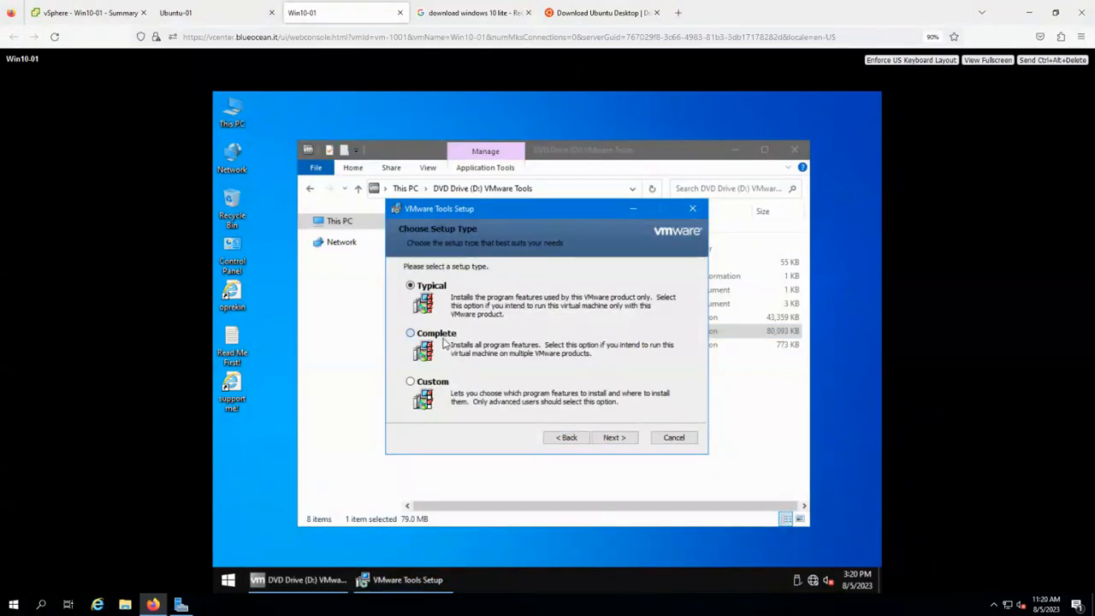
click(606, 438)
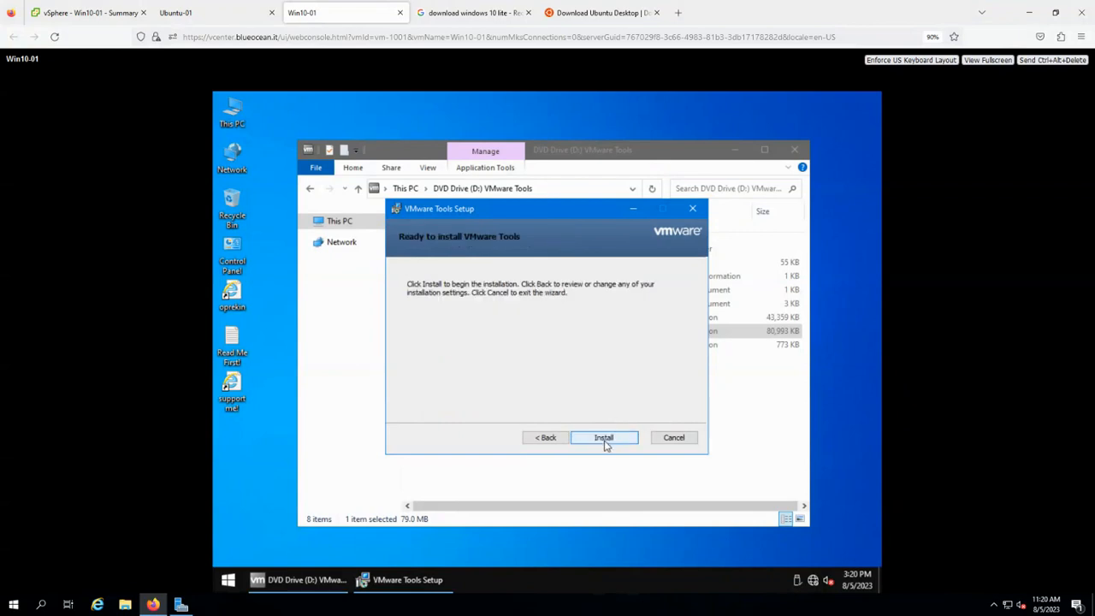
click(605, 441)
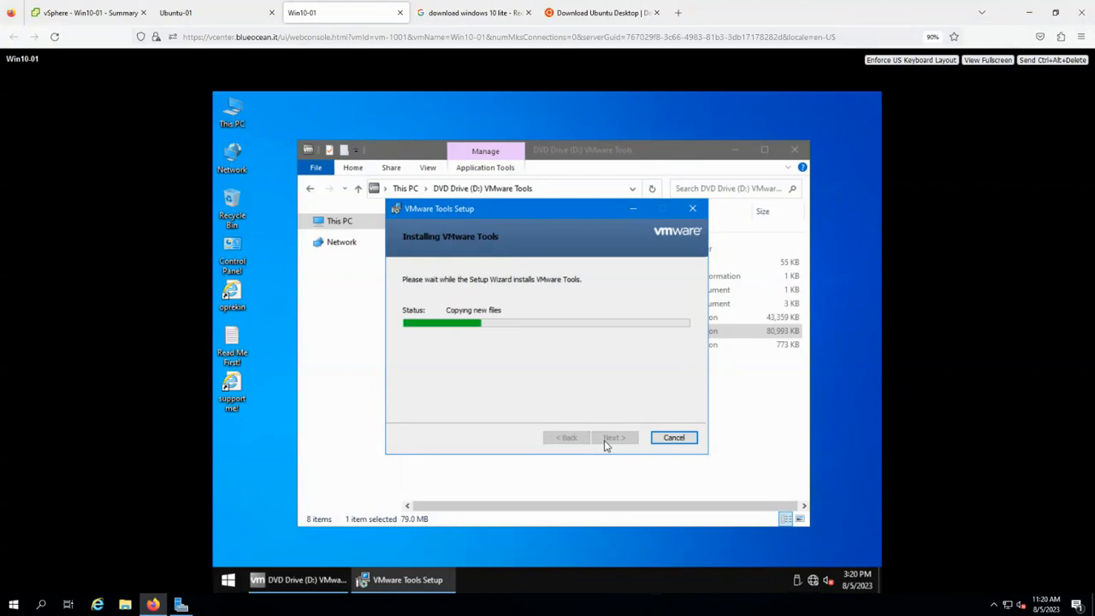
Finish the VMware Tools setup and agree to restart Win10-01 now.
click(191, 14)
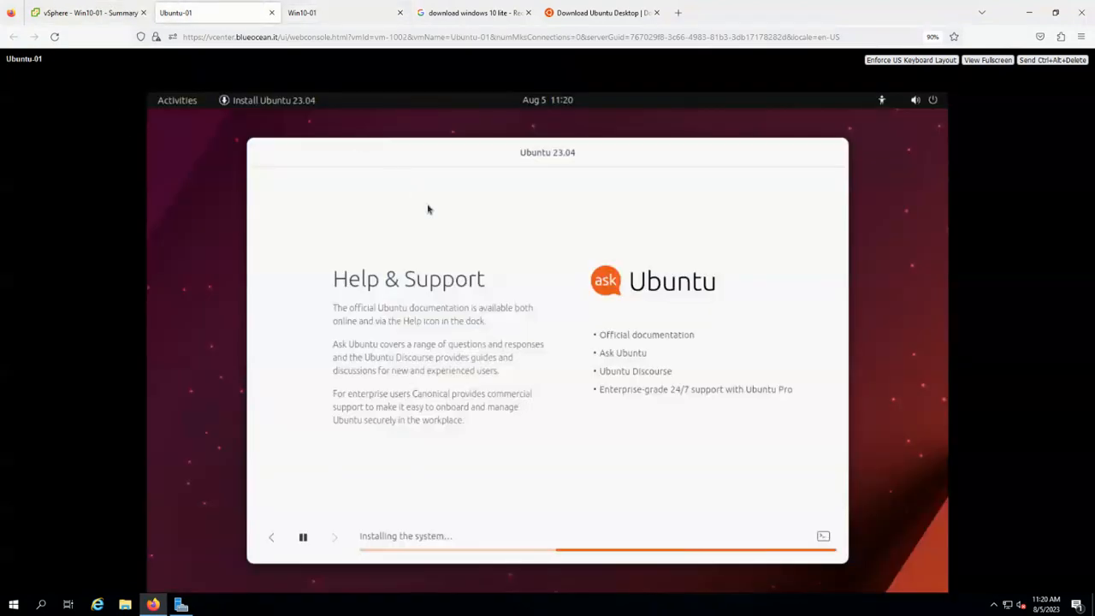
click(313, 15)
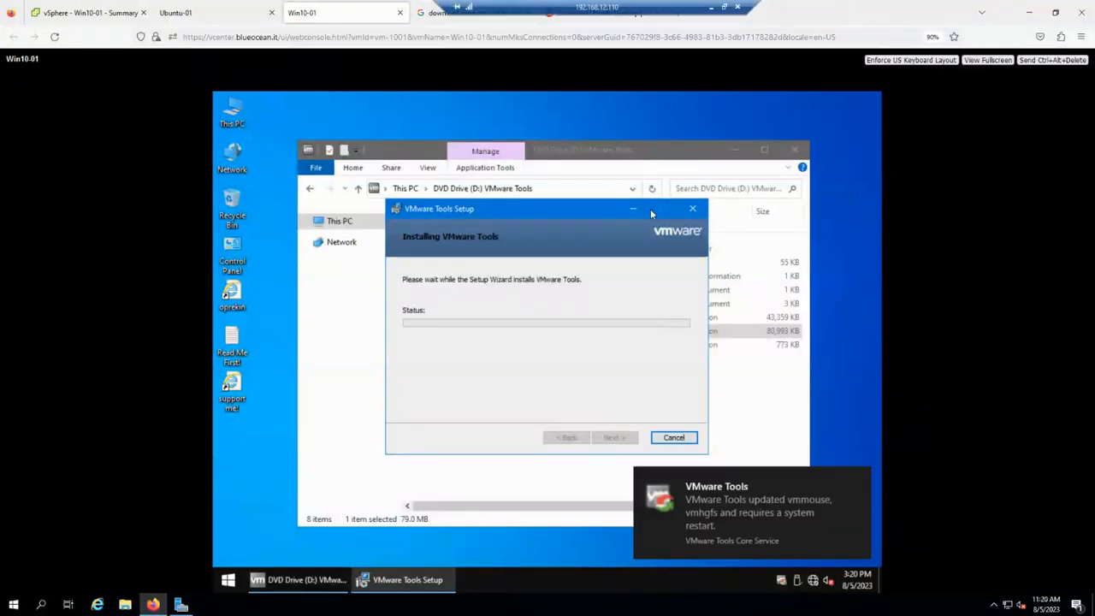
click(644, 212)
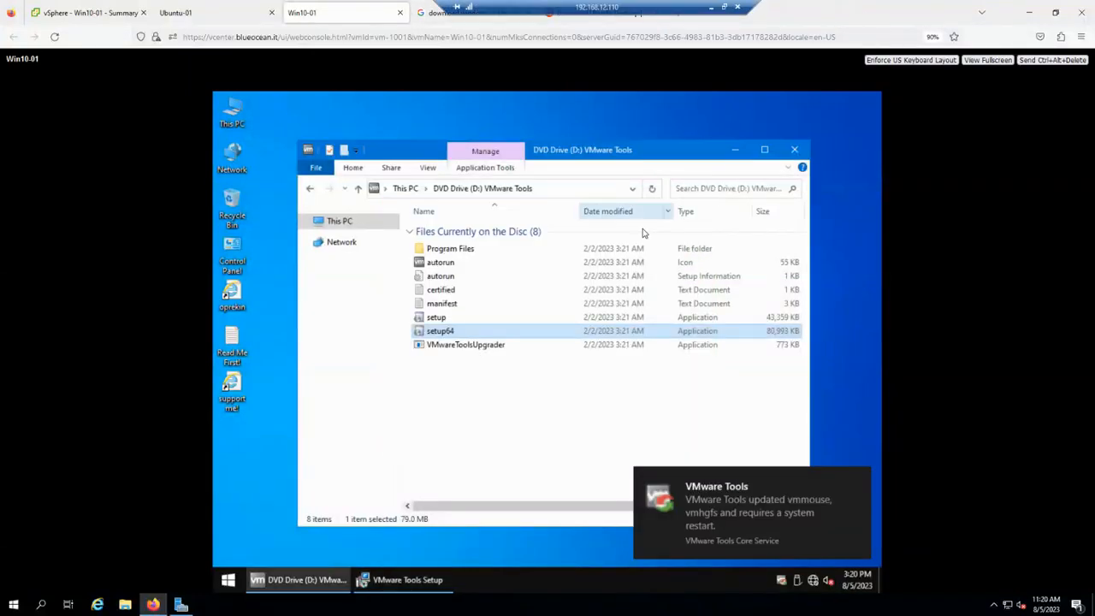
click(429, 566)
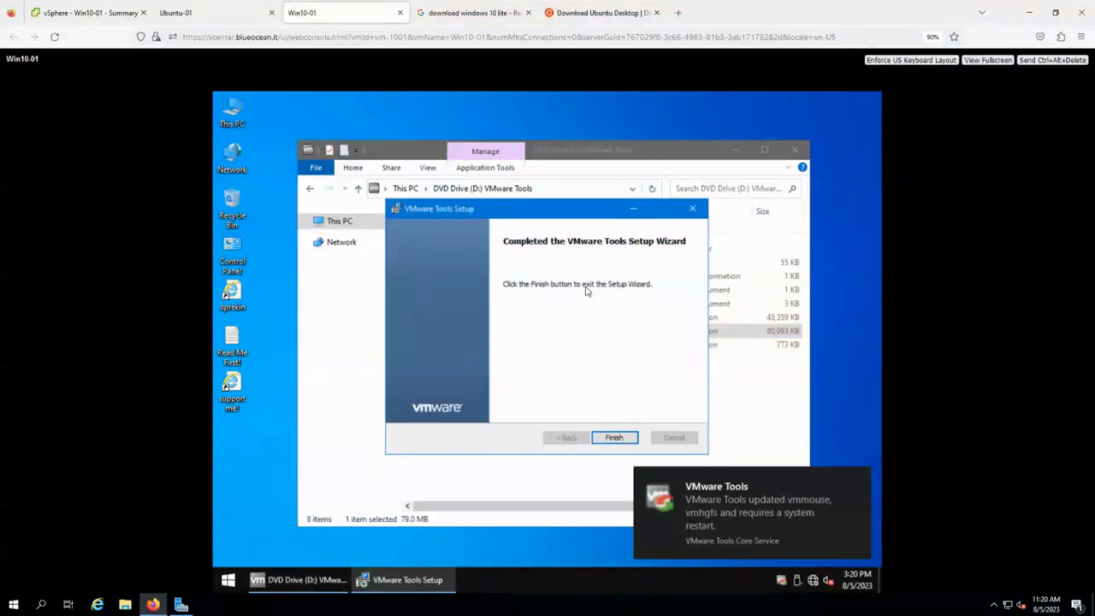
click(615, 437)
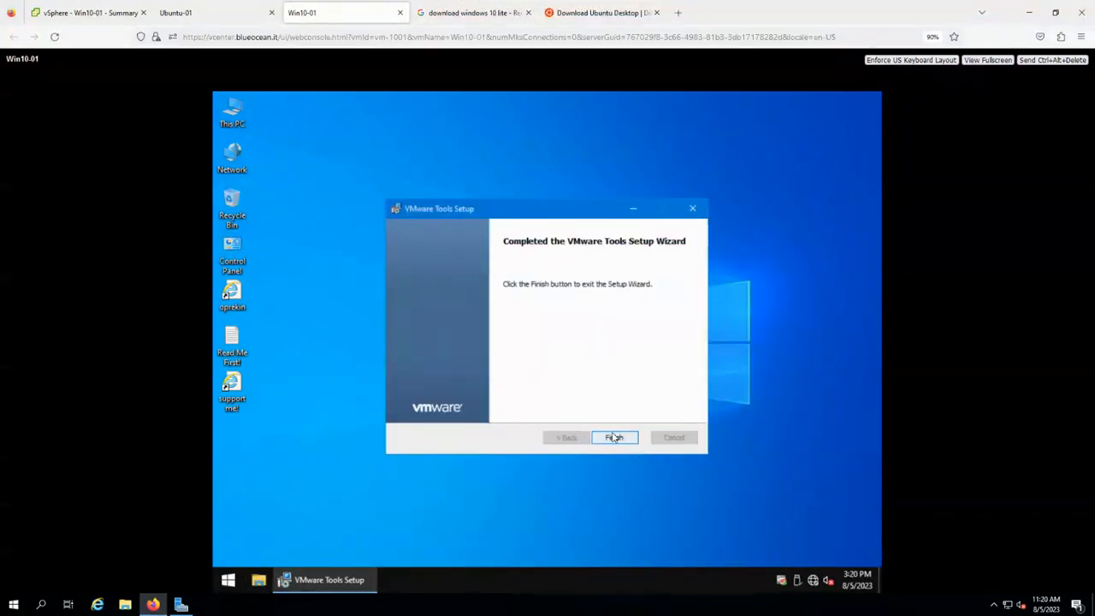
click(502, 366)
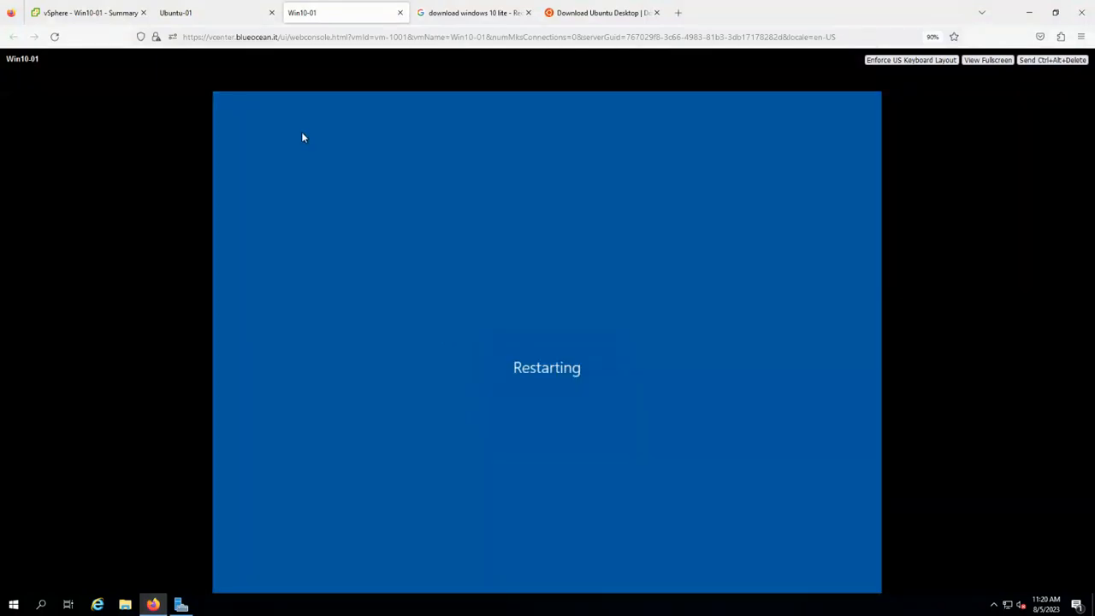
After the reboot, sign in to Win10-01 with the account password.
click(213, 14)
click(301, 14)
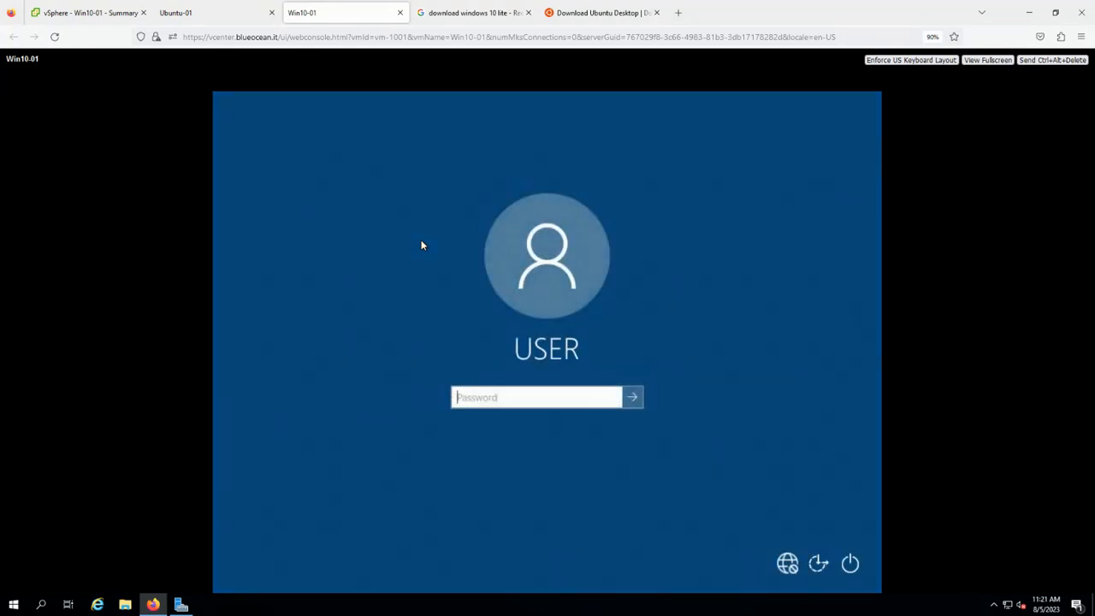
text(****)
key(Return)
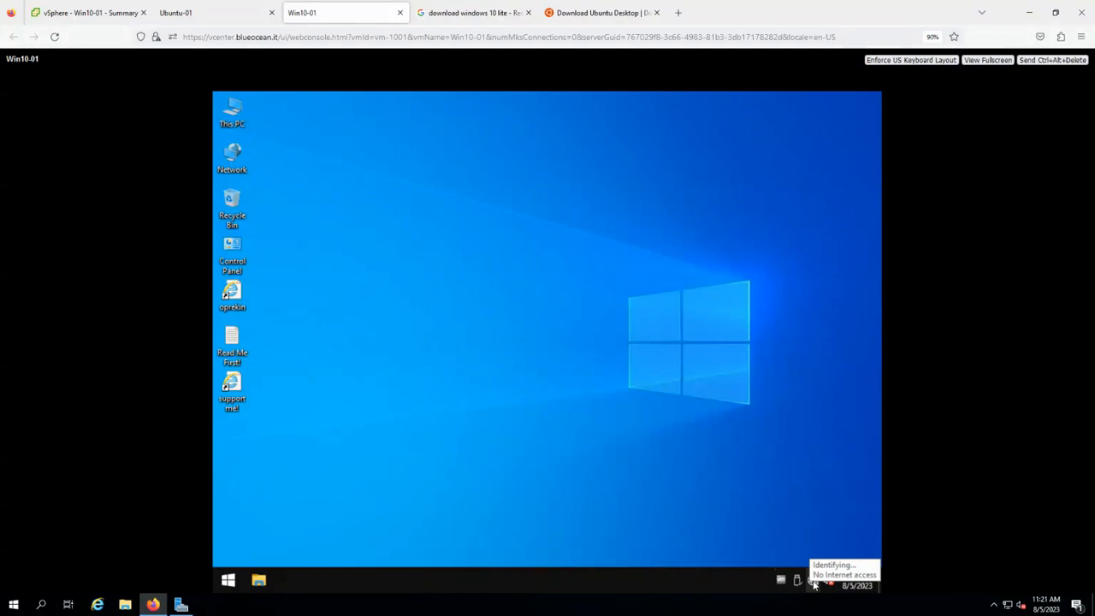
Bring up the About page of the Windows System settings.
right_click(814, 584)
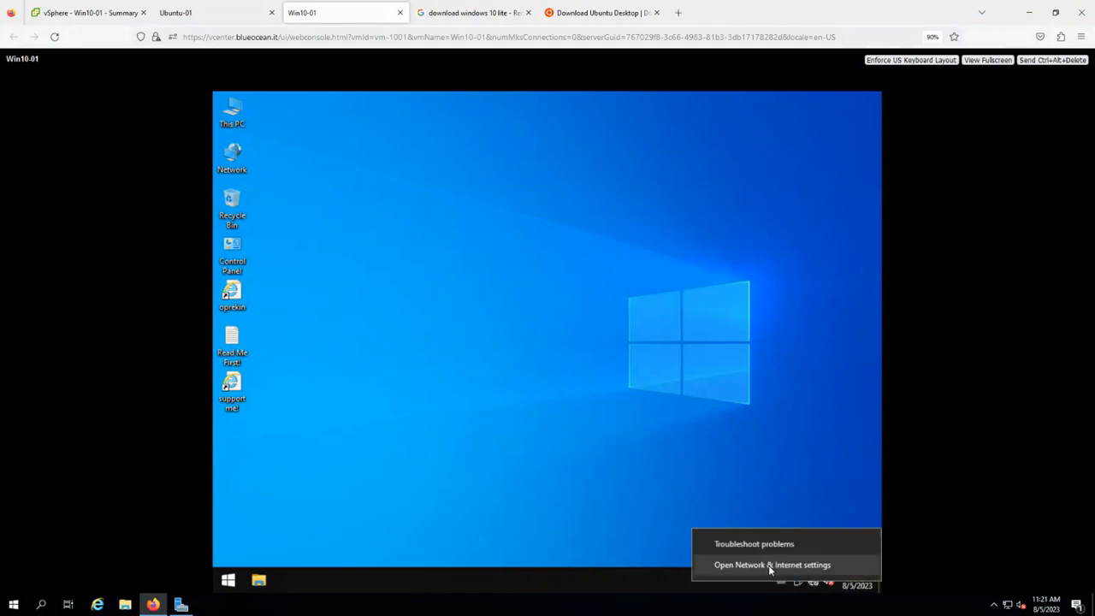
right_click(228, 580)
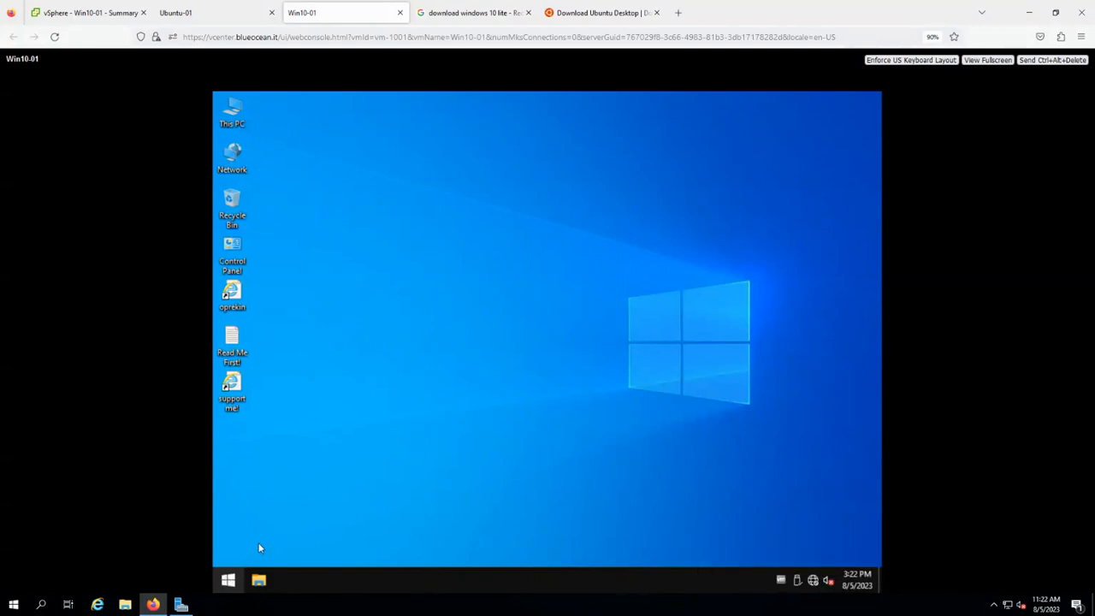
click(293, 311)
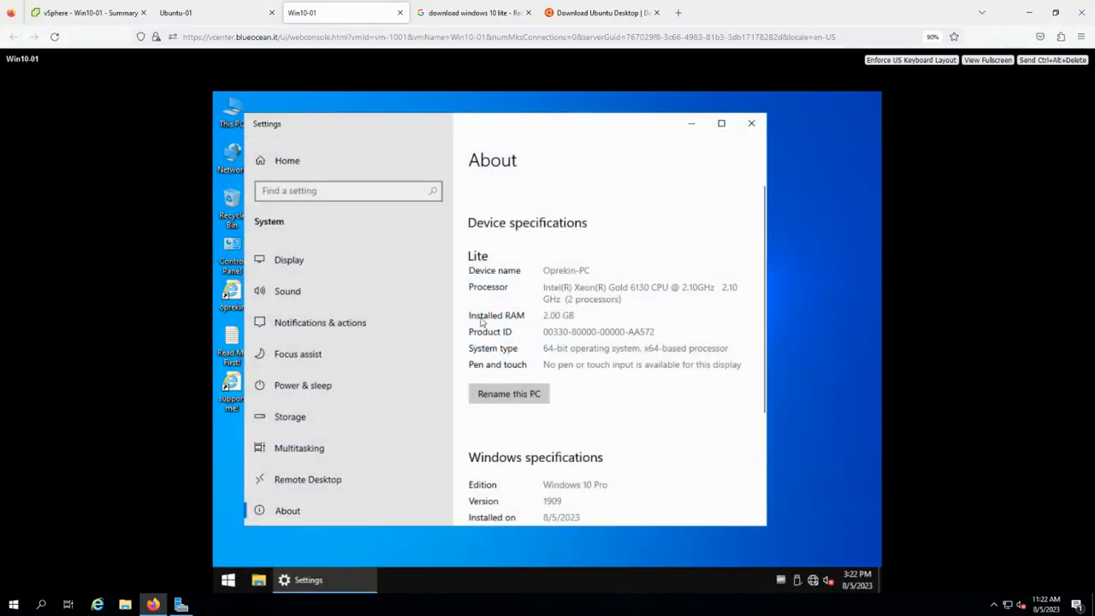
scroll(564, 432, down, 2)
scroll(591, 385, down, 2)
scroll(542, 262, up, 1)
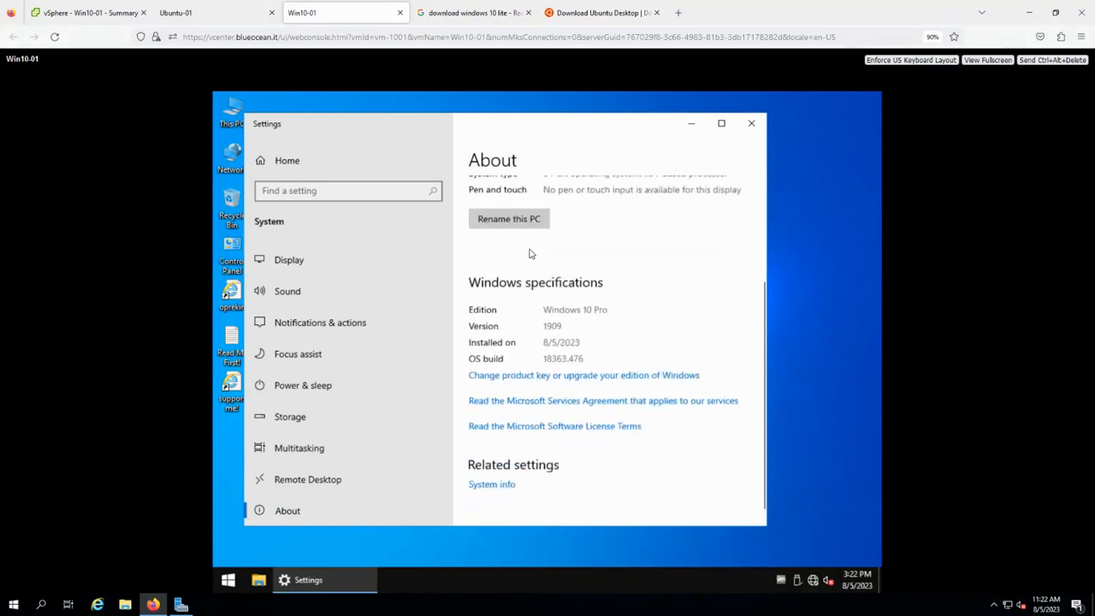
Rename the PC to Win10-01 and choose Restart later.
click(515, 268)
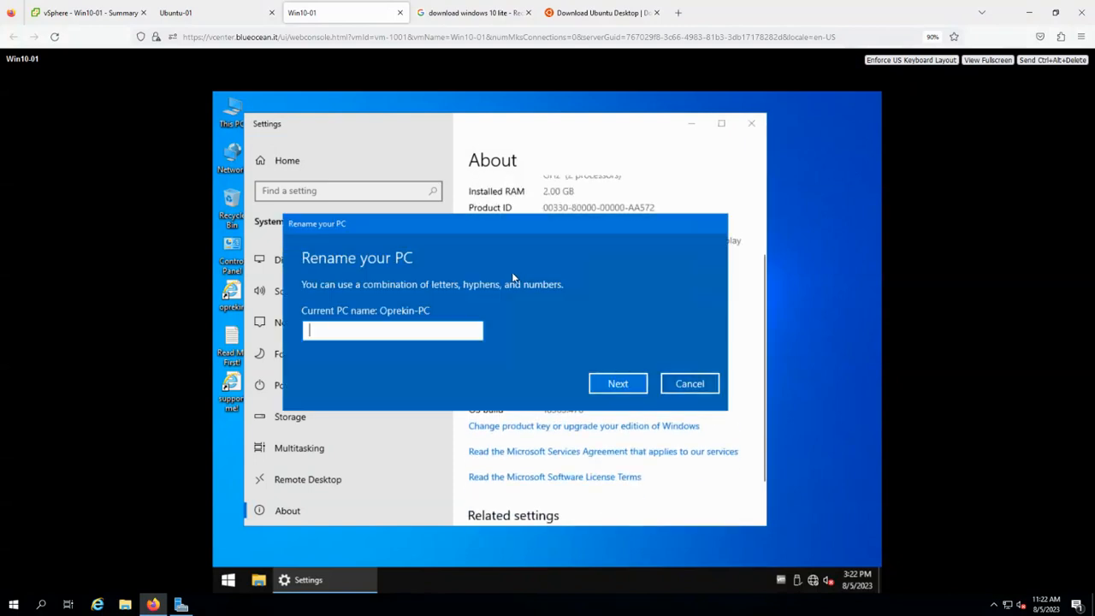
text(Win)
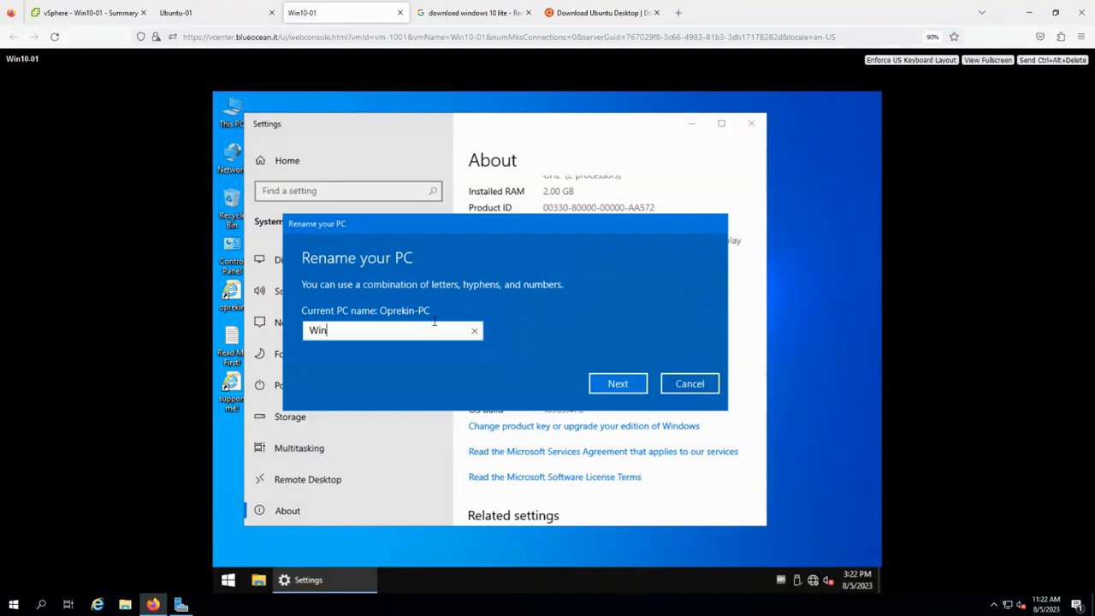
text(10-01)
click(625, 385)
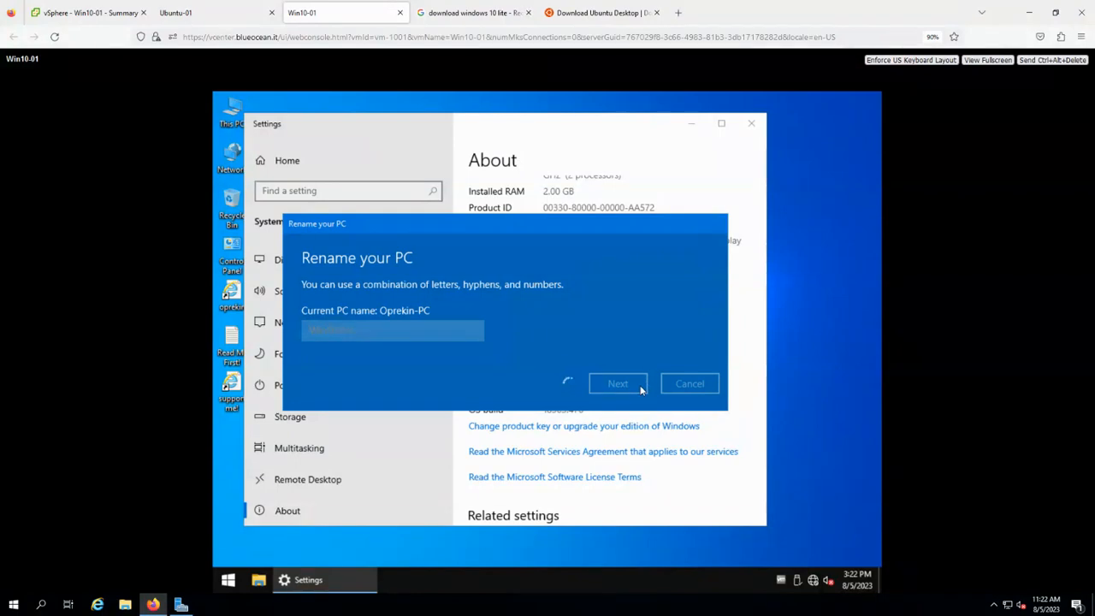
click(674, 359)
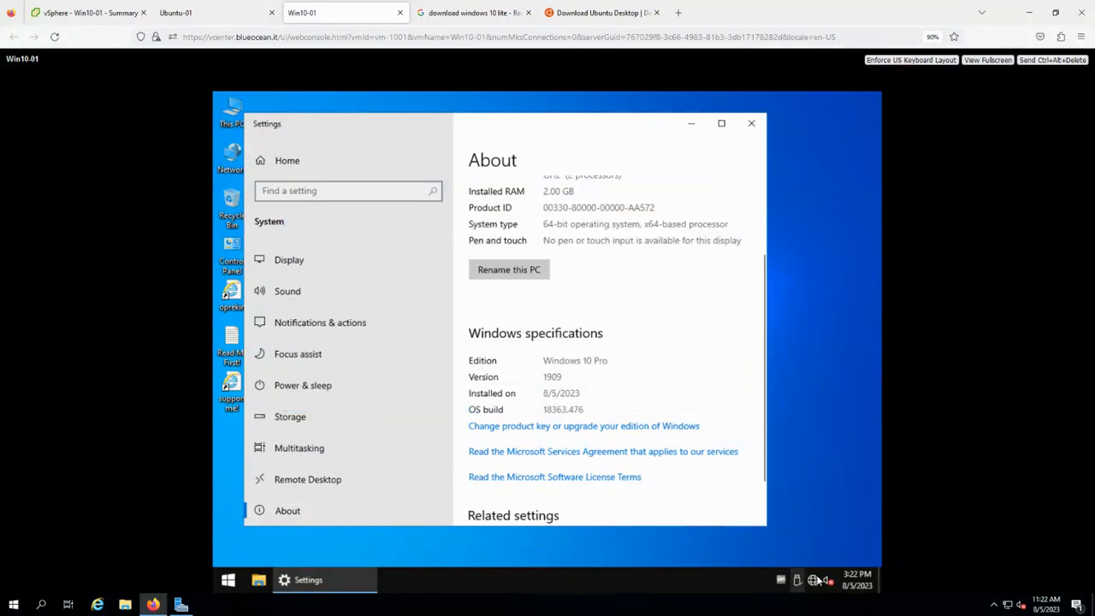
right_click(813, 581)
click(819, 567)
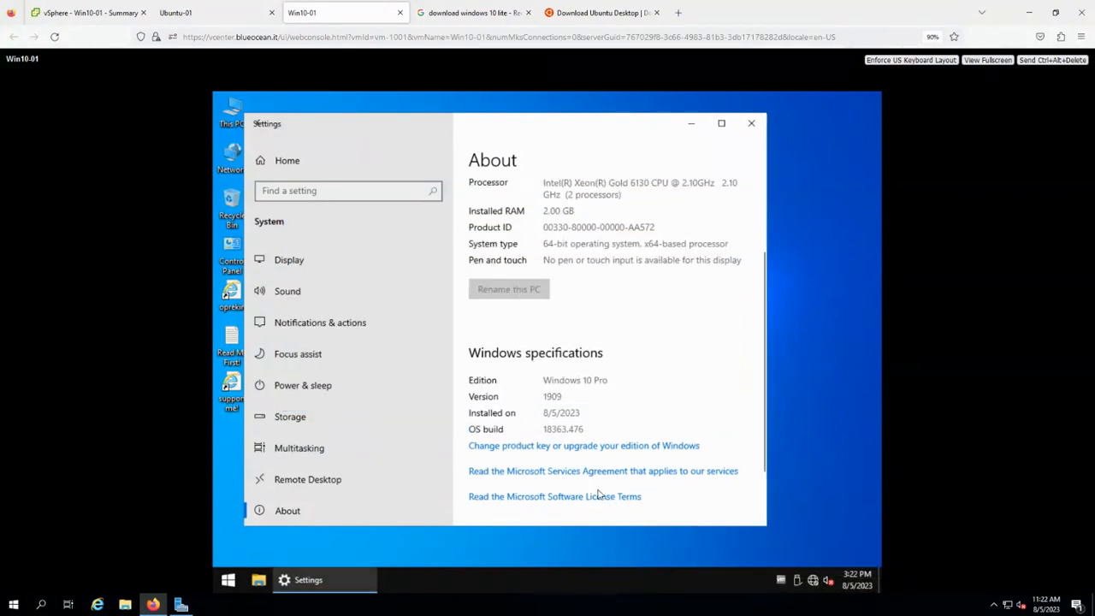
Open the Internet Protocol Version 4 properties of the Ethernet0 adapter.
click(289, 292)
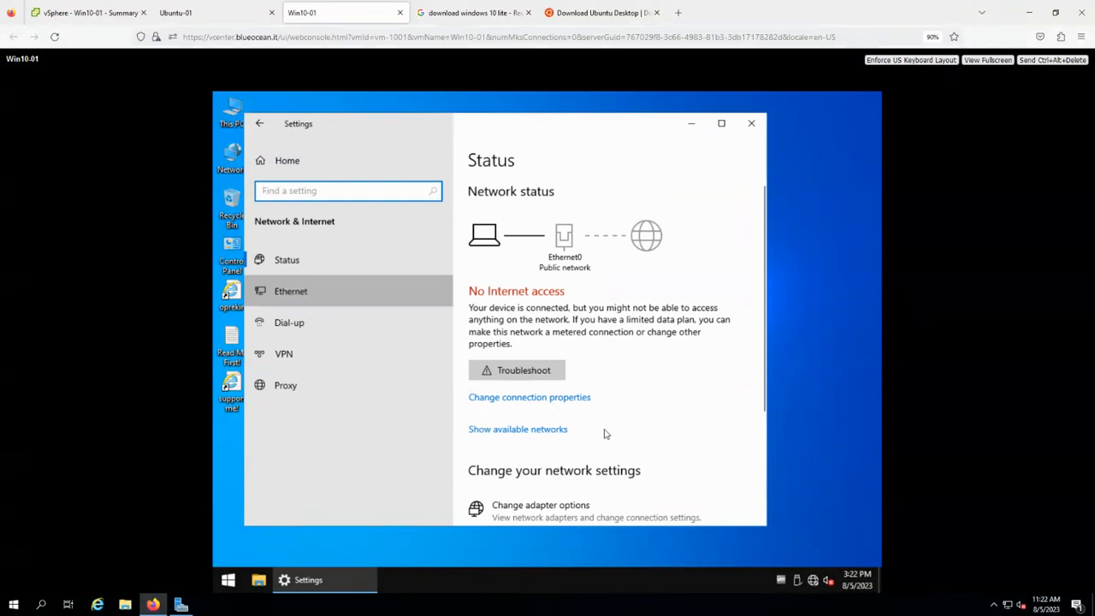
click(524, 287)
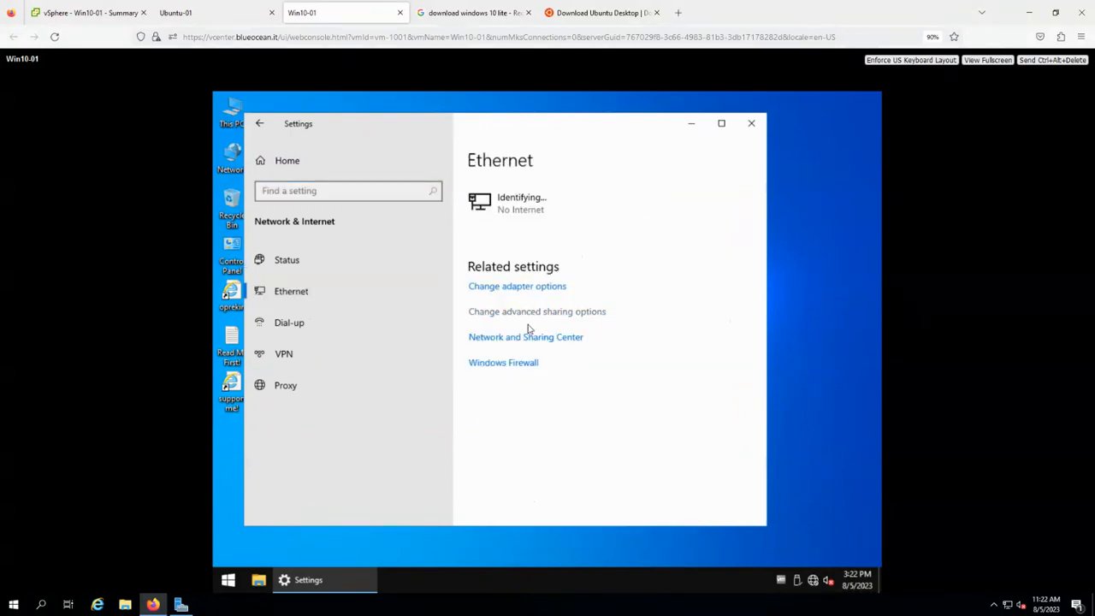
right_click(374, 222)
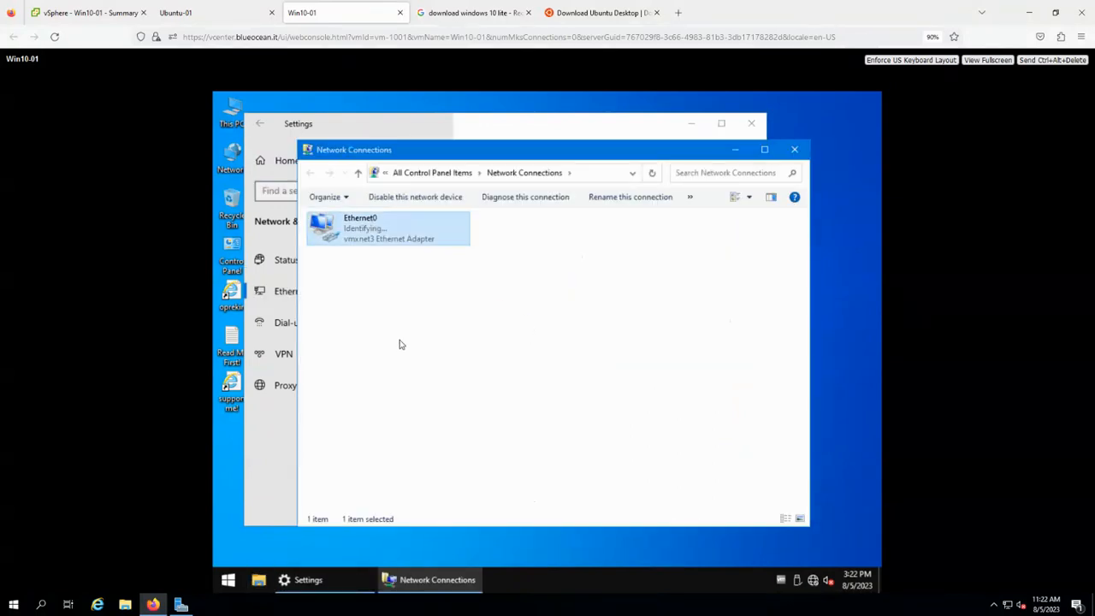
click(427, 347)
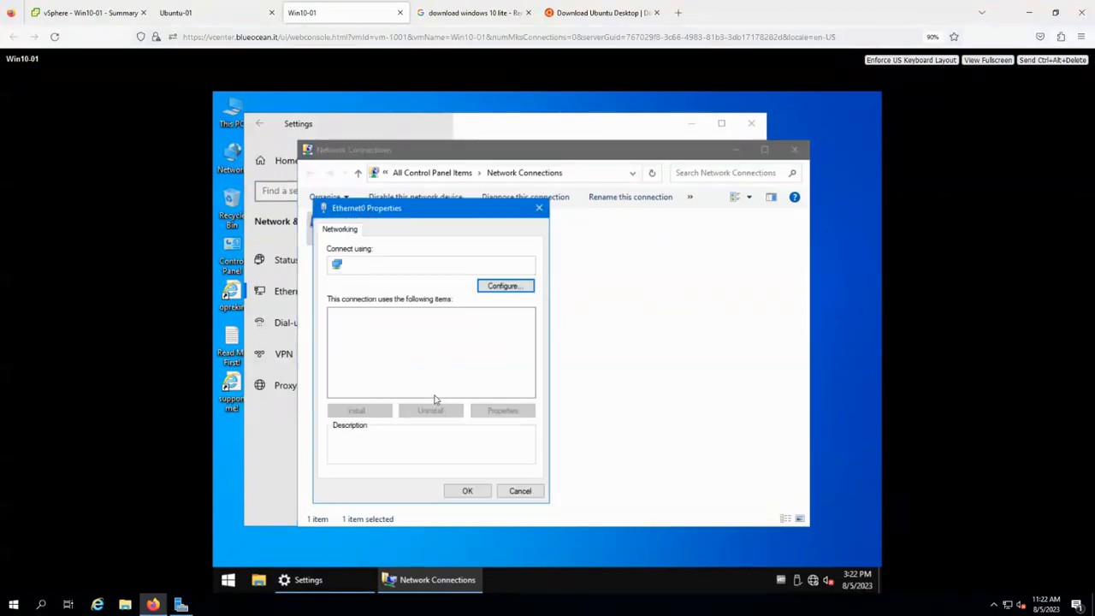
double_click(438, 336)
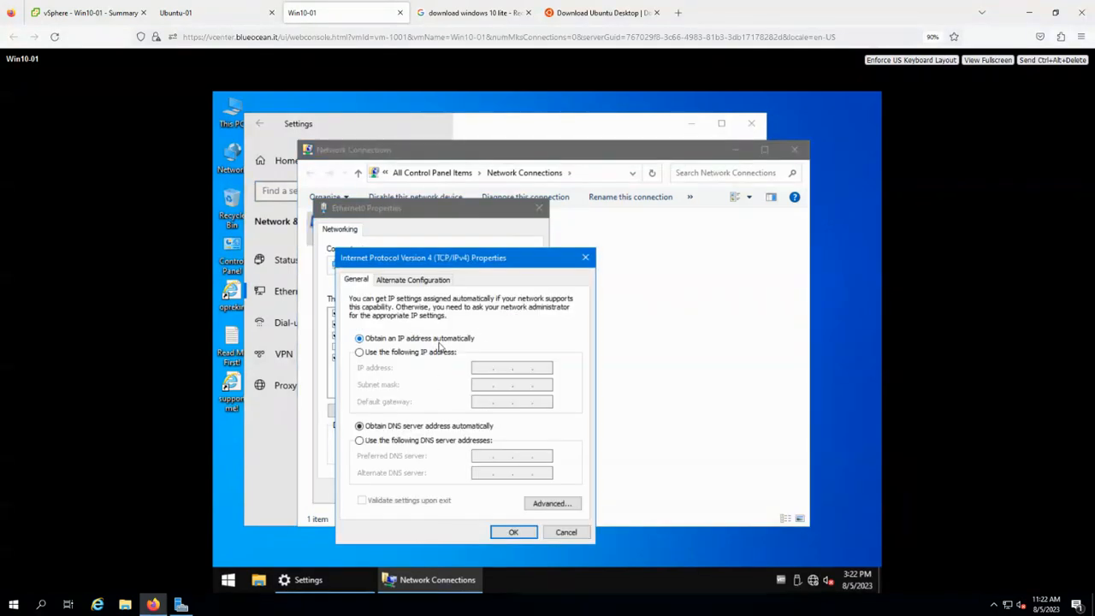
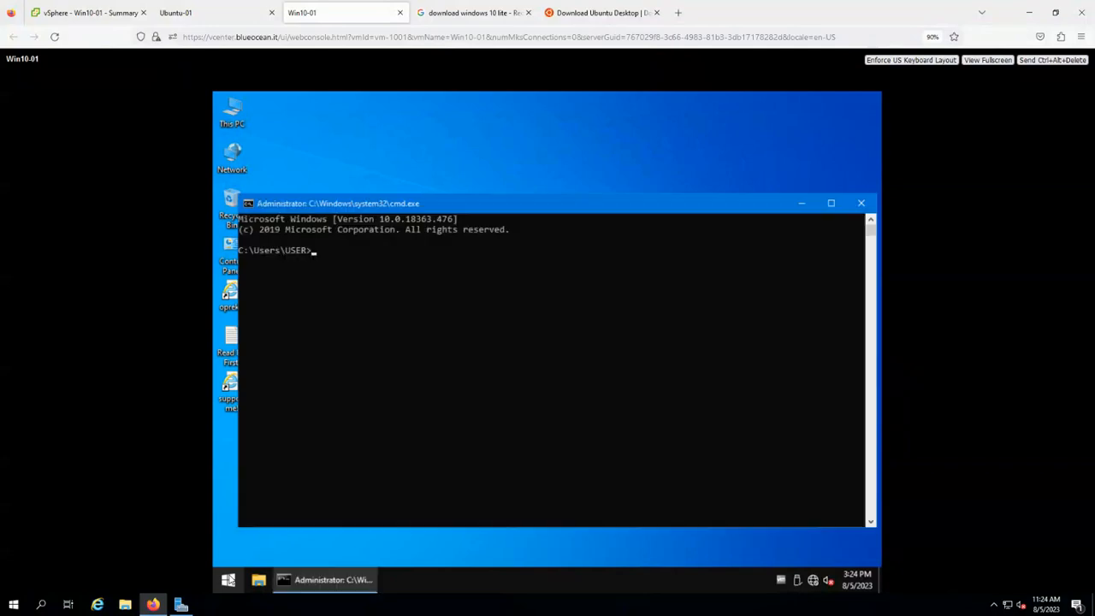
Ping 4.2.2.2 and gateway 10.50.10.1 (both fail), then run ipconfig showing 10.50.10.201.
text(ping 4.2.2.2)
key(Return)
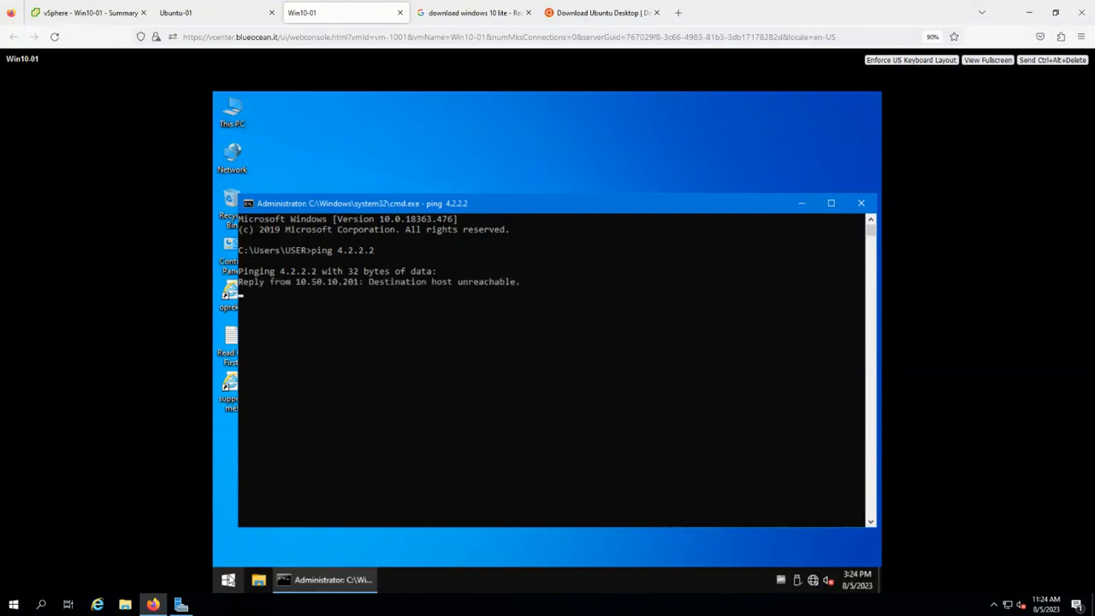
key(ctrl+c)
text(ping 10.540)
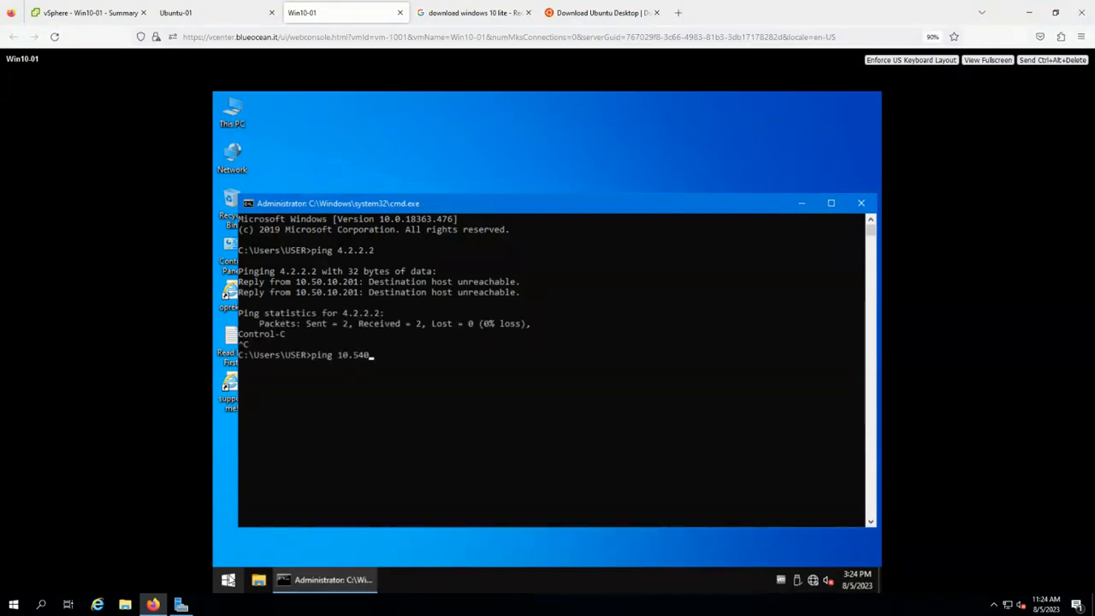
key(BackSpace)
key(BackSpace)
text(0.10.1)
key(Return)
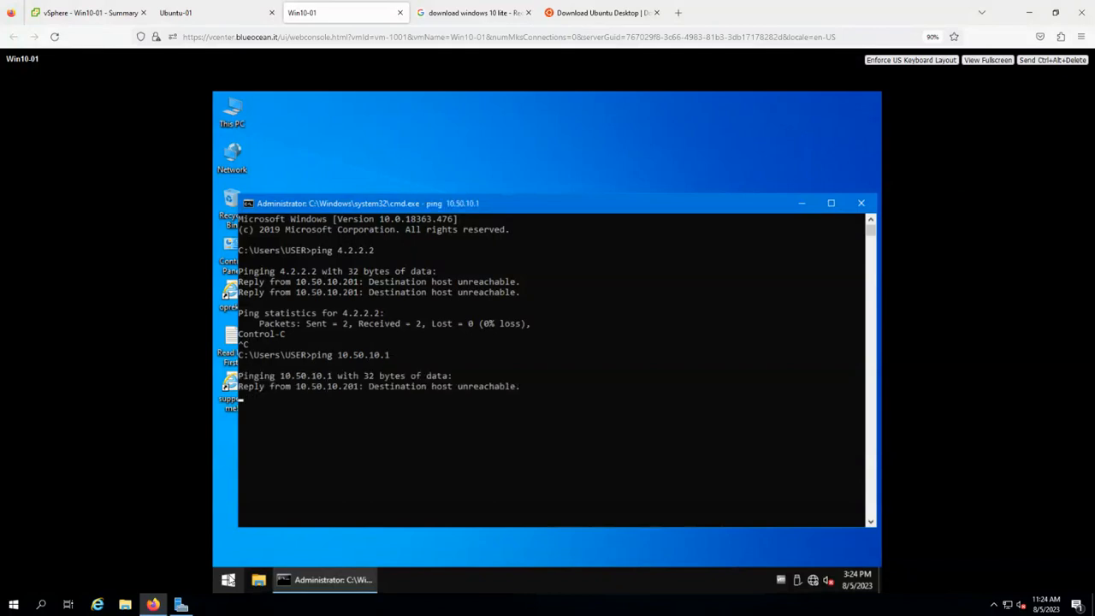
key(ctrl+c)
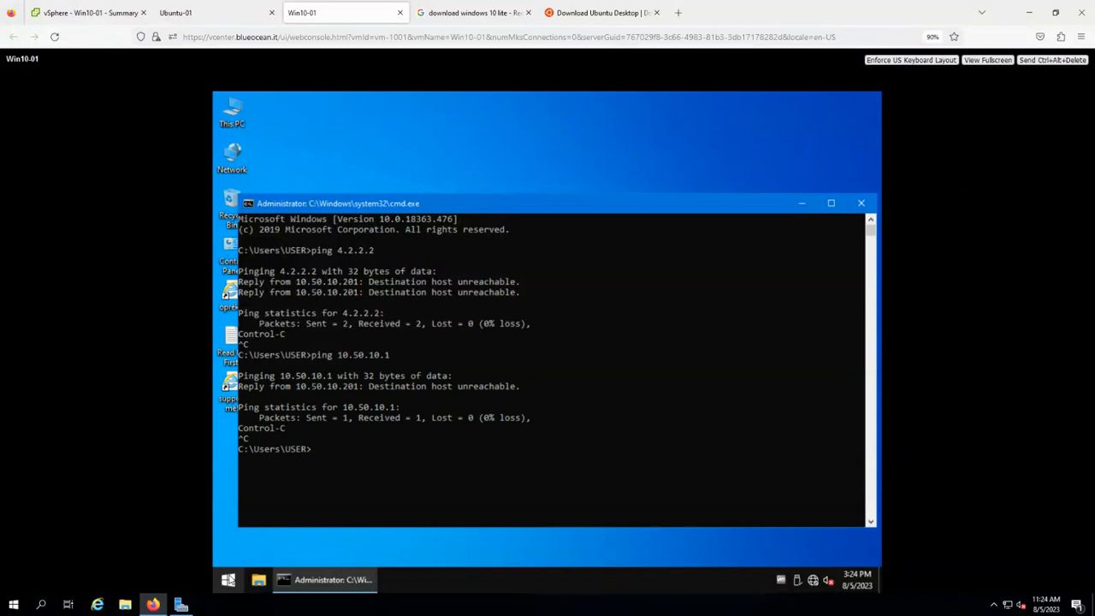
text(ipconfig)
key(Return)
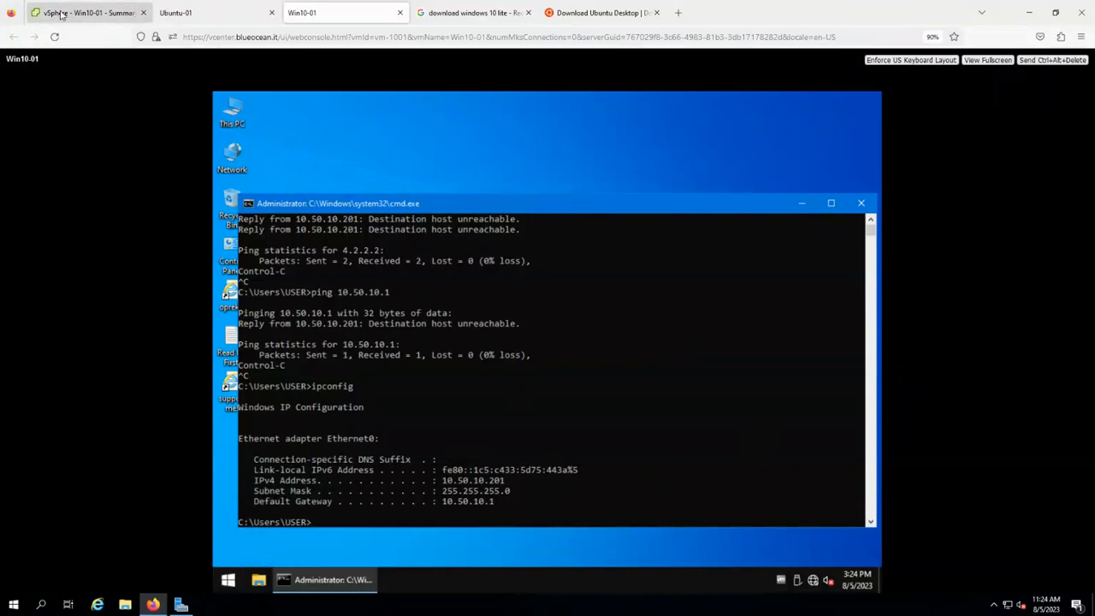
Show the virtual switches configured on host esxi01.blueocean.it.
click(85, 12)
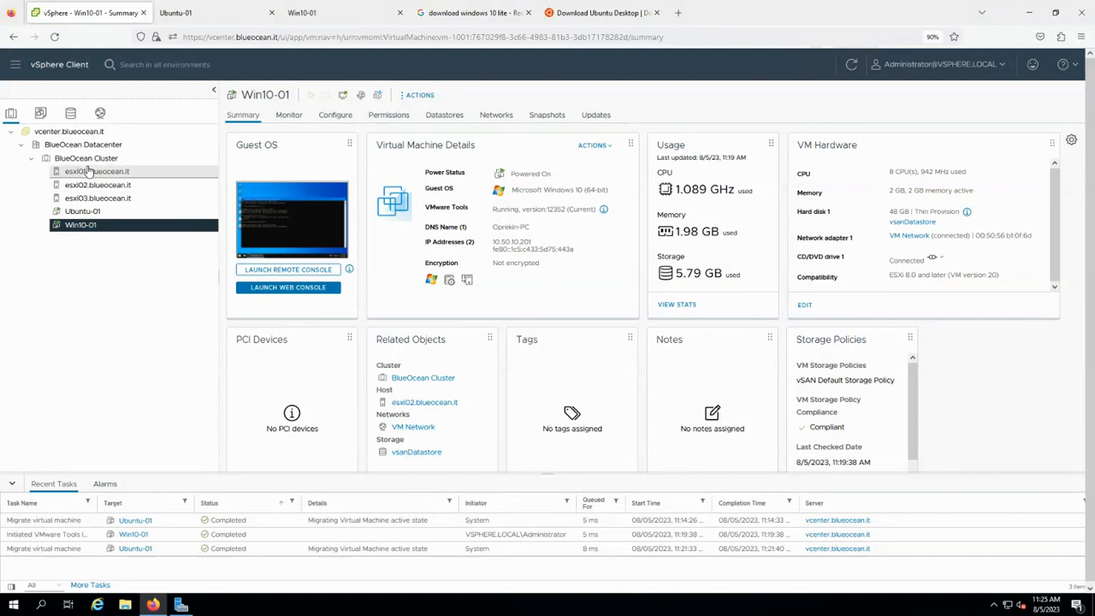
click(114, 174)
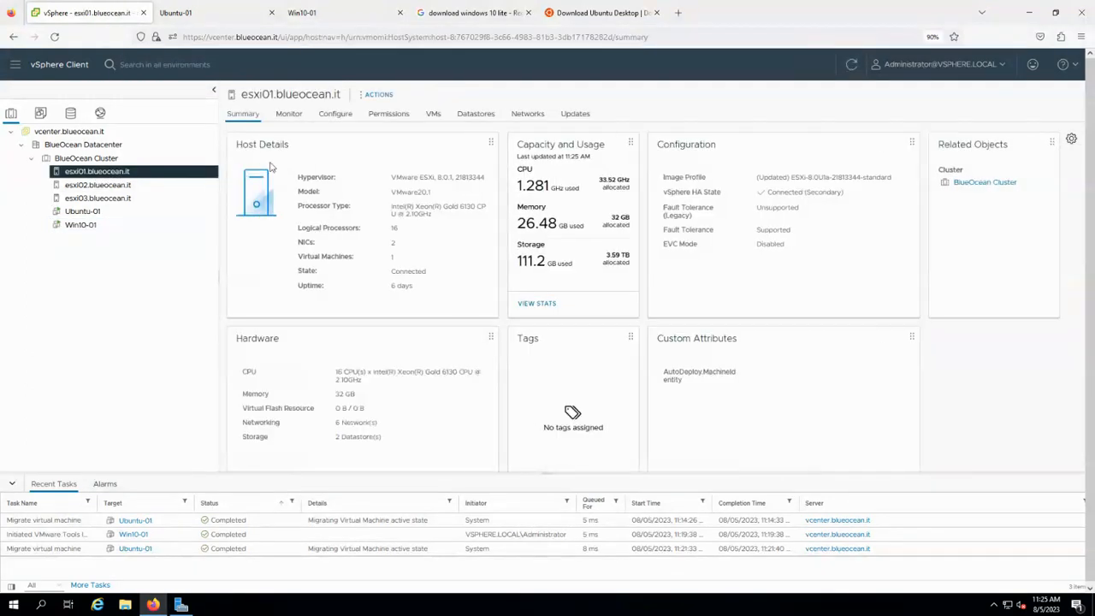
click(346, 117)
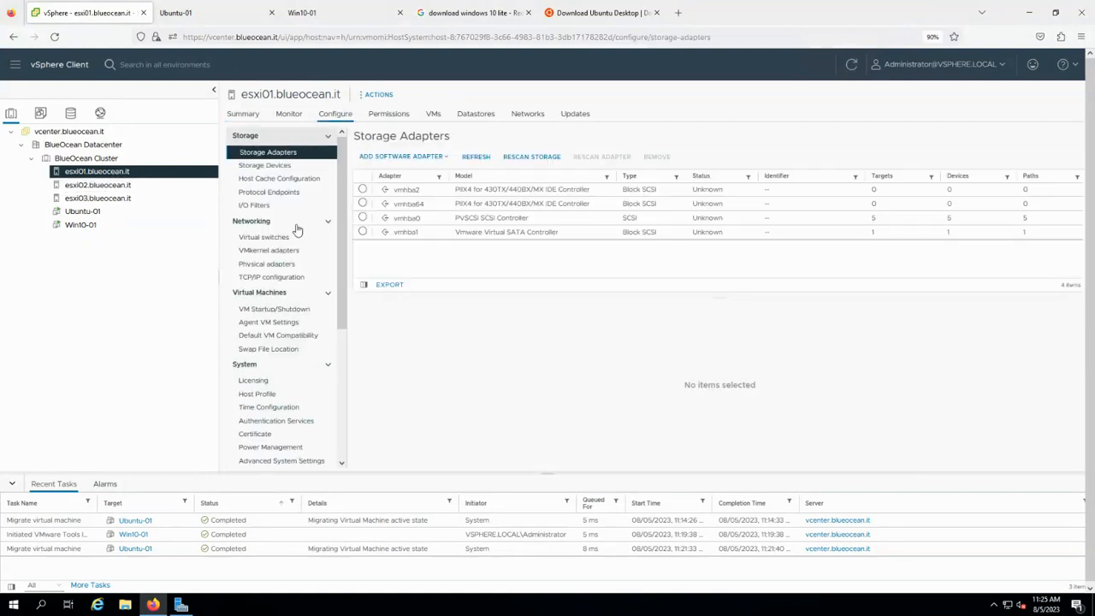
click(265, 237)
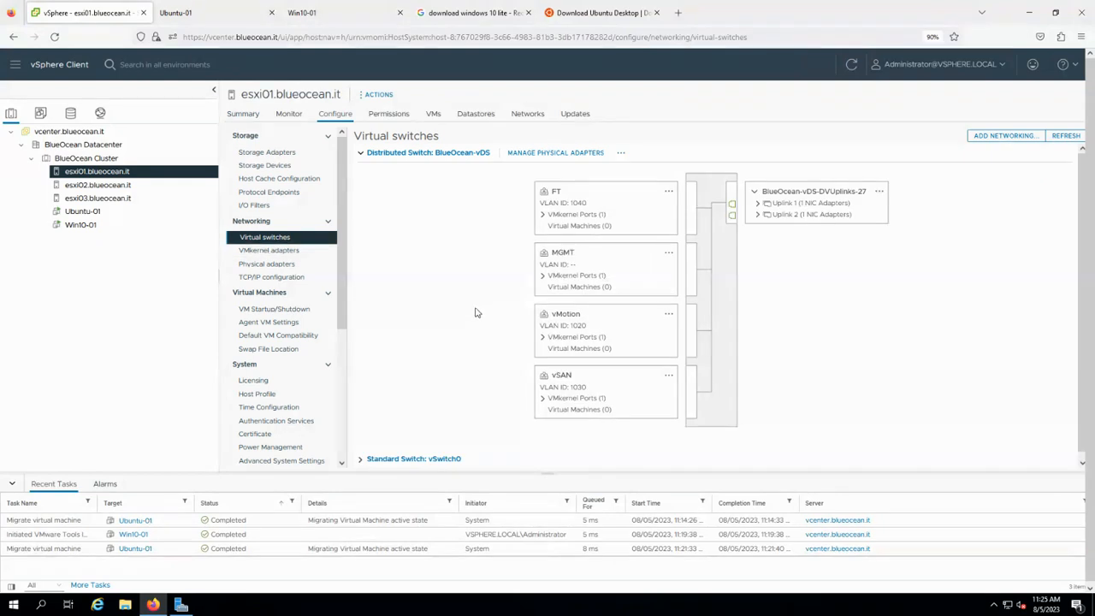
scroll(473, 313, down, 1)
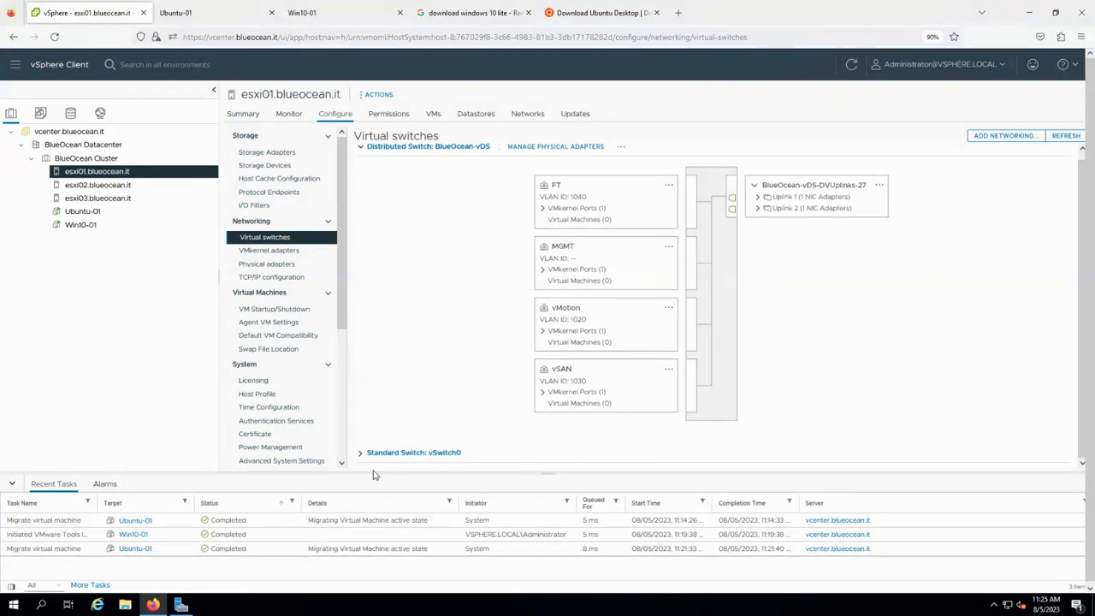
Expand vSwitch0 and its Uplink 1 and Uplink 2 adapters, then open Win10-01's summary.
click(408, 452)
scroll(476, 450, down, 2)
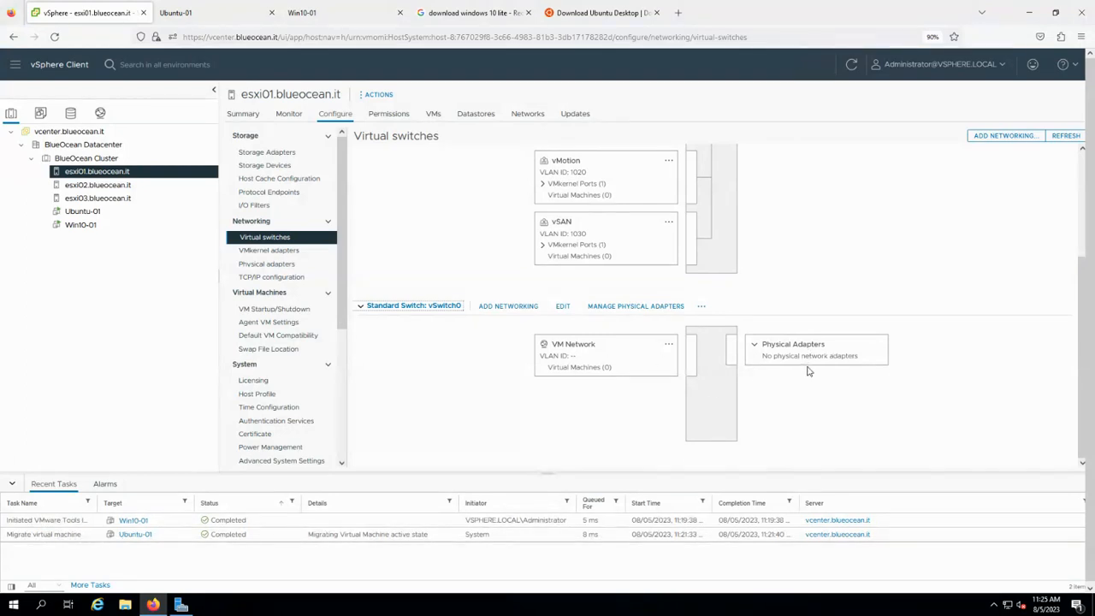
scroll(591, 376, up, 1)
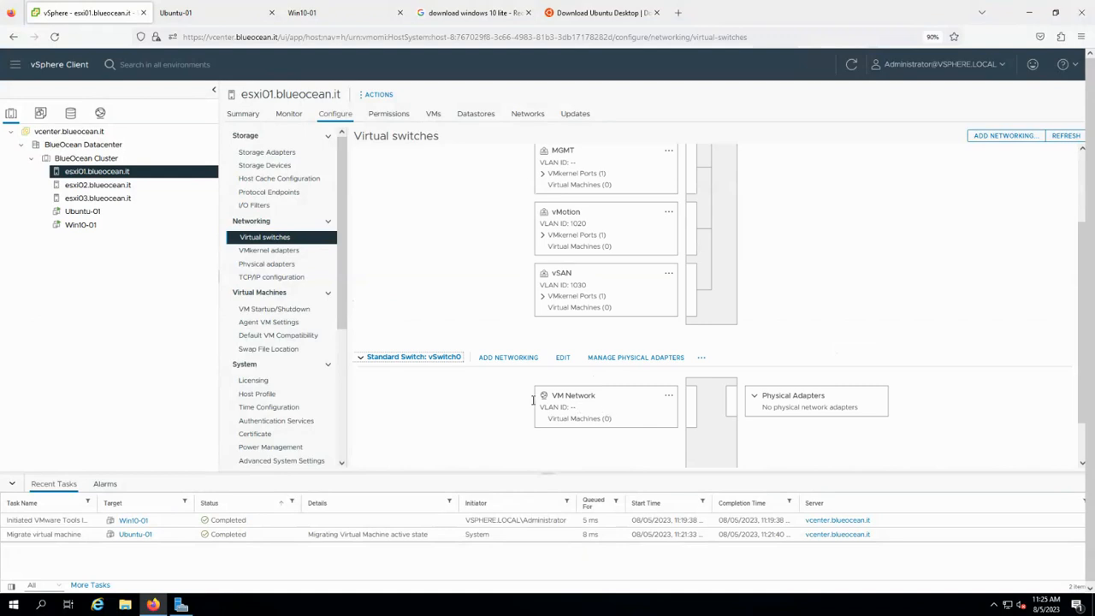
scroll(598, 416, up, 1)
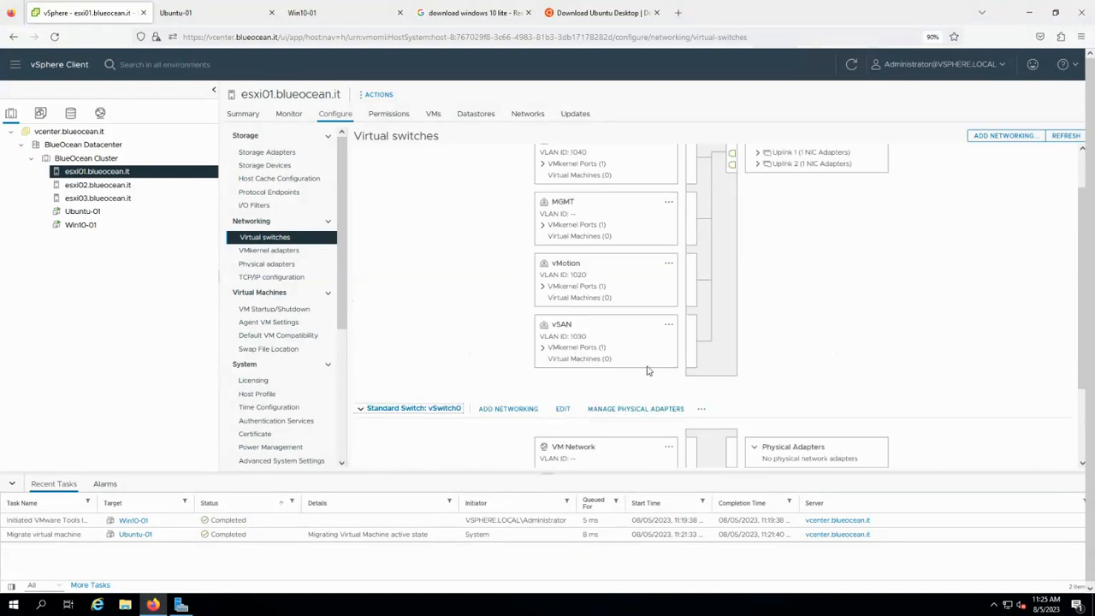
scroll(751, 389, up, 1)
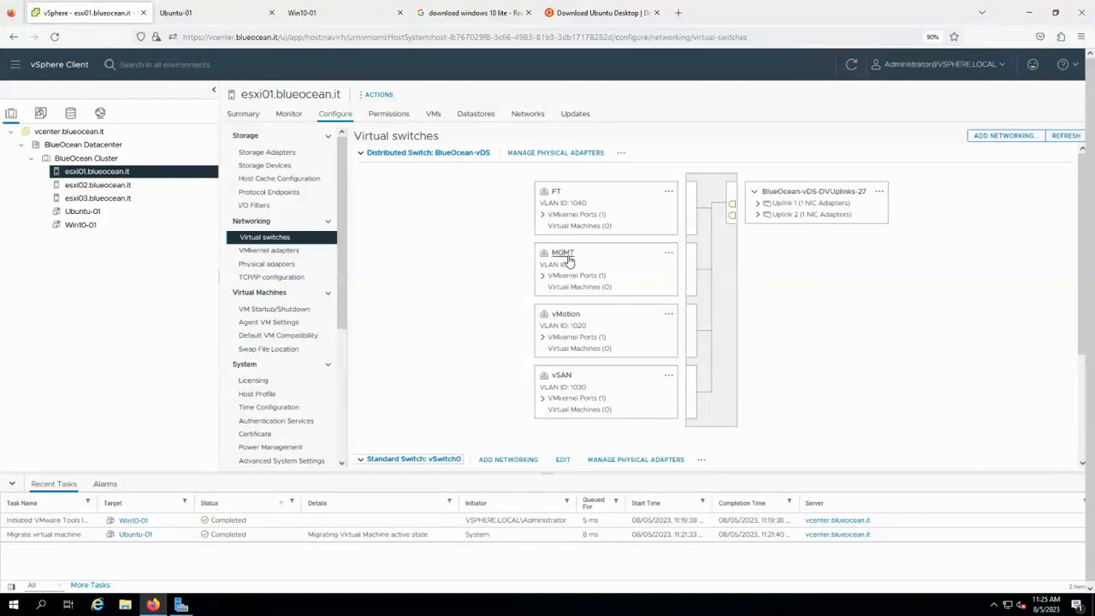
click(758, 204)
click(758, 225)
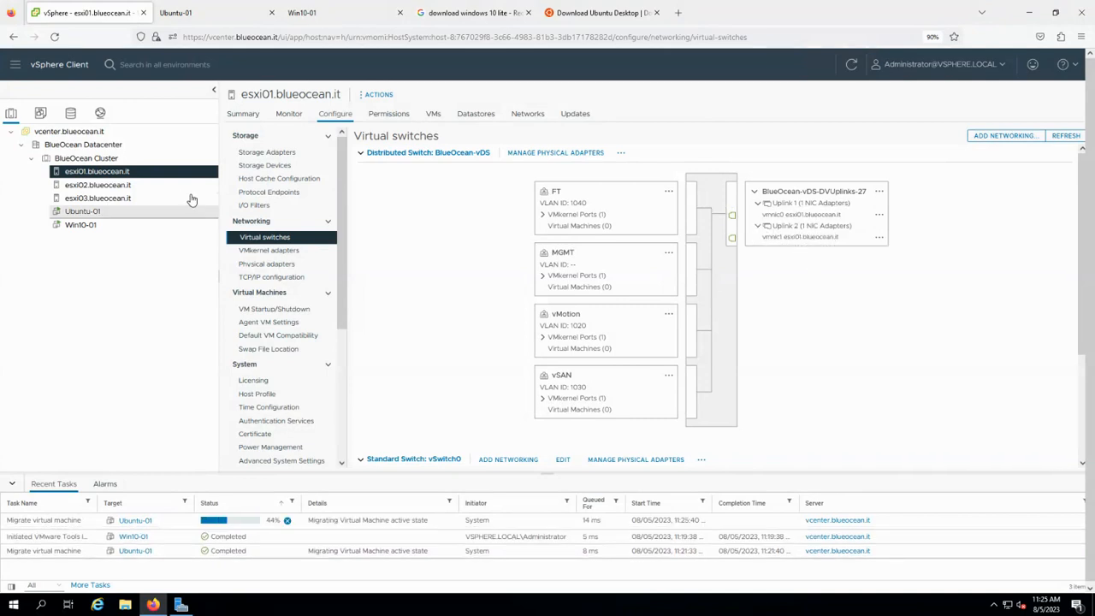
click(79, 224)
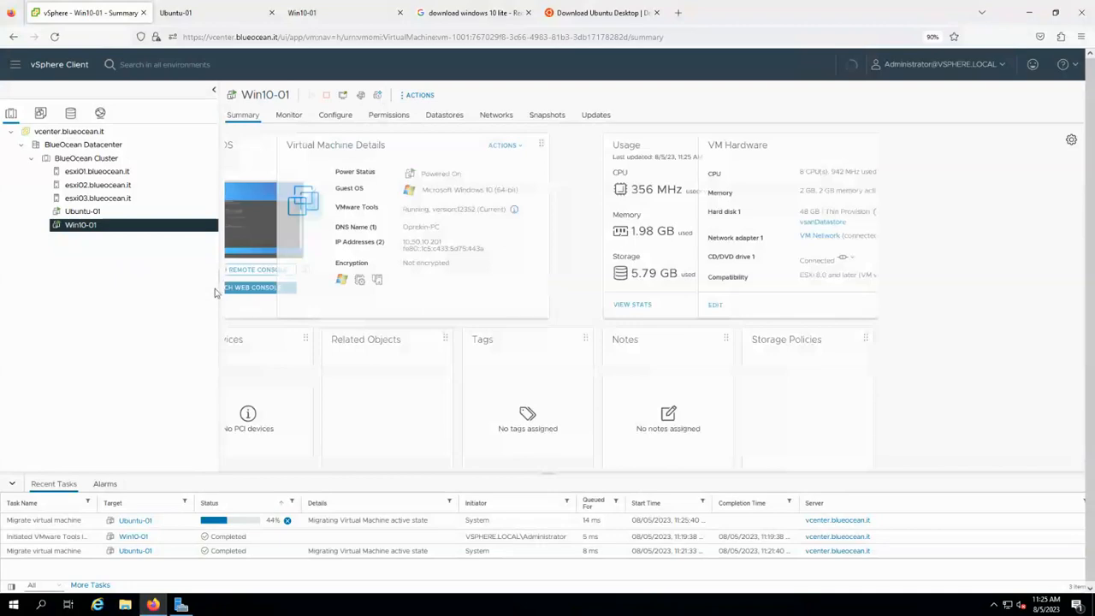
In Win10-01's Edit Settings, set CD/DVD drive 1 to Client Device.
right_click(161, 225)
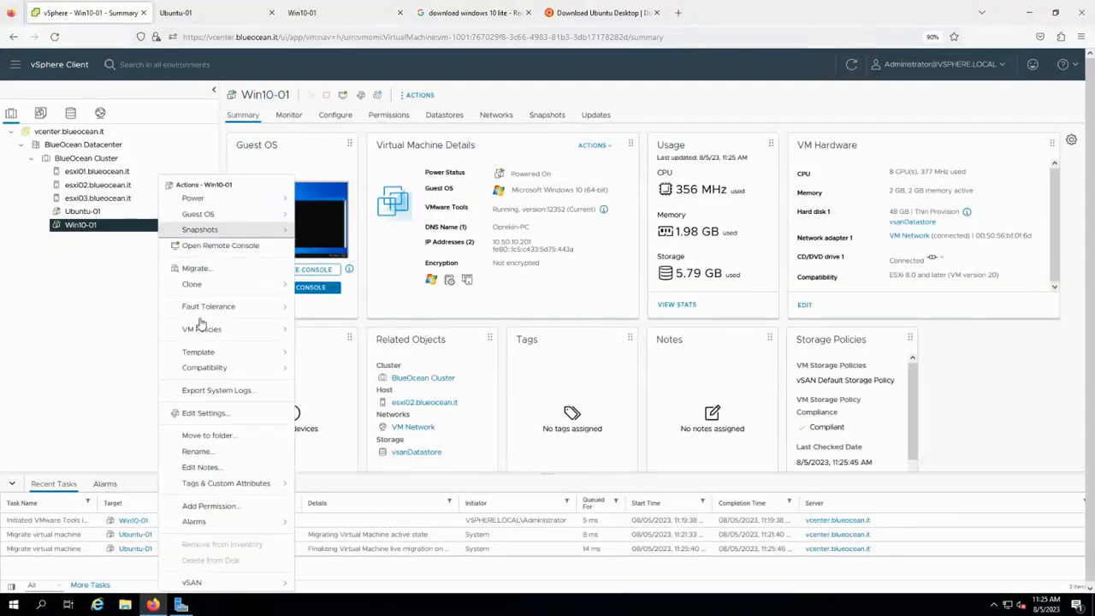
click(204, 413)
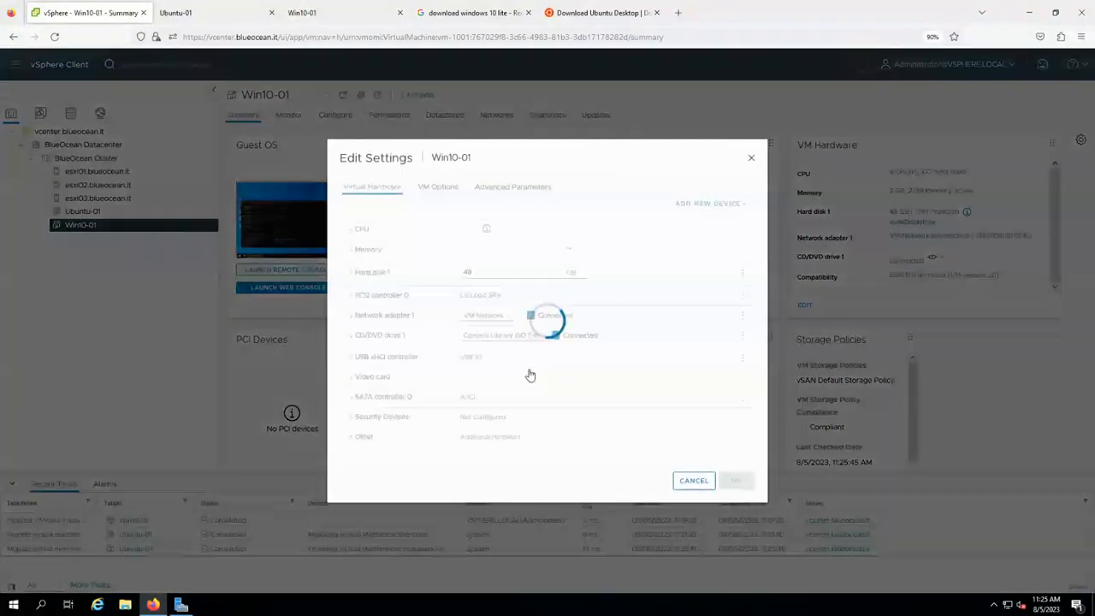
click(514, 338)
click(510, 350)
Attach Network adapter 1 to the MGMT network and save Win10-01's settings.
click(481, 316)
click(481, 342)
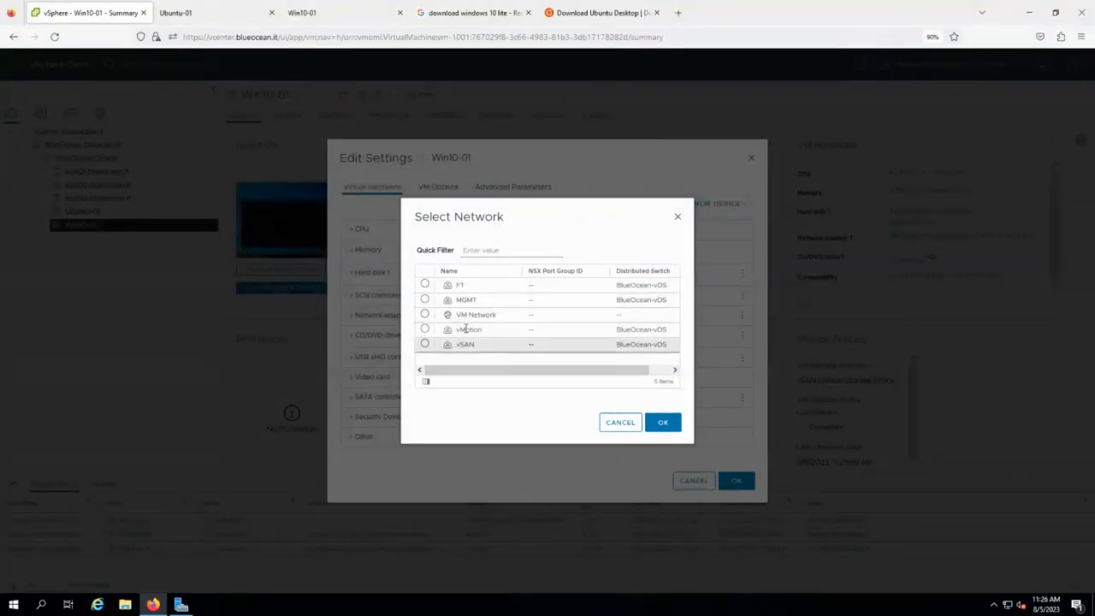
click(425, 301)
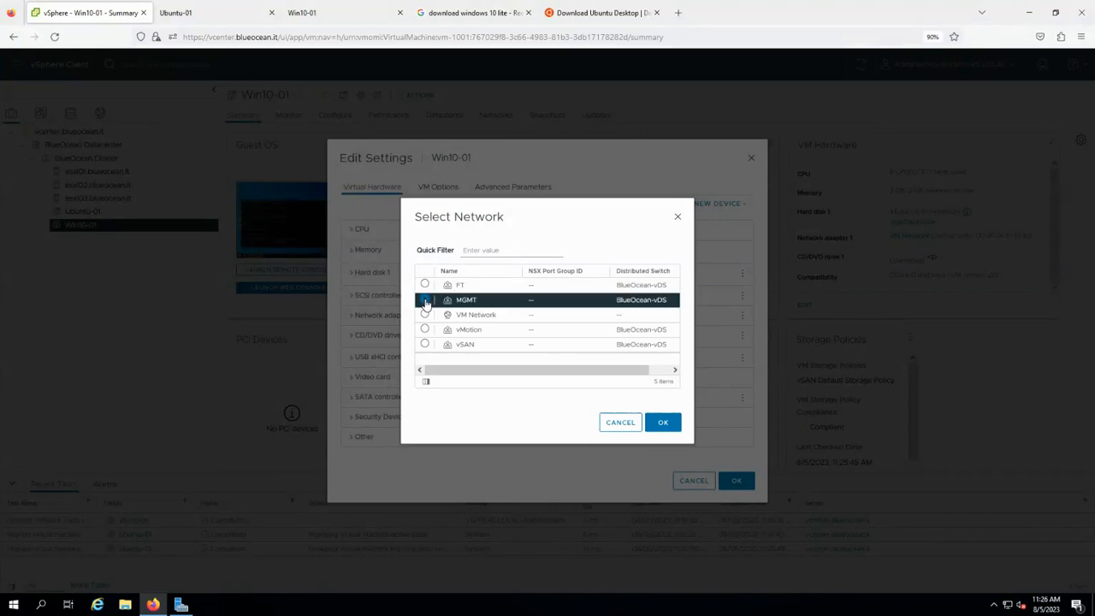
click(664, 424)
click(738, 483)
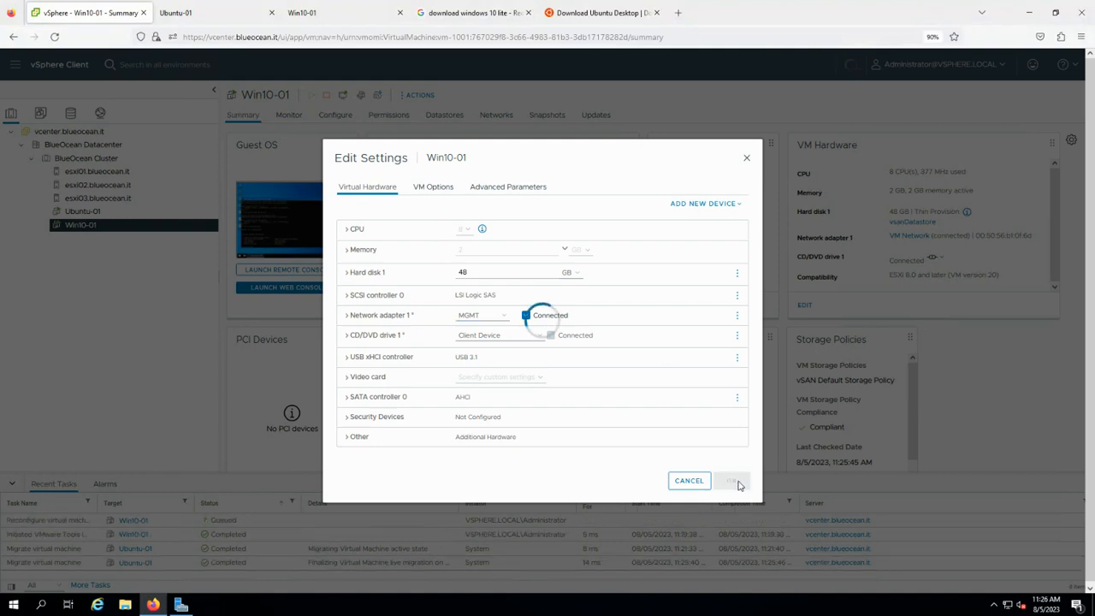
click(314, 20)
Dismiss the console notices with Remind me later and ping gateway 10.50.10.1 successfully.
click(741, 359)
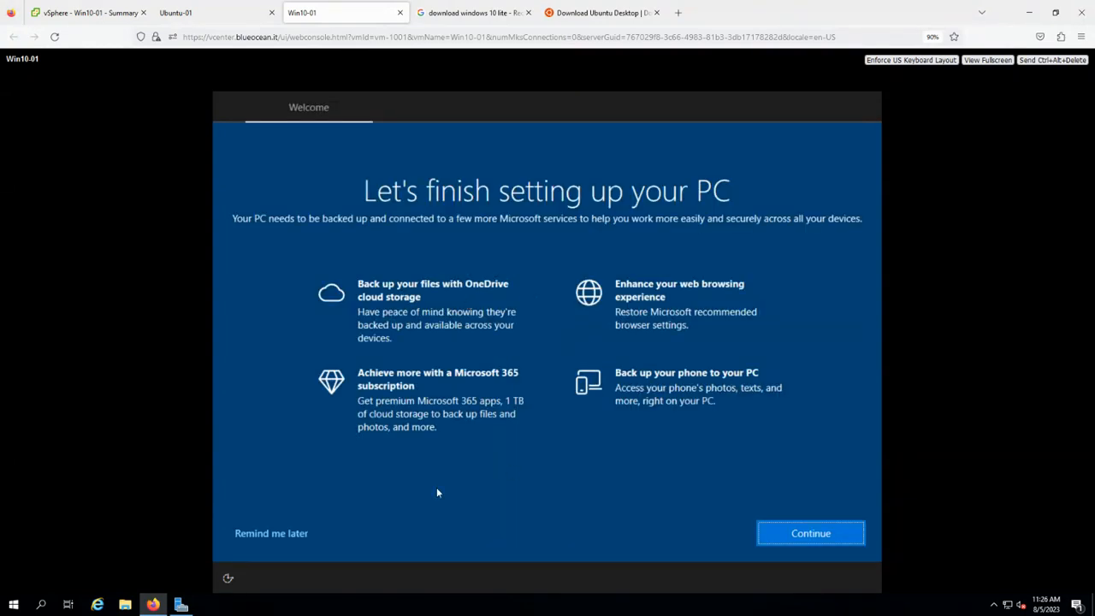
click(295, 531)
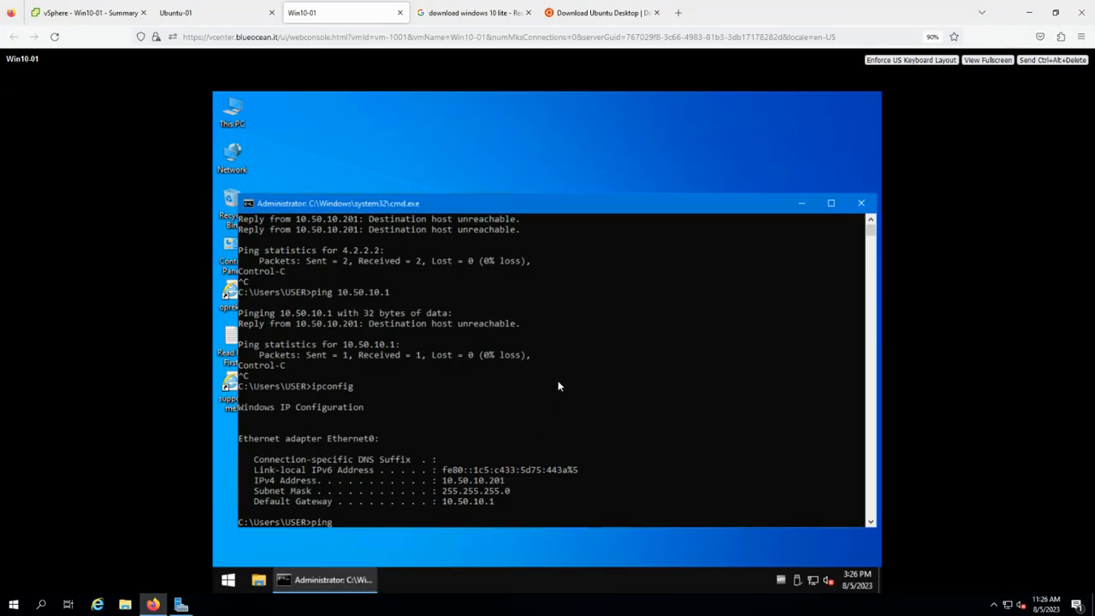
key(BackSpace)
key(BackSpace)
key(BackSpace)
text(10.50)
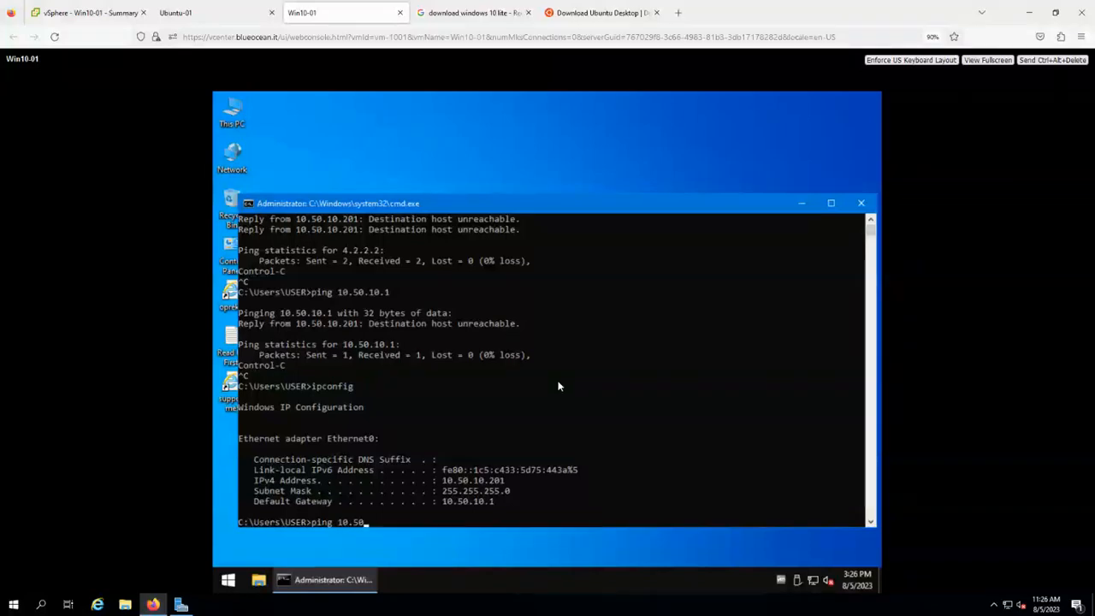
text(.10.10.)
key(Return)
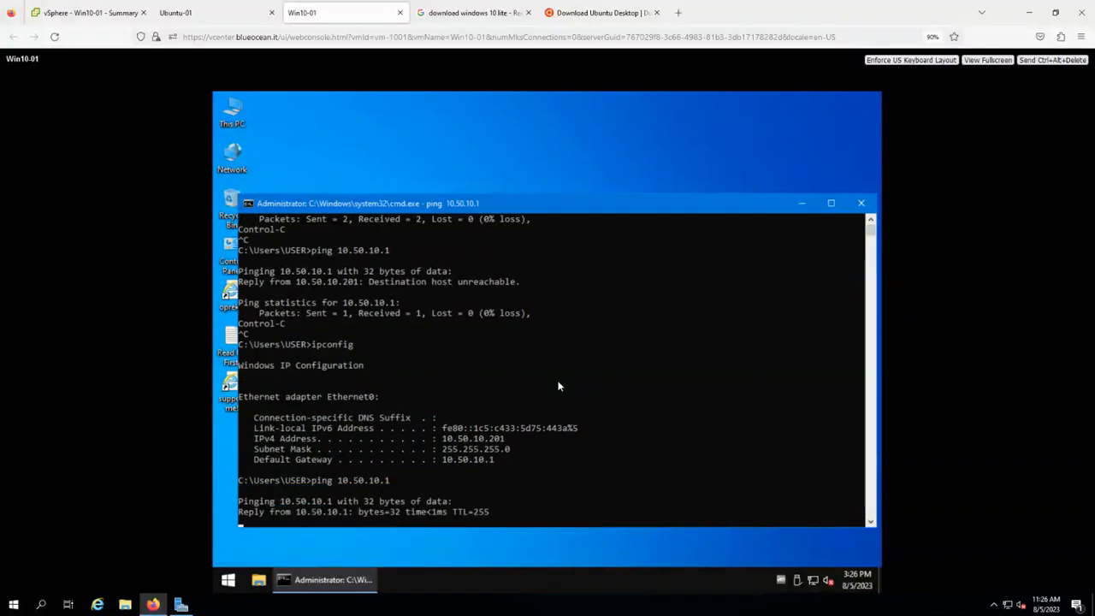
key(ctrl+c)
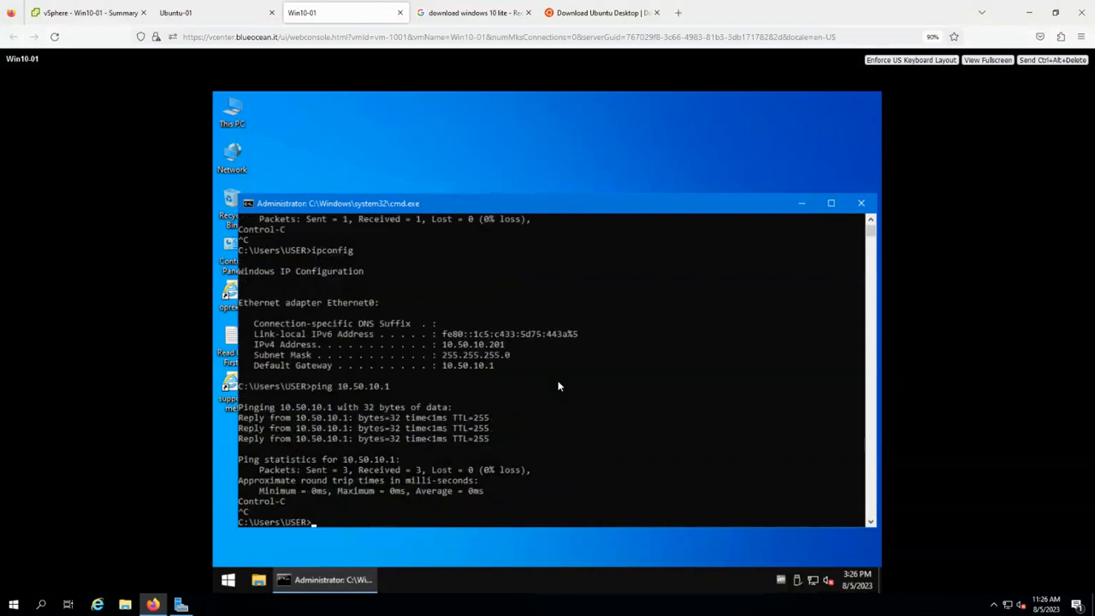
Ping 4.2.2.2 and google.com, confirming internet access from Win10-01.
text(ping 4.2.23.2)
key(Return)
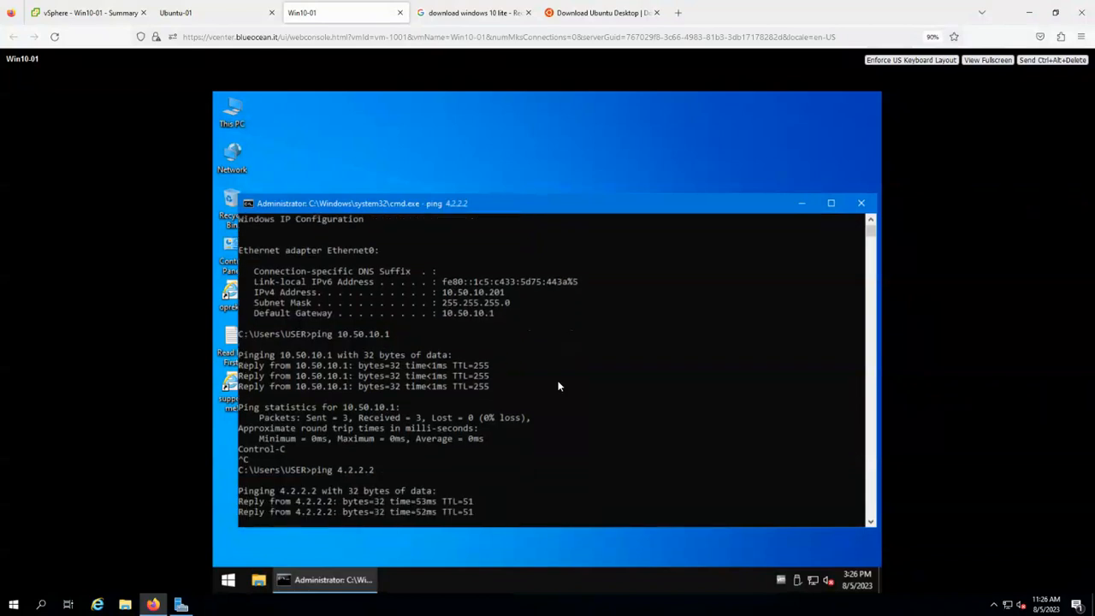
key(ctrl+c)
text(ping google.com)
key(Return)
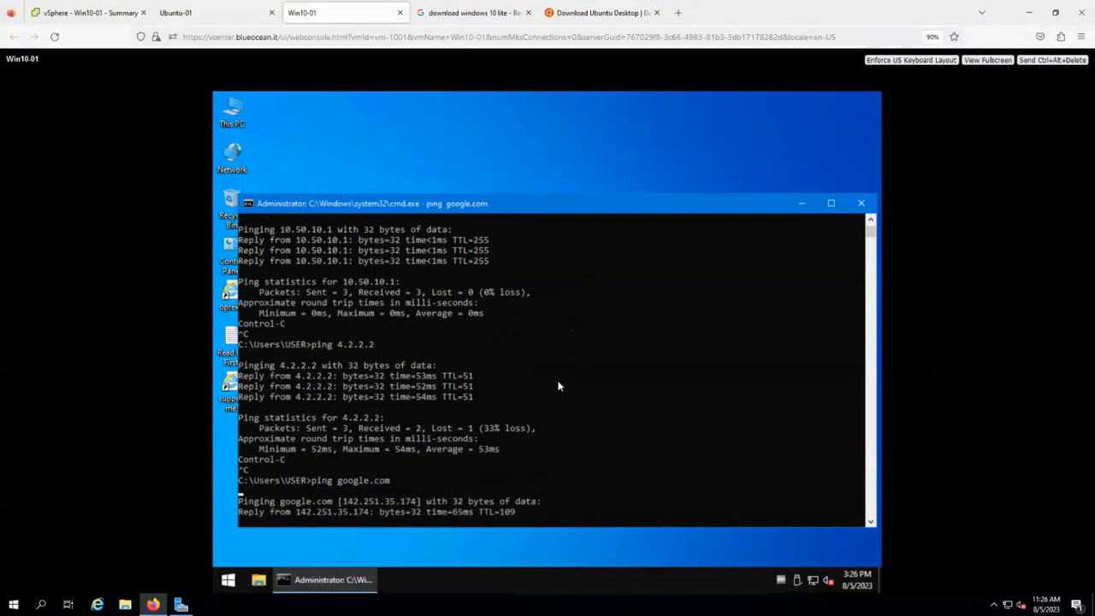
key(ctrl+c)
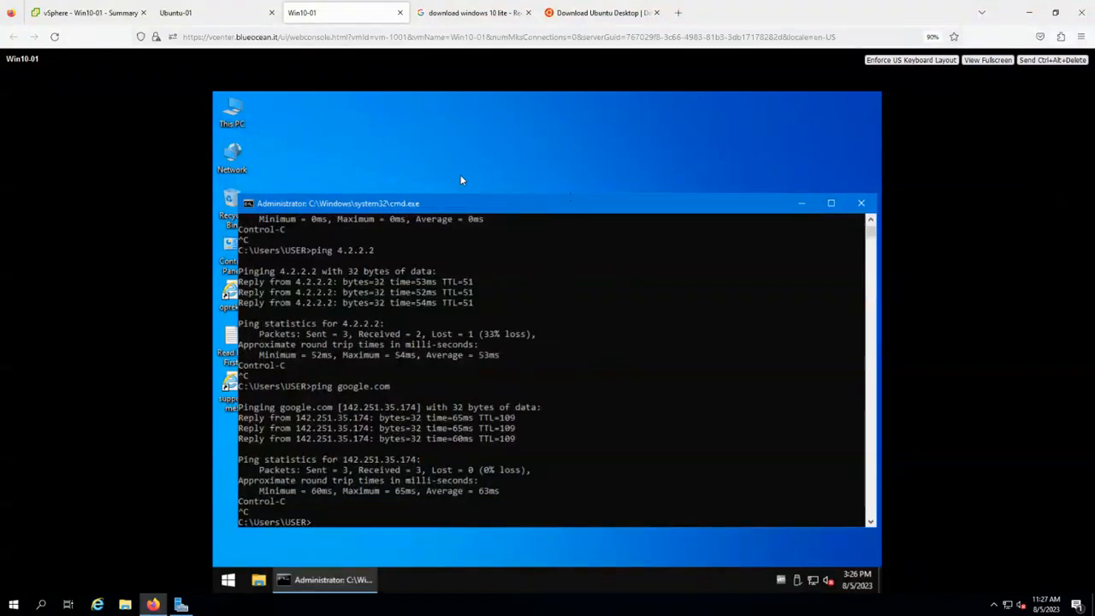
Reconnect the Ubuntu-01 console, then open Ubuntu-01's Summary page in the inventory.
click(189, 15)
click(54, 36)
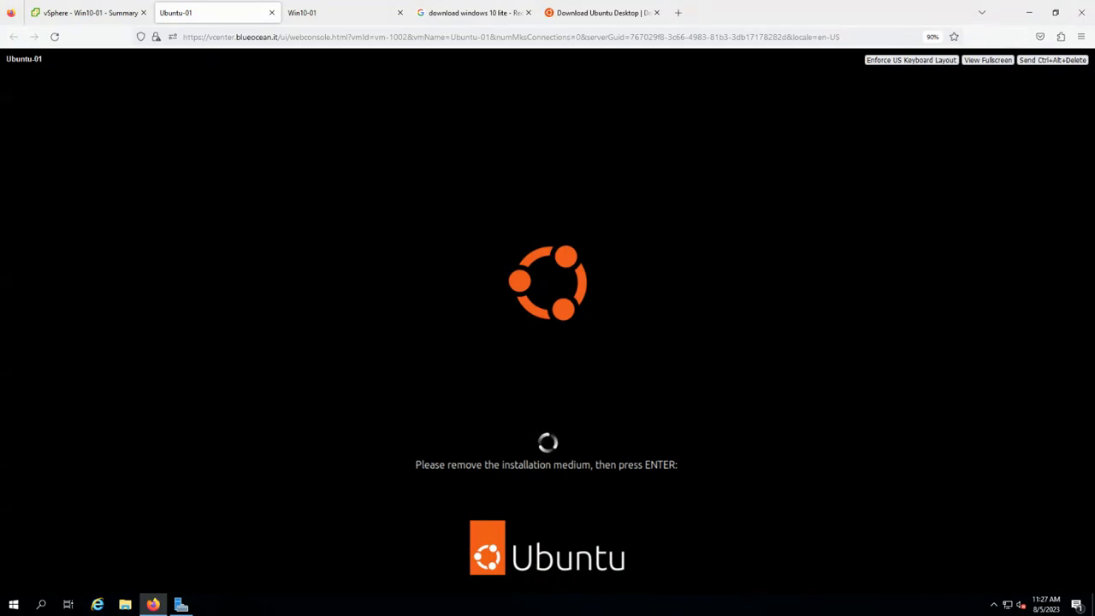
click(97, 15)
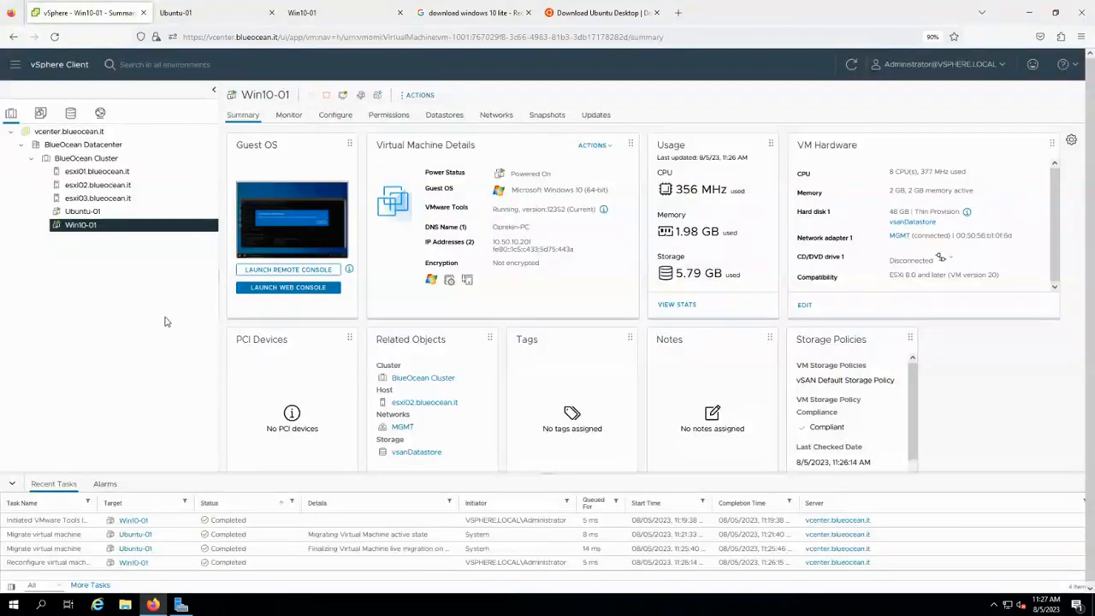
click(100, 213)
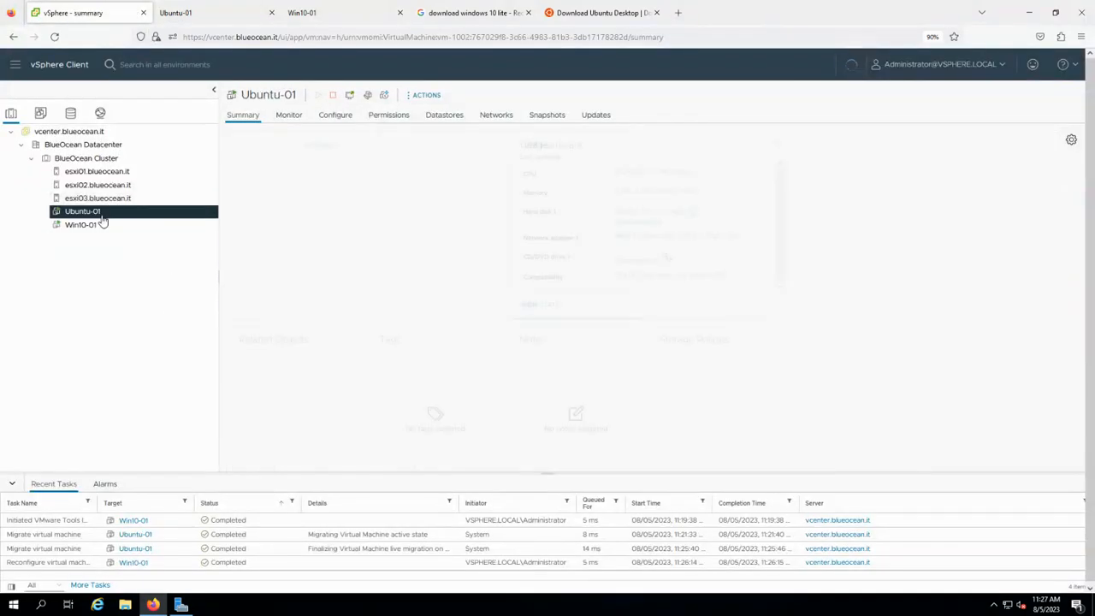
In Ubuntu-01's Edit Settings, attach Network adapter 1 to the MGMT network.
right_click(101, 212)
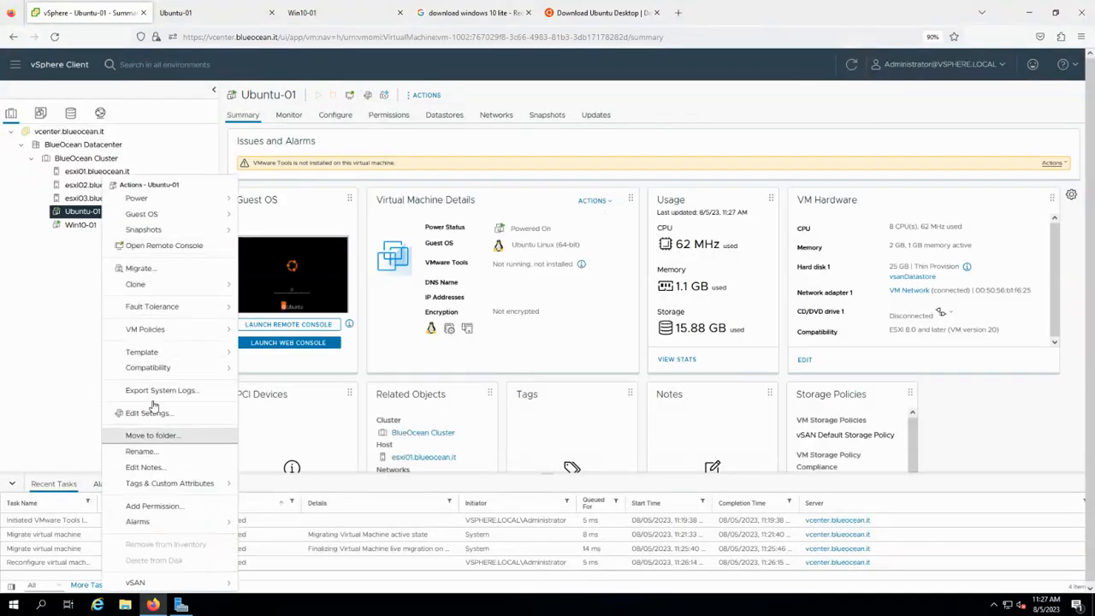
click(584, 348)
scroll(585, 348, down, 2)
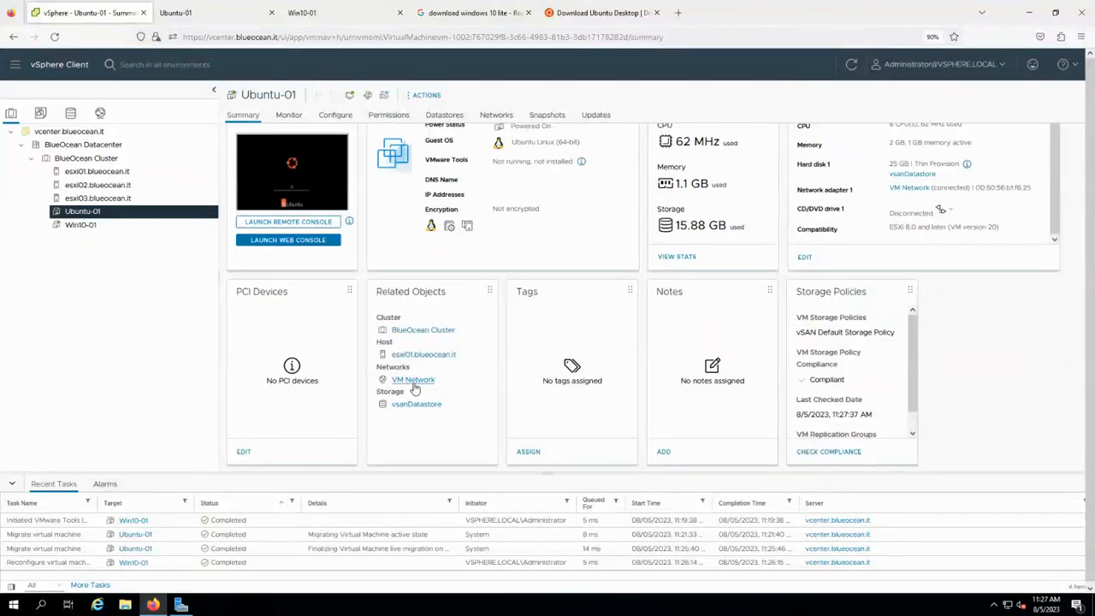
right_click(99, 215)
click(163, 415)
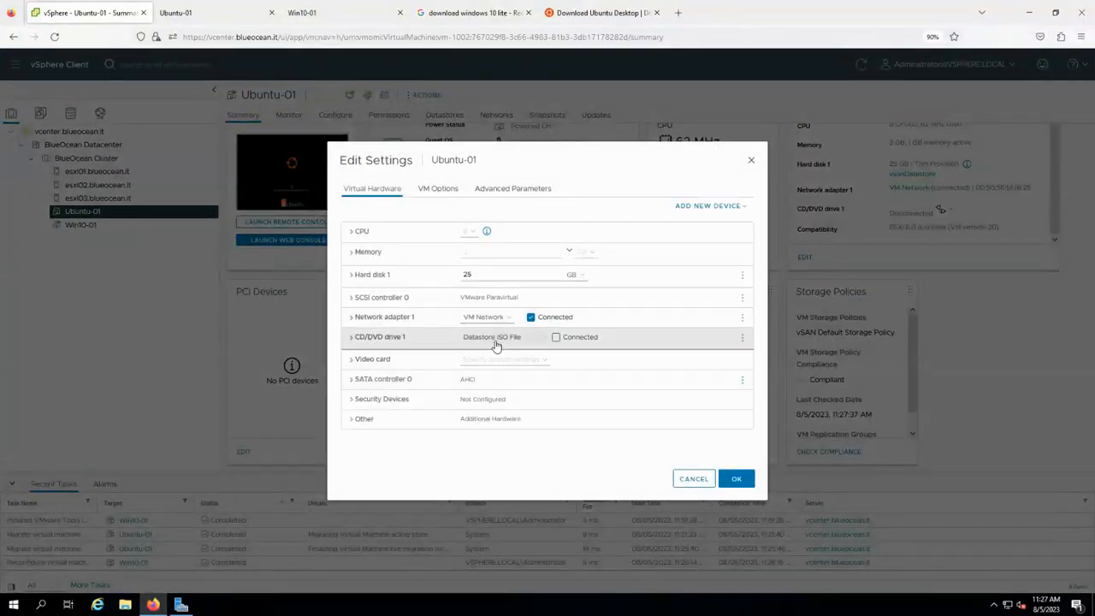
click(499, 318)
click(479, 343)
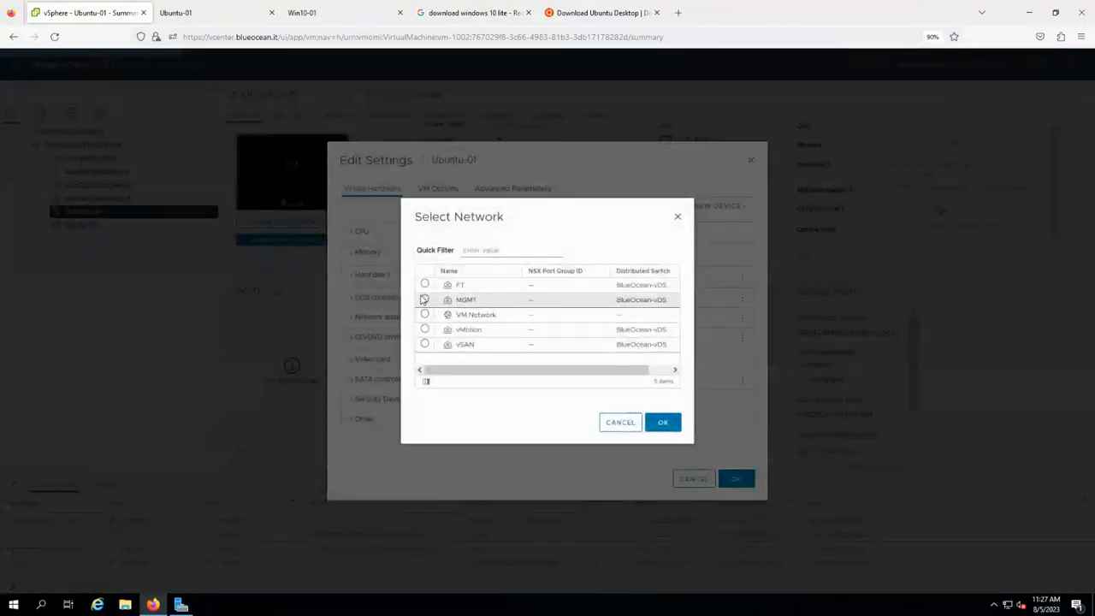
click(425, 300)
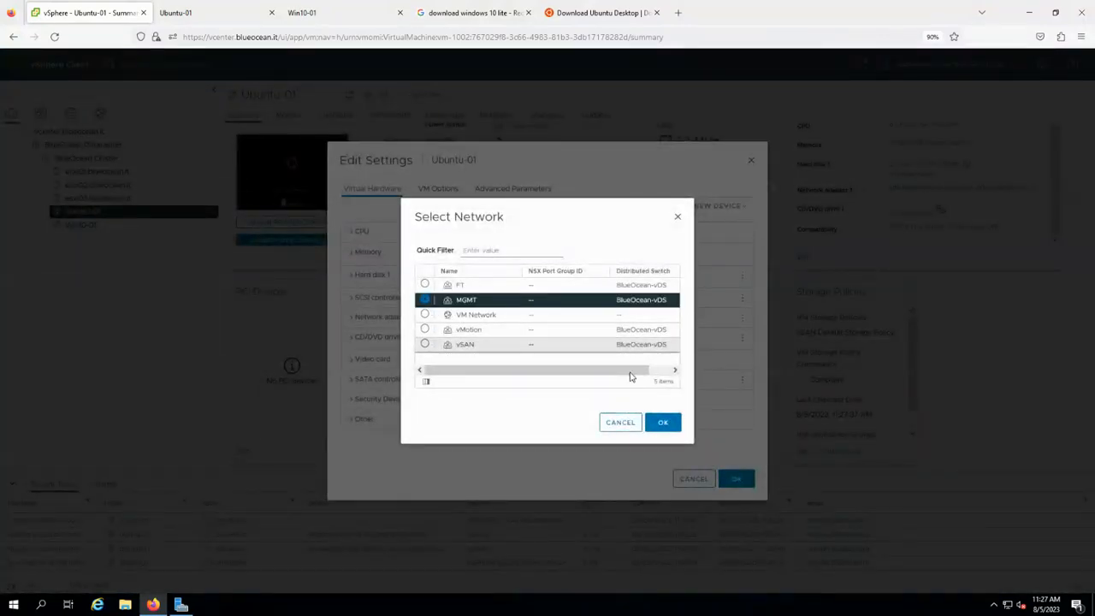
click(661, 423)
Set CD/DVD drive 1 to Client Device and save the hardware settings.
click(504, 338)
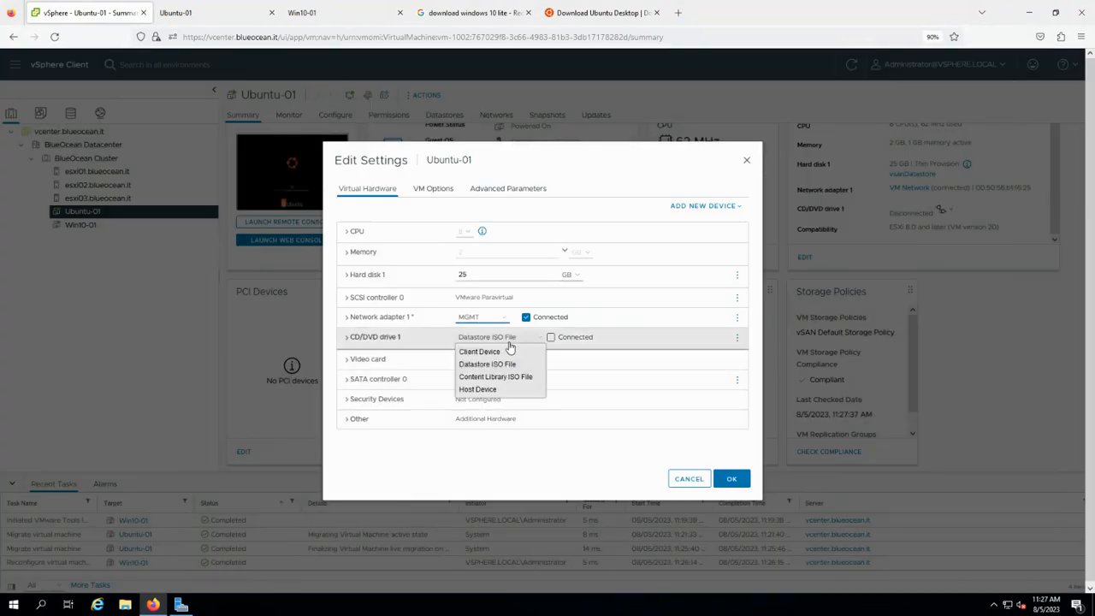
click(508, 360)
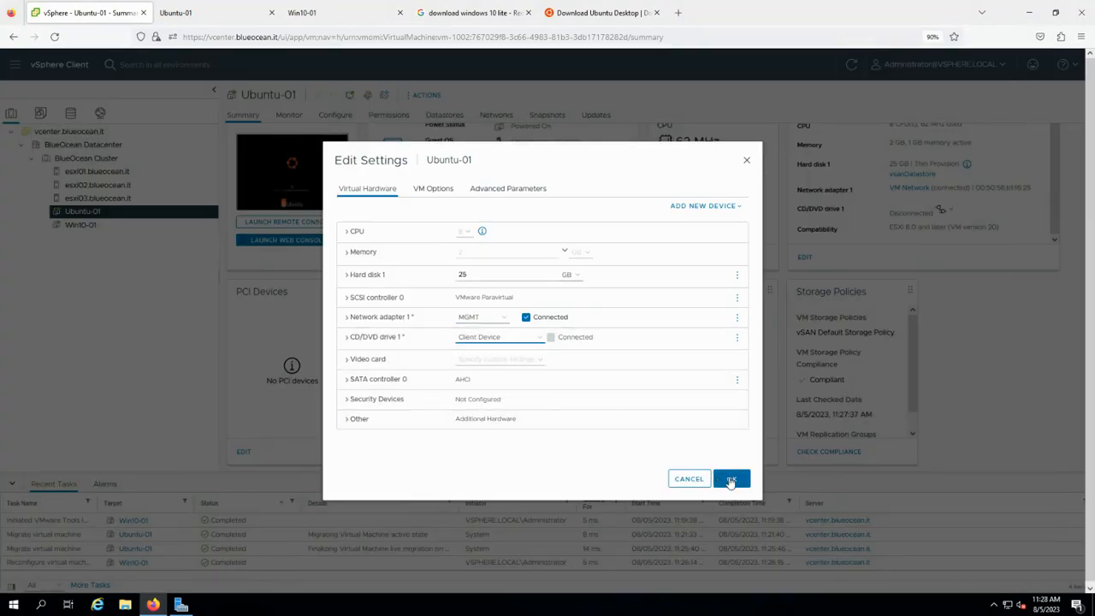
click(726, 479)
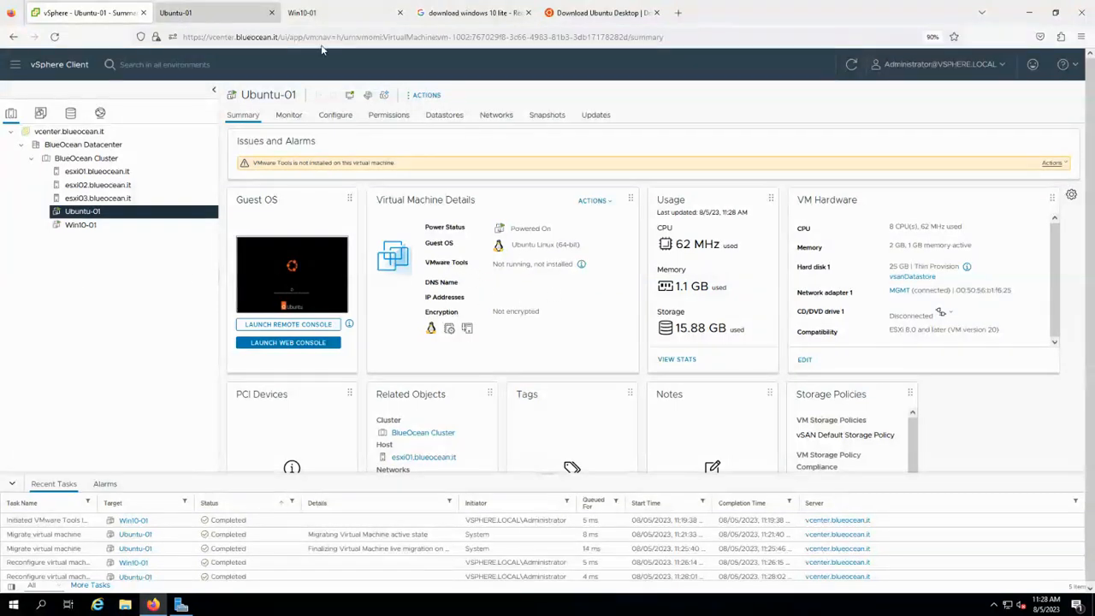
Confirm the installation medium is removed so Ubuntu-01 reboots from its disk.
click(204, 19)
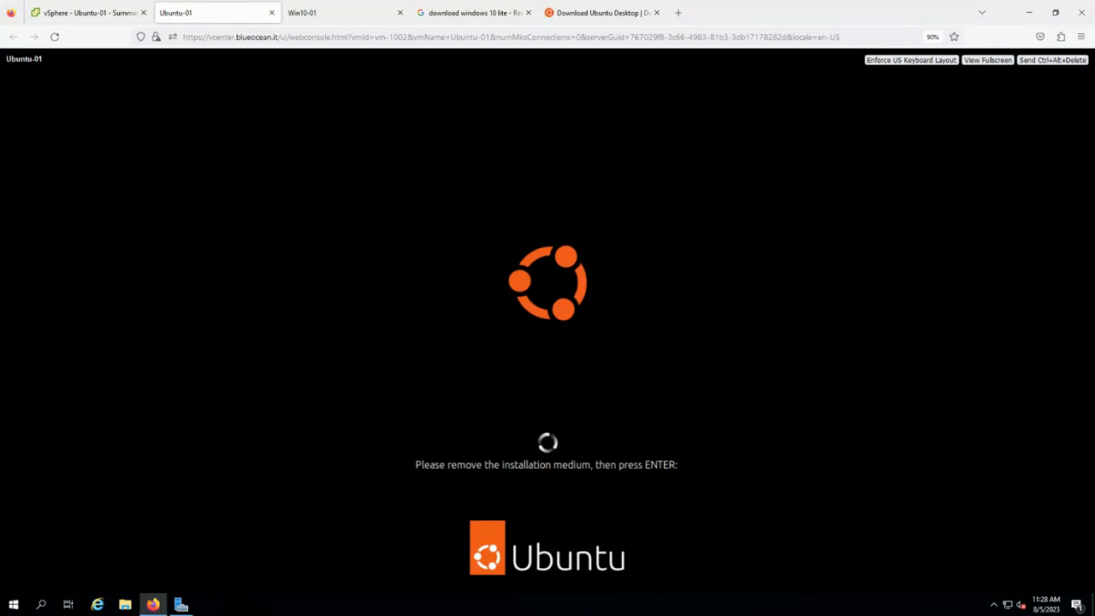
key(Return)
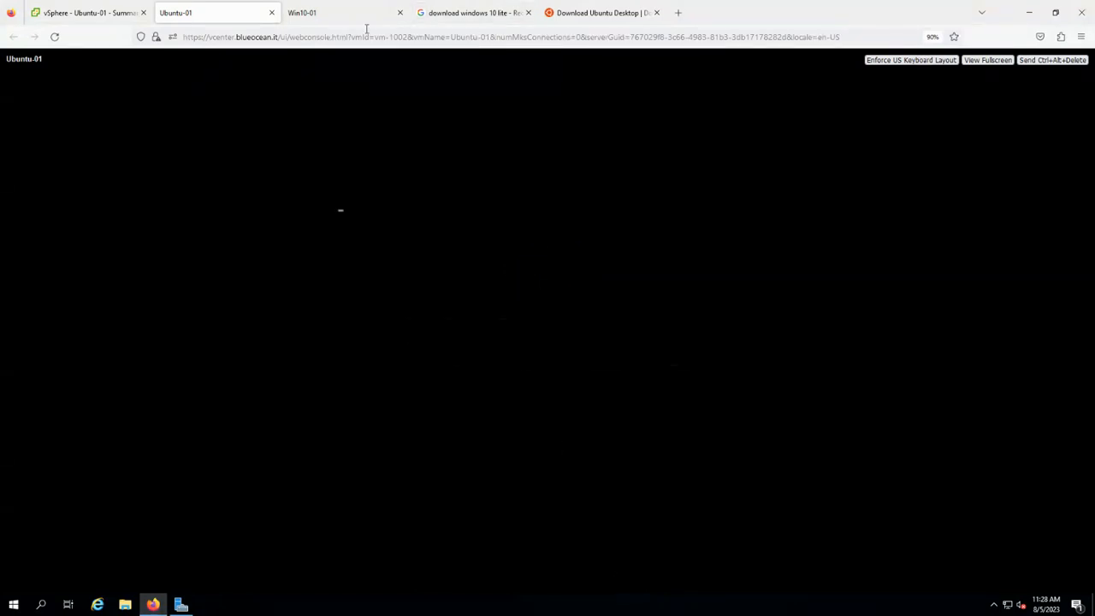
click(338, 21)
click(209, 15)
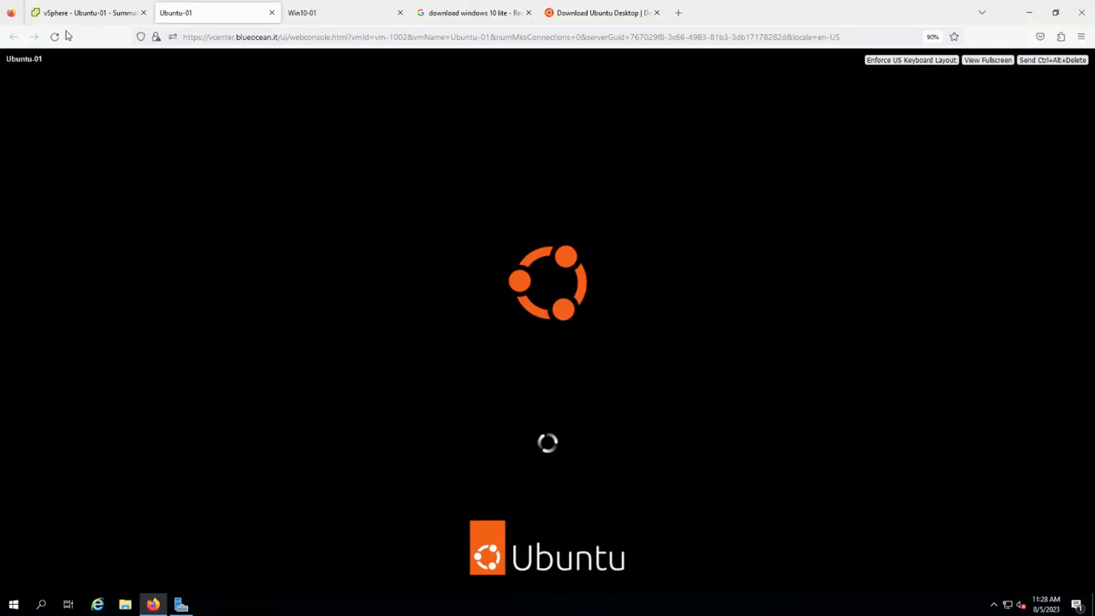
Check Win10-01's console and summary while Ubuntu-01 boots to its login screen.
click(309, 17)
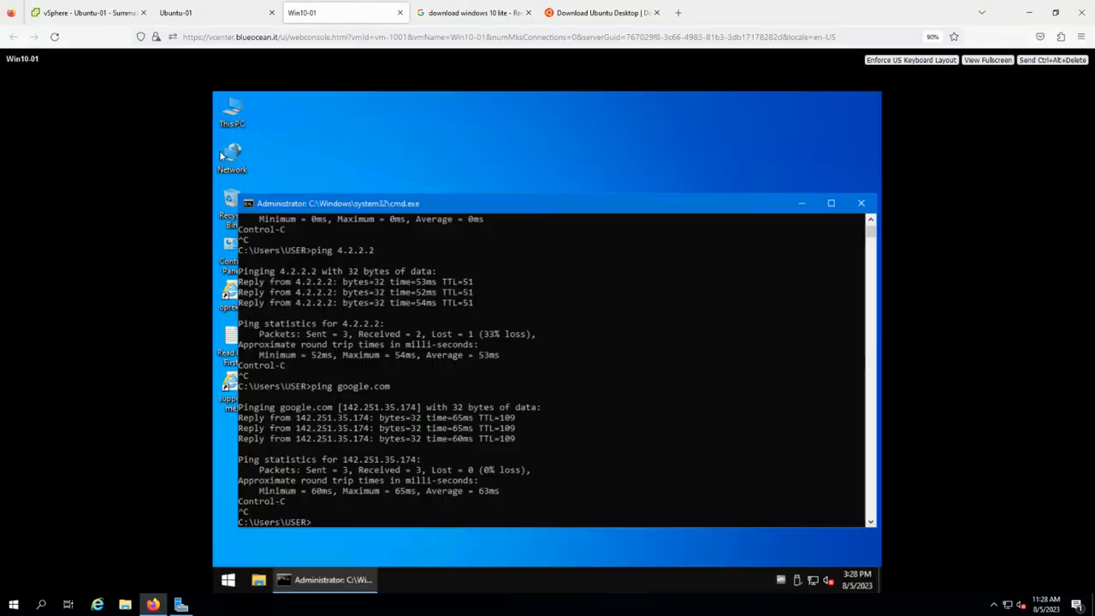
click(88, 17)
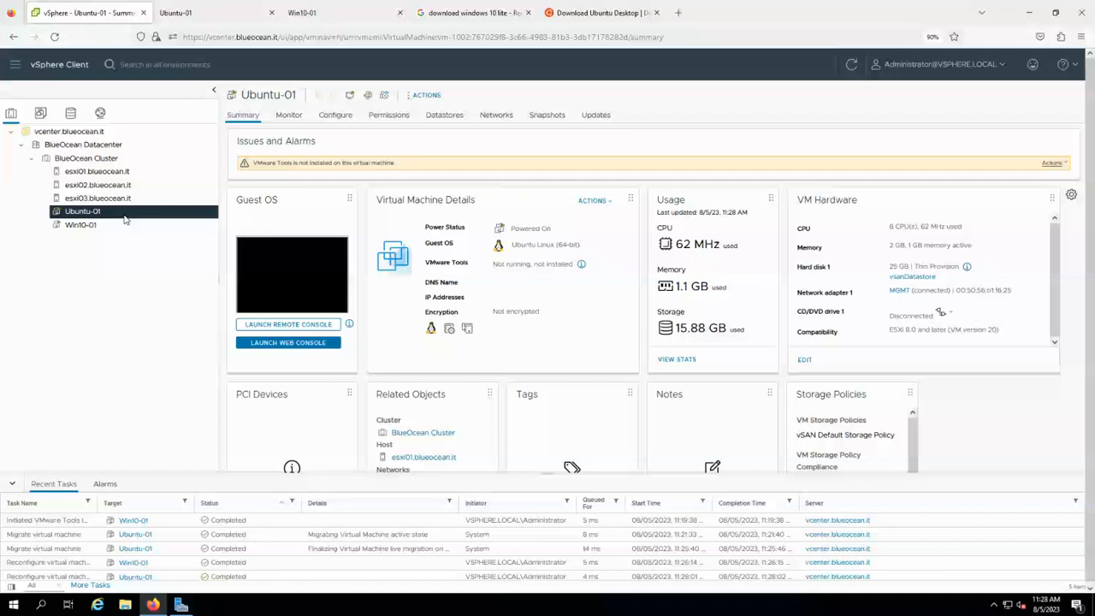
click(125, 222)
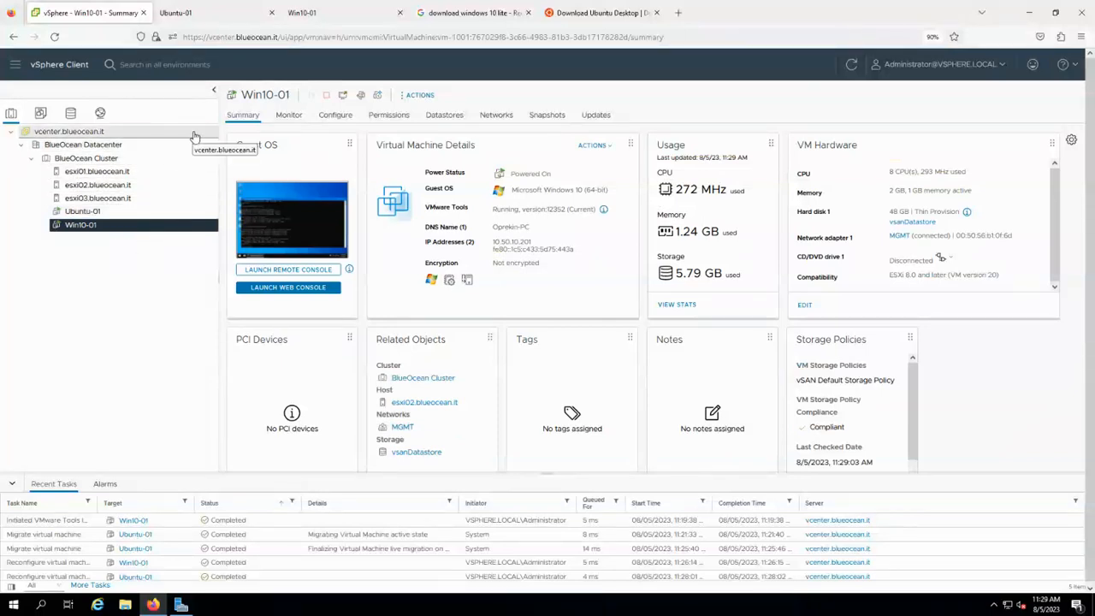
click(313, 14)
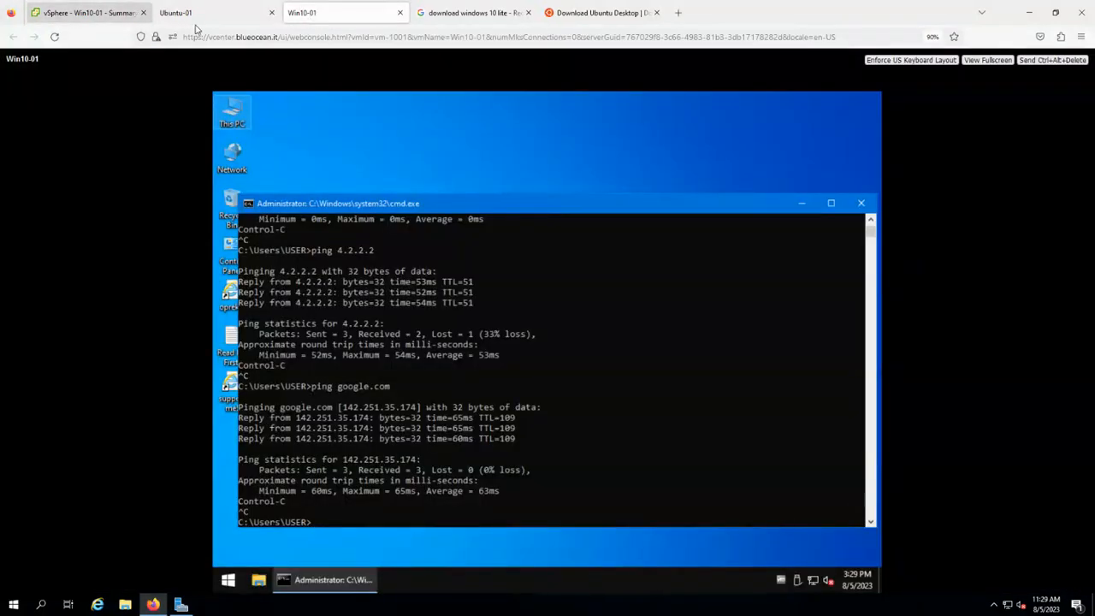
click(229, 17)
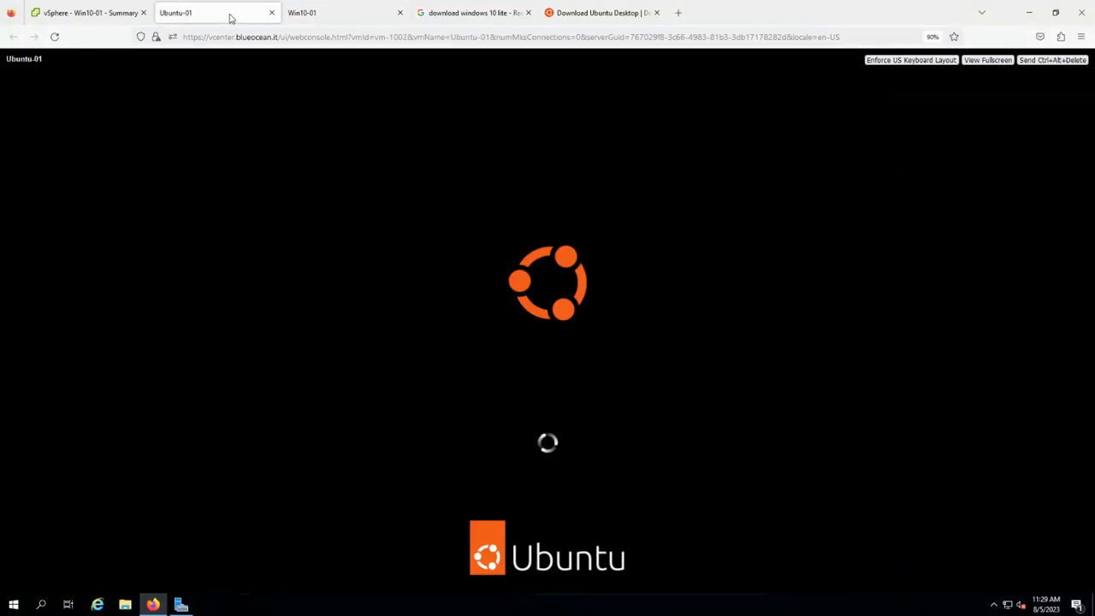
click(112, 13)
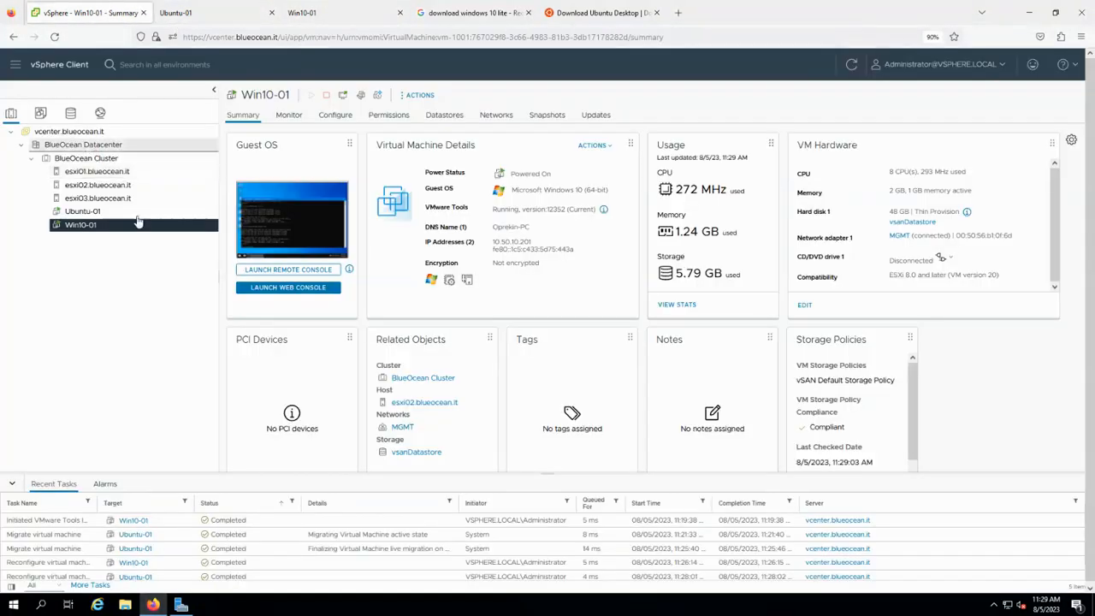
click(228, 15)
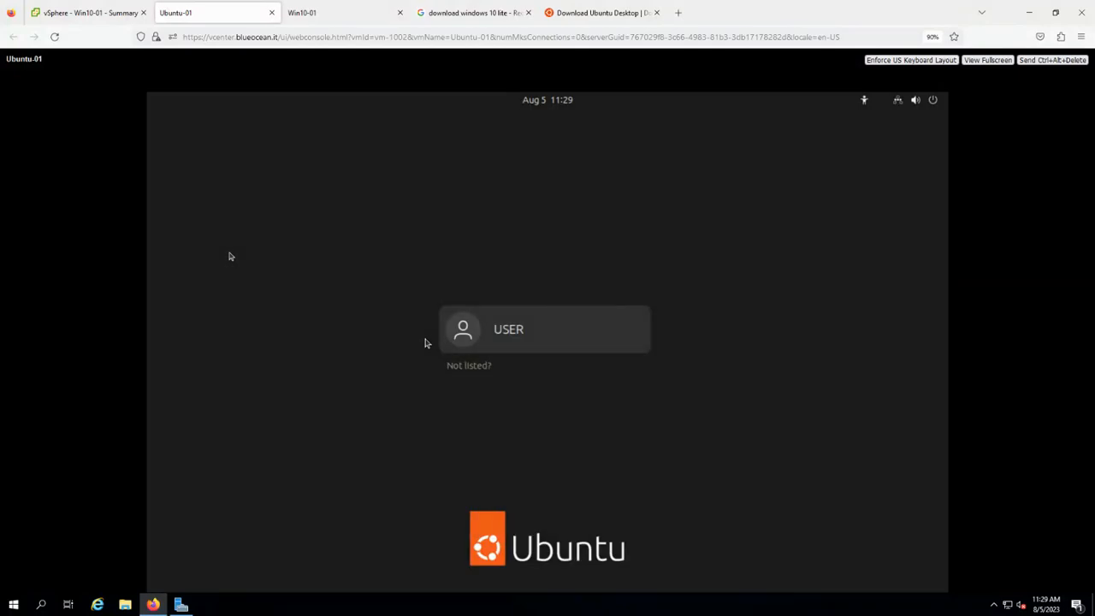
Log in to Ubuntu-01 with the local user account and its password.
click(556, 351)
text(1234)
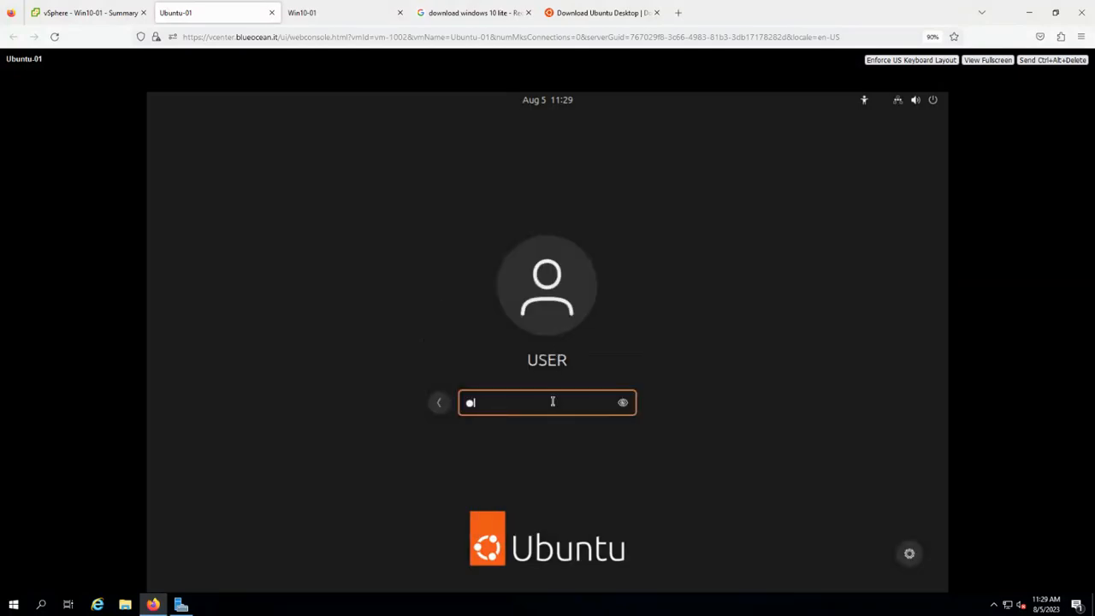
key(Return)
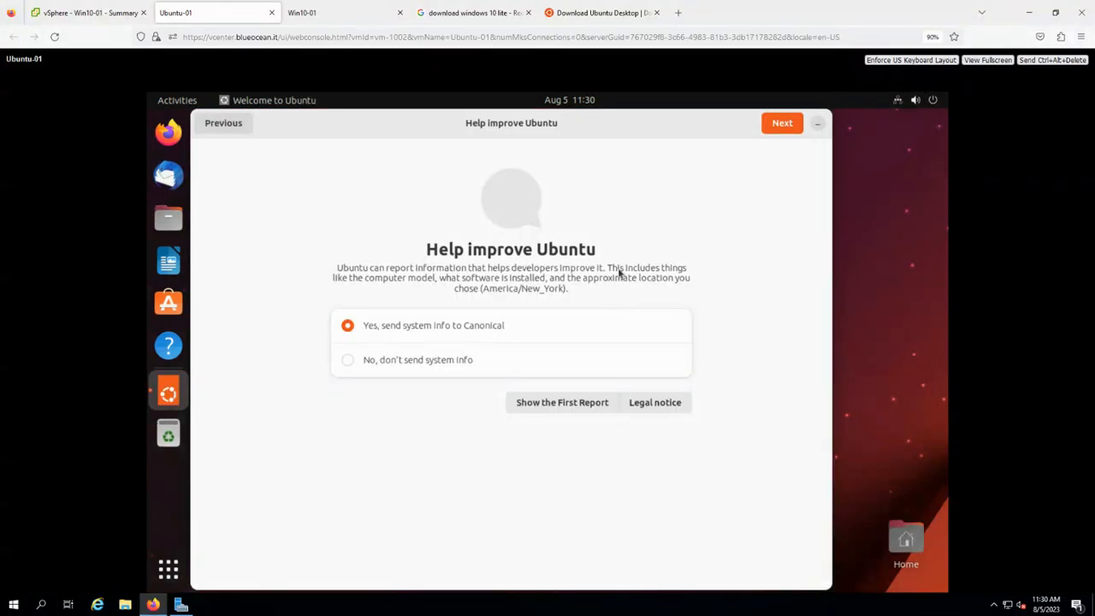
Choose 'No, don't send system info' and step through the Welcome pages to Done.
click(419, 361)
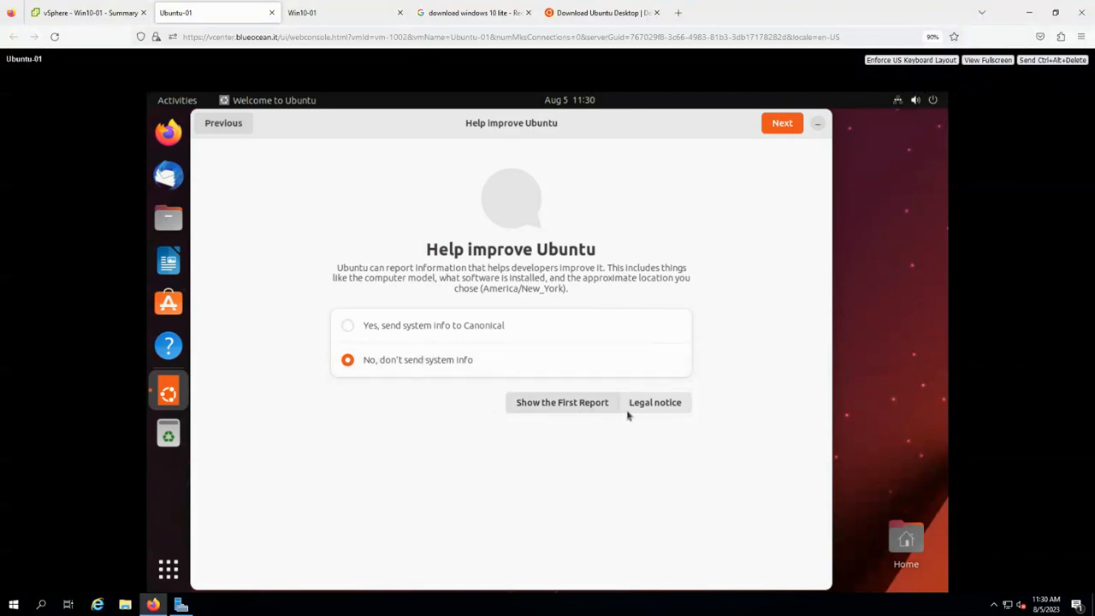
click(791, 125)
click(768, 126)
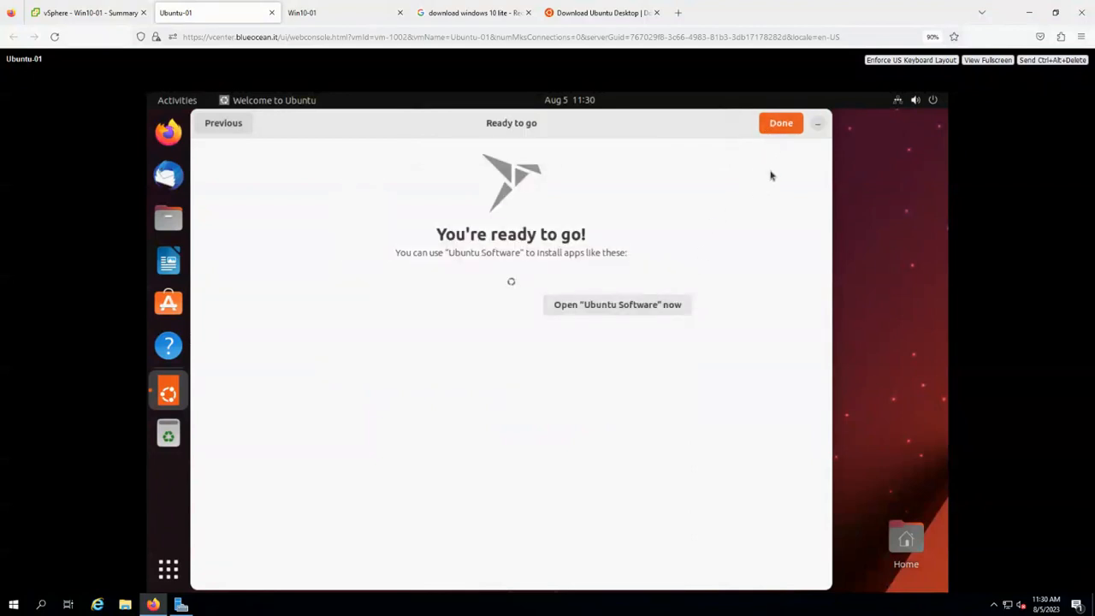
click(780, 124)
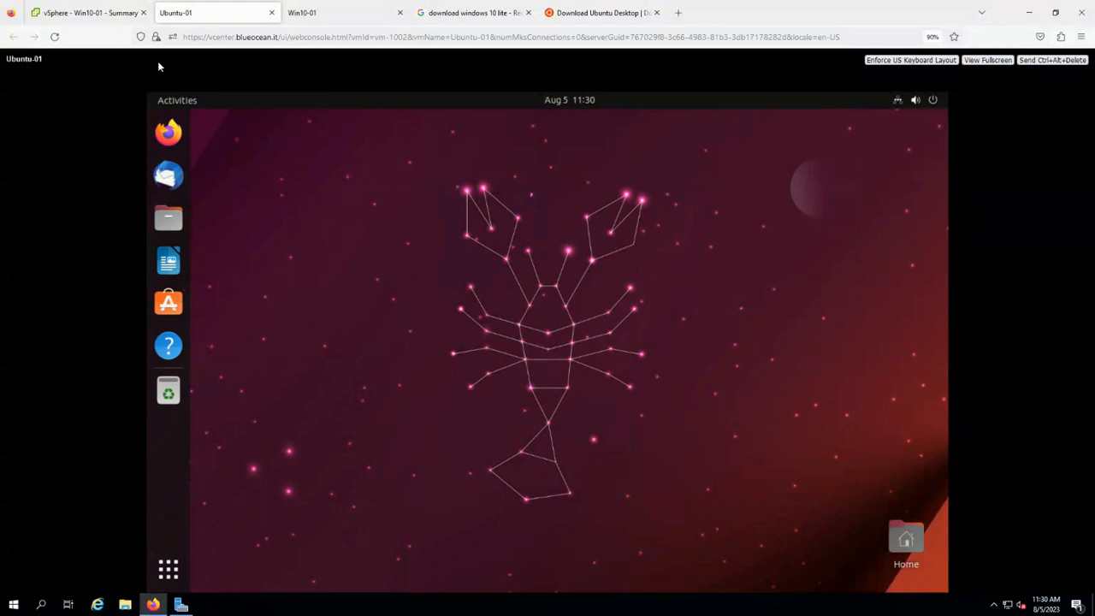
Run Guest OS > Install VMware Tools on Ubuntu-01, mount the disc, and view its console.
click(44, 13)
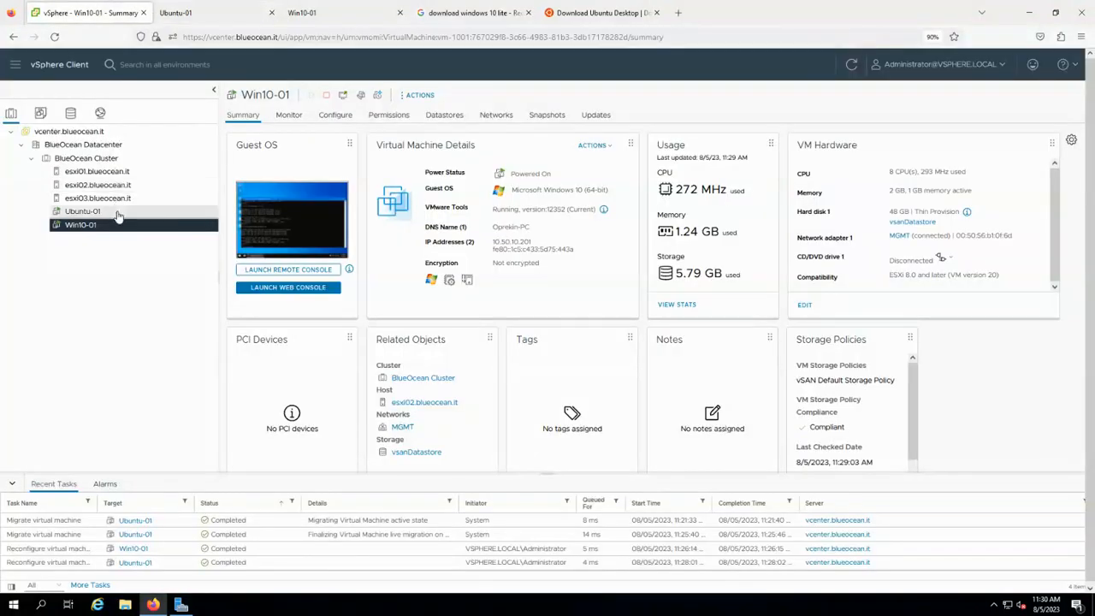
click(118, 213)
right_click(118, 214)
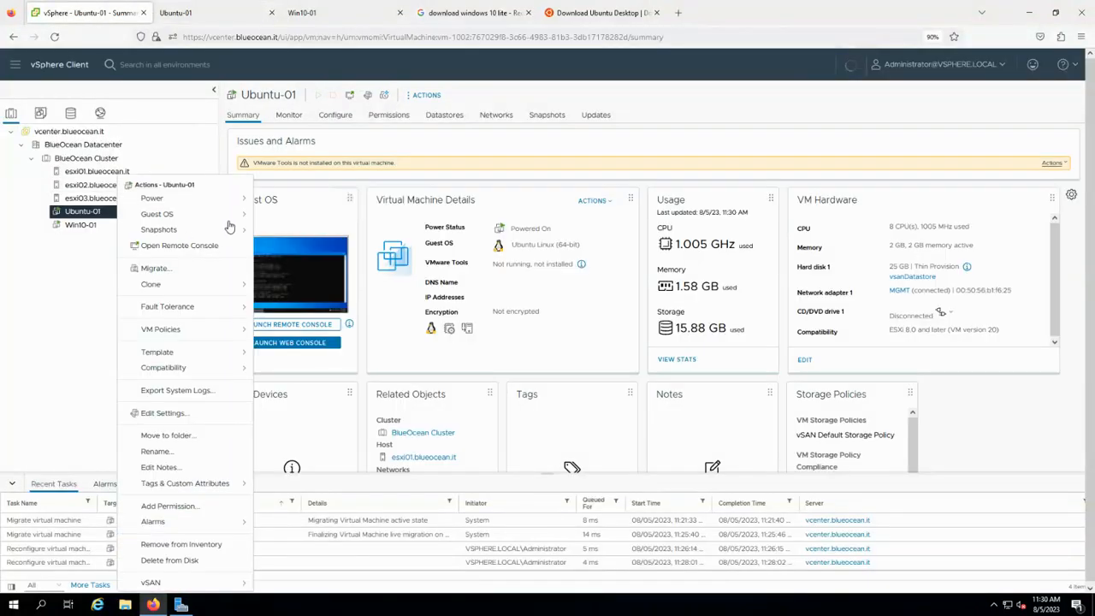
mouse_move(206, 222)
click(313, 244)
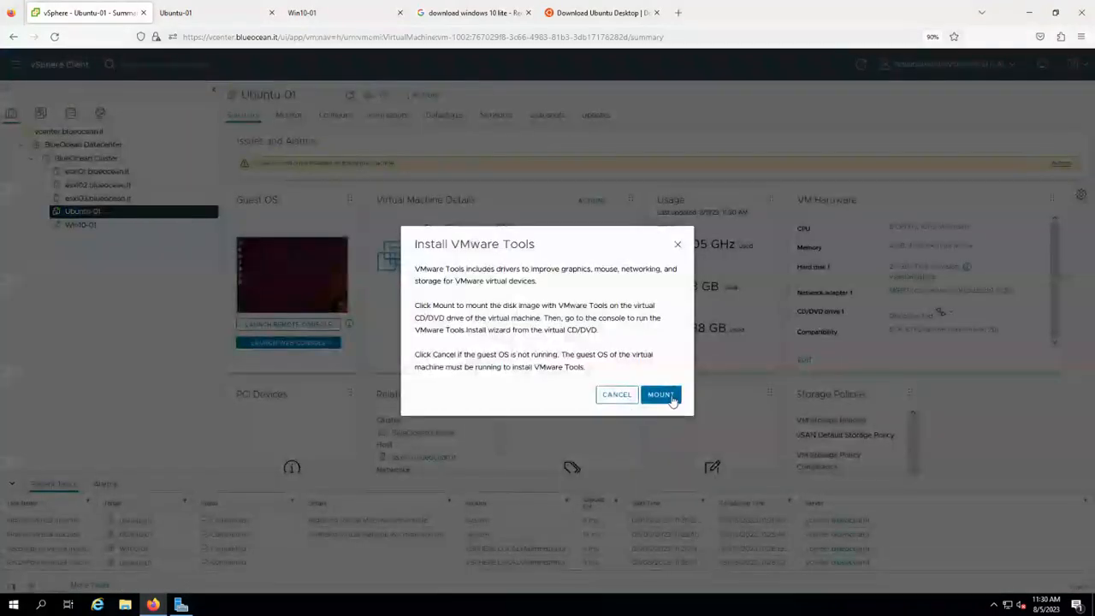
click(661, 395)
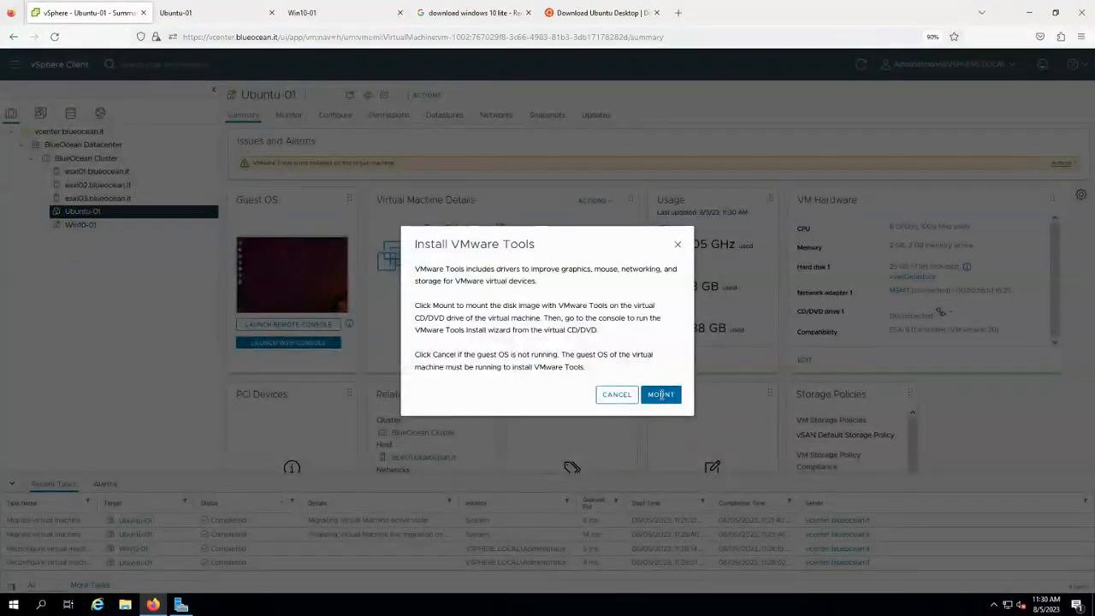
click(210, 19)
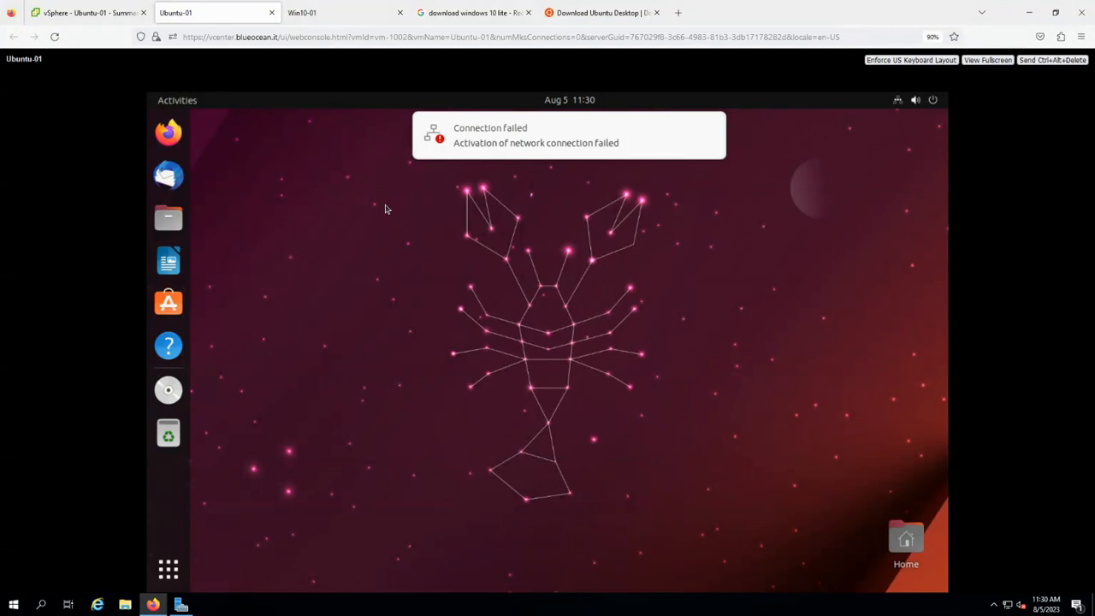
Search Google for 'vmware tools ubuntu' in a new tab, then return to the Ubuntu-01 console.
click(680, 14)
text(vmw)
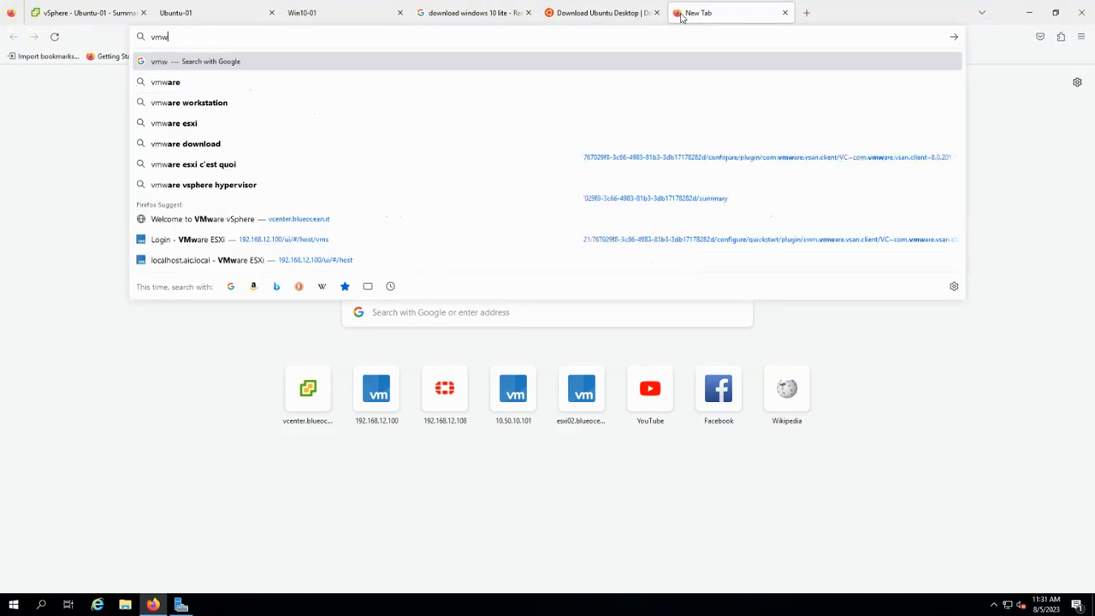
key(BackSpace)
key(BackSpace)
text(vmware tools)
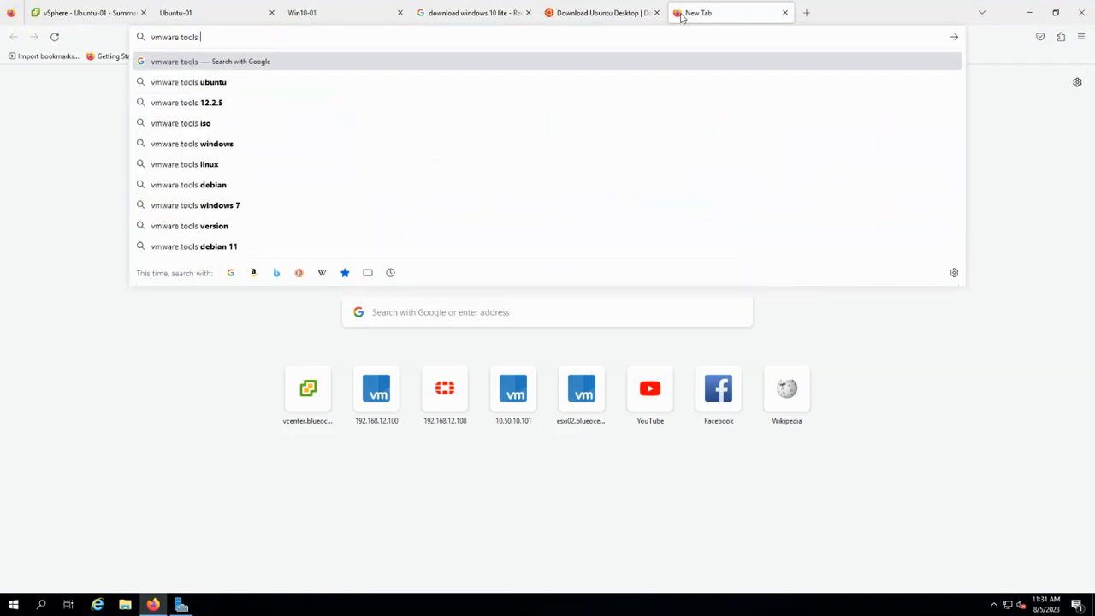
text( ubuntu)
key(Return)
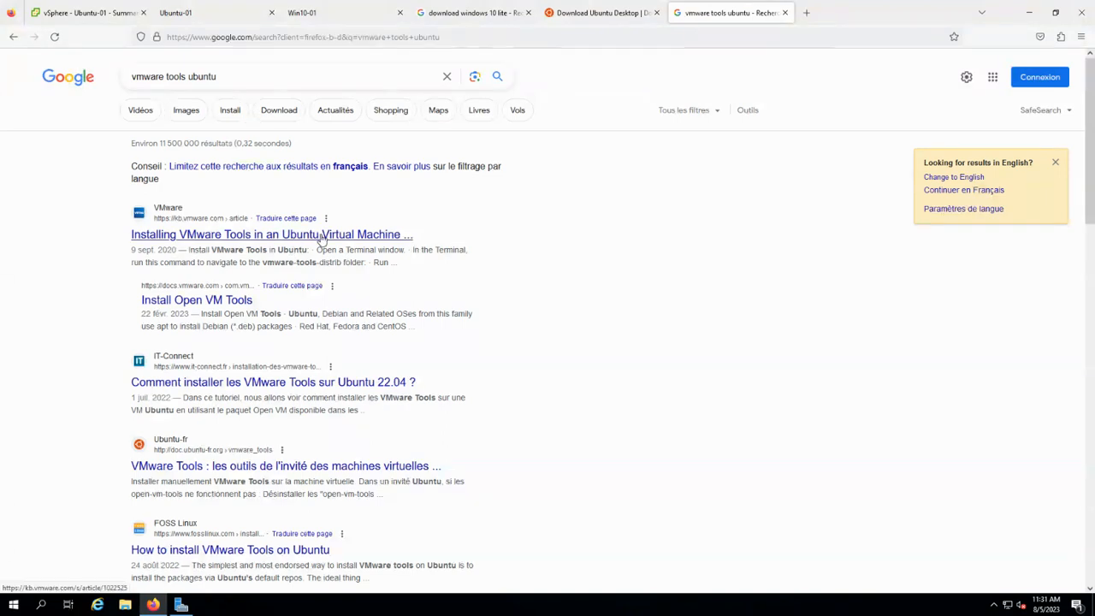
click(225, 22)
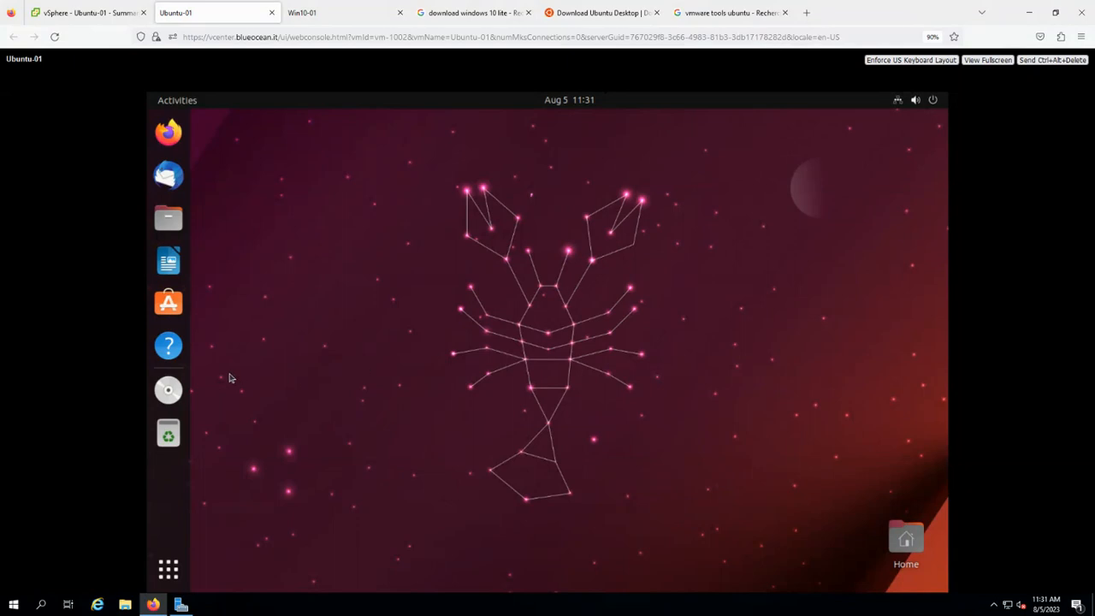
Open Terminal and create the /mnt/cdrom folder with sudo mkdir.
click(169, 569)
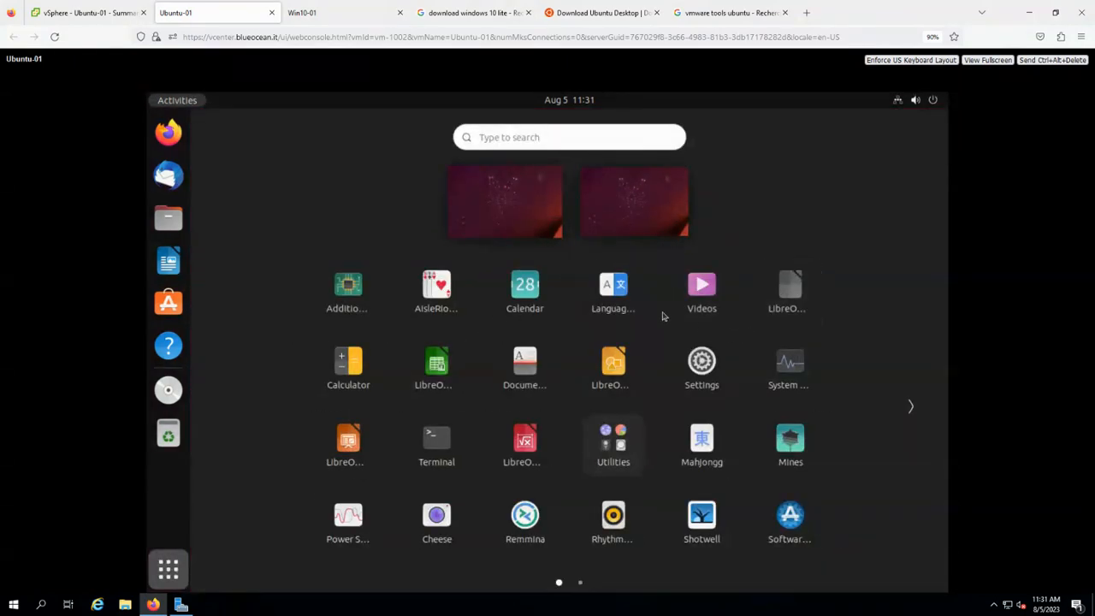
text(ermin)
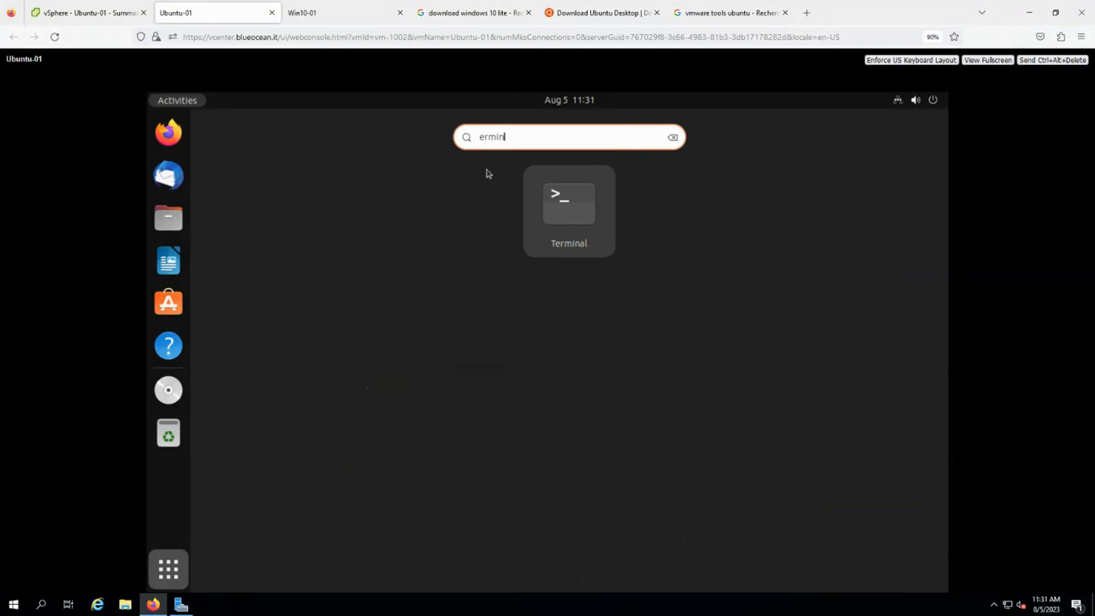
click(571, 205)
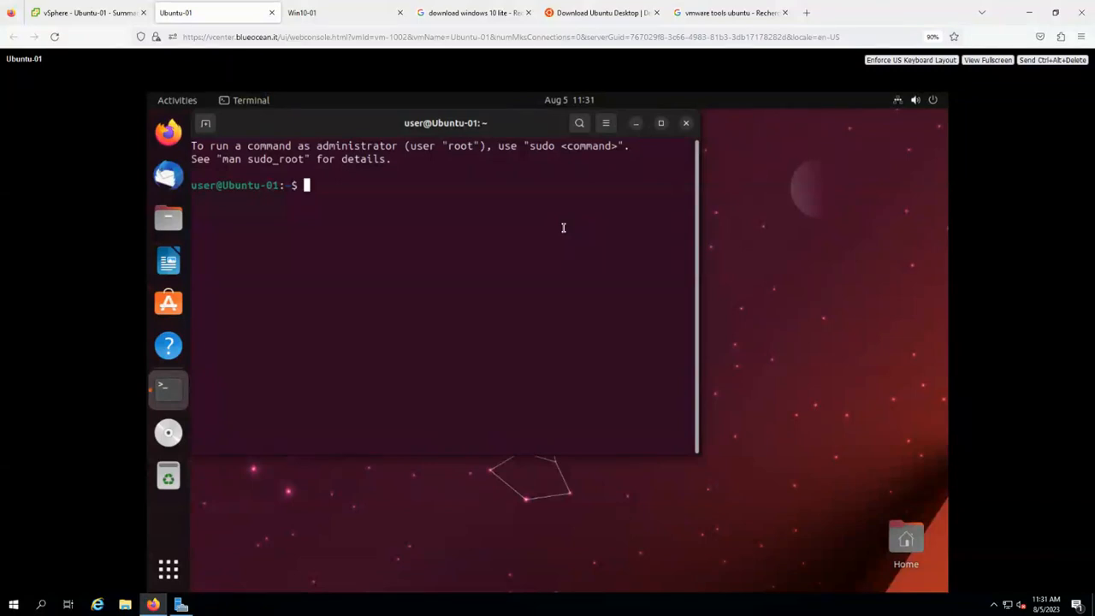
text(sudo mkdir /)
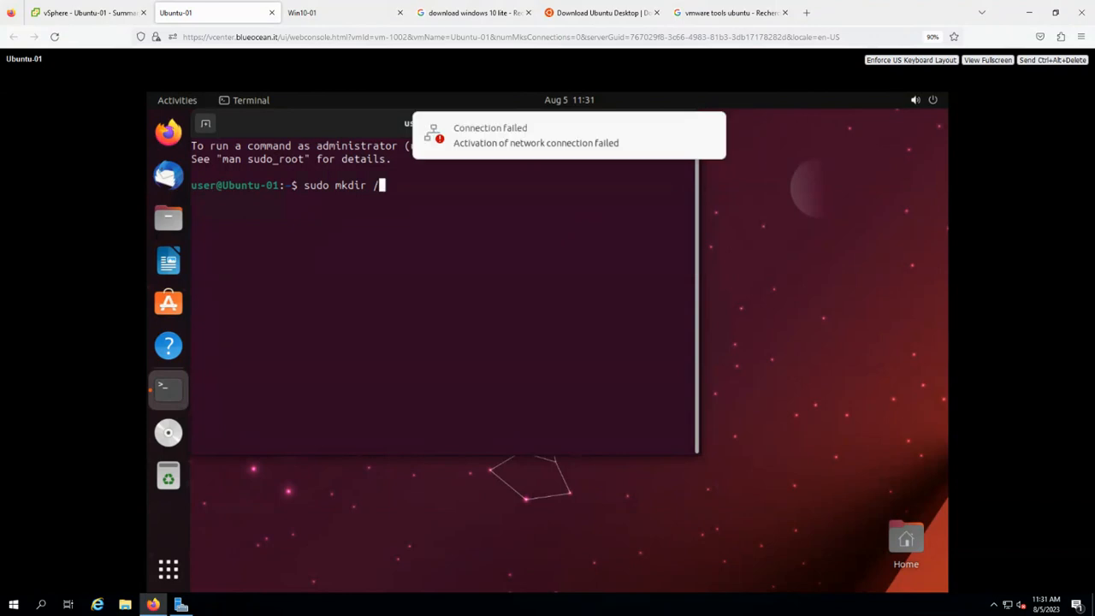
text(mnt/cdrom)
key(Return)
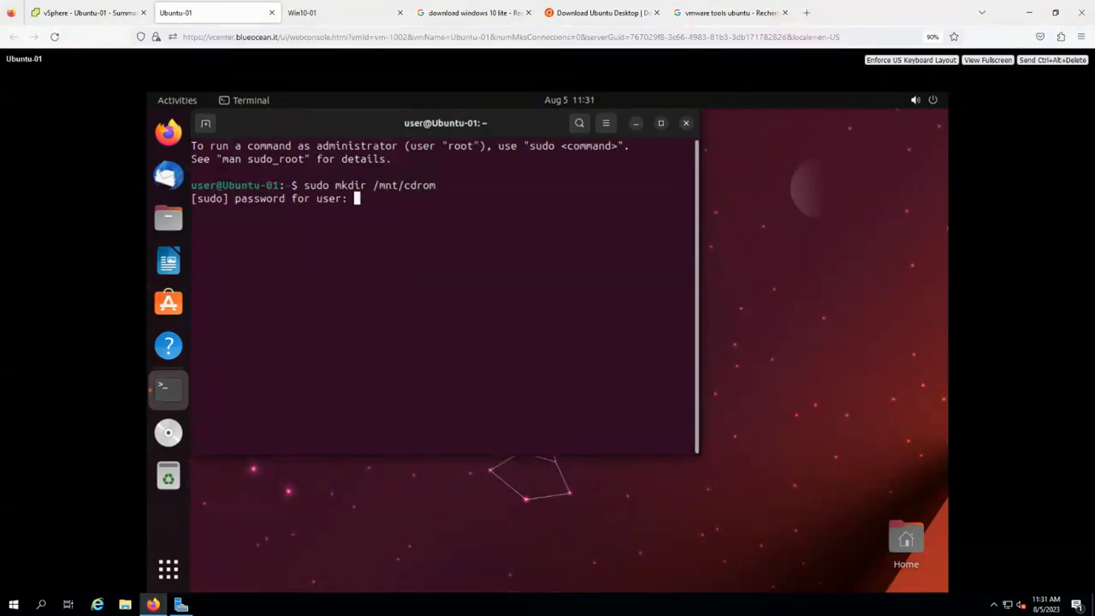
key(Return)
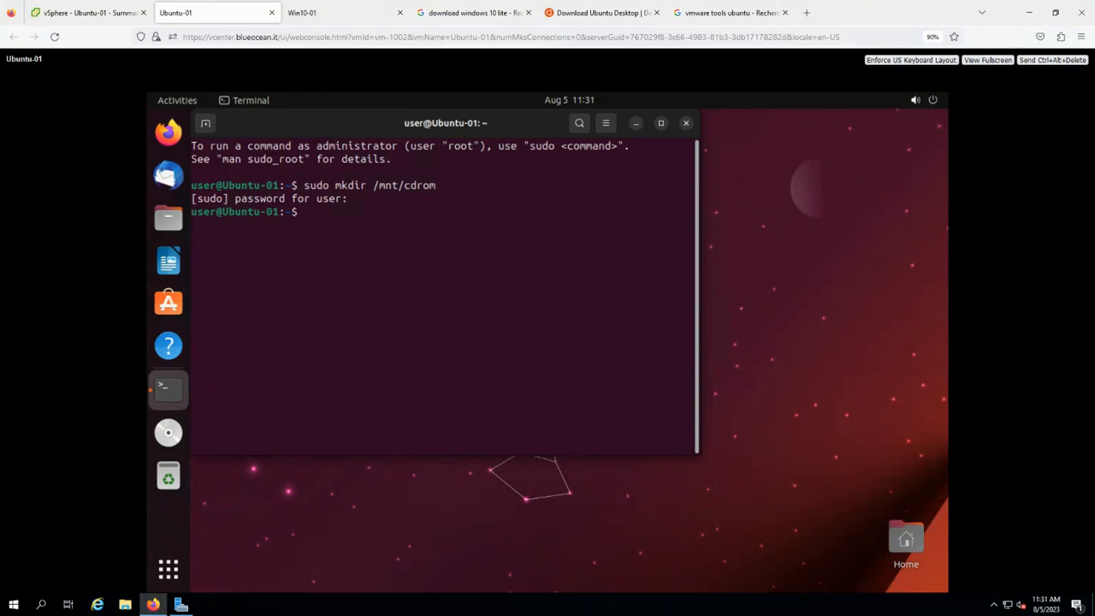
Mount /dev/cdrom at /mnt/cdrom/ with sudo mount.
text(sudo mount /dec)
key(BackSpace)
text(v/cdro)
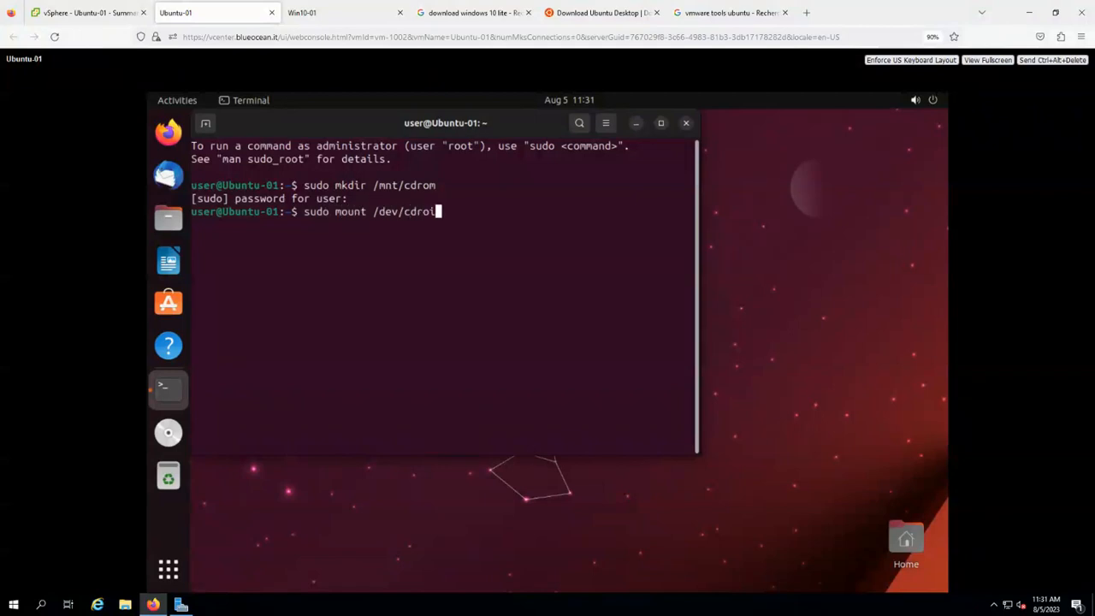
key(BackSpace)
key(BackSpace)
key(BackSpace)
text(rom /mnt/cdrom/)
key(Return)
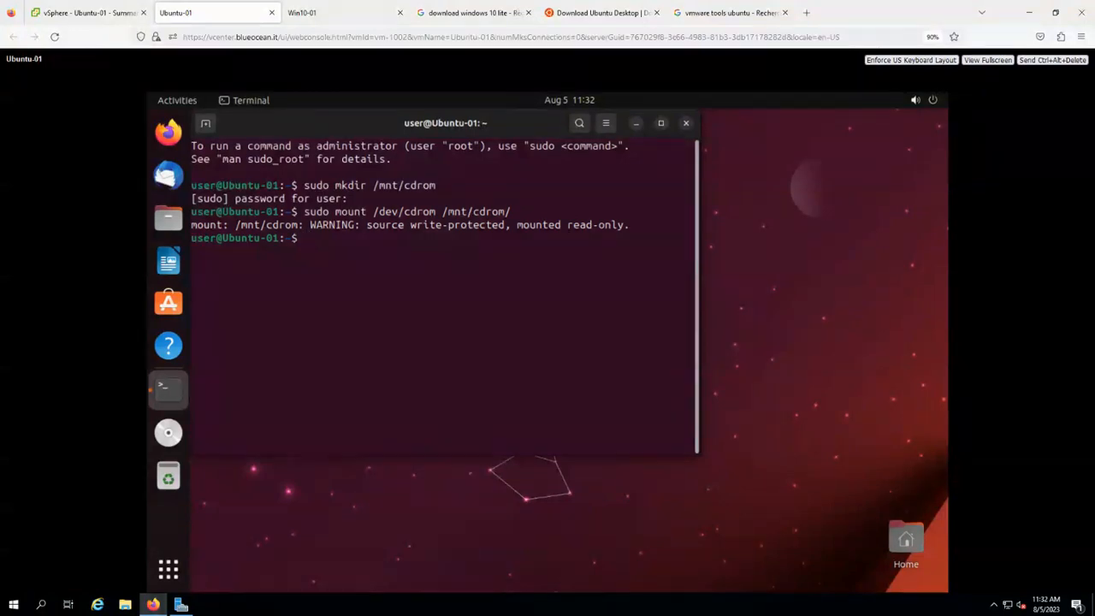
List /mnt/cdrom/ to find VMwareTools-10.3.25-20206839.tar.gz and begin the tar xzvf command.
text(ls /mnt/c)
key(Tab)
key(Return)
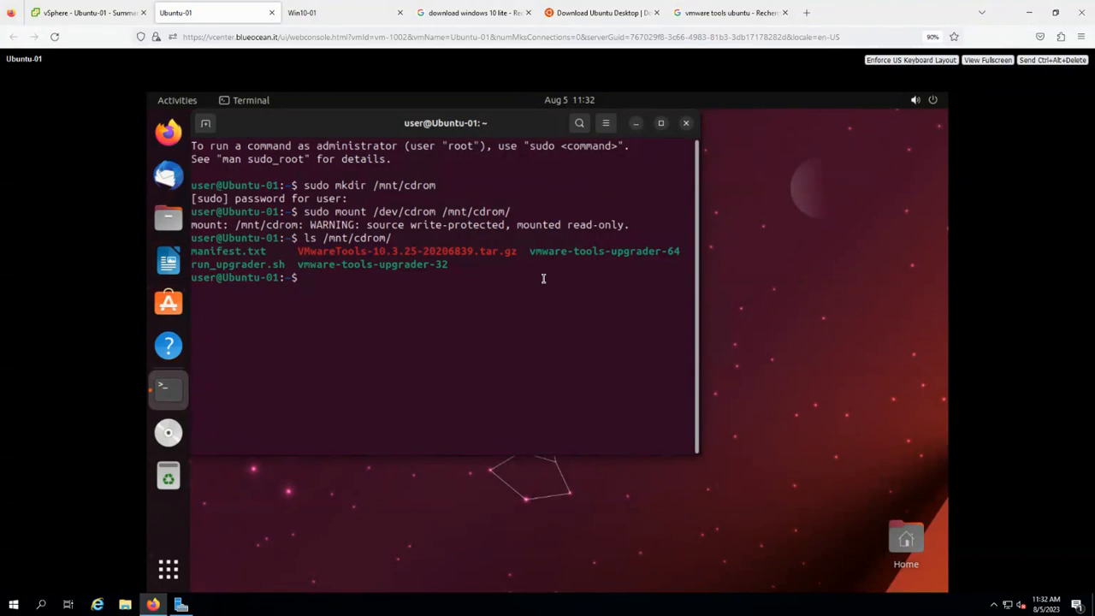
text(tar xzvf /mnt/cd)
Extract VMwareTools-10.3.25-20206839.tar.gz from /mnt/cdrom into /tmp with tar xzvf -C /tmp.
key(Tab)
text(VM)
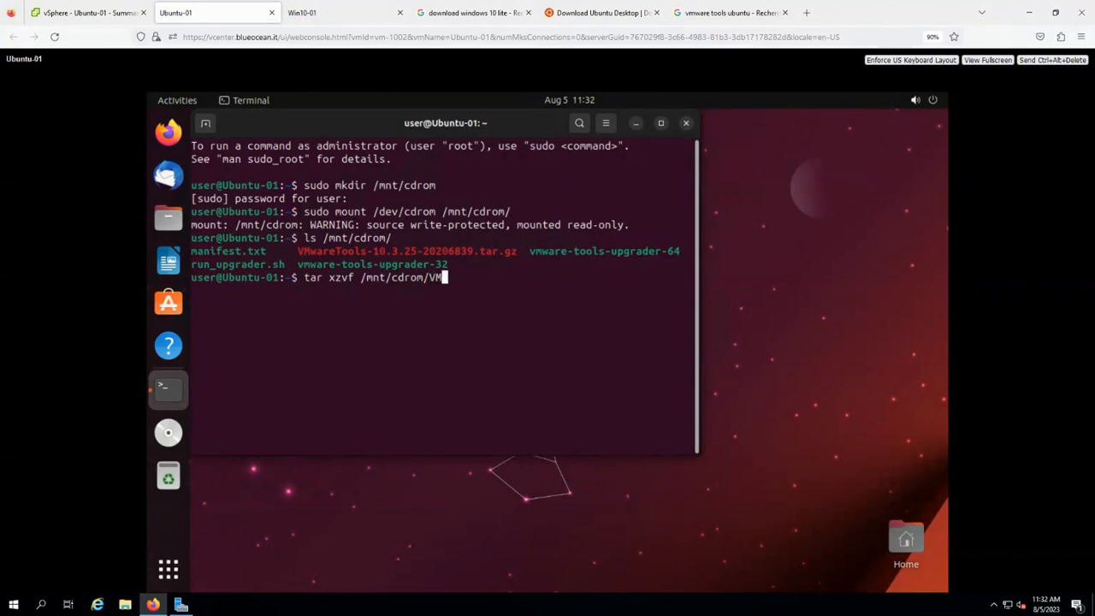
key(Tab)
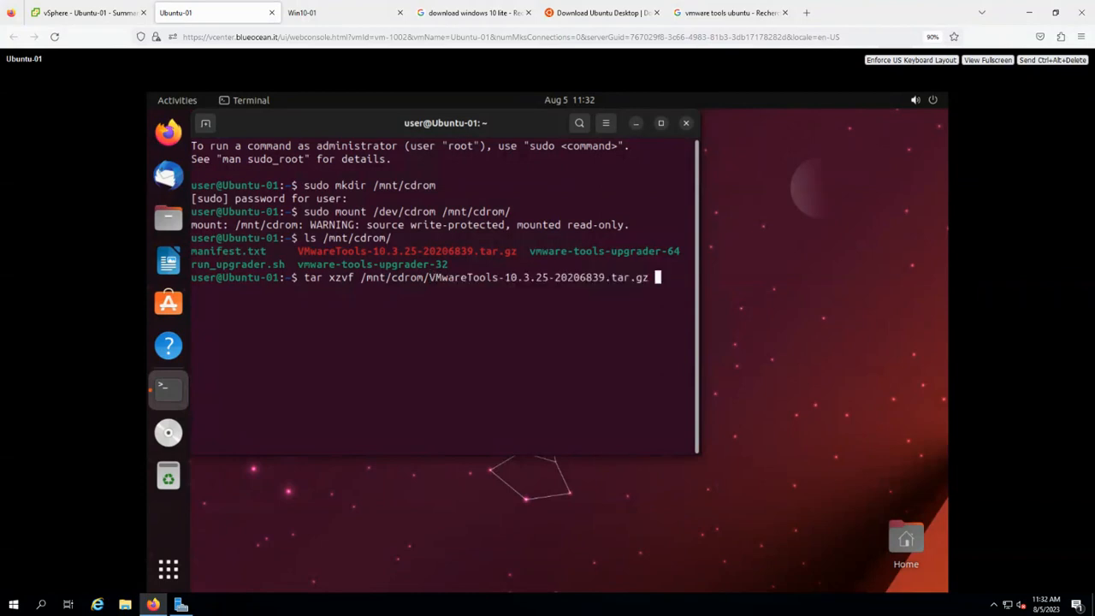
text(-C /tmp/)
key(Return)
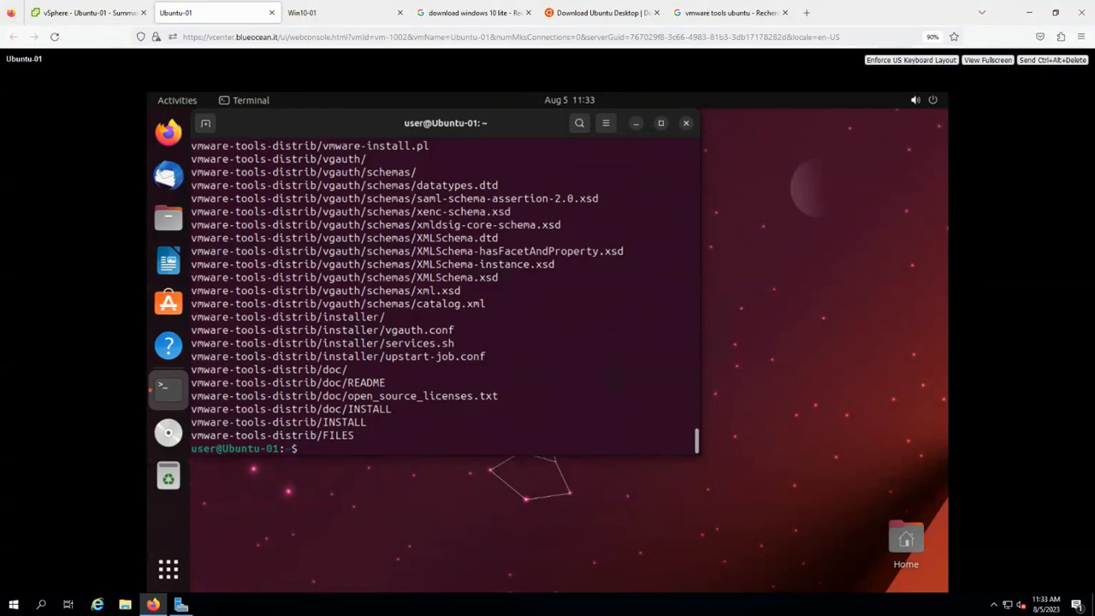
List the home folder, the CD, and /tmp/ to confirm the vmware-tools-distrib folder.
text(ls)
key(Return)
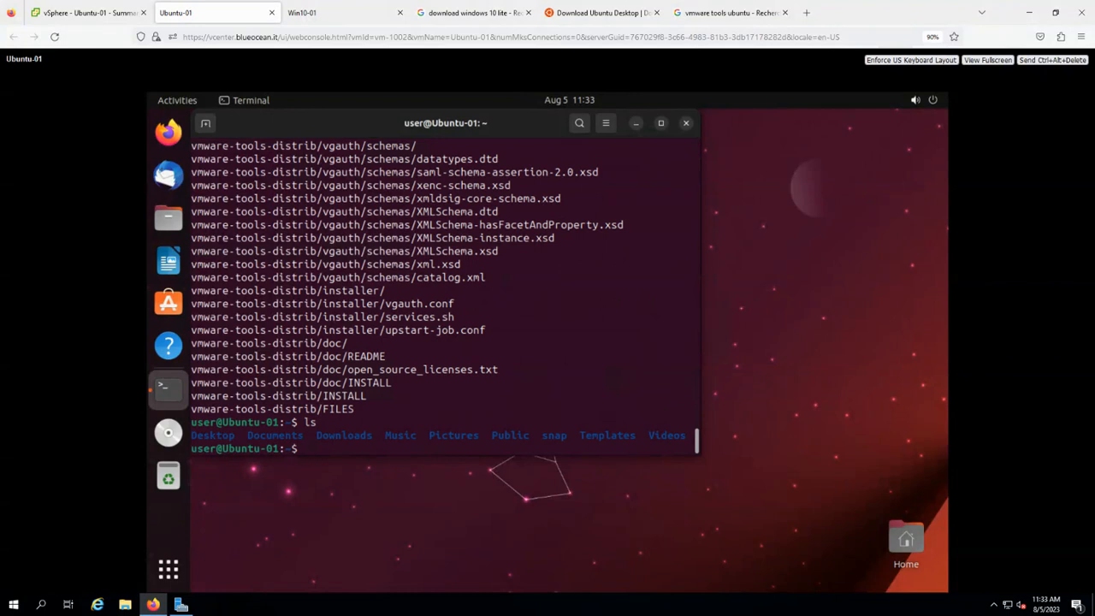
text(ls /mnt/cdr)
key(Tab)
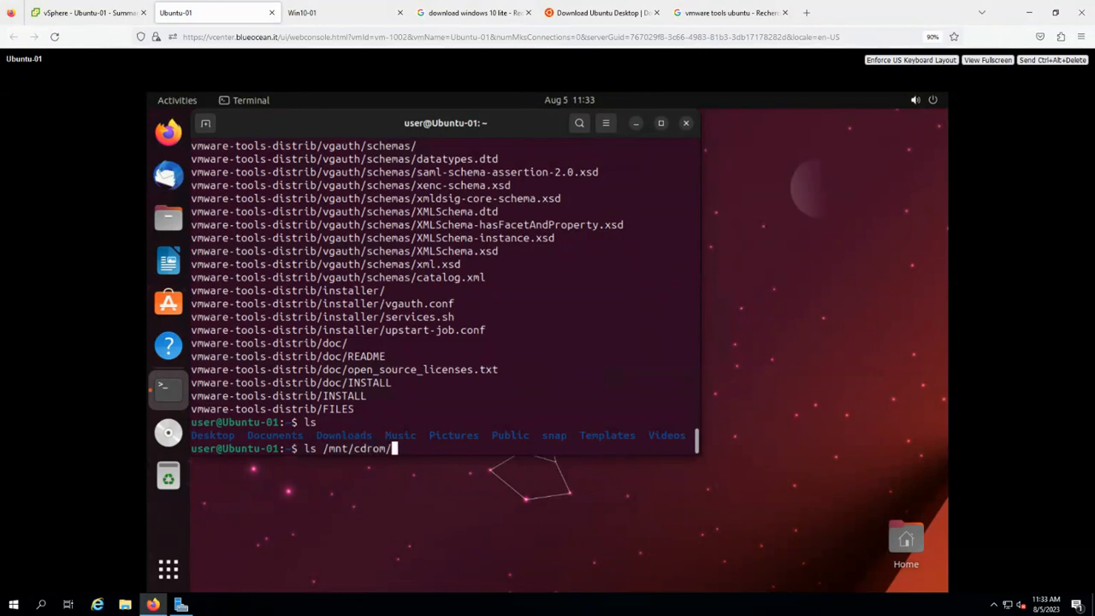
key(Return)
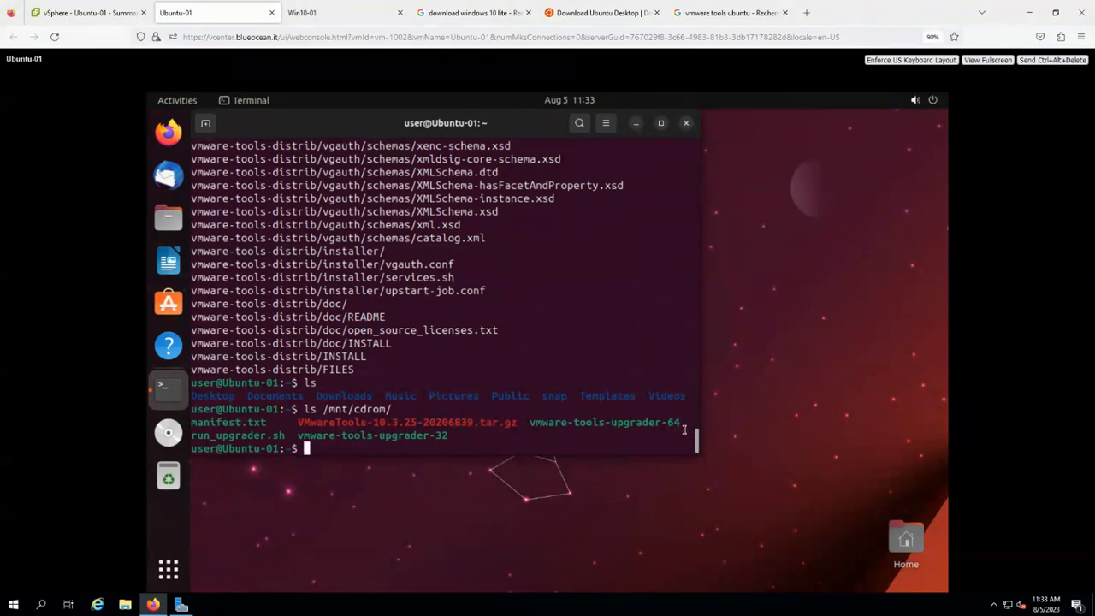
drag(697, 440, 668, 456)
key(BackSpace)
key(BackSpace)
text(/tmp/)
key(Return)
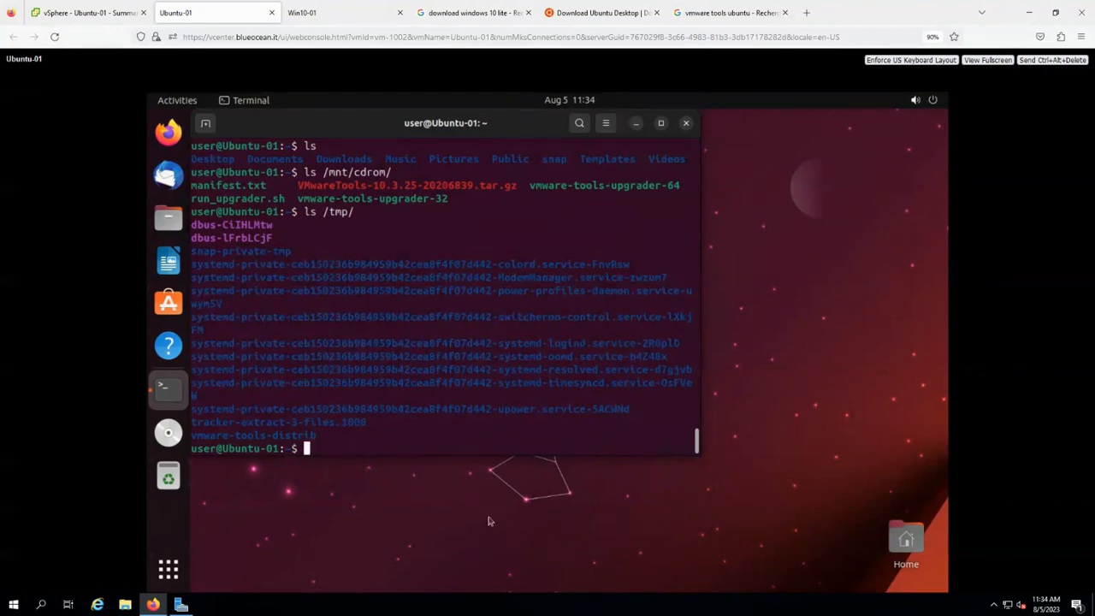
Change into /tmp/vmware-tools-distrib/ and list its contents.
text(cd /tmp/v)
key(Tab)
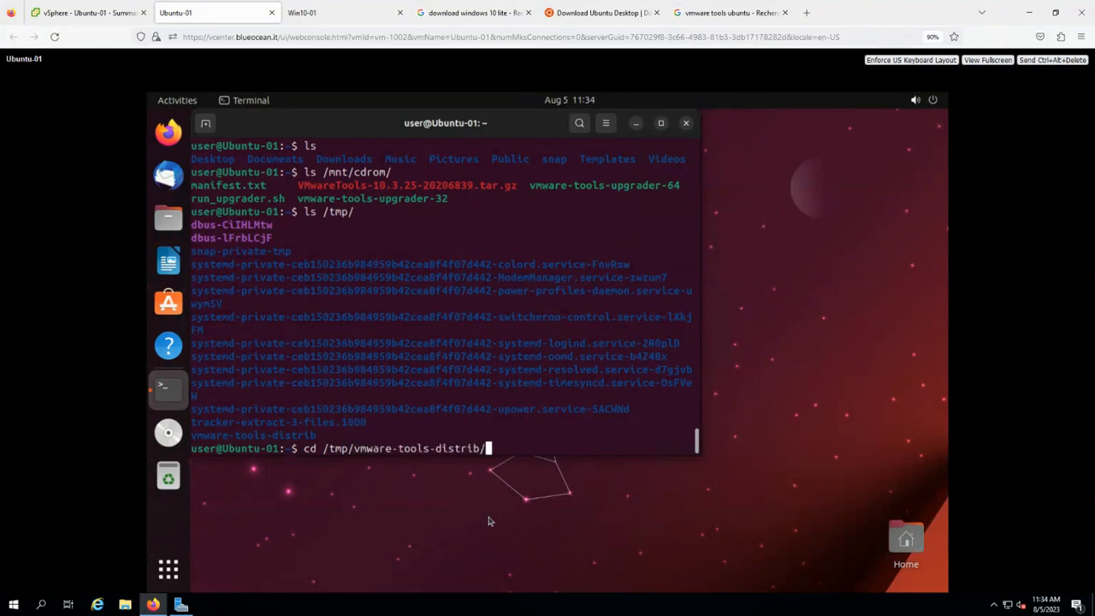
key(Return)
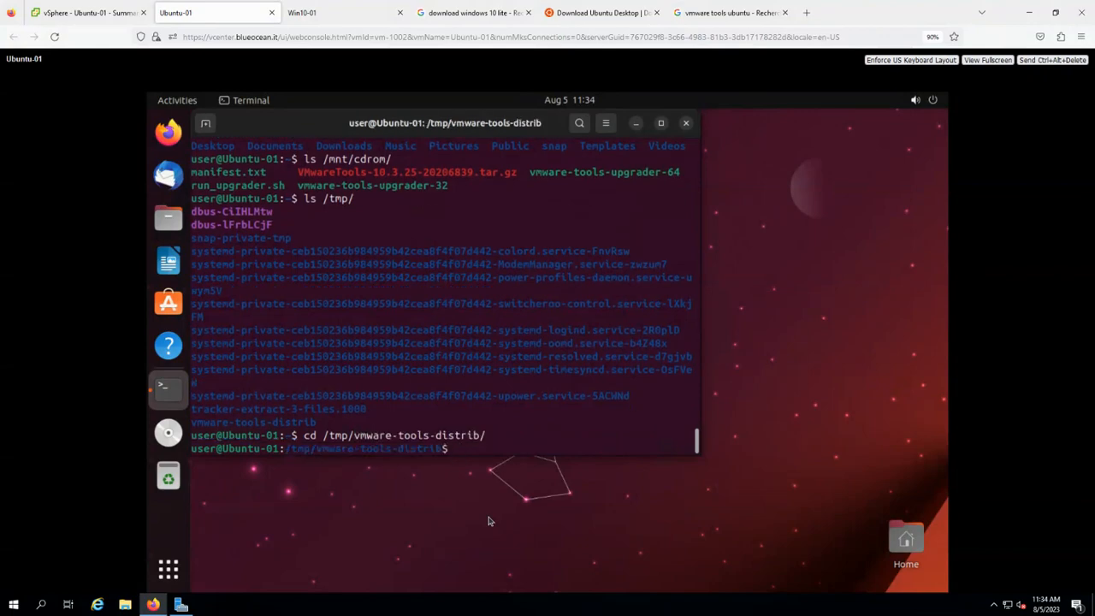
text(ls)
key(Return)
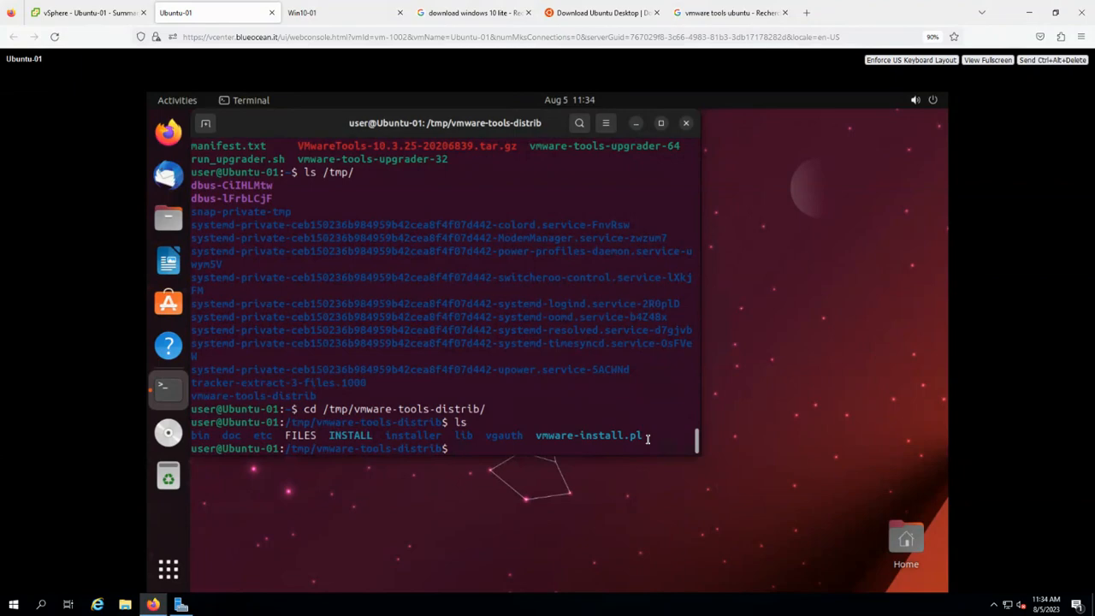
Run sudo ./vmware-install.pl, answer yes, and accept the default binary, init, script and documentation directories.
text(sudo ./vm)
key(Tab)
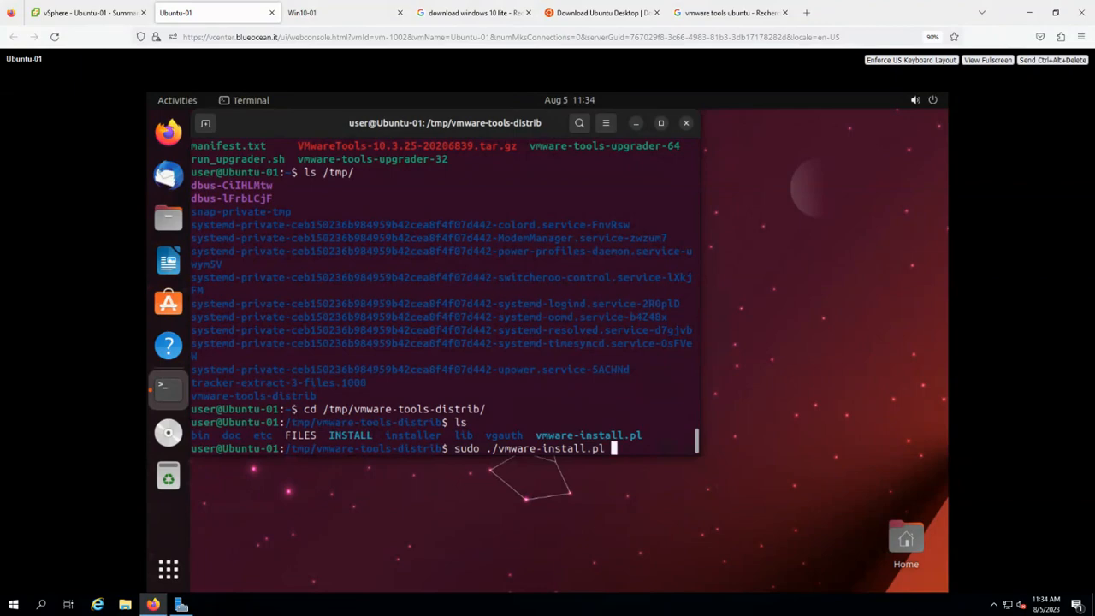
key(Return)
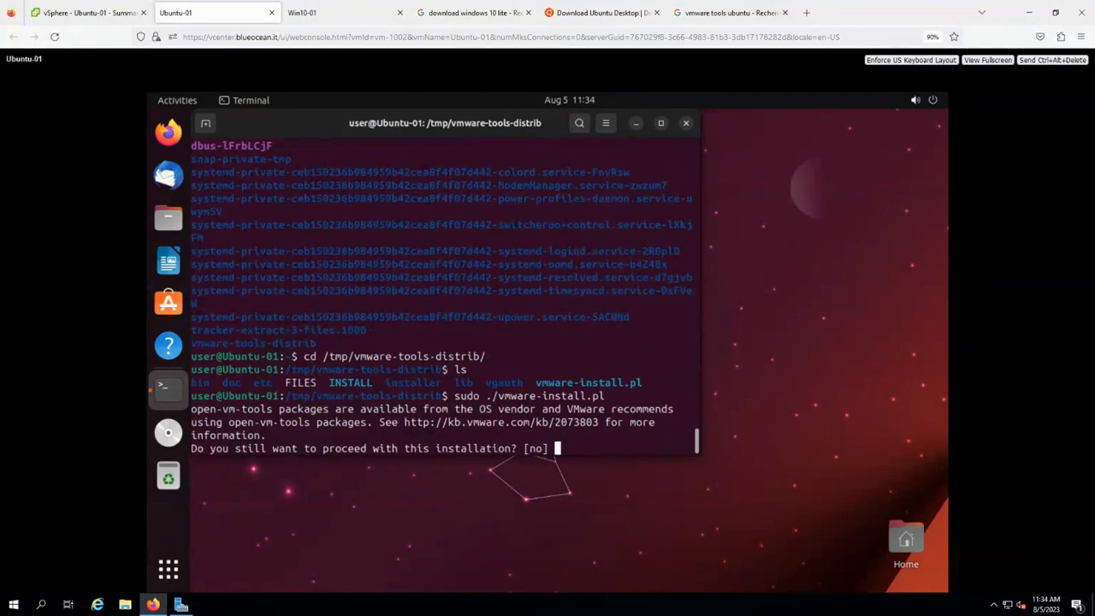
text(yes)
key(Return)
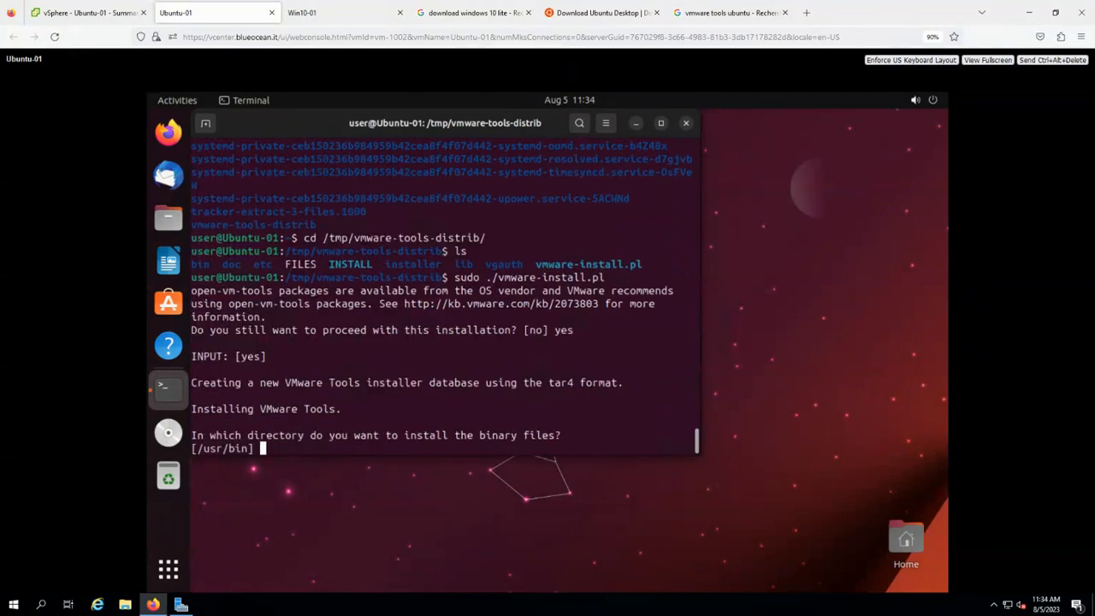
key(Return)
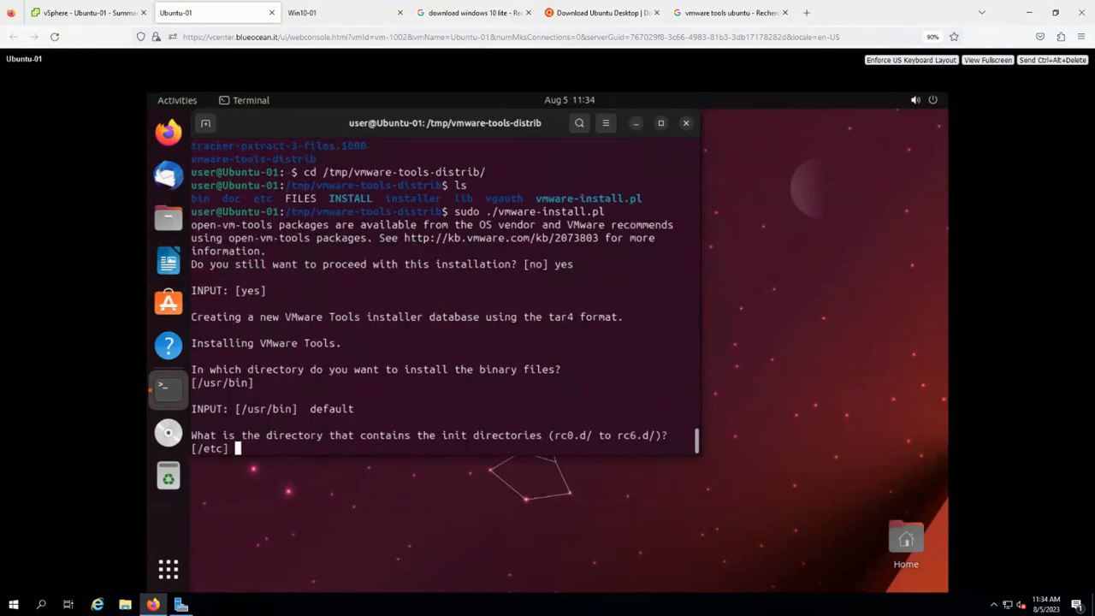
key(Return)
key(Return)
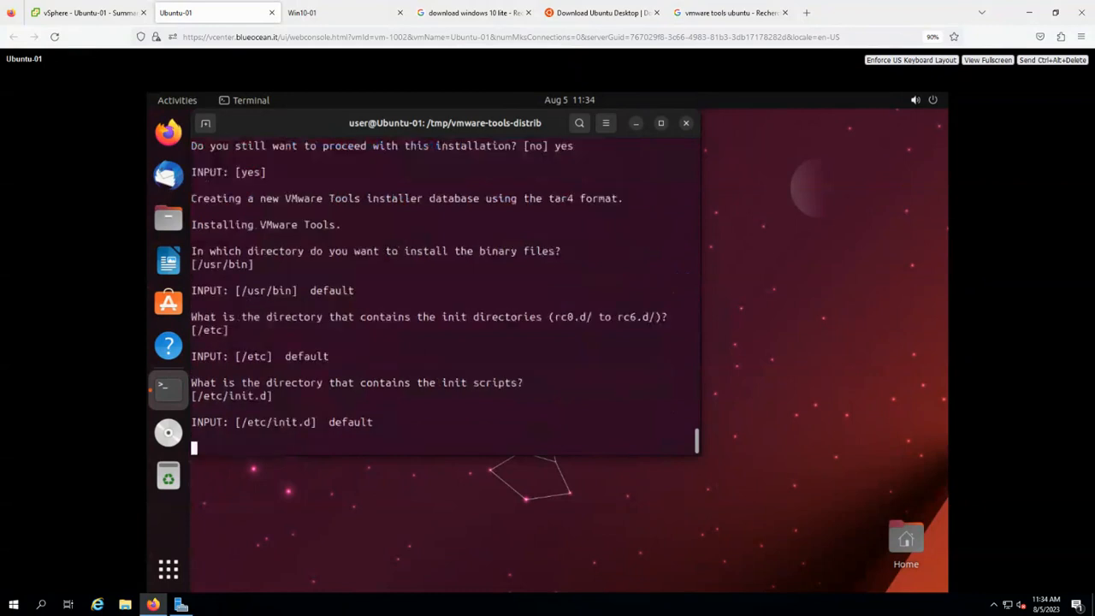
key(Return)
key(Return)
key(Return)
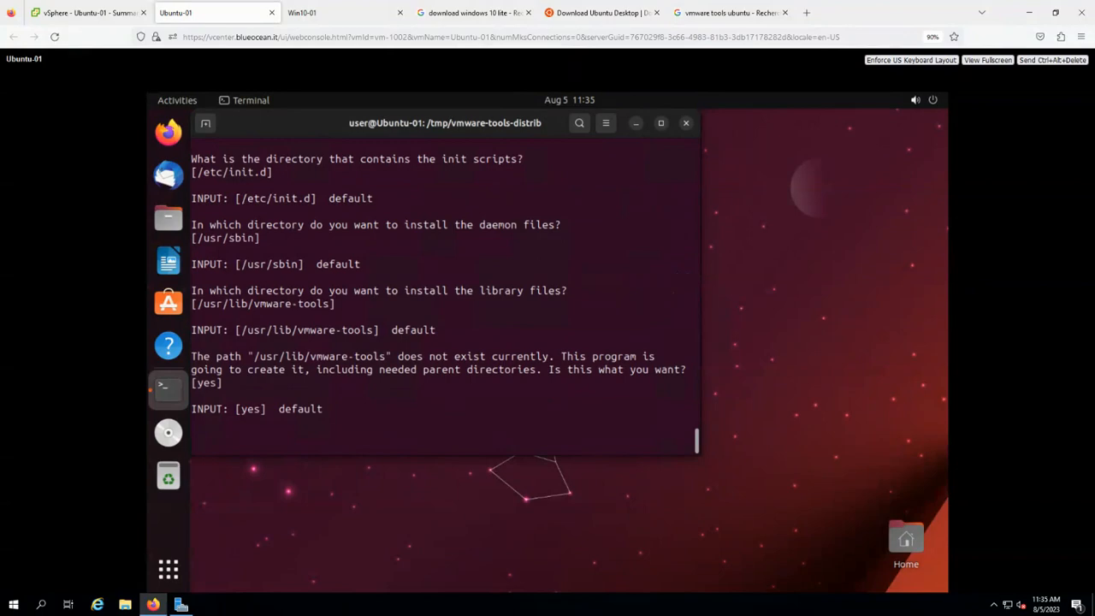
key(Return)
key(Return)
key(Return)
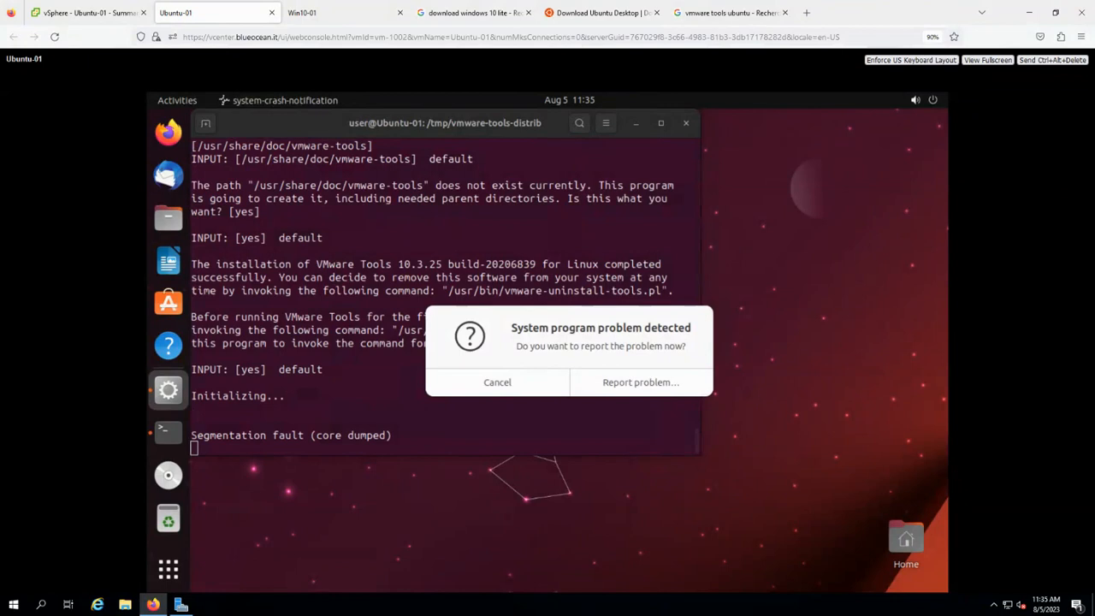
Cancel the System program problem report, continue past the segmentation fault, and type sudo reboot.
click(472, 388)
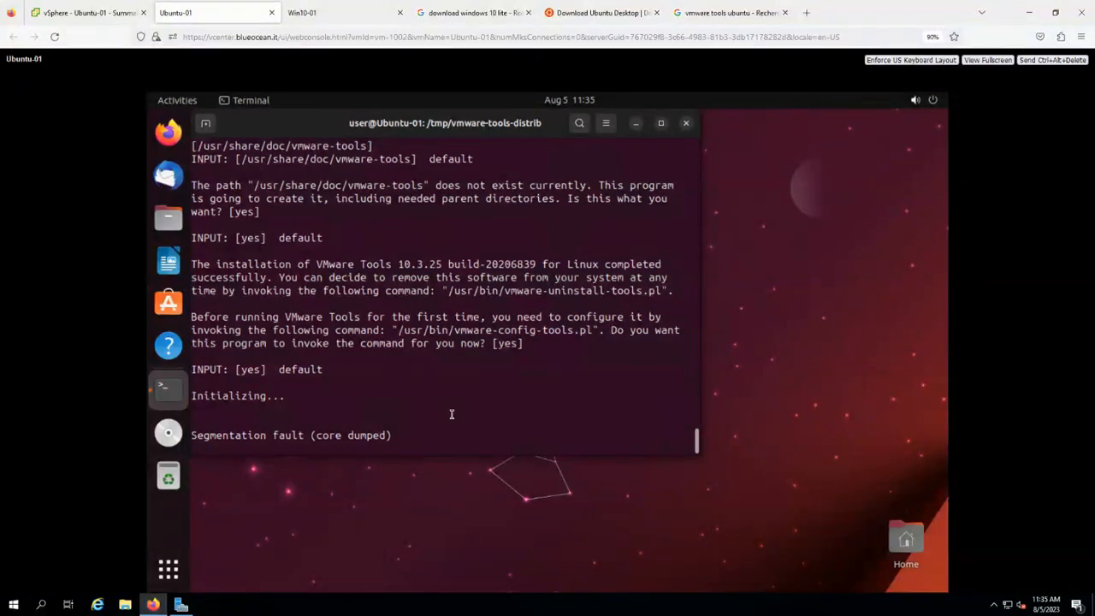
key(Return)
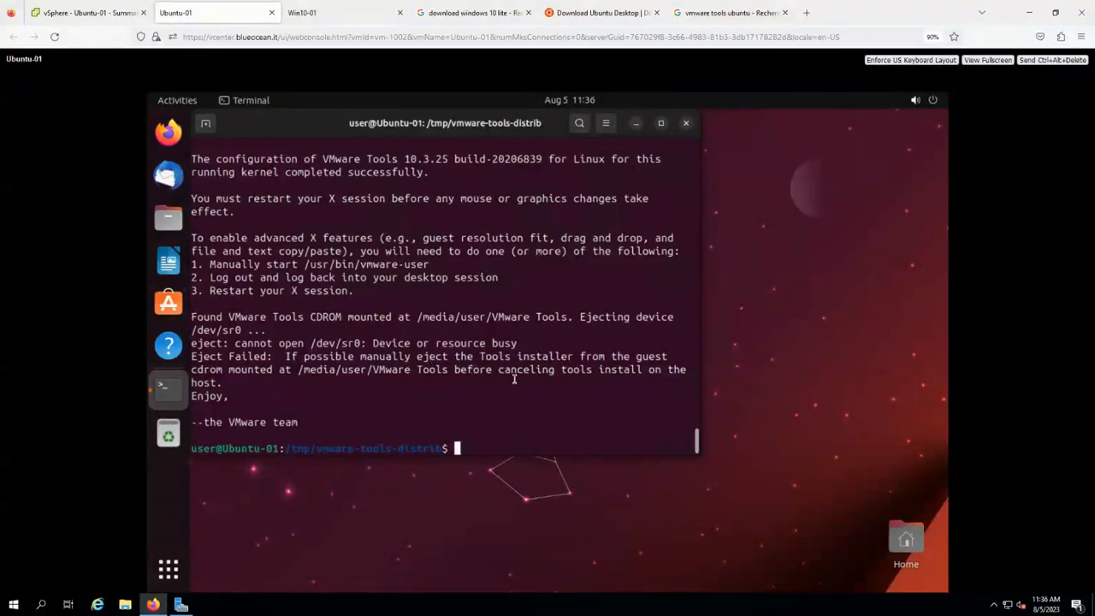
text(sudo reboot)
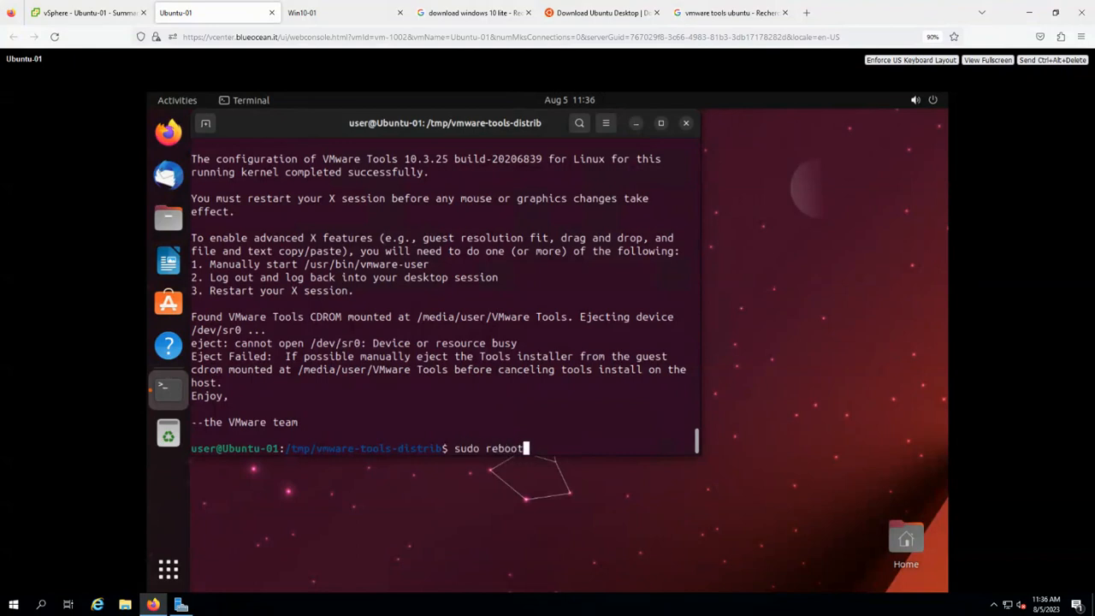
Reboot Ubuntu-01 and log back in to the user account with its password.
key(Return)
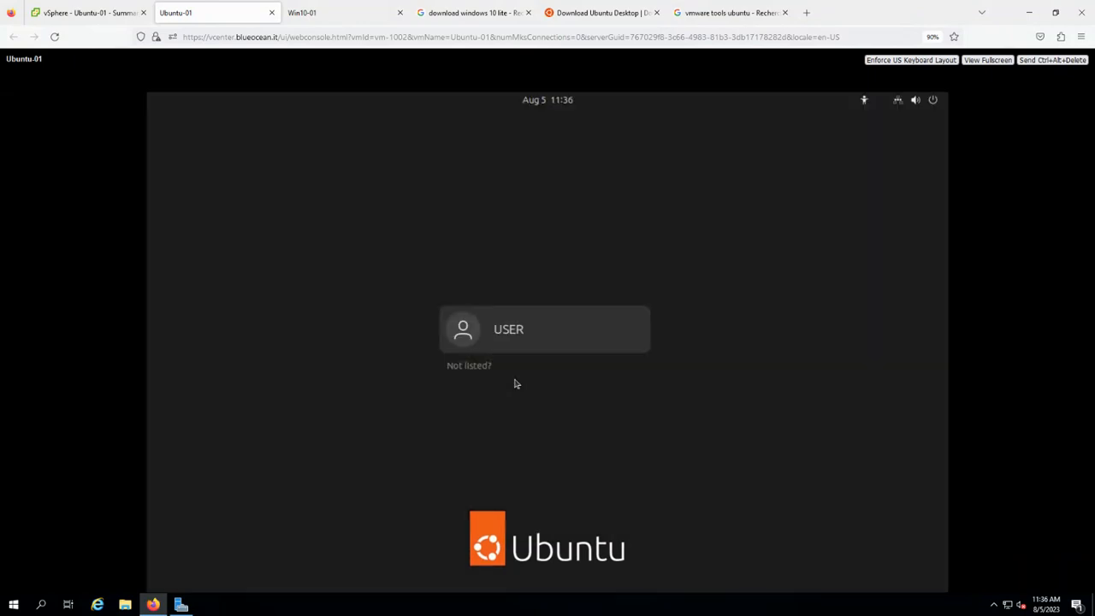
click(532, 331)
text(****)
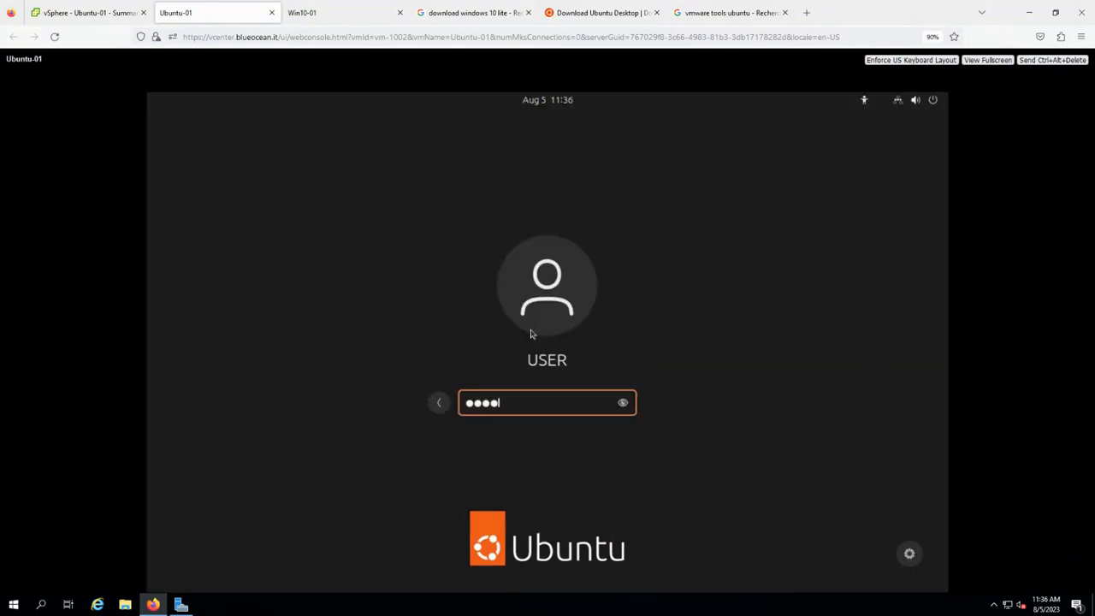
key(Return)
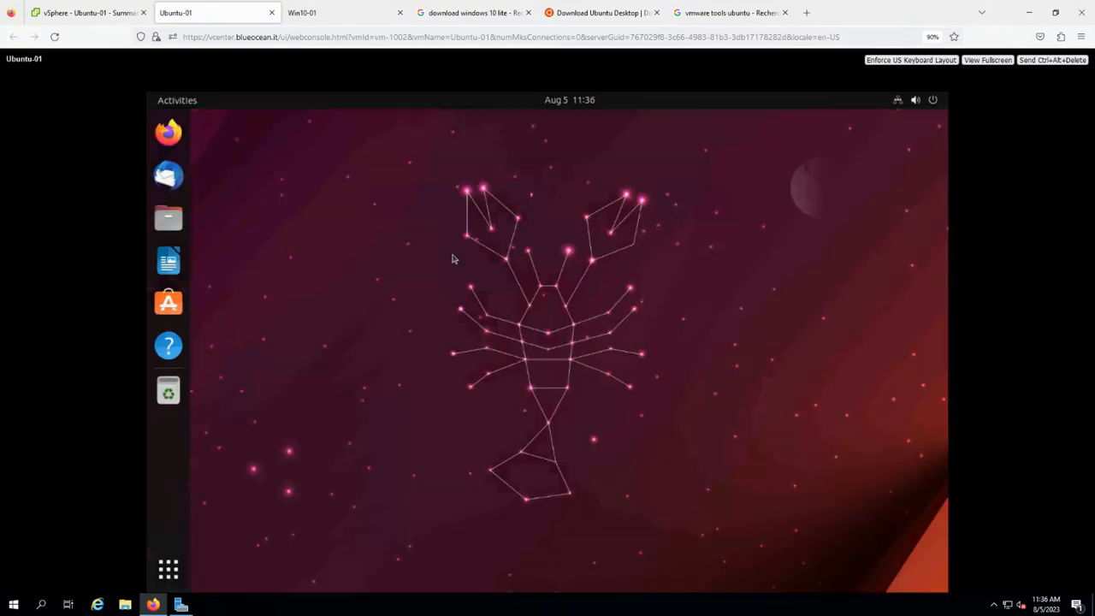
Open Wired Settings from the Ubuntu system menu and bring up the wired connection's details.
click(905, 102)
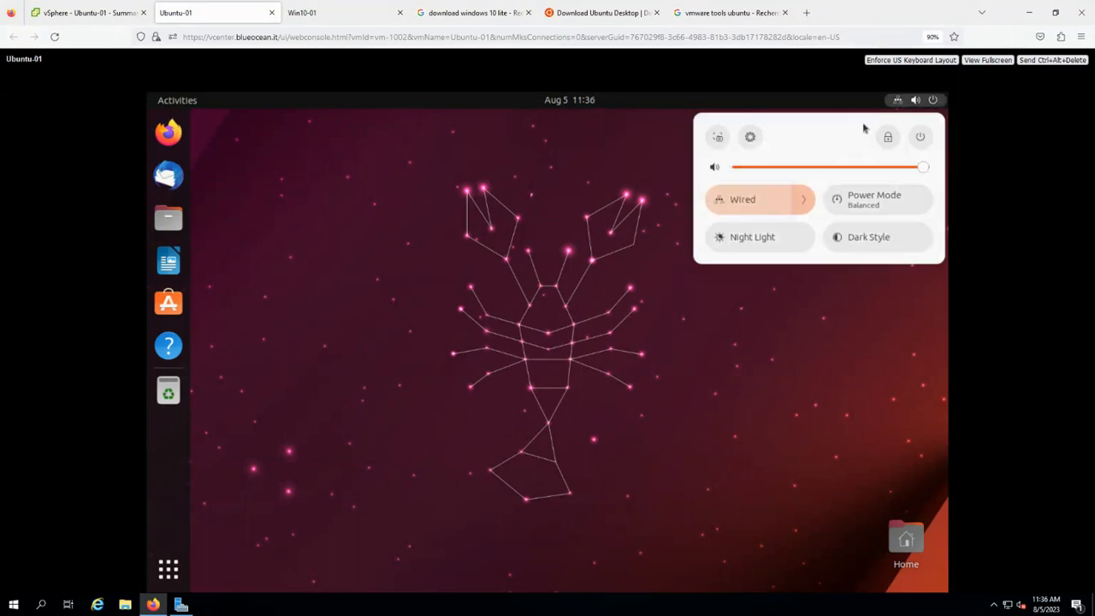
click(804, 204)
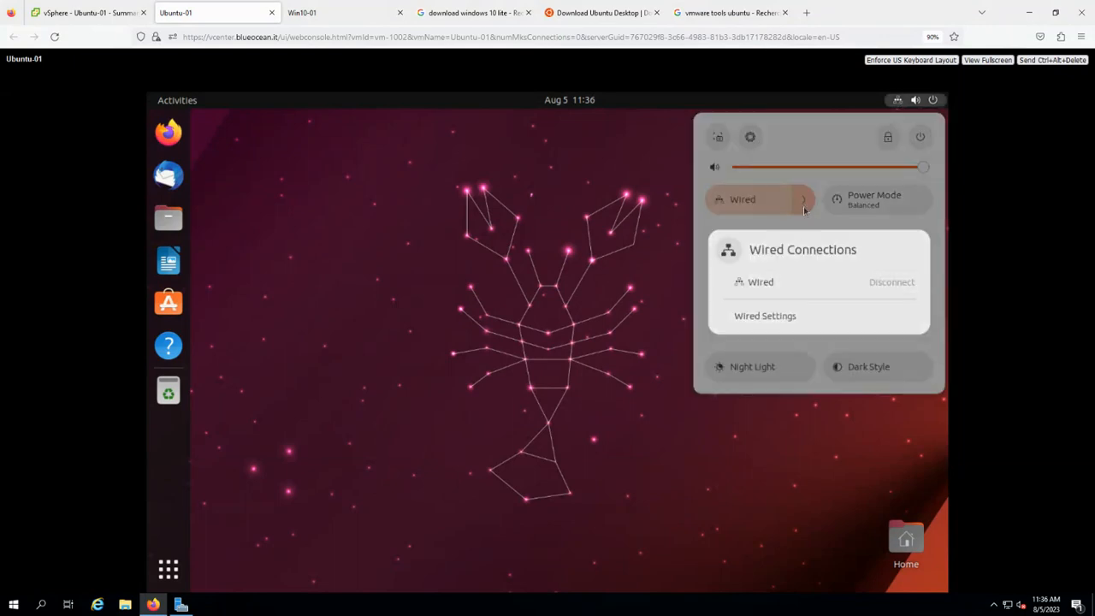
click(786, 320)
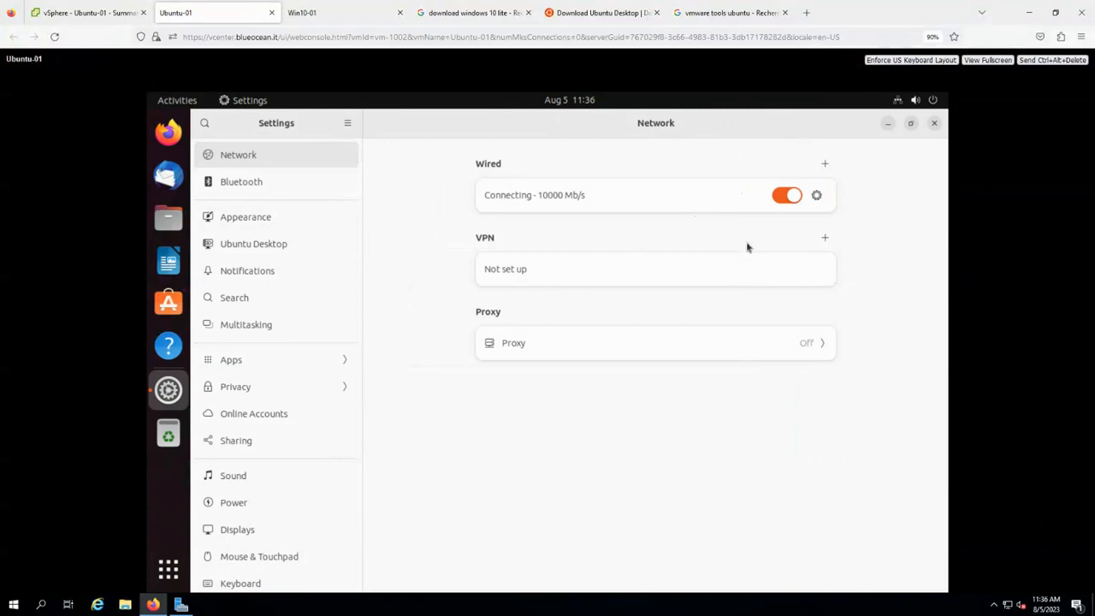
click(817, 195)
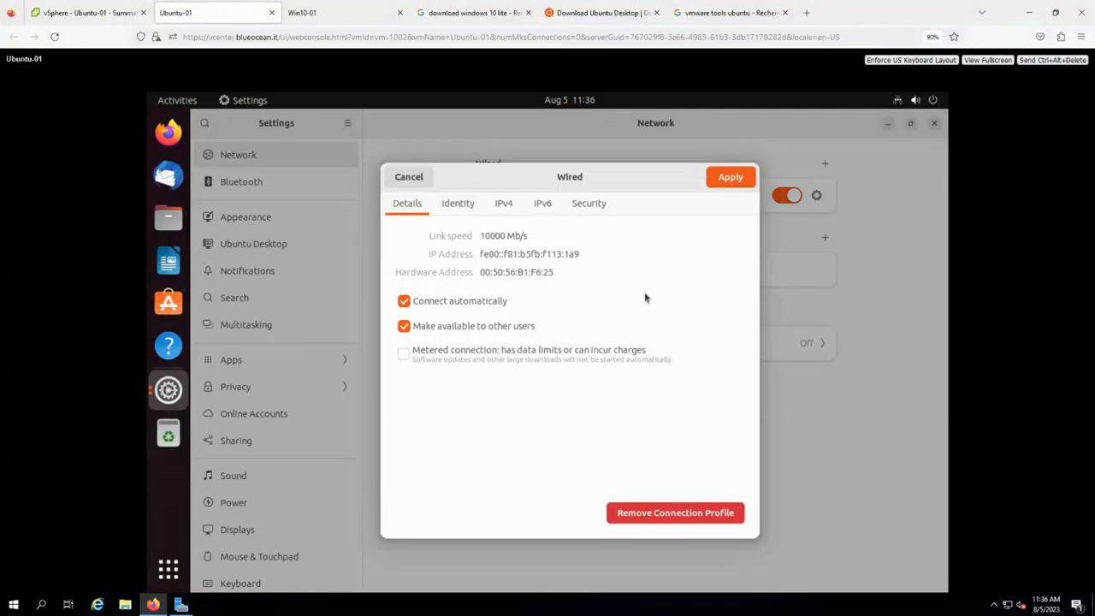
Set IPv4 to Manual with address 10.50.10.211, netmask 255.255.255.0 and gateway 10.50.10.1.
click(503, 205)
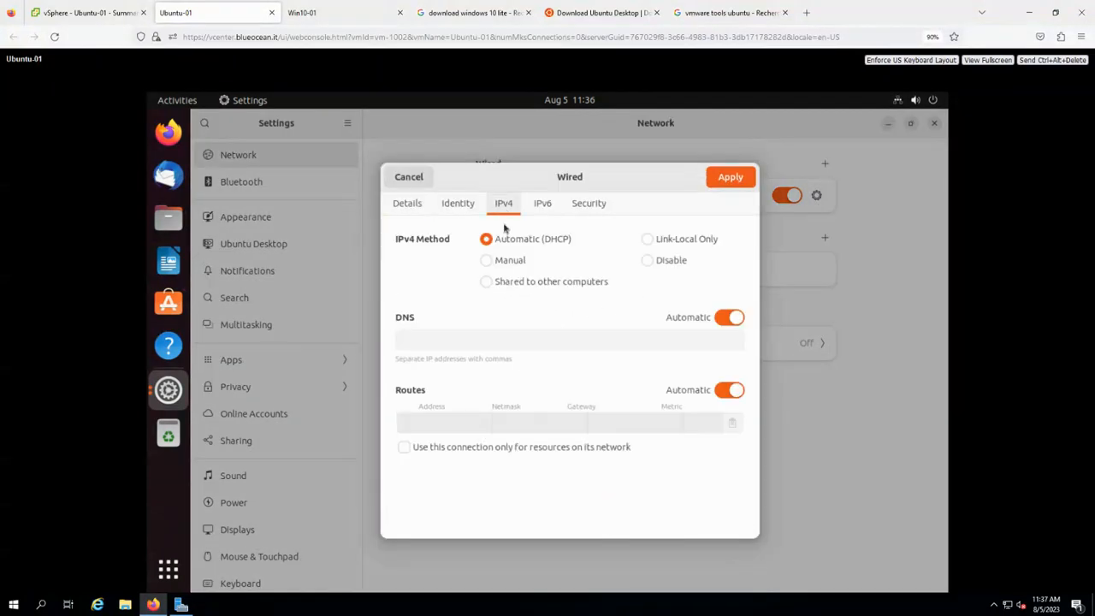
click(514, 263)
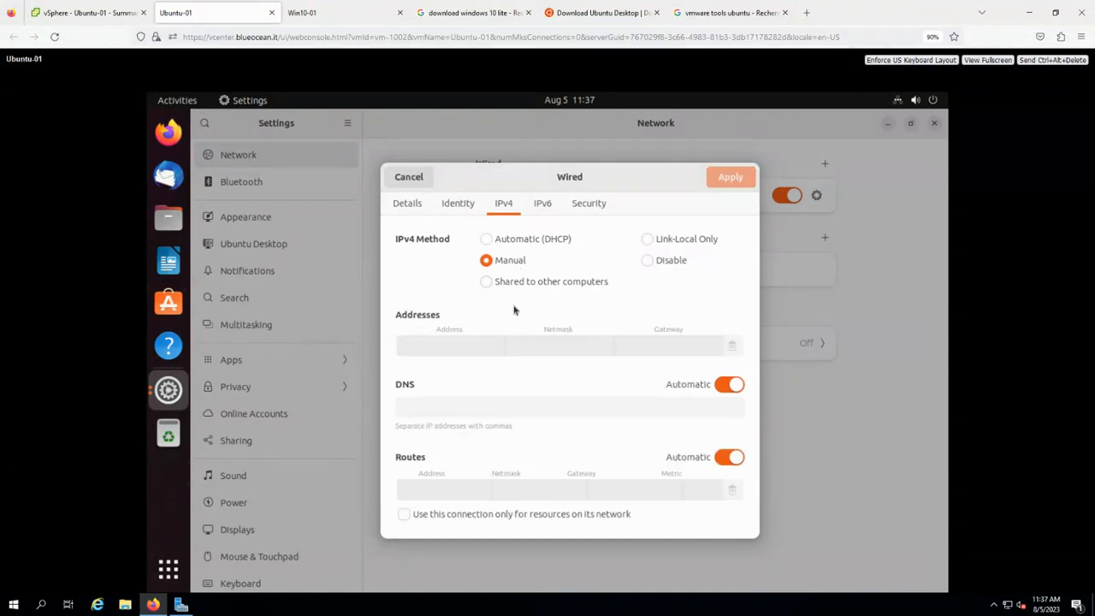
click(466, 344)
text(10)
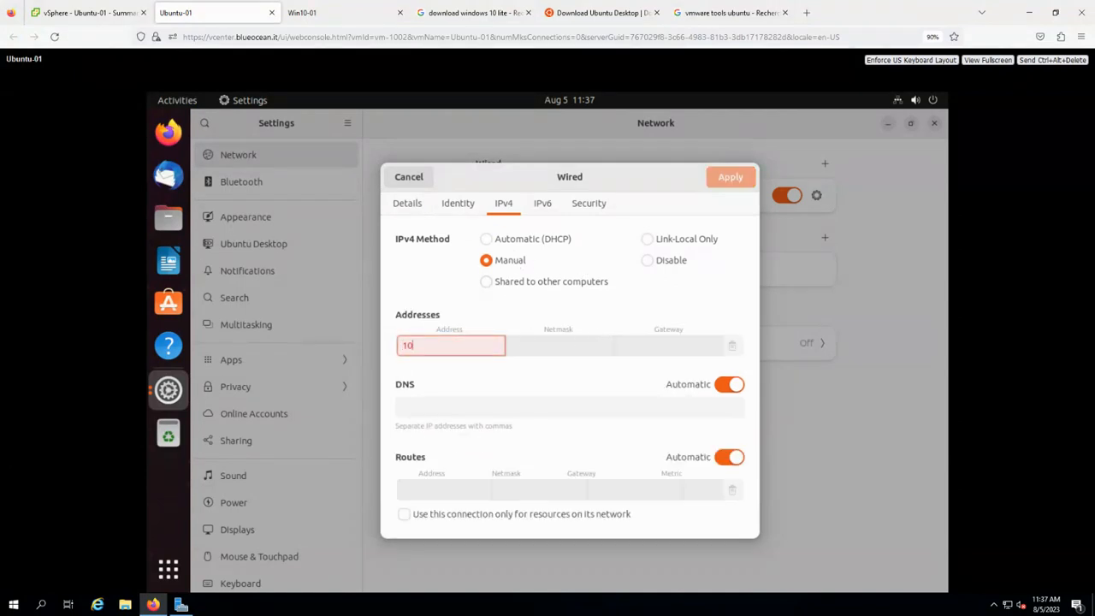
text(.50.10.)
text(211)
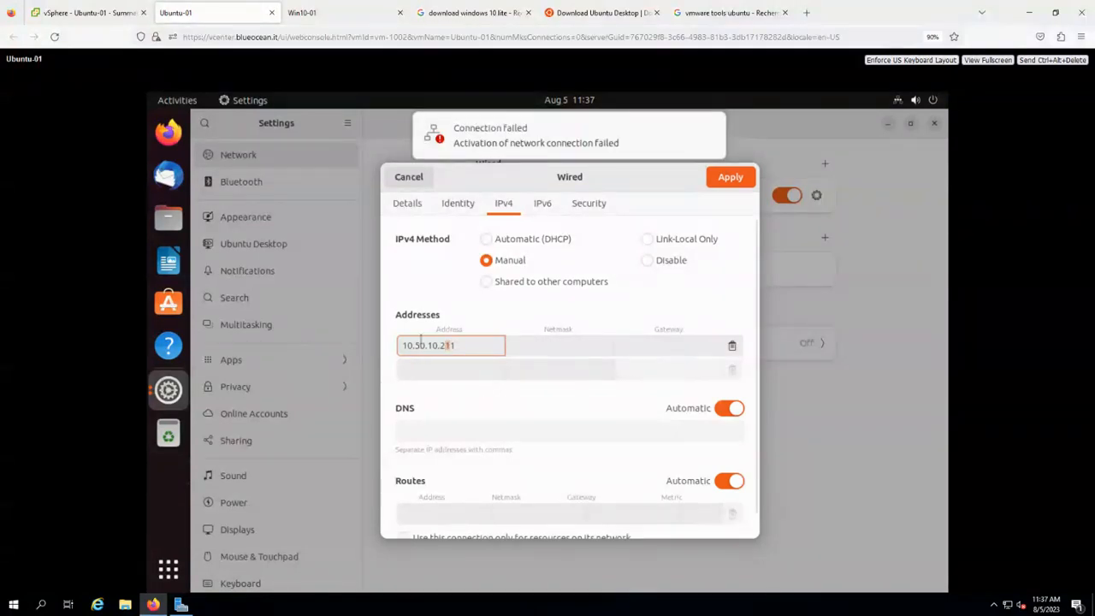
click(565, 346)
text(2)
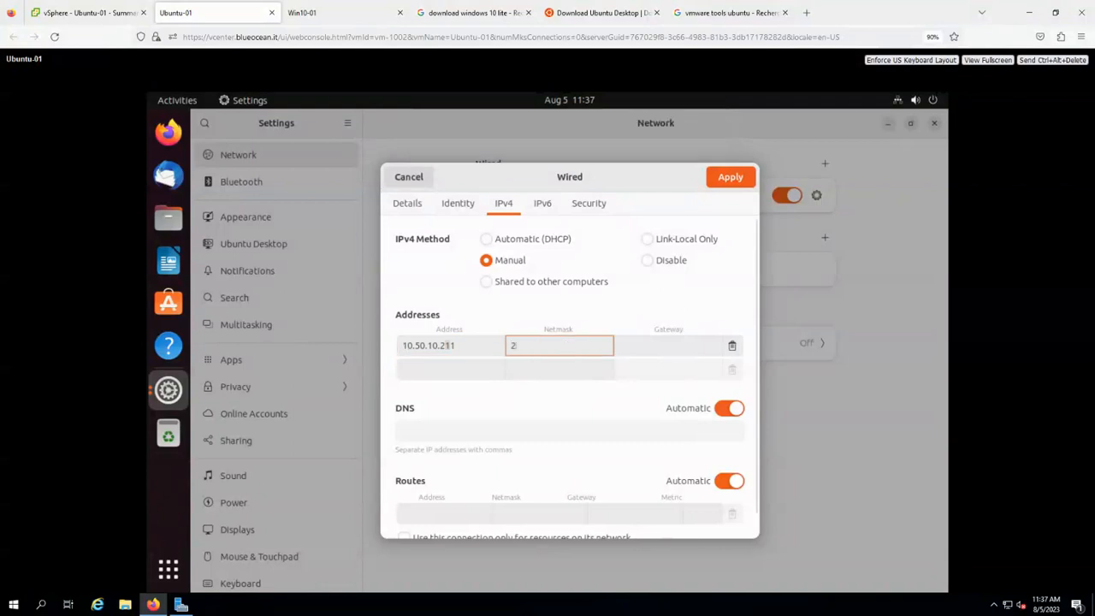
text(55.255.255.)
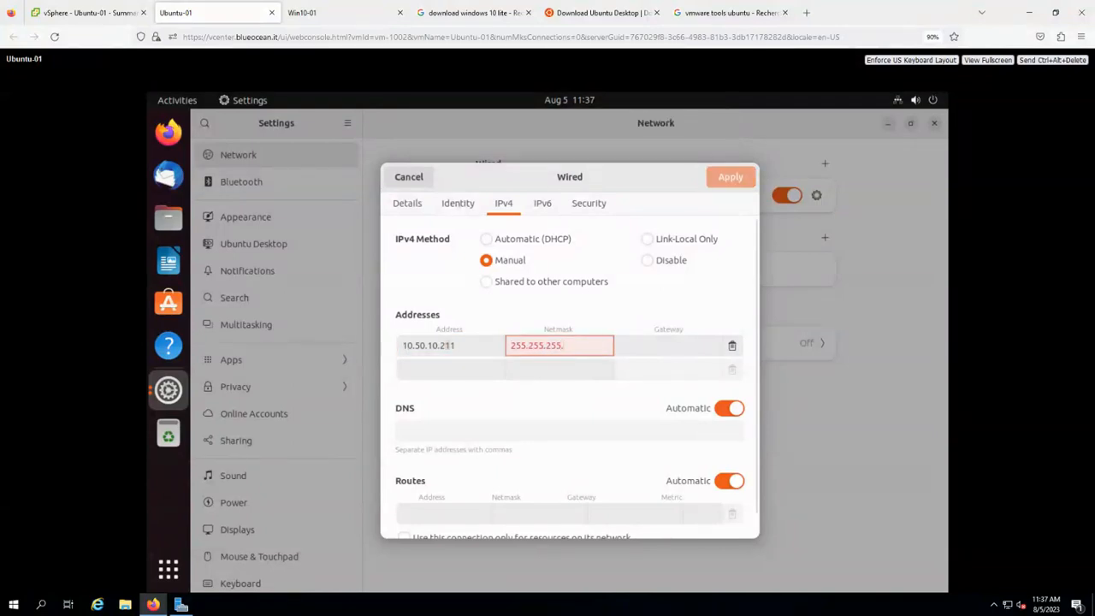
text(0)
click(658, 346)
text(10.50.10)
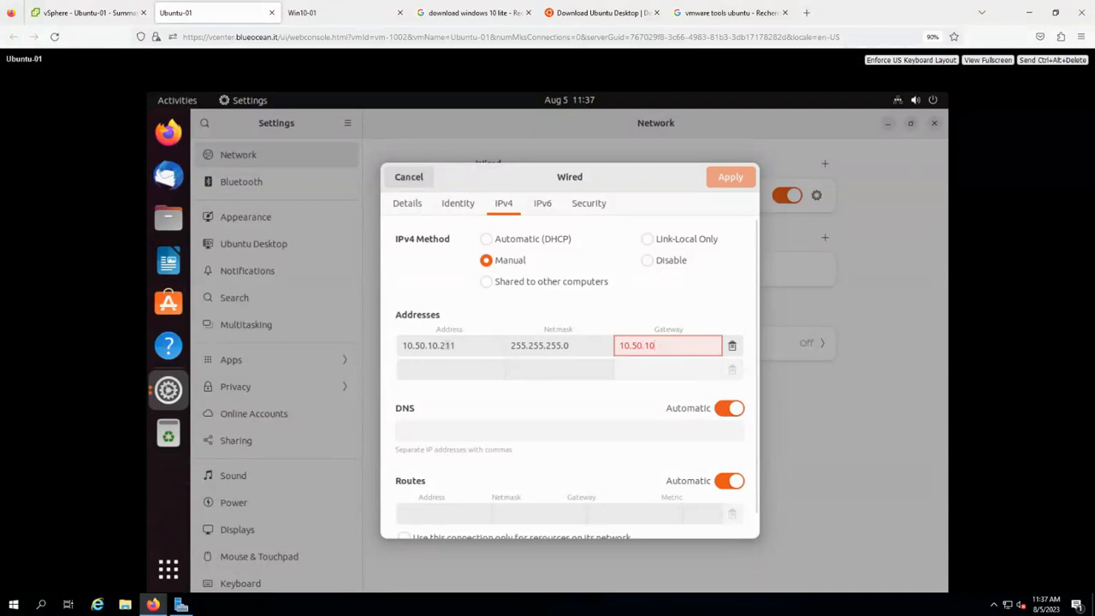
text(.1)
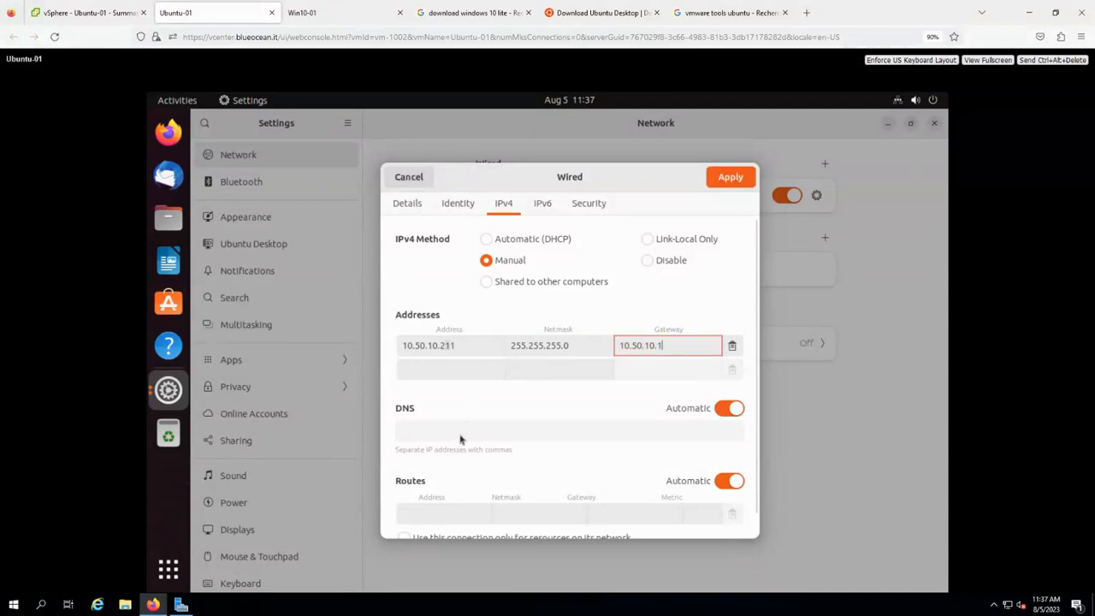
Turn off automatic DNS, enter DNS server 10.50.10.10, and apply the settings.
click(729, 410)
click(491, 436)
text(1)
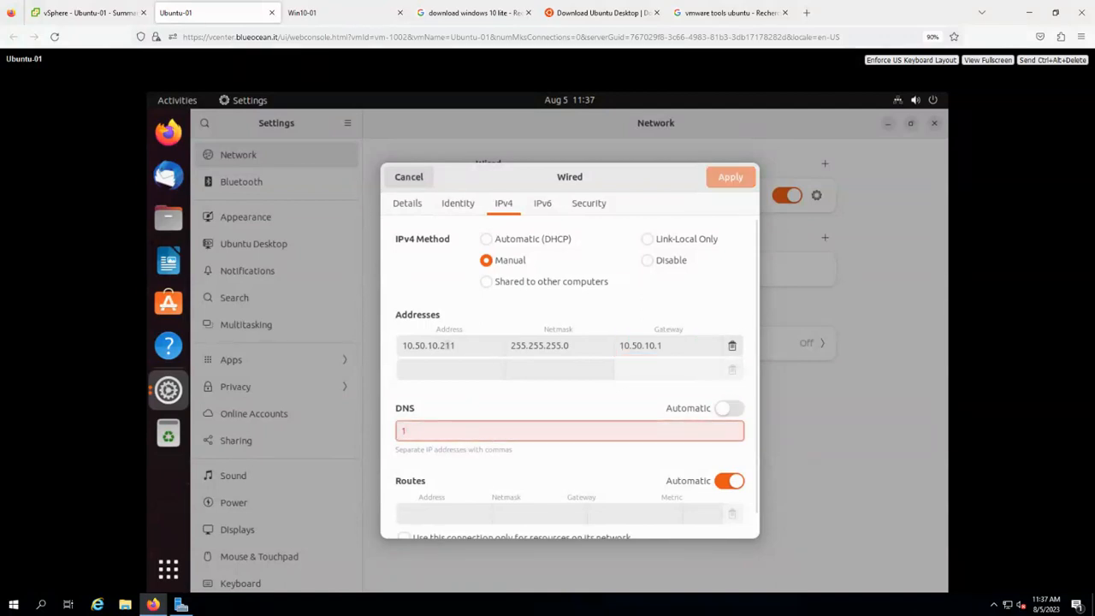
text(0.50.10.10)
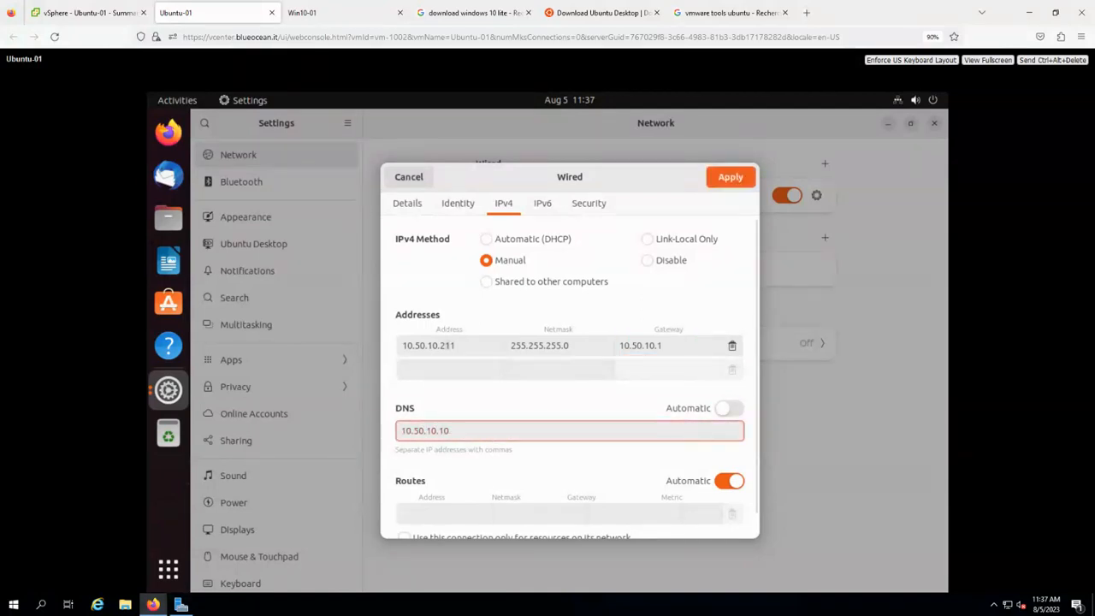
click(727, 177)
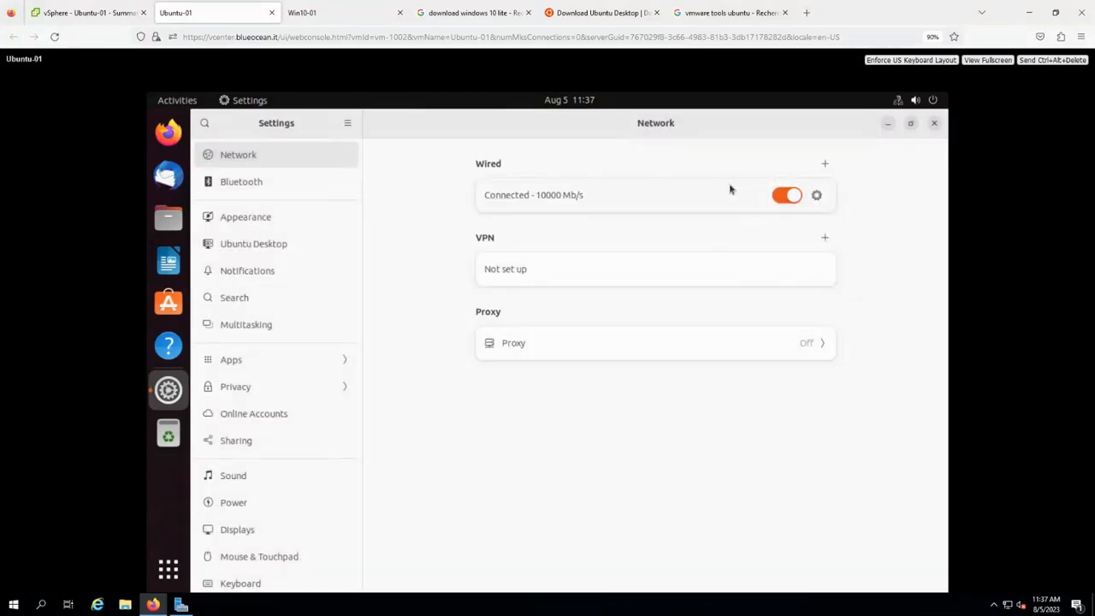
Close Settings, open Terminal, and ping the gateway 10.50.10.1.
click(935, 124)
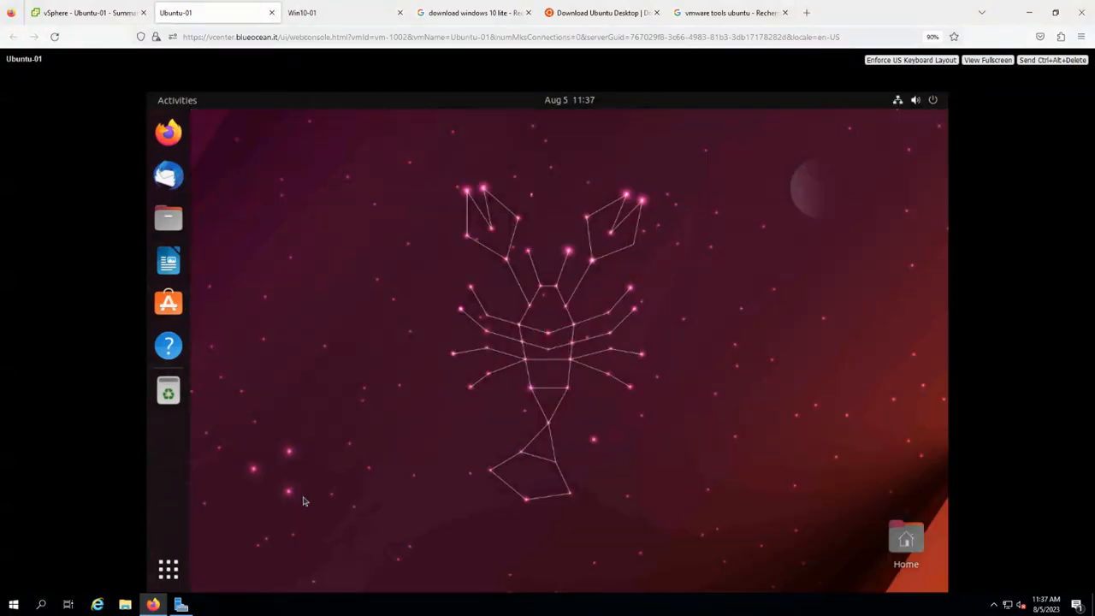
click(169, 569)
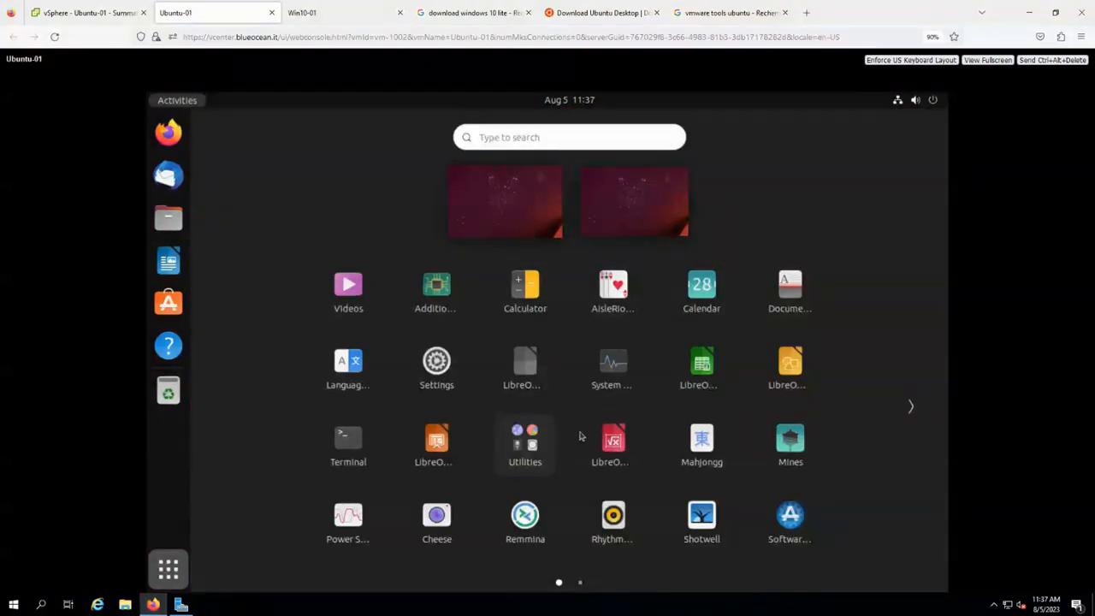
click(368, 451)
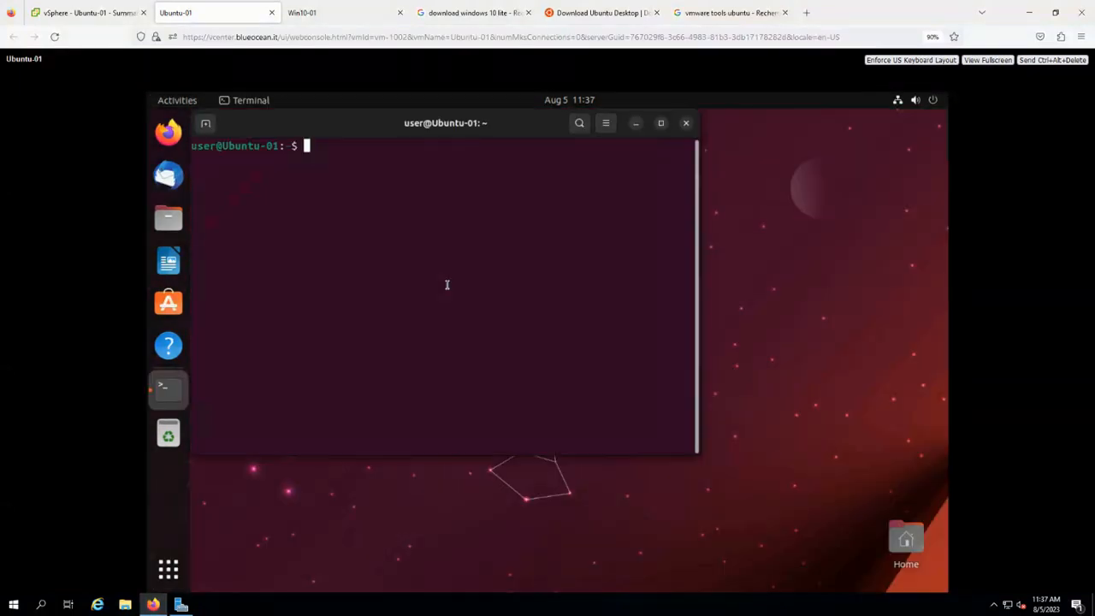
text(ping 10.50.10.1)
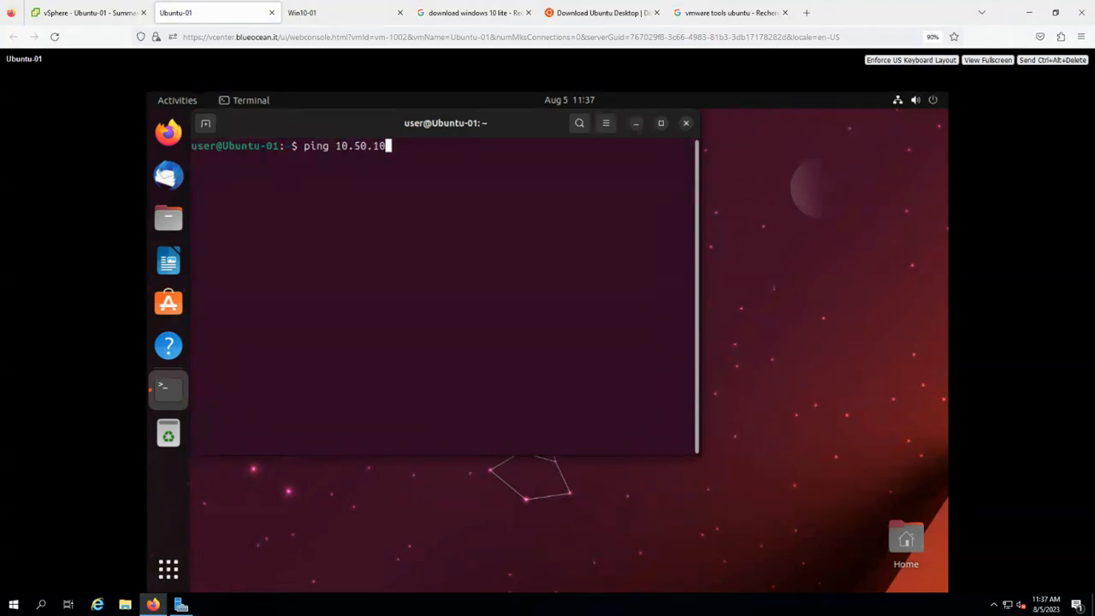
key(Return)
key(ctrl+c)
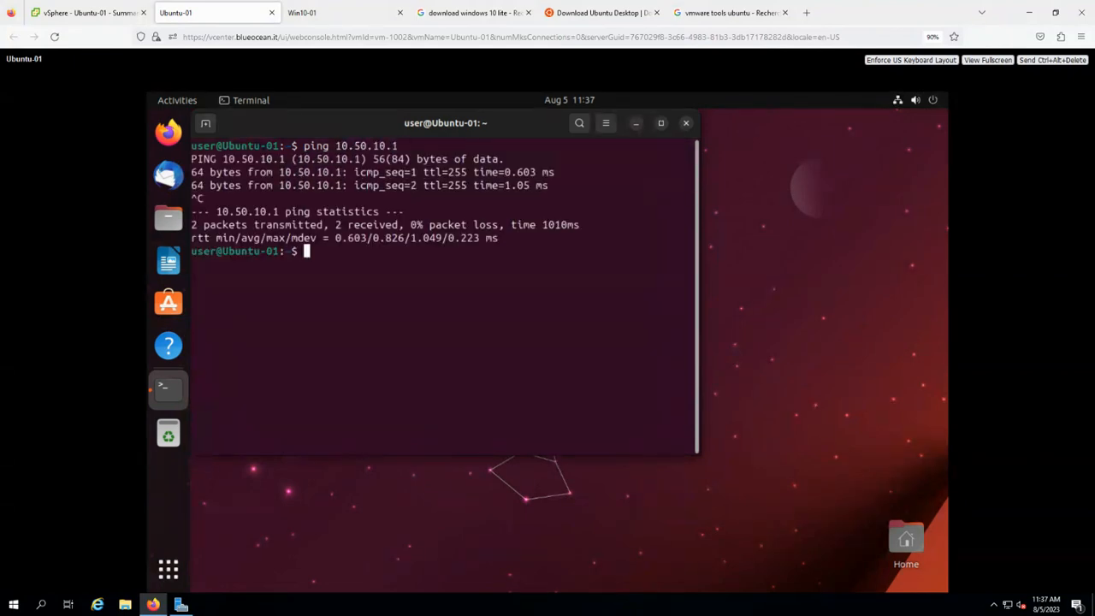
Ping 4.2.2.21 and google.com, noting google.com's resolved IP address.
text(ping 4.2.2.21)
key(Return)
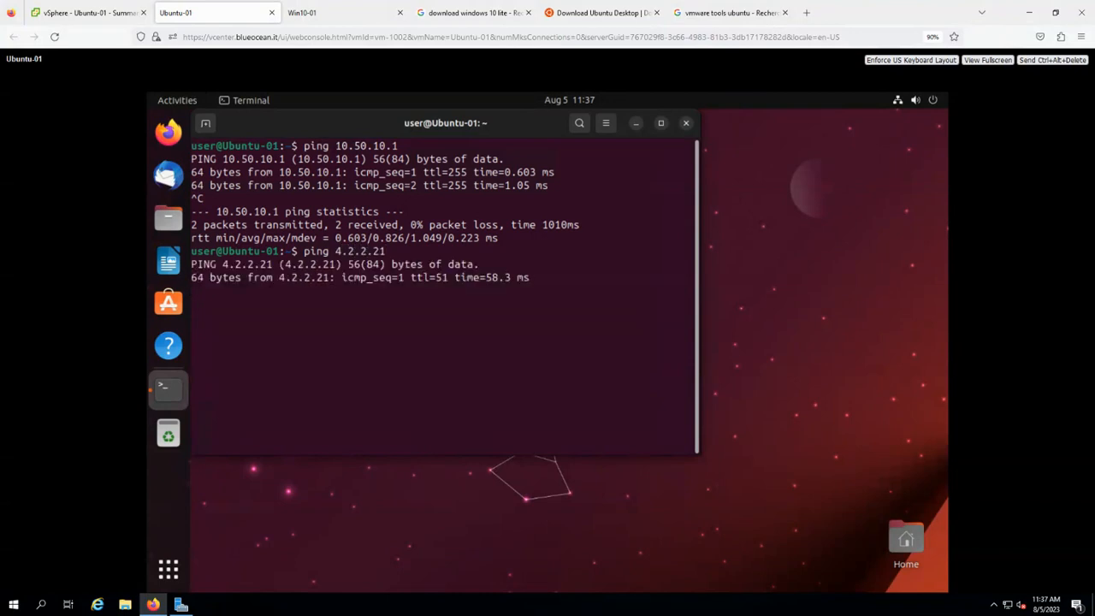
key(ctrl+c)
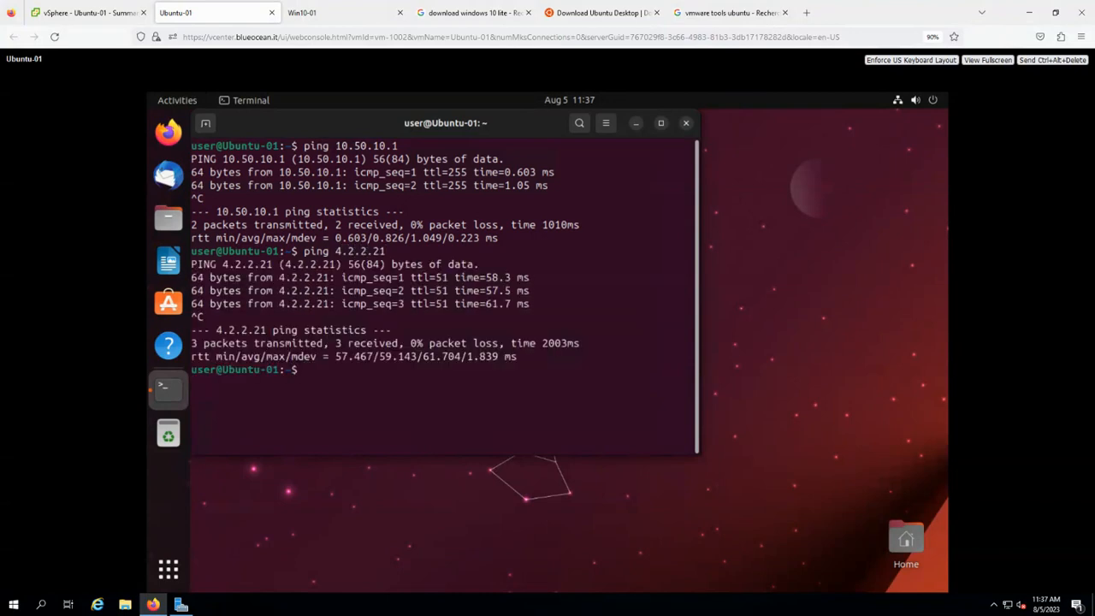
text(ping google.com)
key(Return)
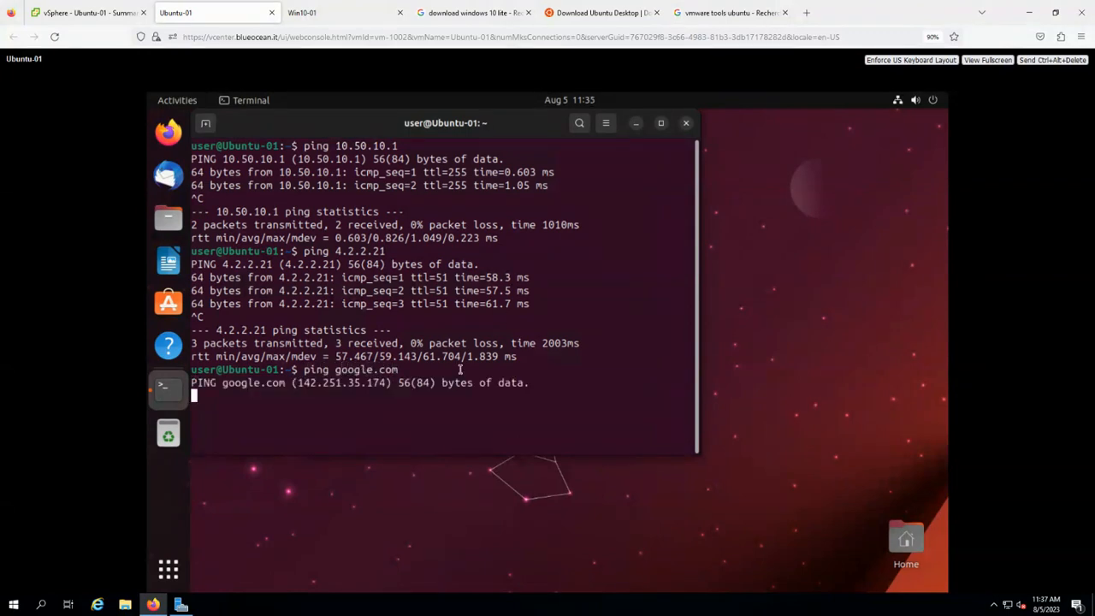
drag(436, 383, 279, 384)
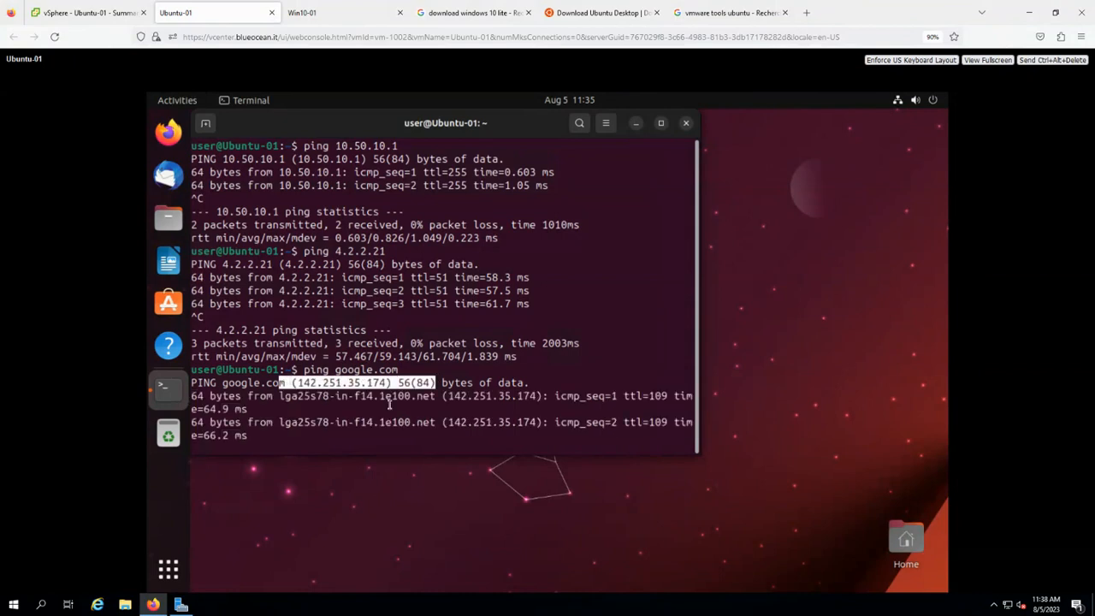
key(Escape)
key(ctrl+c)
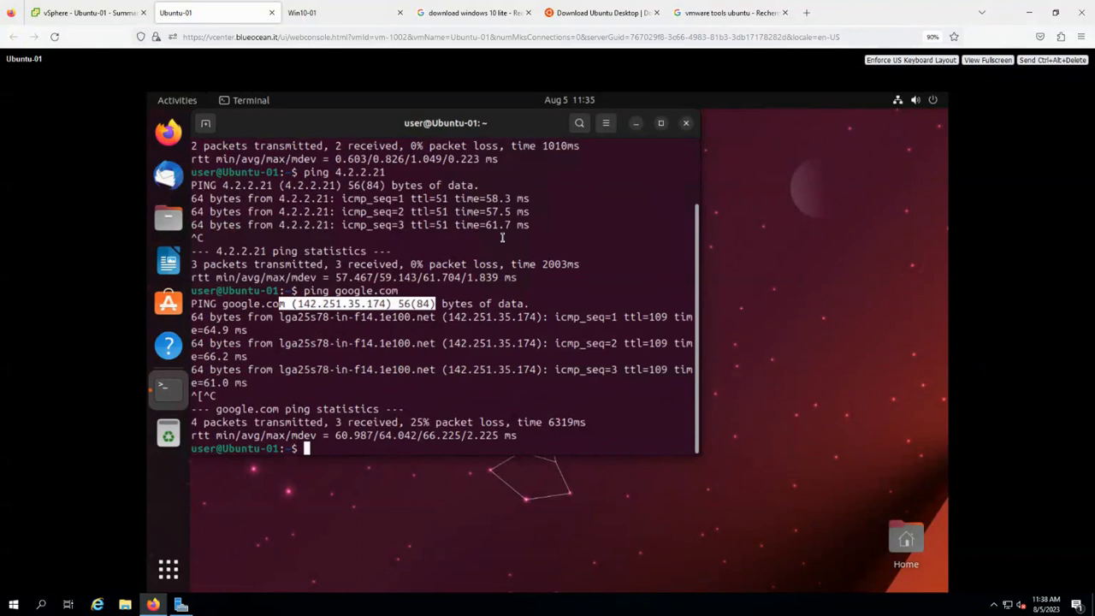
Check Ubuntu-01's vSphere summary, then view Win10-01's Summary showing Tools running at 10.50.10.201.
click(108, 17)
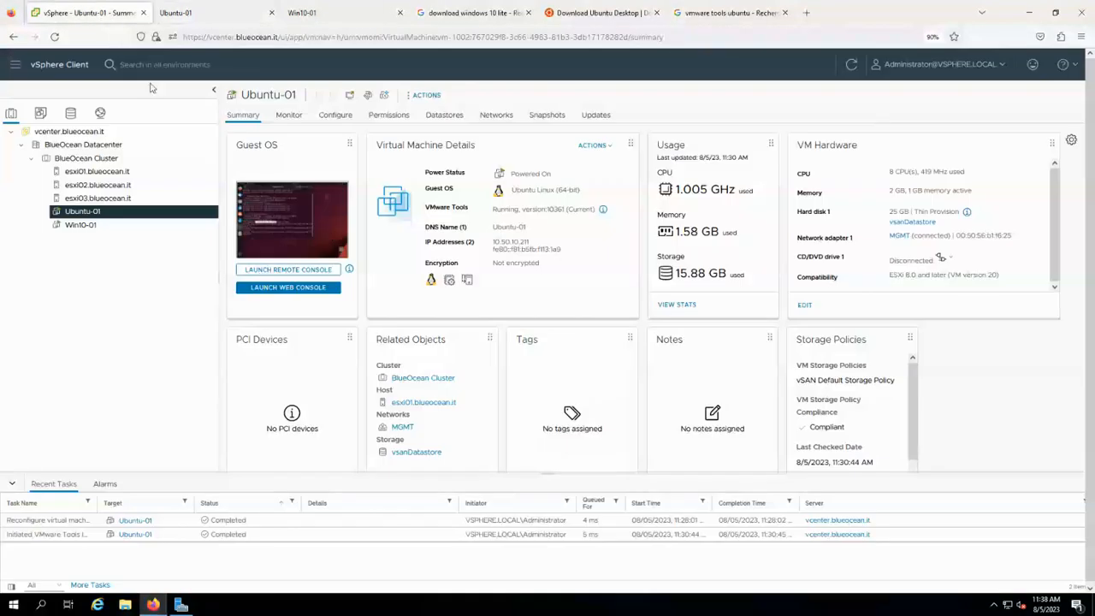
click(151, 225)
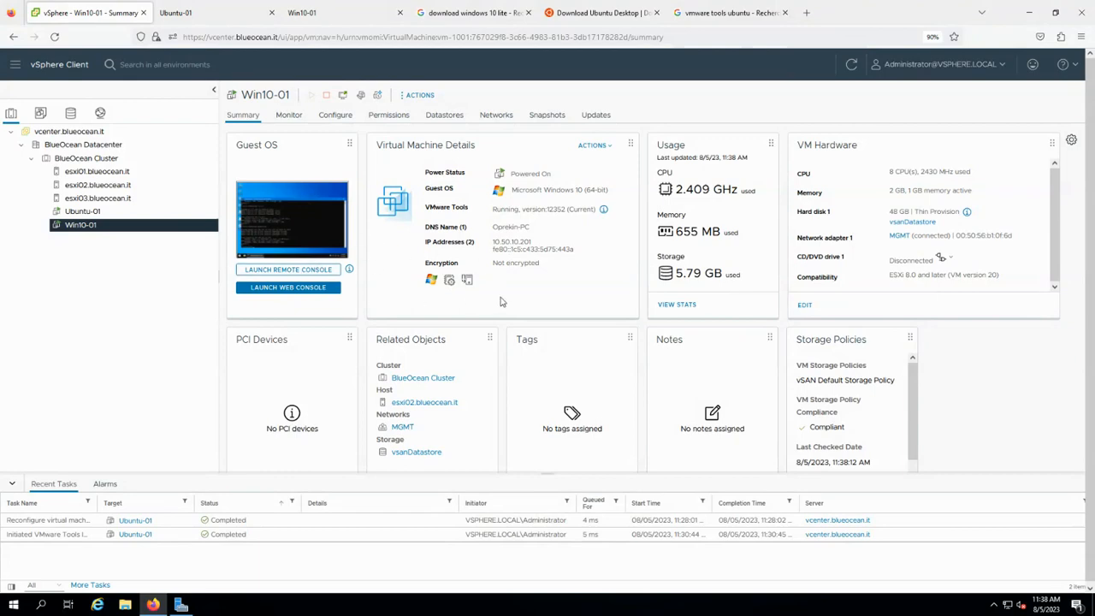
scroll(473, 330, down, 3)
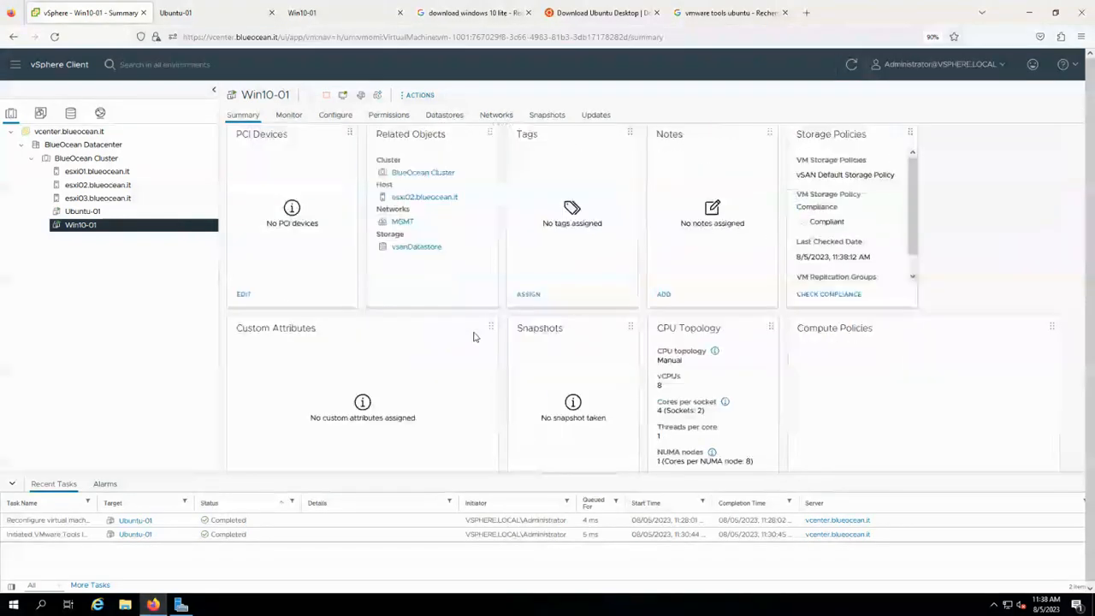
scroll(474, 335, up, 2)
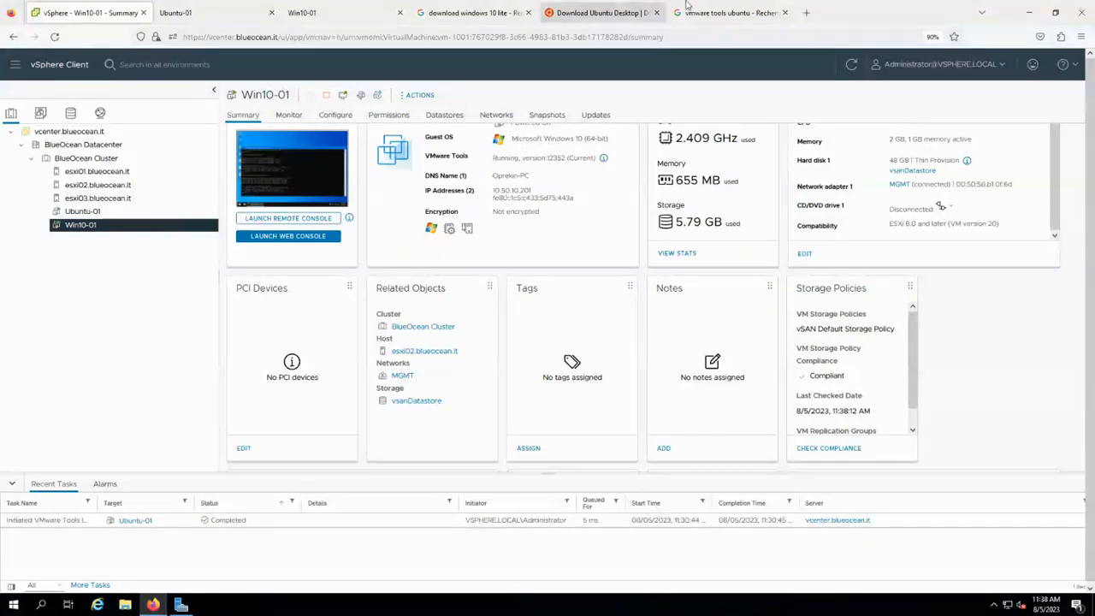
Erase the blue ink over the servers, the rectangle around the VMs and the 'VMs' note, then return to the blue pen.
mouse_move(683, 1)
click(620, 5)
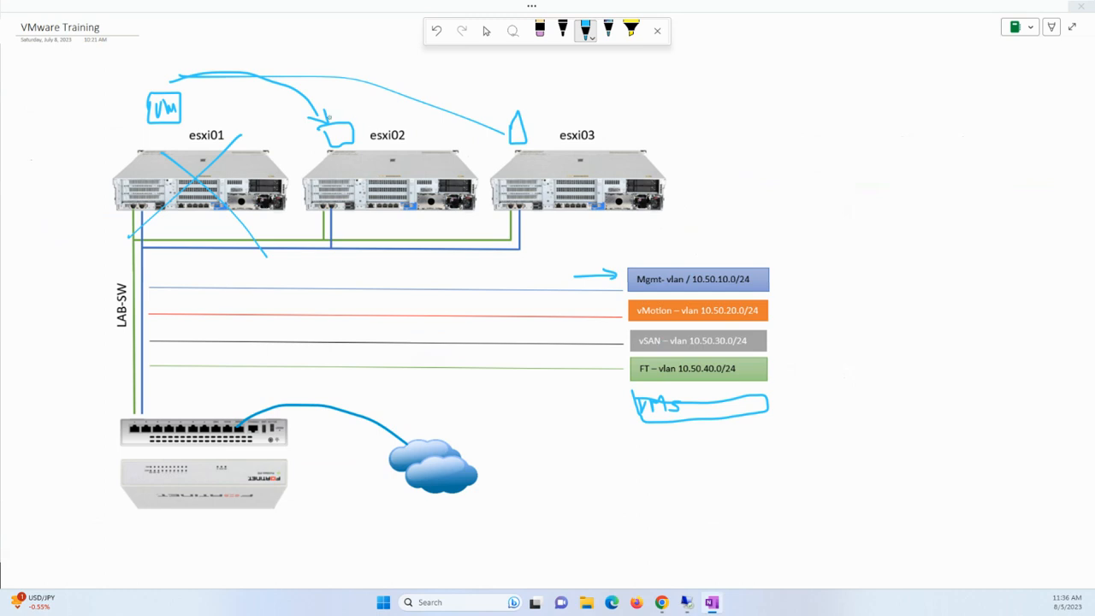
click(540, 31)
click(190, 85)
mouse_move(190, 85)
mouse_down()
mouse_move(373, 141)
mouse_move(227, 137)
mouse_move(325, 182)
mouse_move(580, 141)
mouse_up()
click(682, 395)
click(677, 414)
click(585, 31)
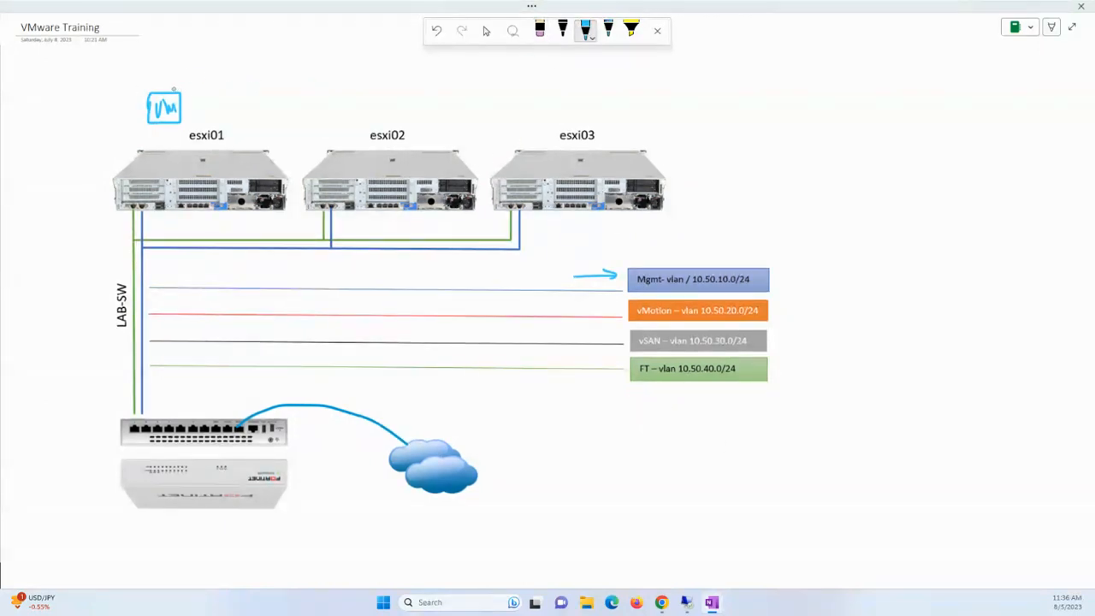
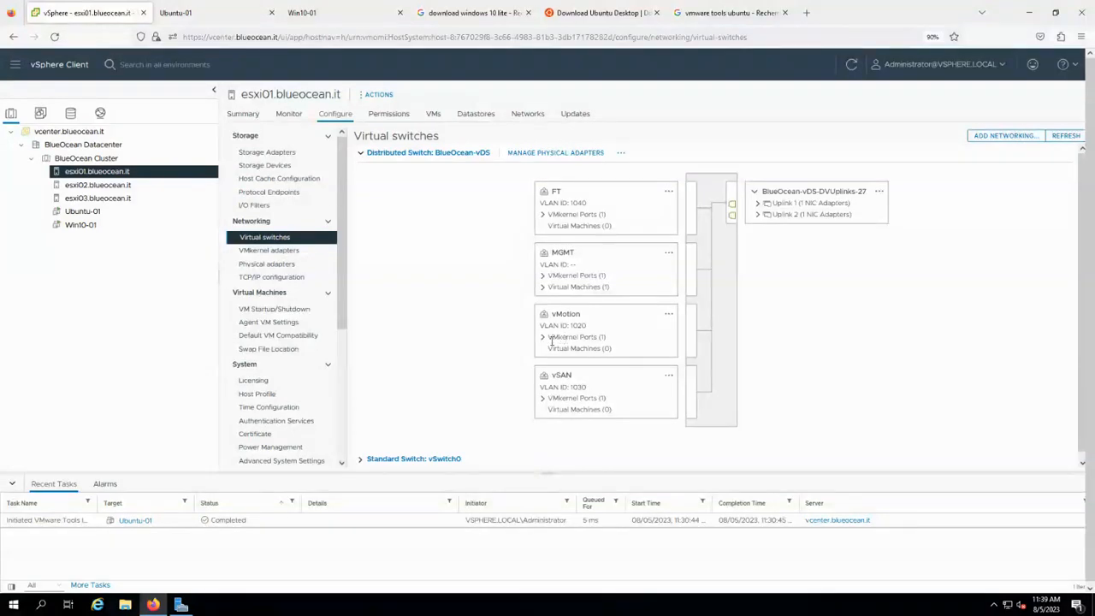
Expand the vMotion port group and open the vmk1 VMkernel adapter's settings on esxi01.
click(543, 337)
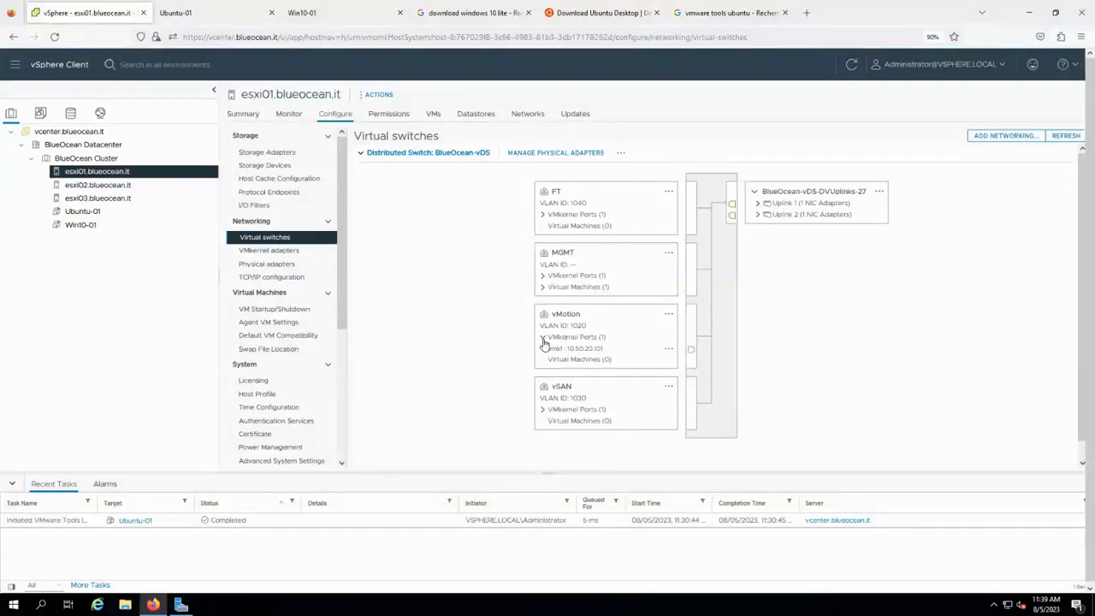
click(279, 250)
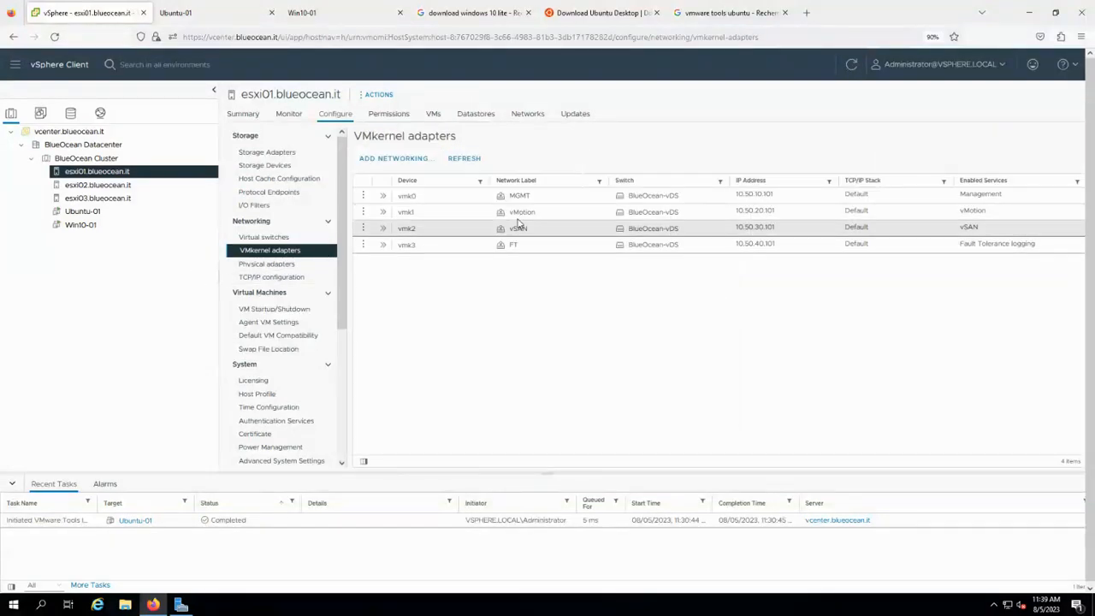
click(363, 213)
click(389, 205)
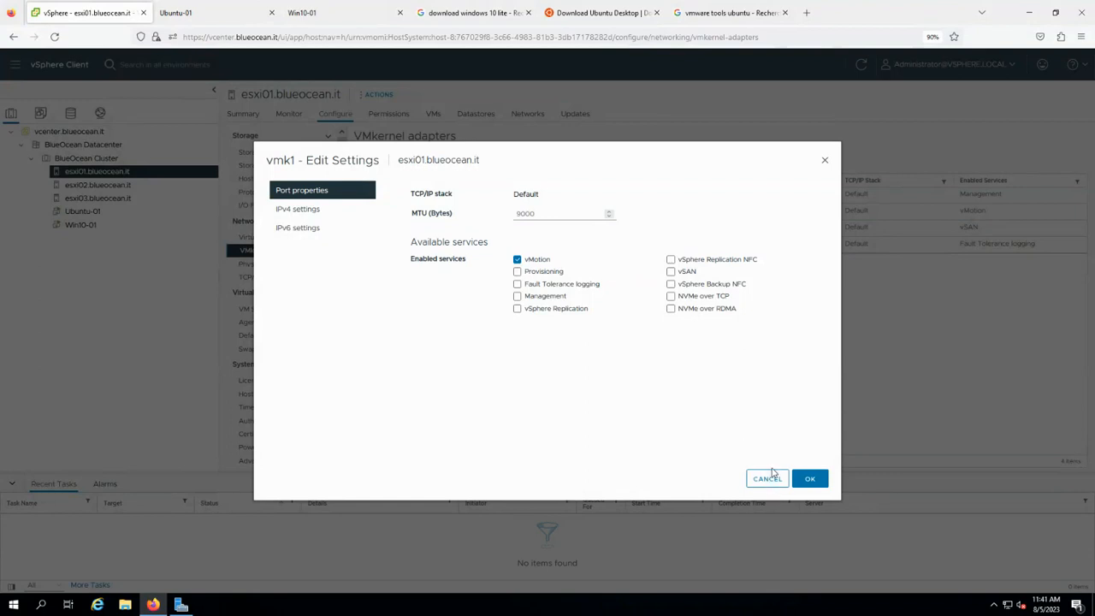
Cancel the vmk1 settings unchanged and view Win10-01's summary.
click(774, 482)
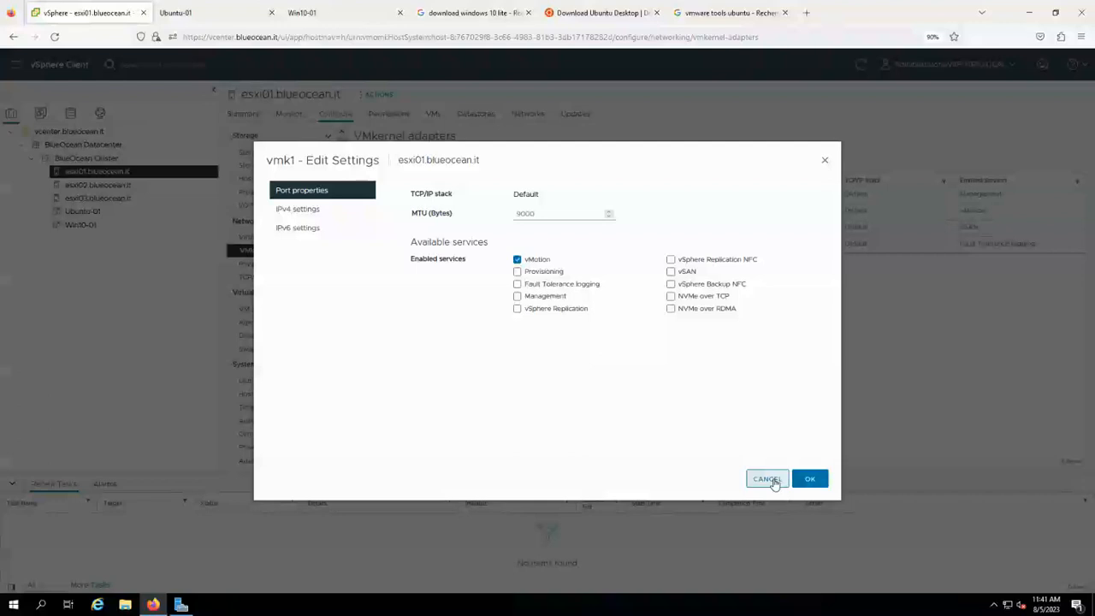
click(775, 481)
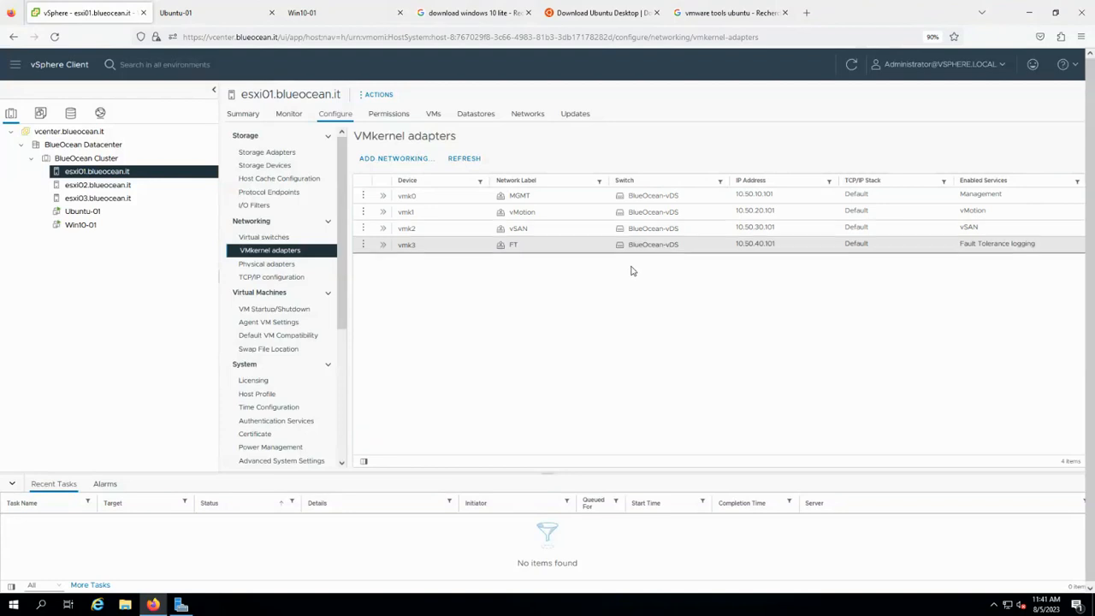
click(109, 227)
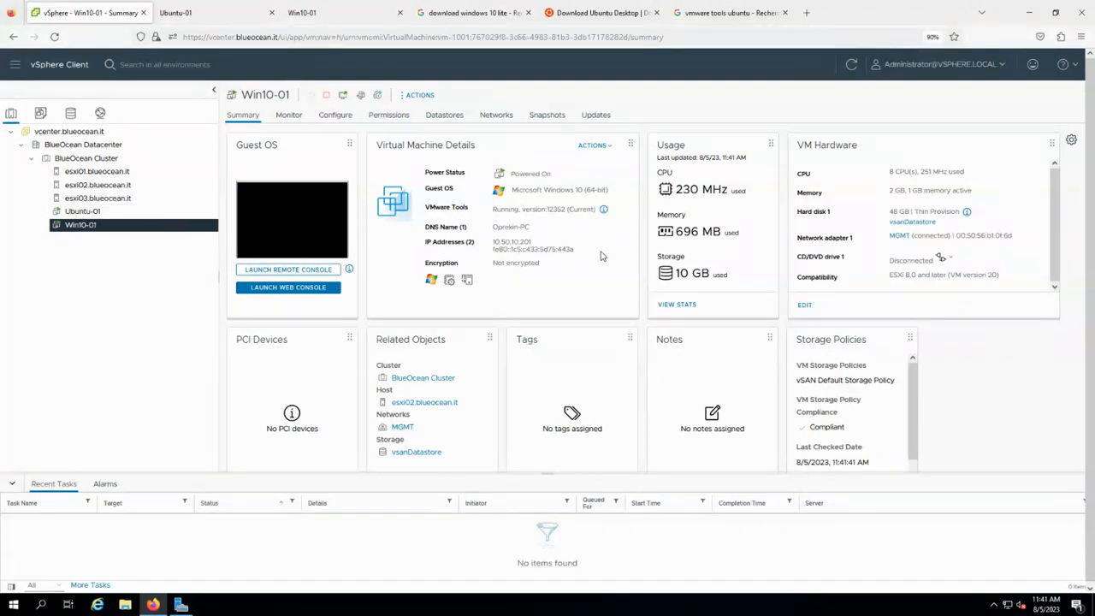
List the virtual machines on esxi02.blueocean.it and launch a Command Prompt.
drag(479, 403, 368, 397)
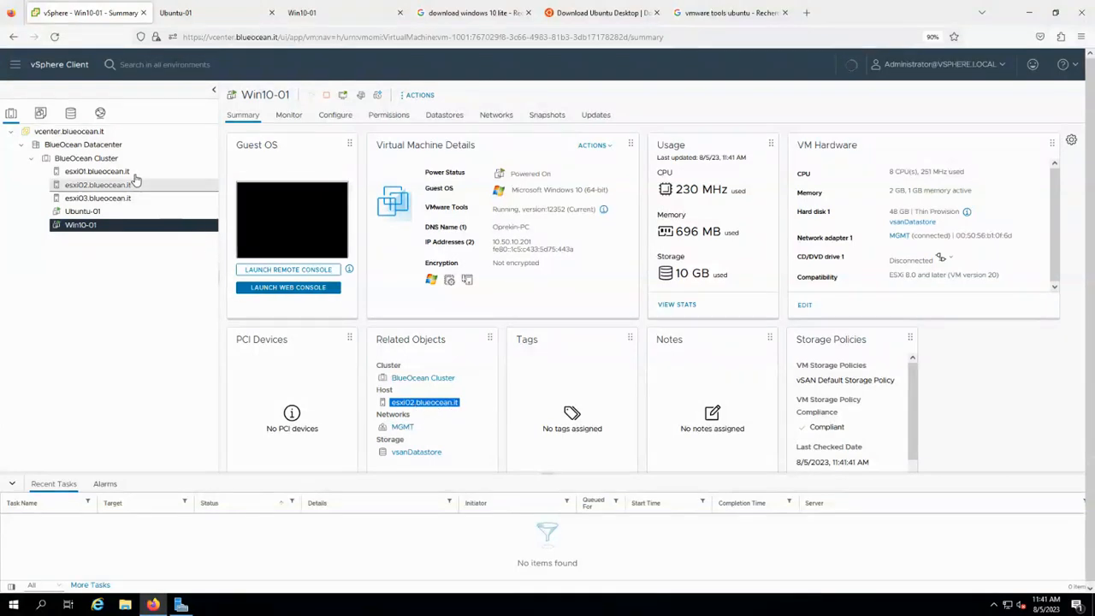
click(104, 186)
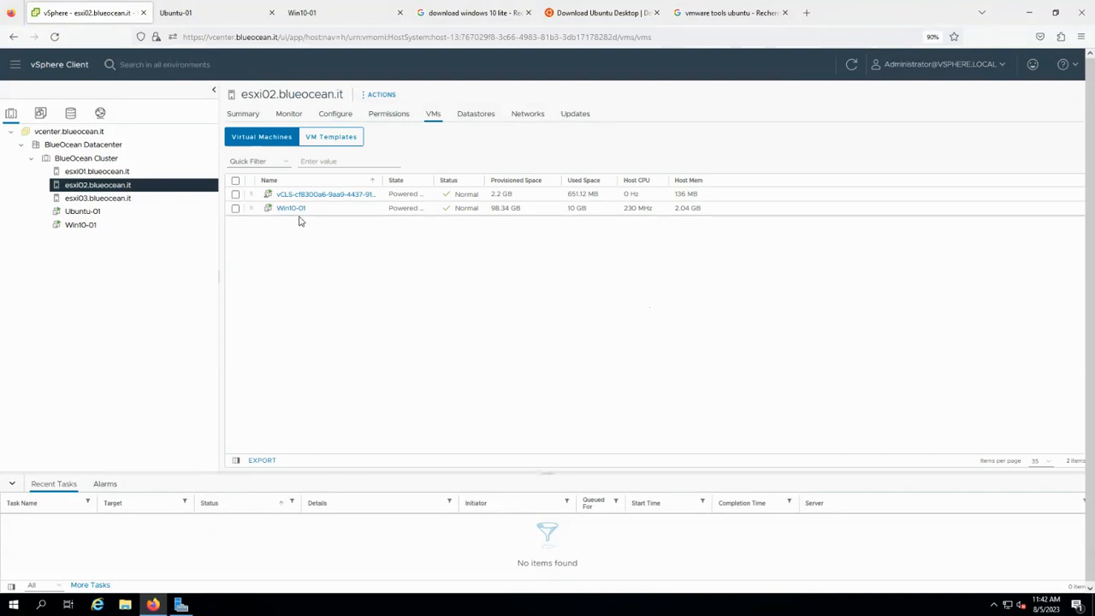
click(11, 604)
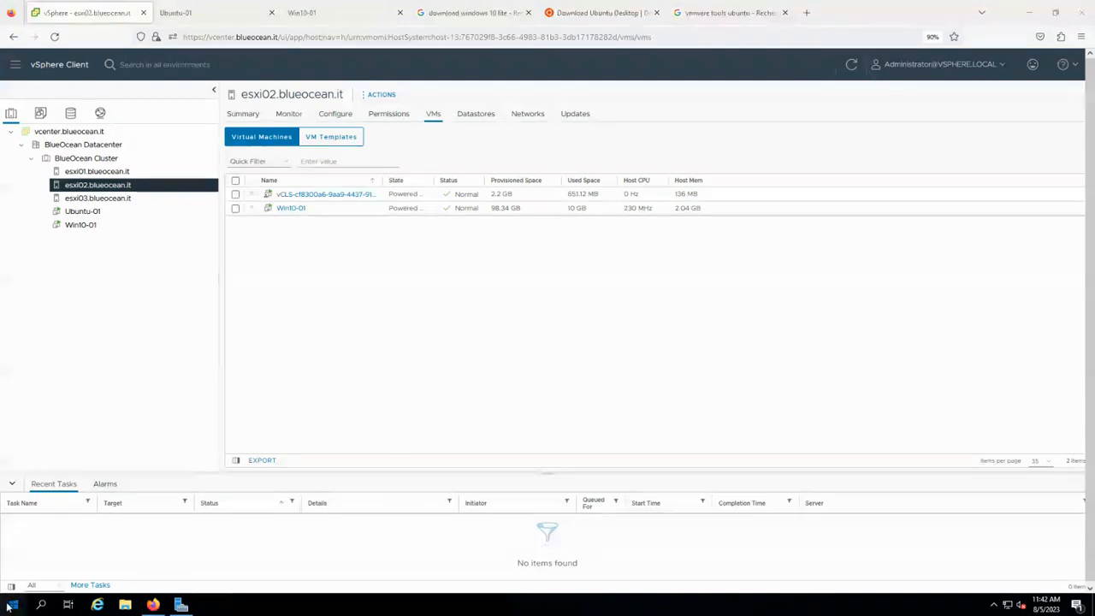
text(cmd)
key(Return)
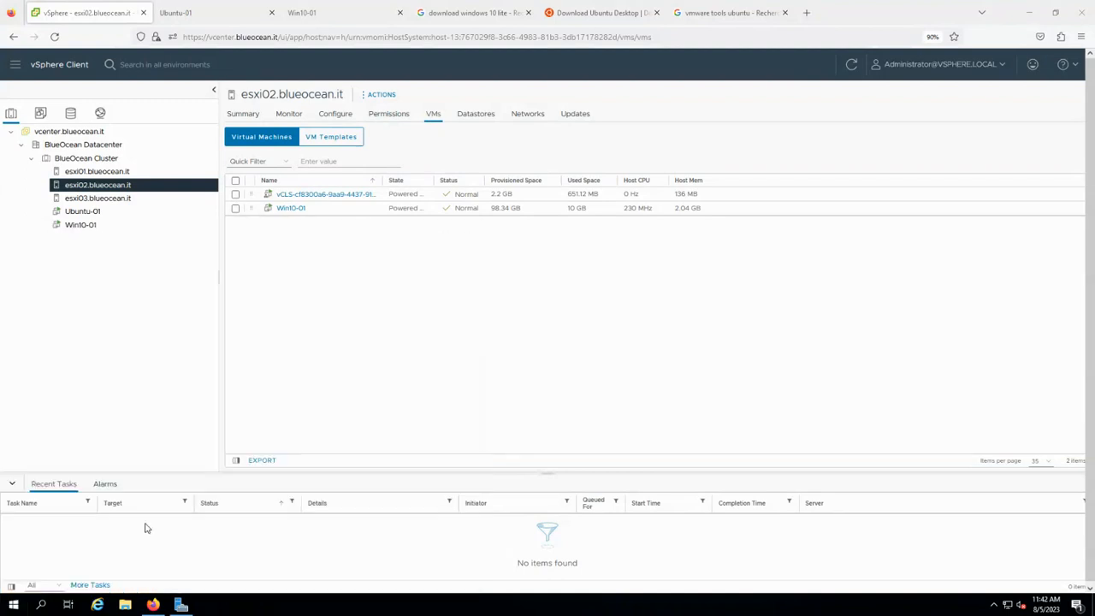
Run a continuous ping to 10.50.10.201, arrange its window, and select Win10-01.
drag(300, 35, 308, 236)
text(ping 10.50)
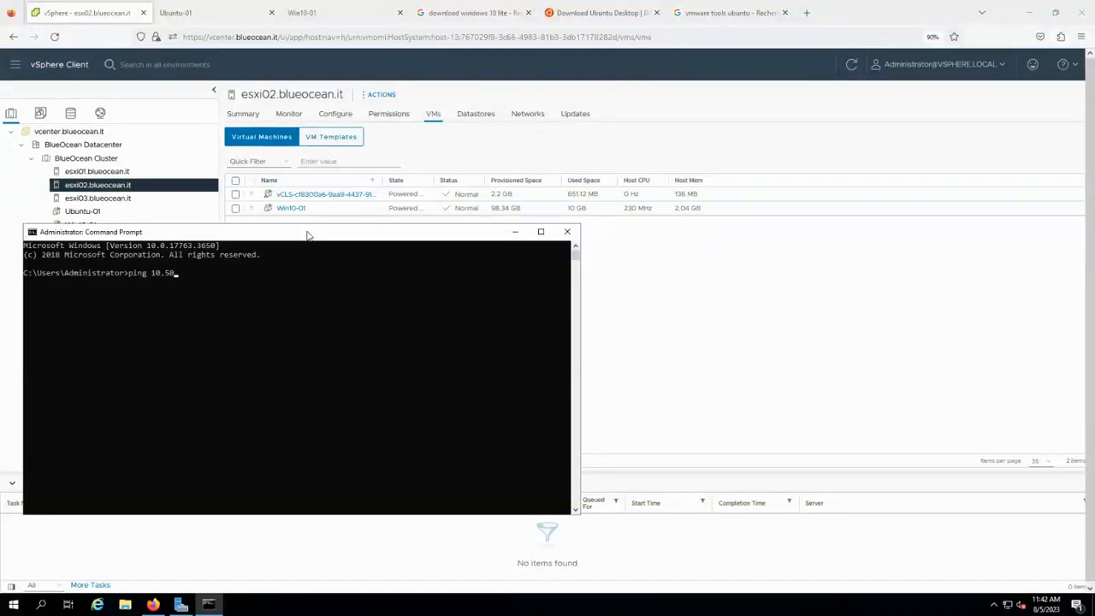
text(.10.201 -)
text(t)
key(Return)
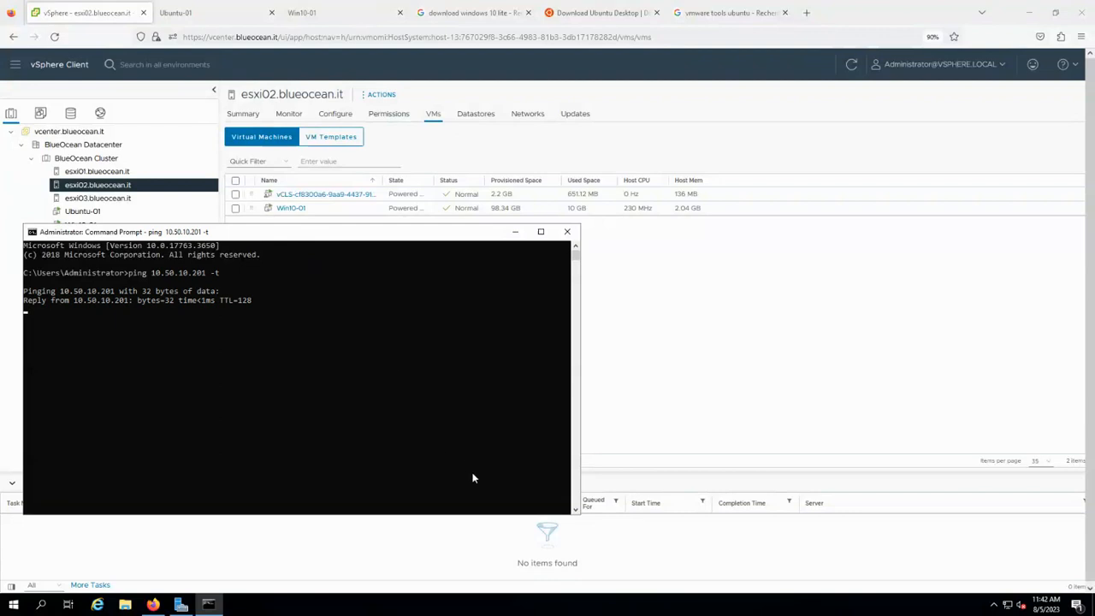
drag(577, 517, 513, 548)
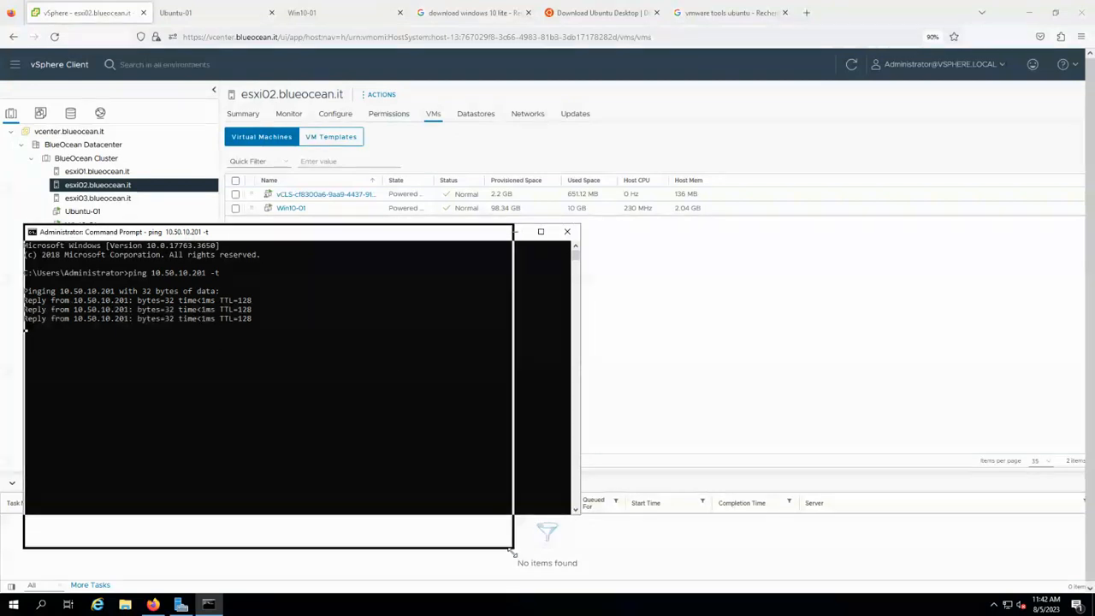
drag(205, 238, 714, 216)
click(74, 224)
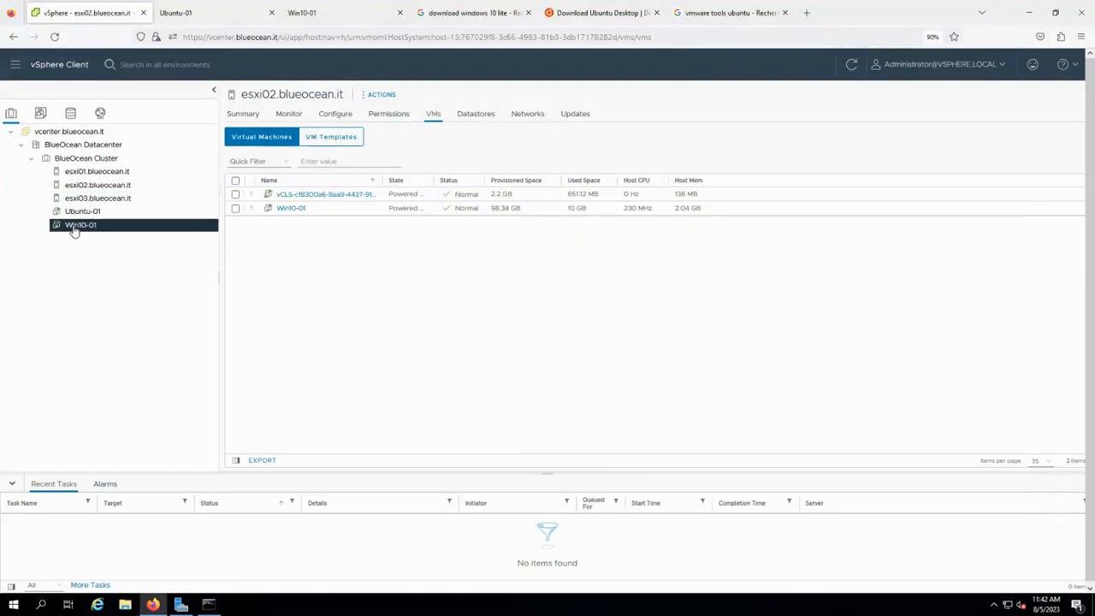
Migrate Win10-01 to esxi03.blueocean.it (compute resource only, MGMT network, high vMotion priority).
right_click(74, 224)
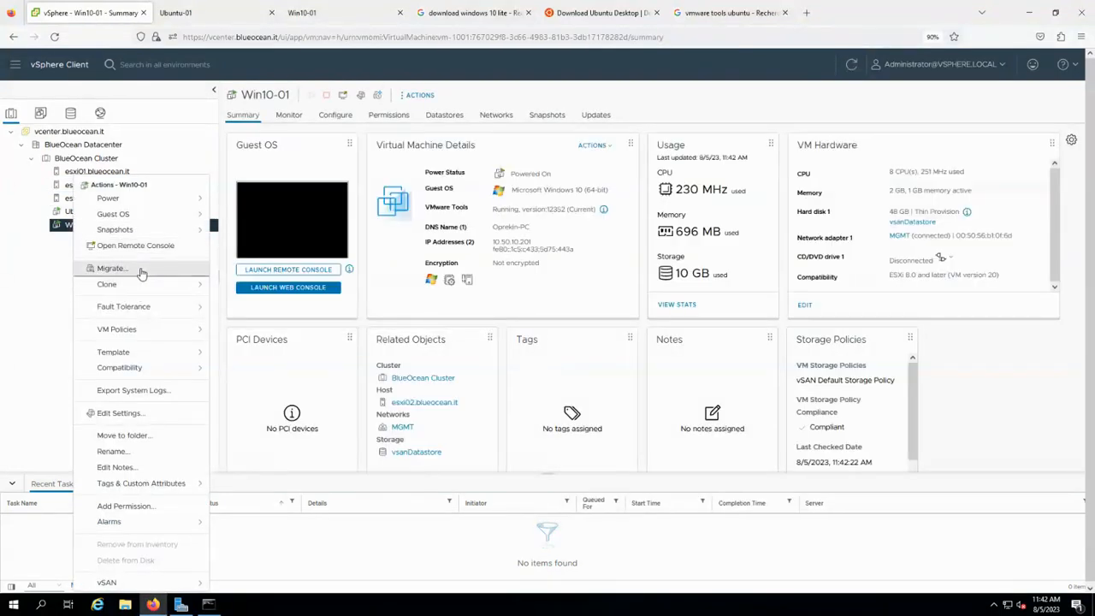
click(111, 269)
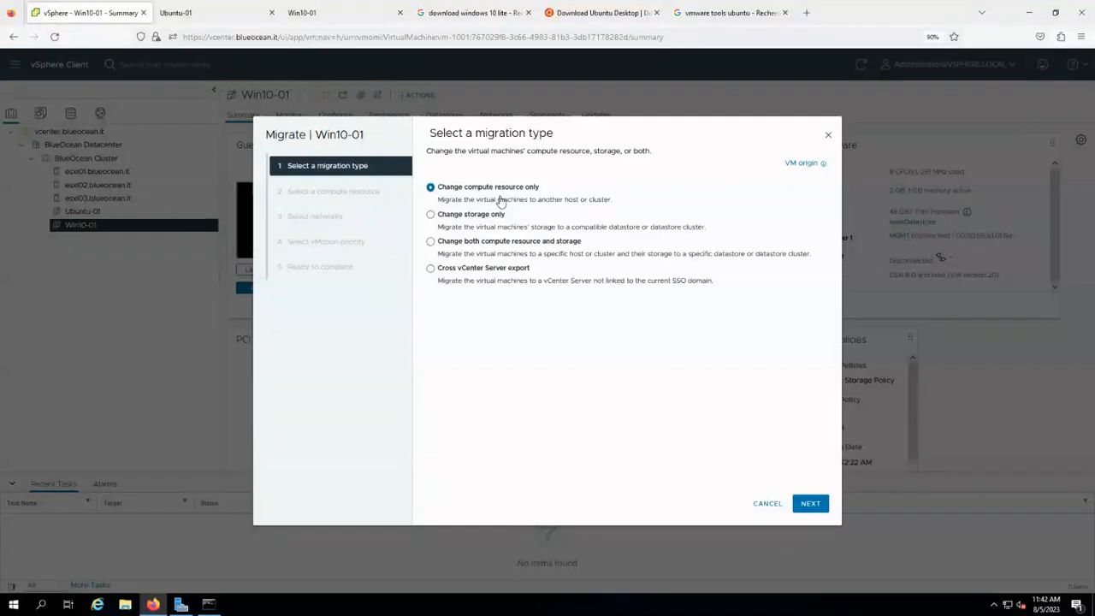
click(811, 503)
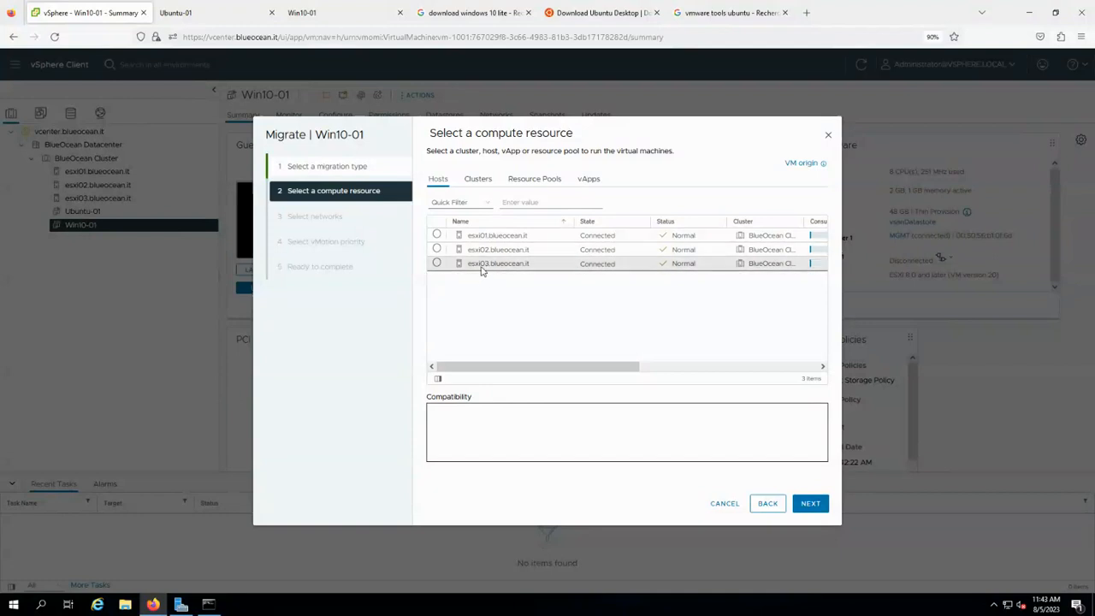
click(437, 262)
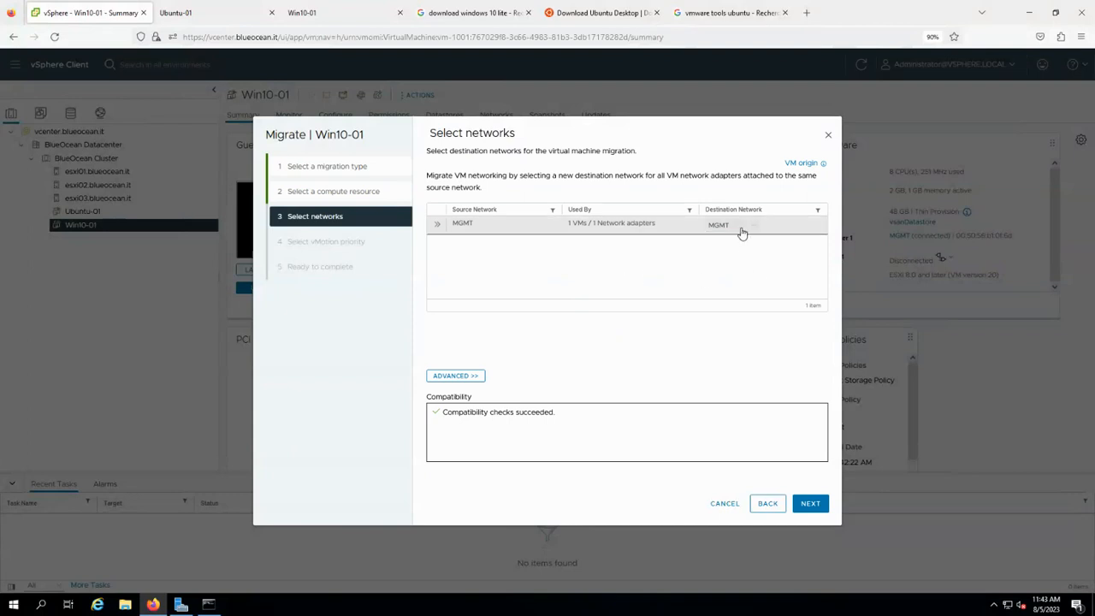
click(808, 507)
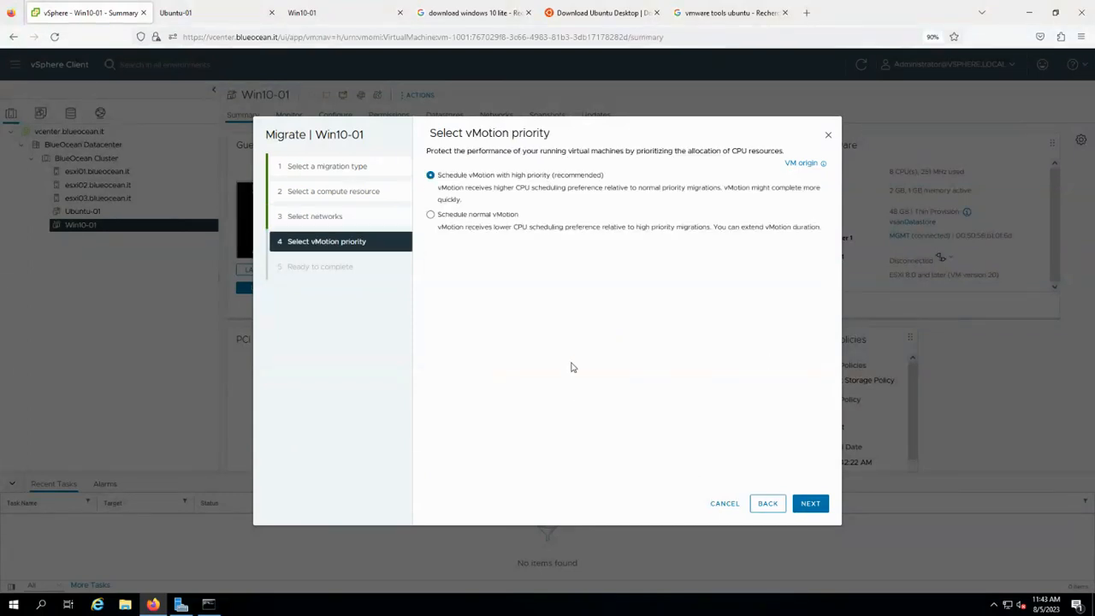
click(807, 505)
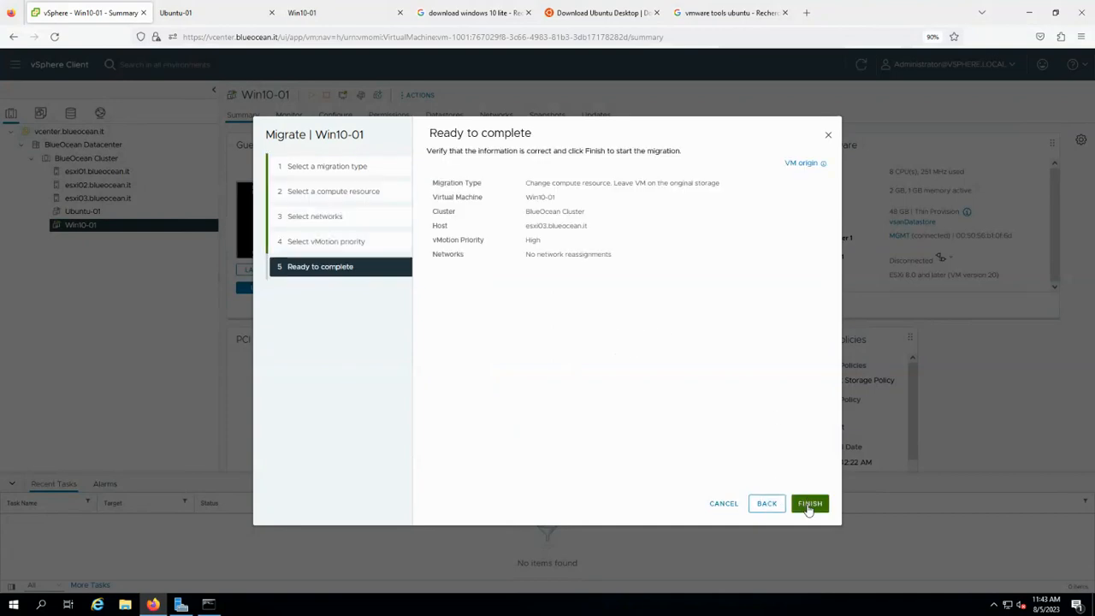
click(807, 504)
click(208, 605)
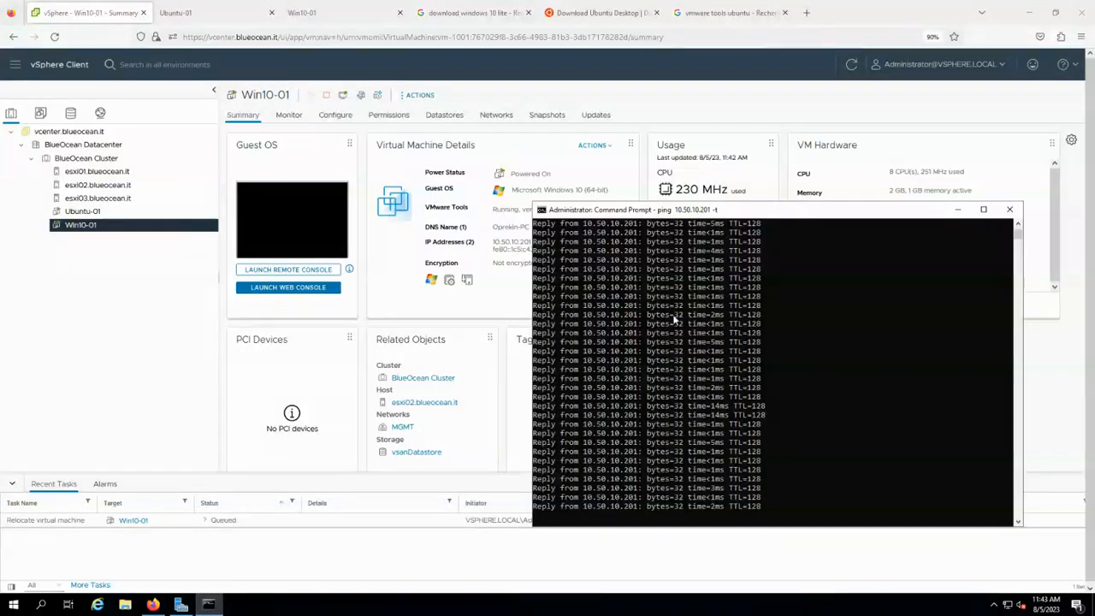
Reposition and narrow the ping window, then view Ubuntu-01's summary.
drag(721, 205, 798, 171)
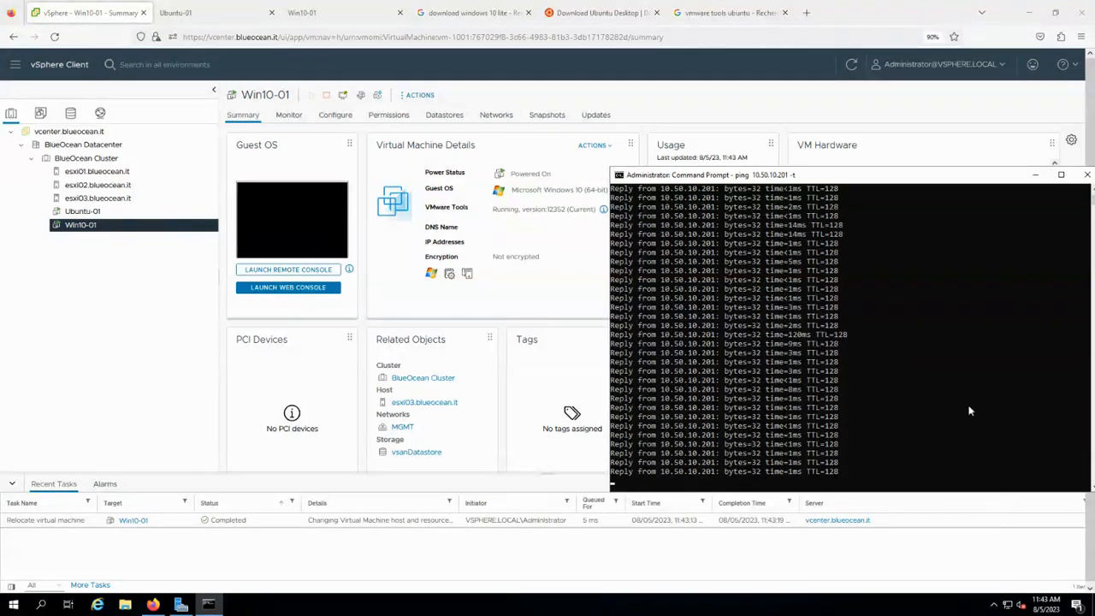
drag(941, 178, 910, 178)
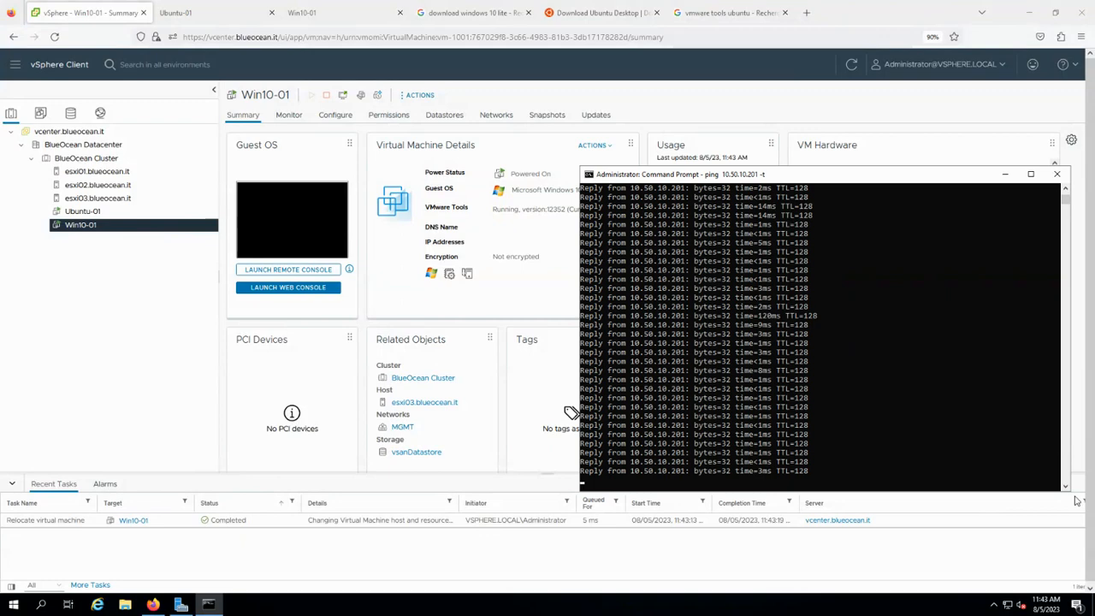
drag(1073, 490, 943, 497)
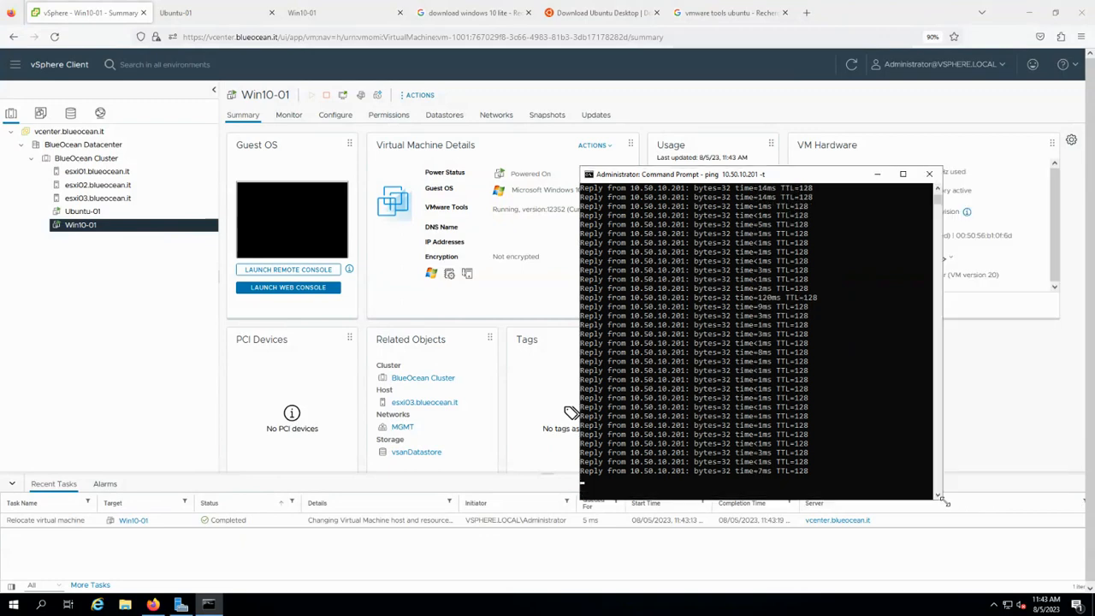
click(111, 214)
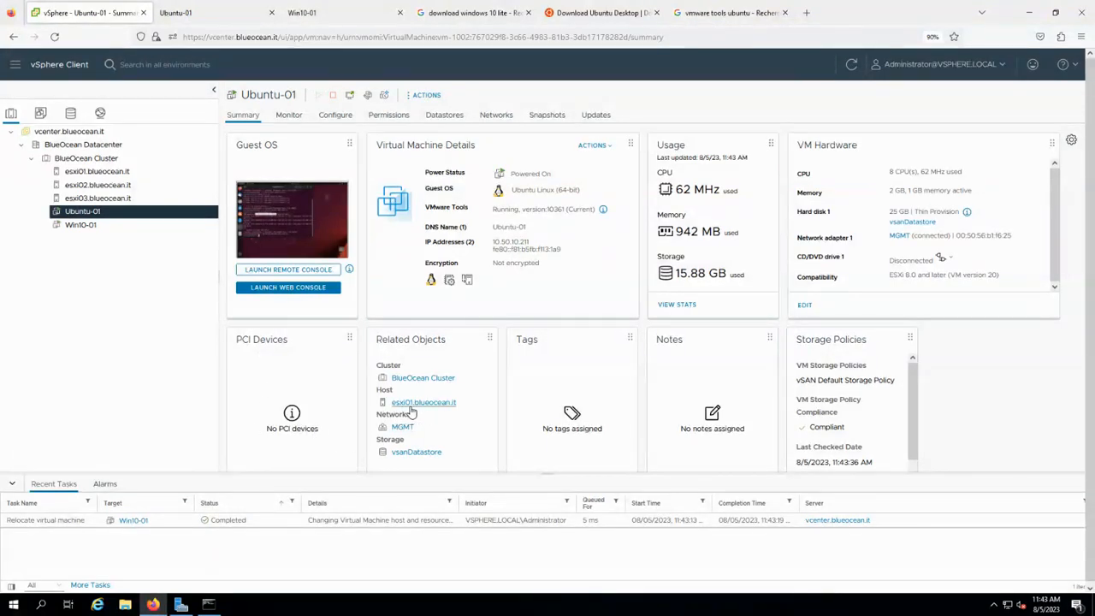
Copy Ubuntu-01's IP 10.50.10.211 and stop the continuous ping to 10.50.10.201.
drag(544, 242, 446, 243)
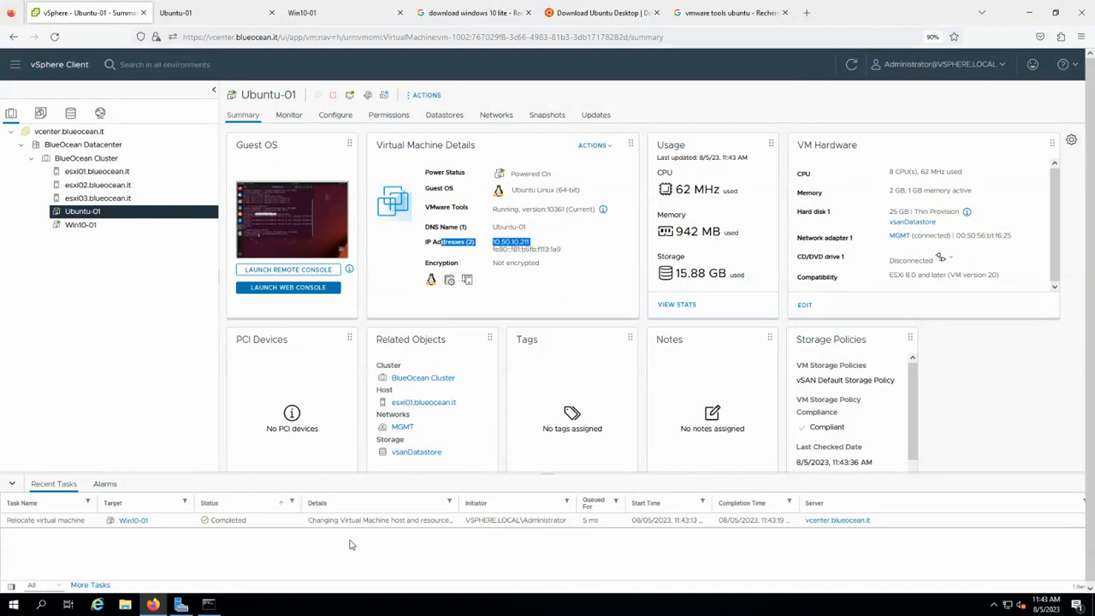
click(208, 605)
click(737, 373)
key(Escape)
key(ctrl+c)
Start a continuous ping to 10.50.10.211 and move its window aside.
key(Up)
key(Left)
key(BackSpace)
text(1)
key(Return)
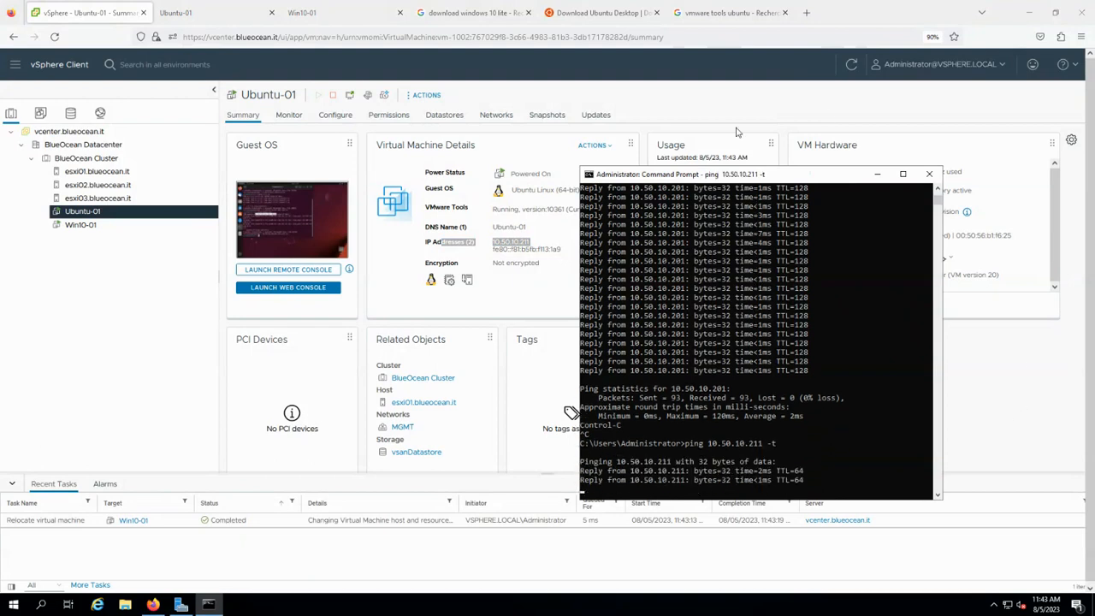
drag(741, 174, 816, 163)
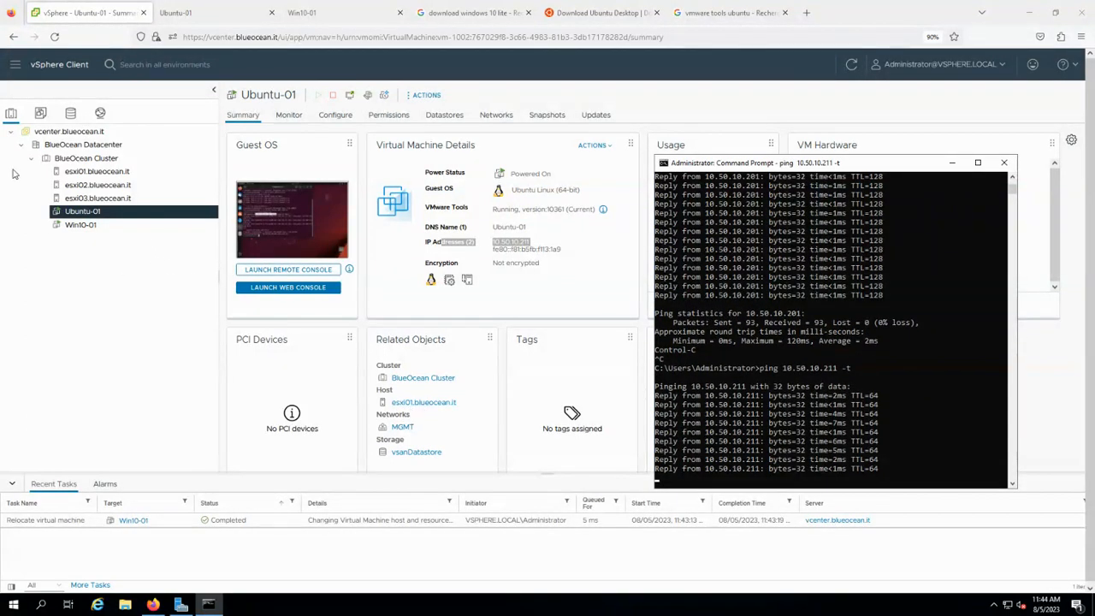
click(113, 238)
Migrate Ubuntu-01 to esxi02.blueocean.it, compute resource only, with default network and priority.
right_click(113, 237)
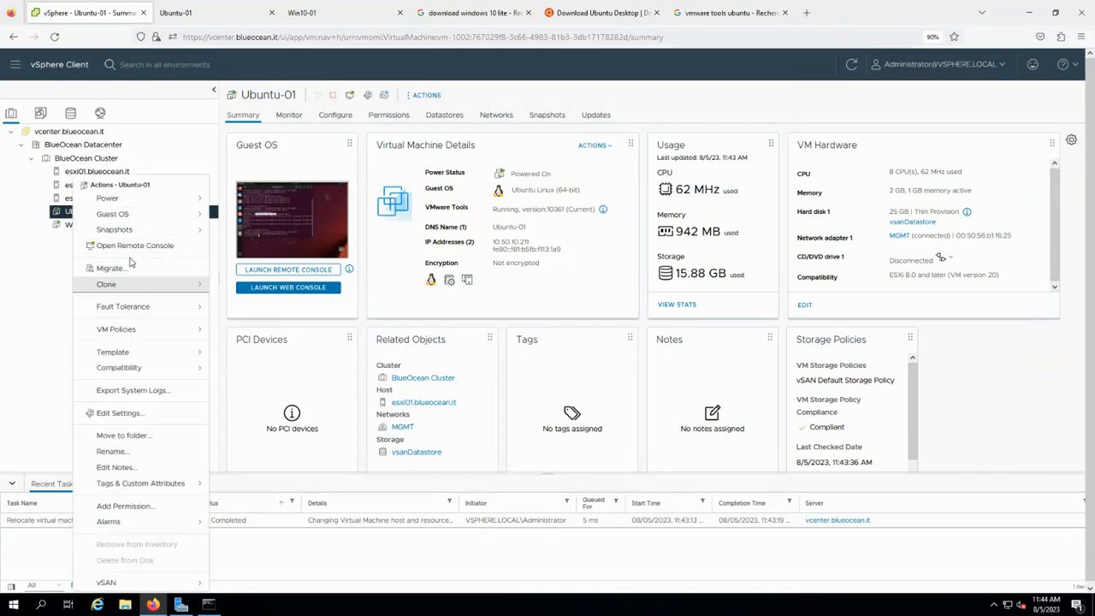
click(231, 319)
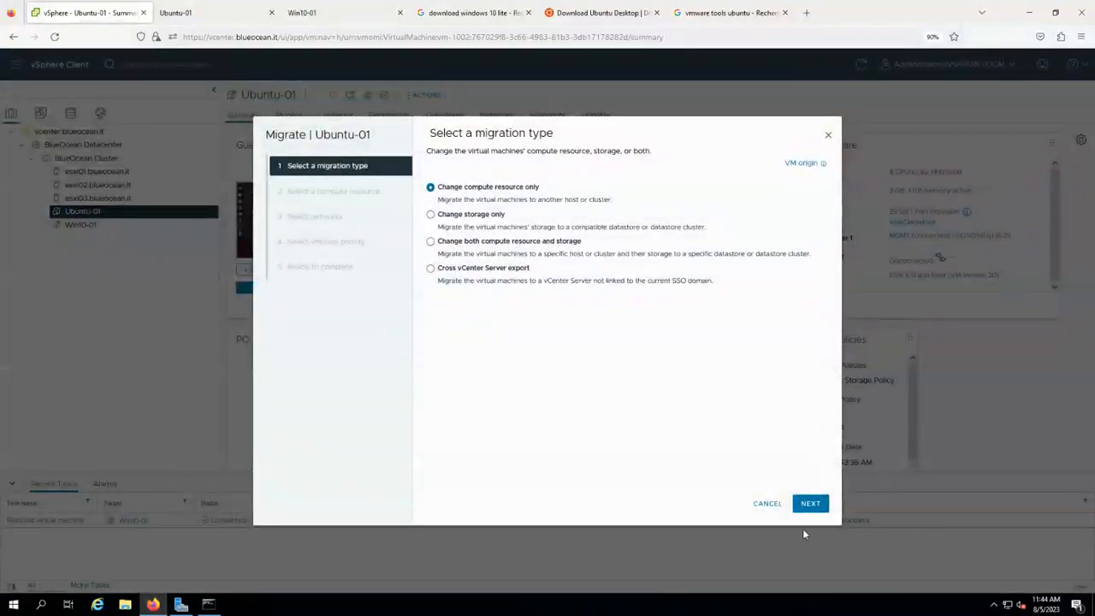
click(810, 503)
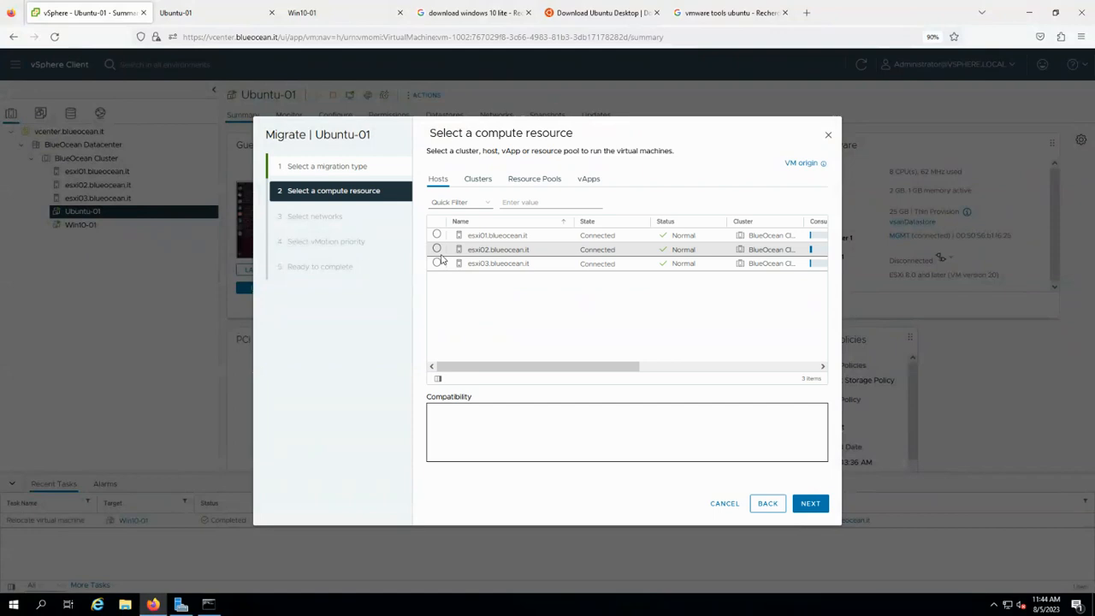
click(437, 249)
click(810, 504)
click(807, 505)
click(809, 503)
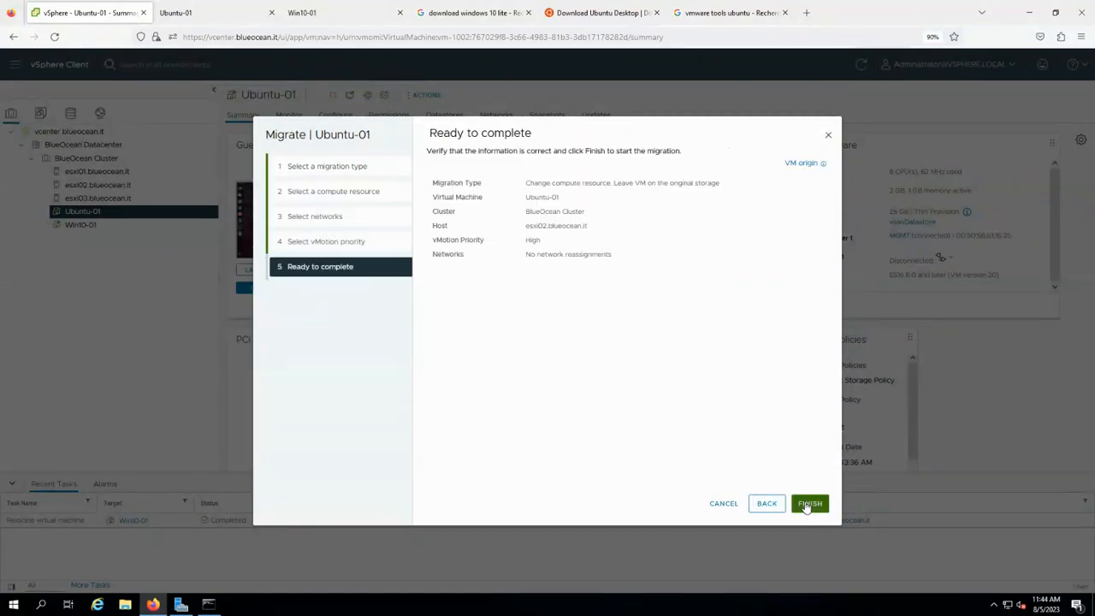
click(808, 504)
Check the ping window, then open Win10-01's summary and its actions menu.
click(212, 605)
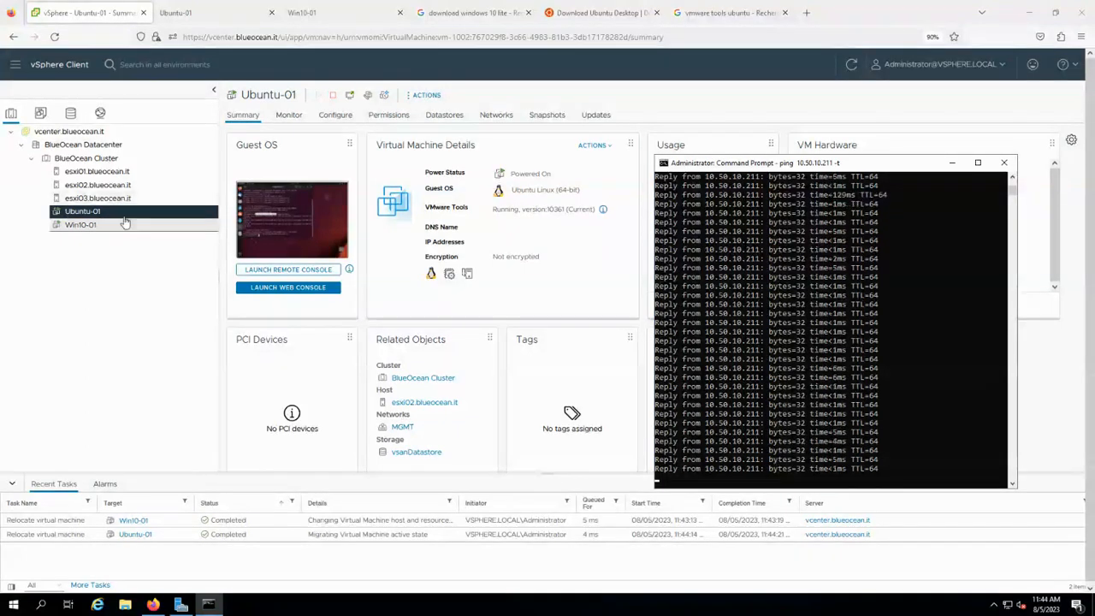
click(93, 225)
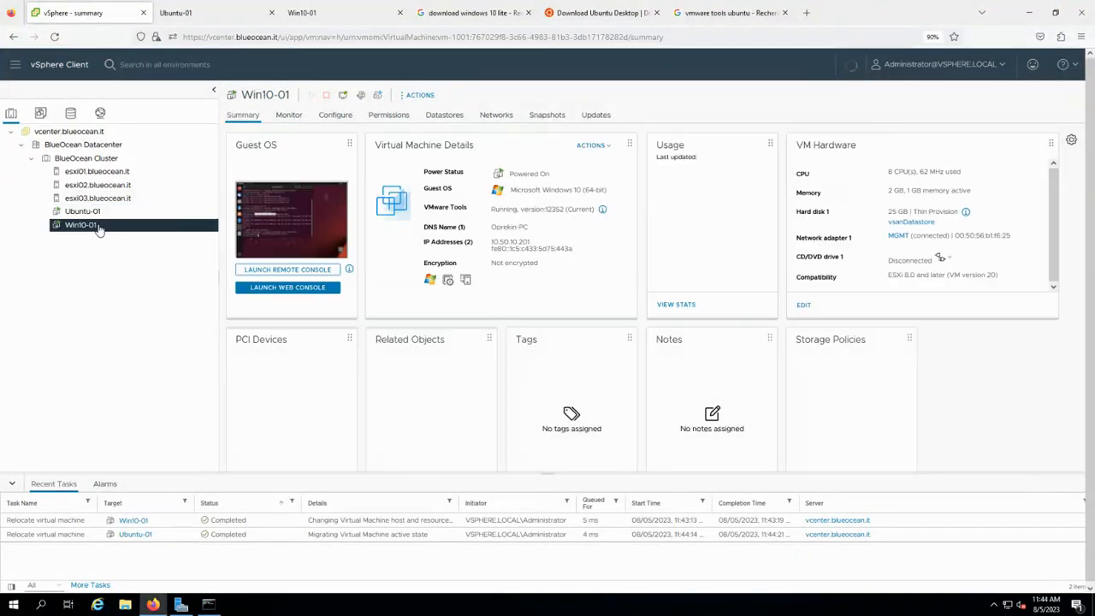
right_click(98, 225)
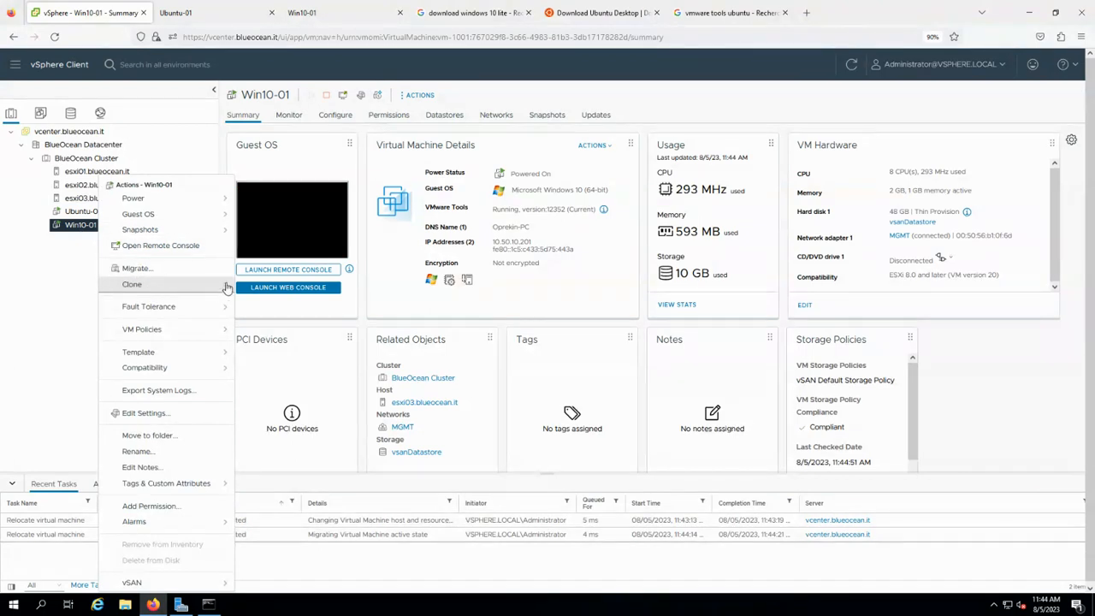
Clone Win10-01 as Win10-02 on BlueOcean Cluster and vsanDatastore with no extra options.
click(256, 292)
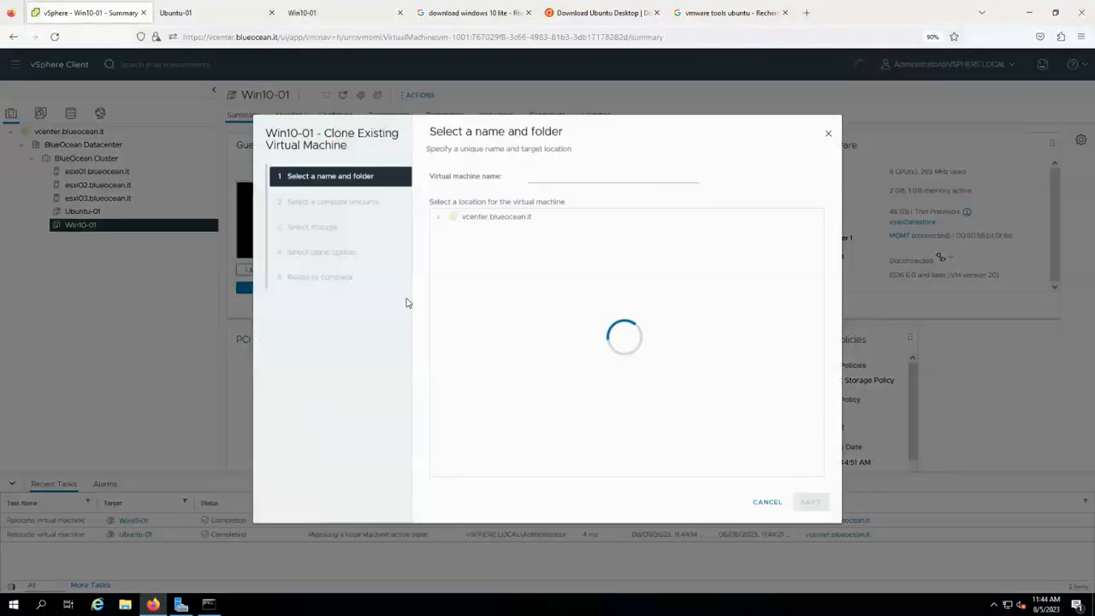
click(537, 177)
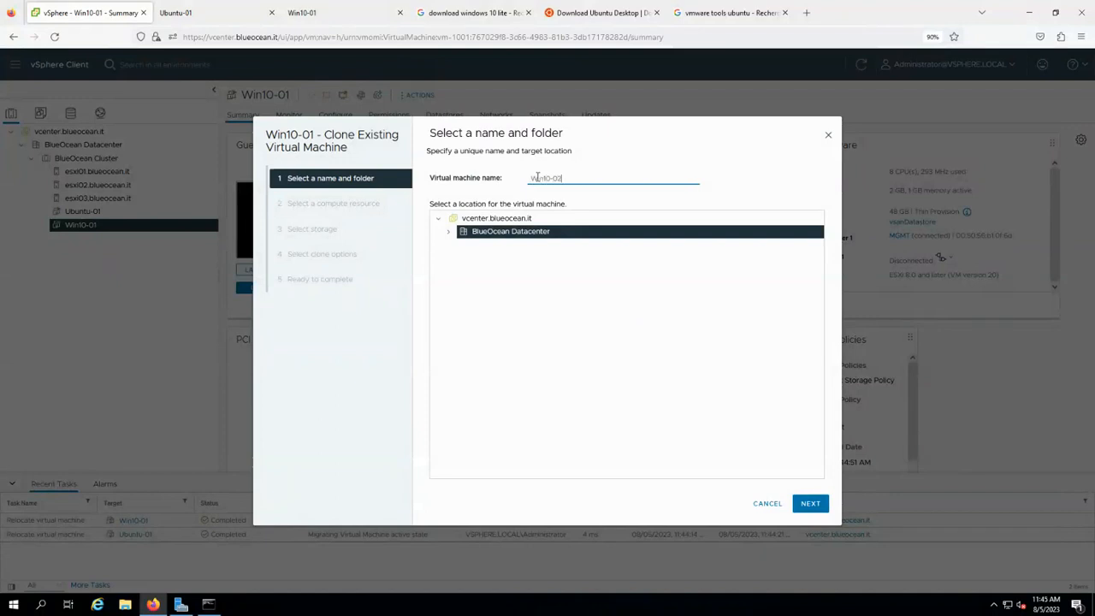
click(809, 503)
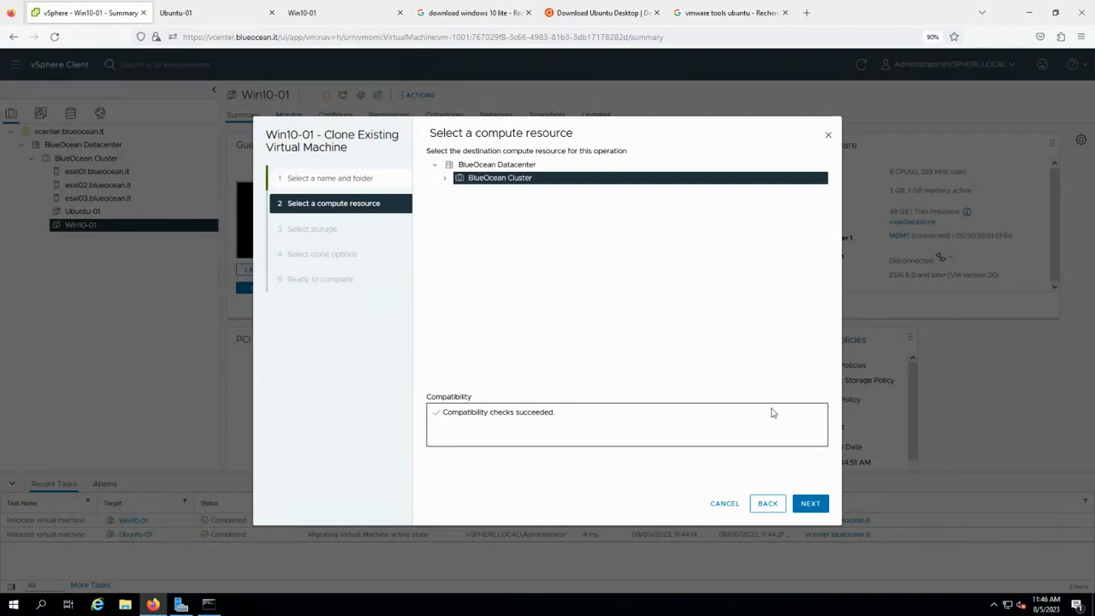
click(812, 504)
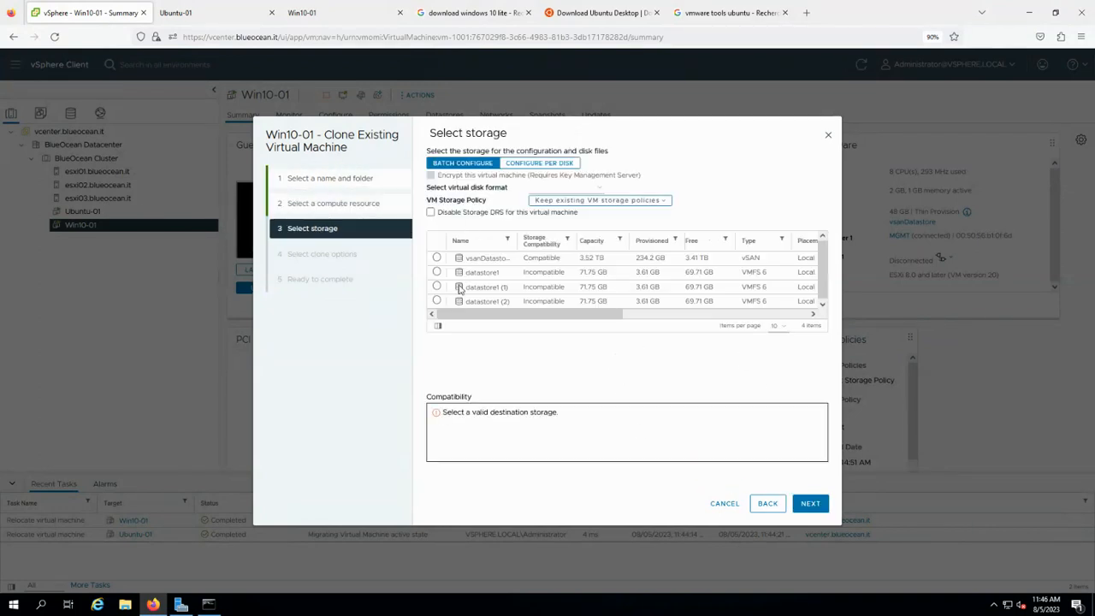
click(437, 258)
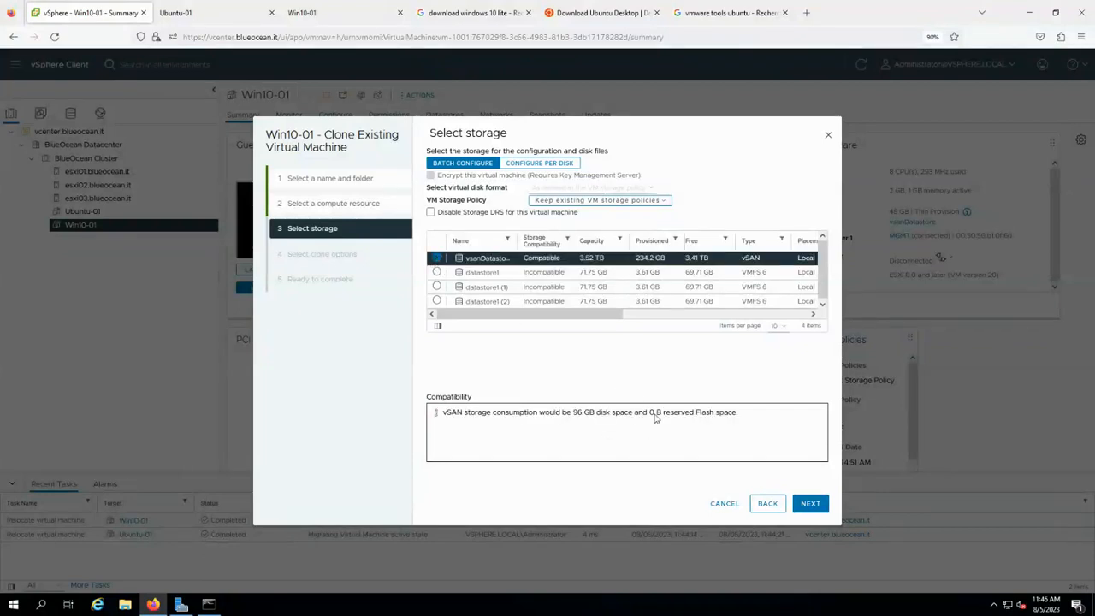
click(805, 504)
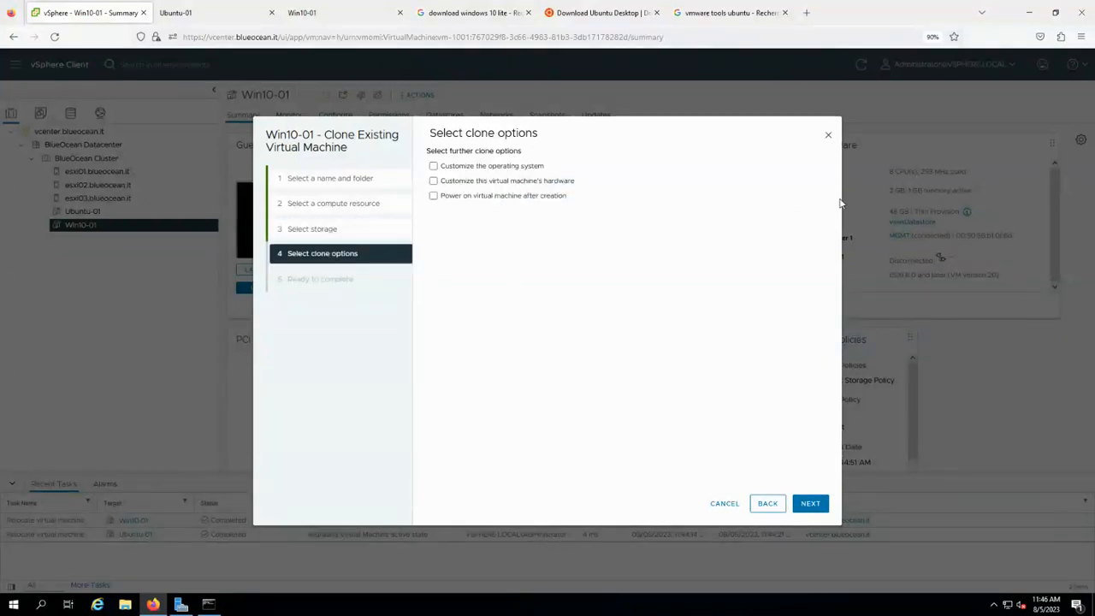
click(811, 505)
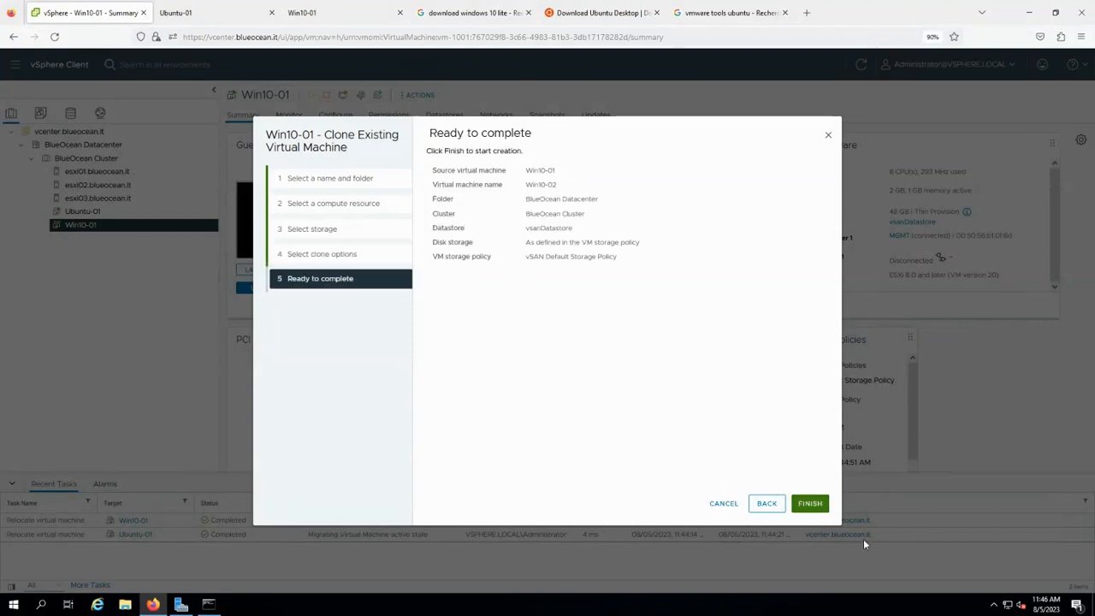
click(809, 503)
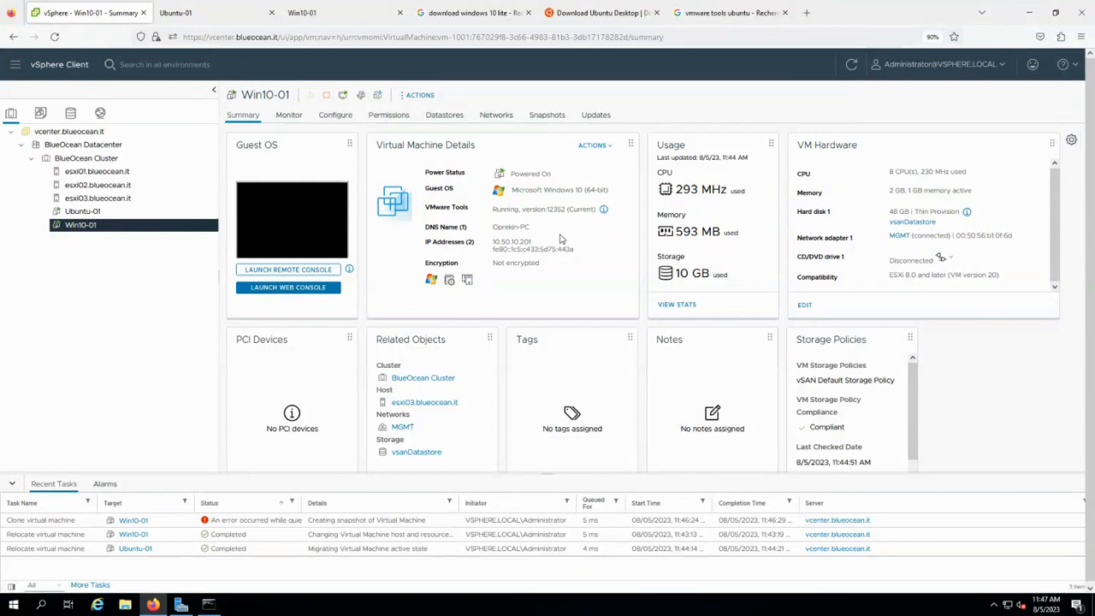
drag(440, 207, 606, 209)
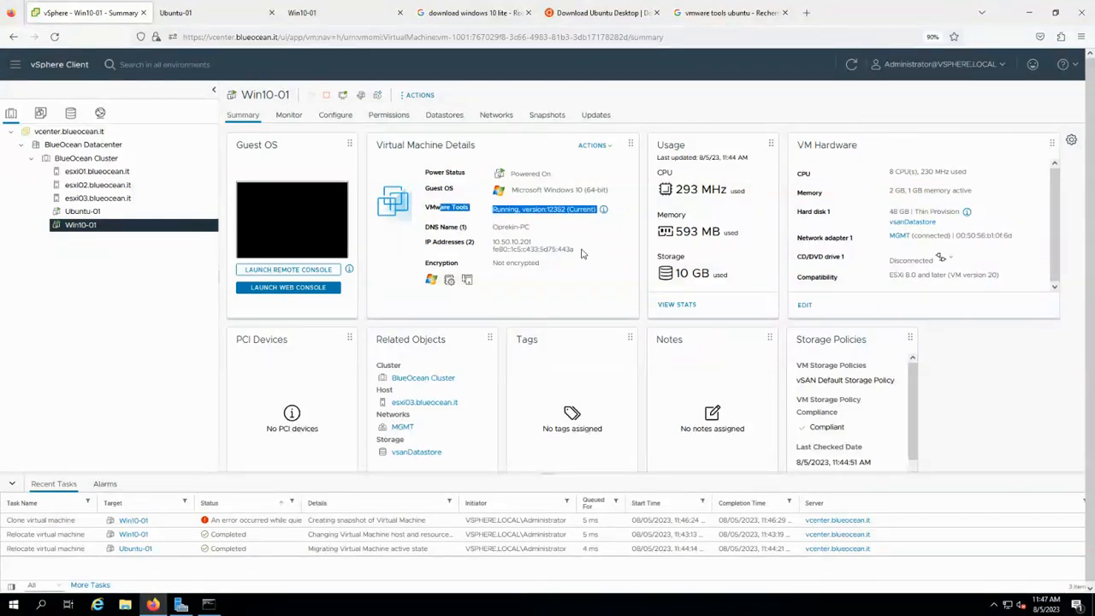
Shut down Win10-01's guest OS, confirm with YES, then reopen its actions menu.
right_click(108, 231)
mouse_move(218, 200)
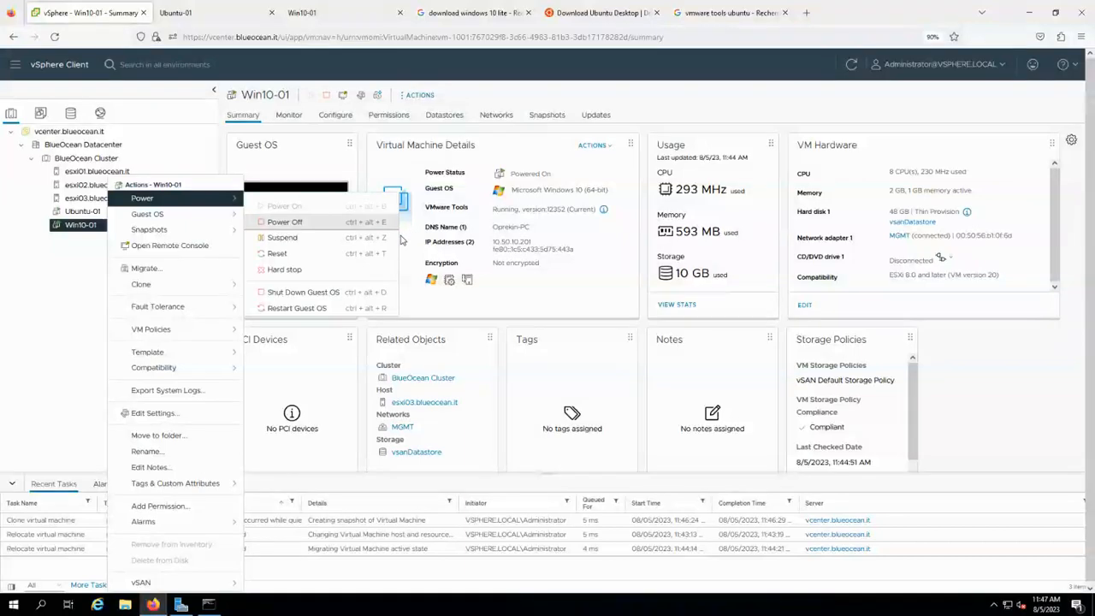
click(342, 292)
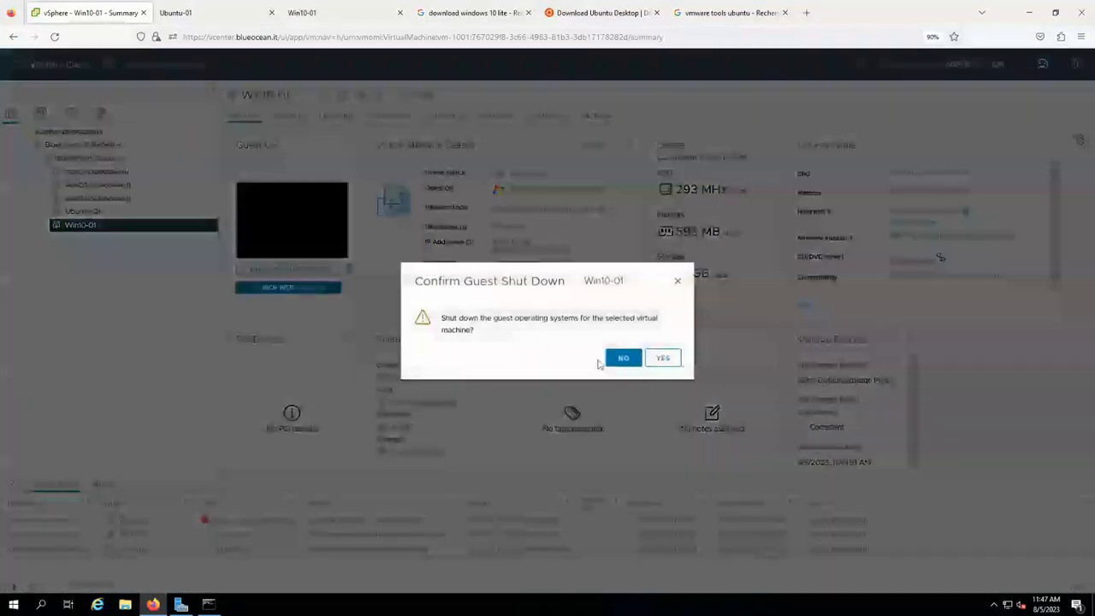
click(663, 357)
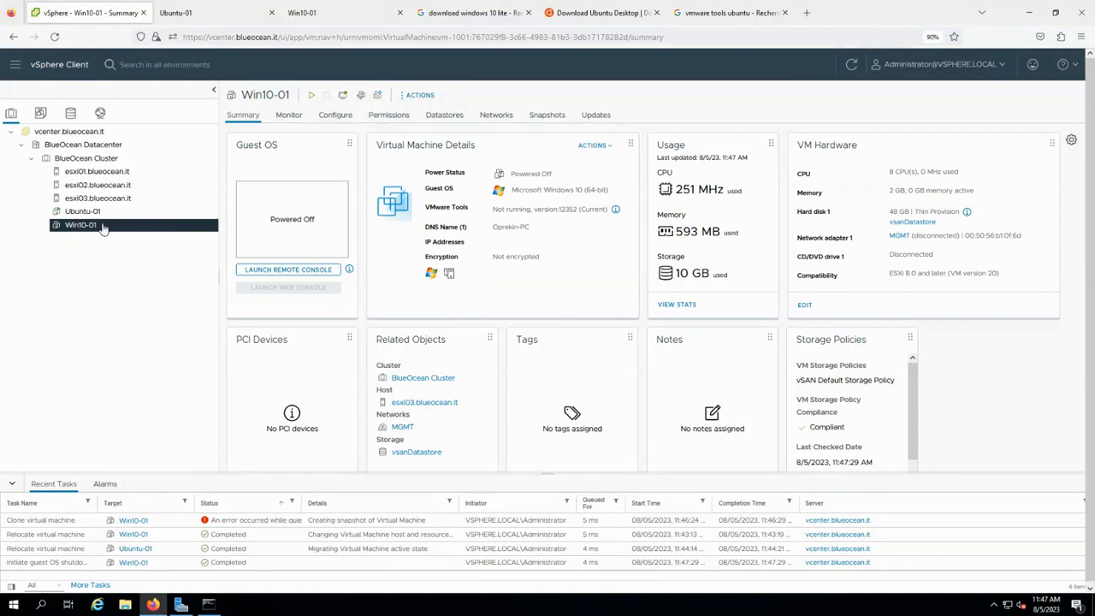
right_click(102, 228)
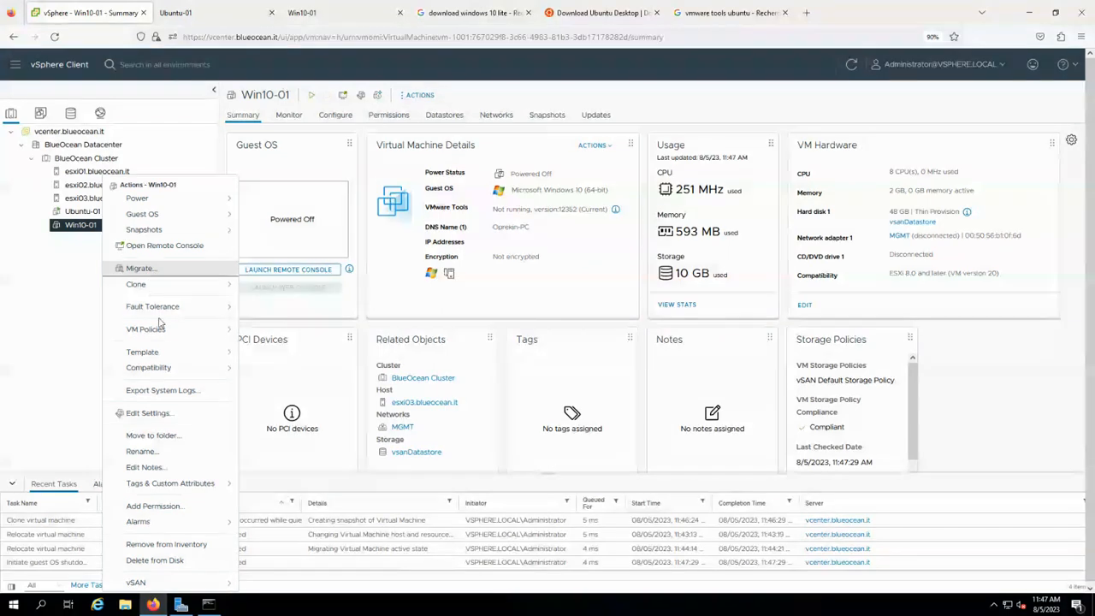
Clone Win10-01 to Win10-02 on vsanDatastore, default compute resource, no clone options.
click(229, 291)
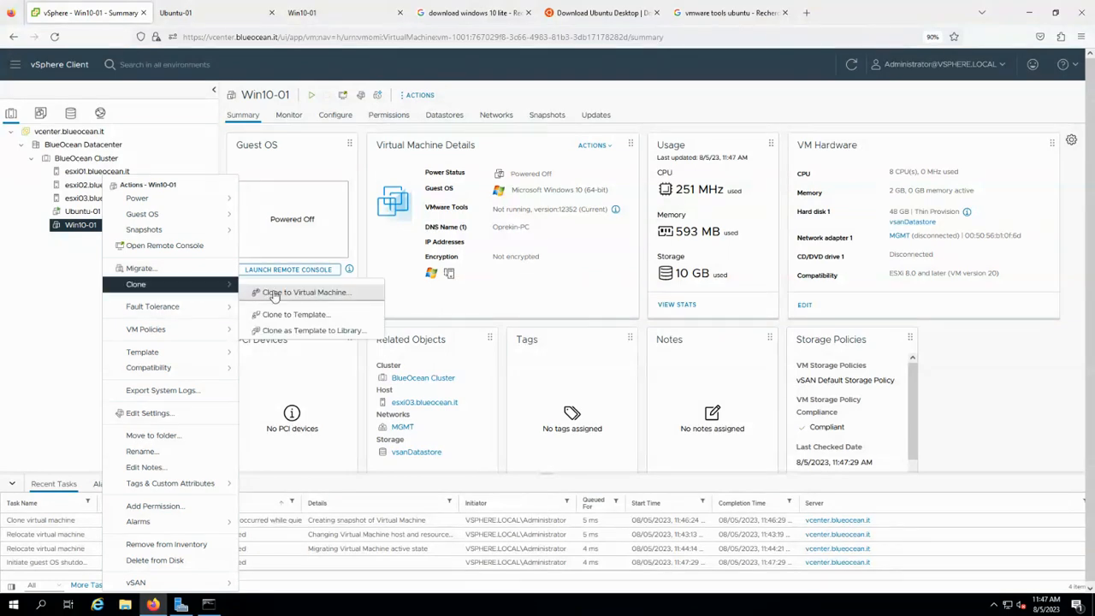
click(342, 292)
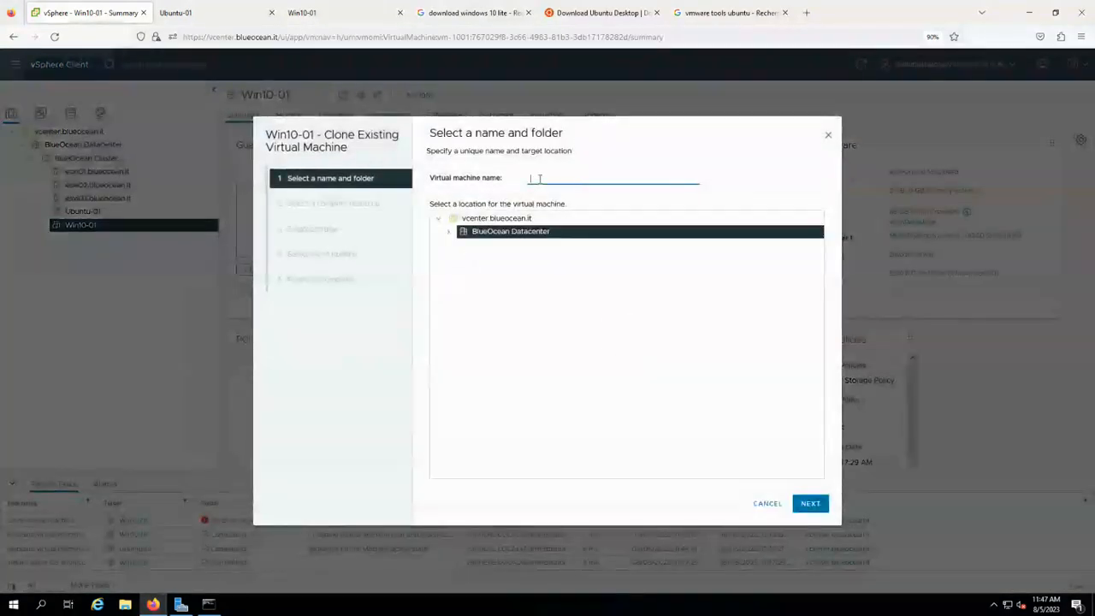
text(Win10-02)
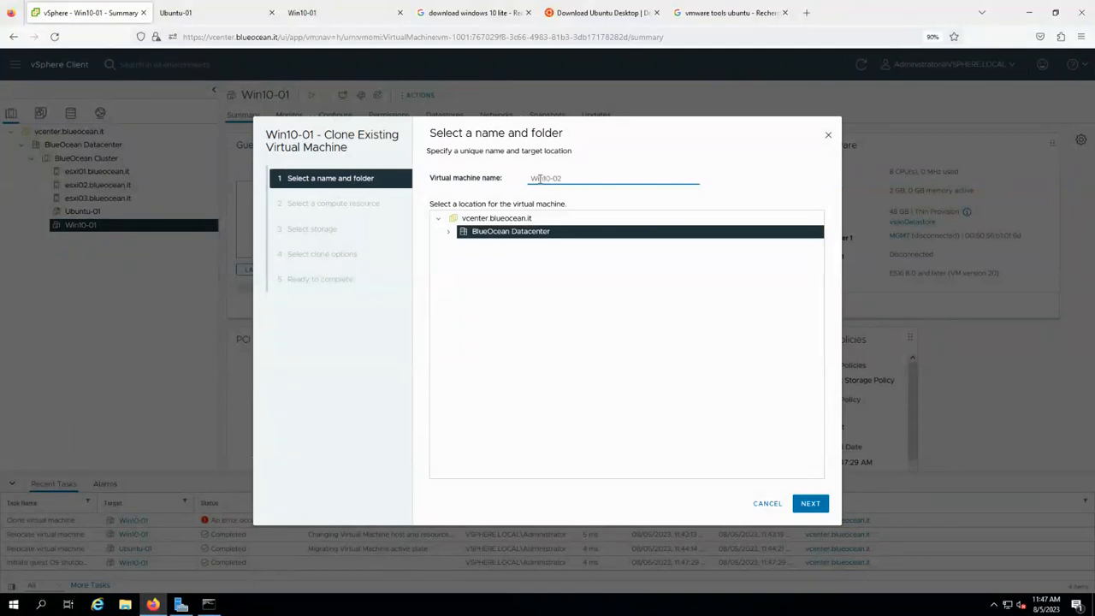
click(813, 505)
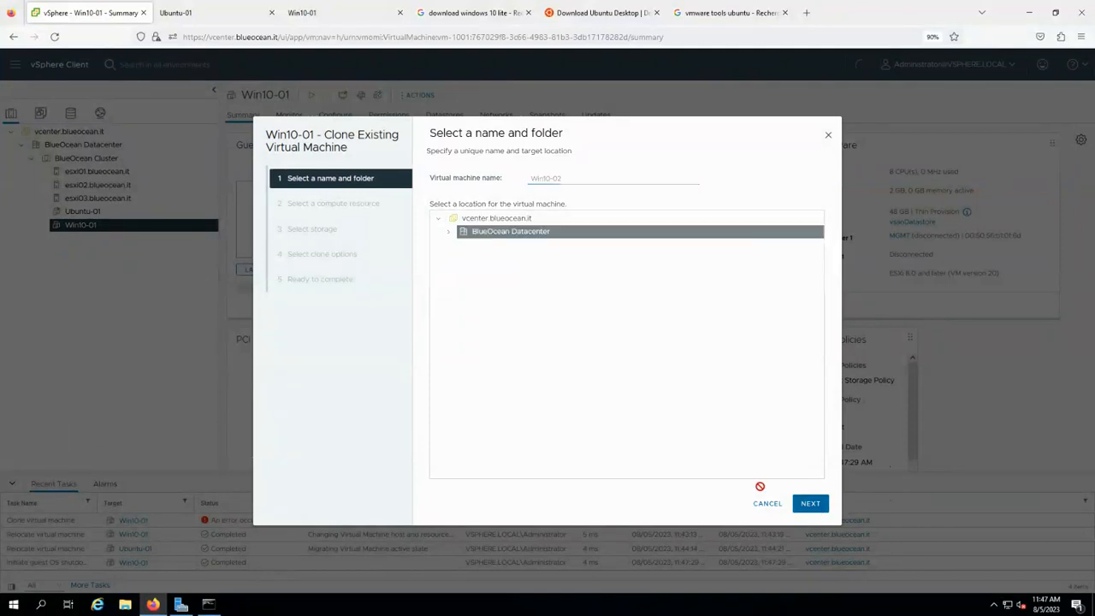
click(810, 503)
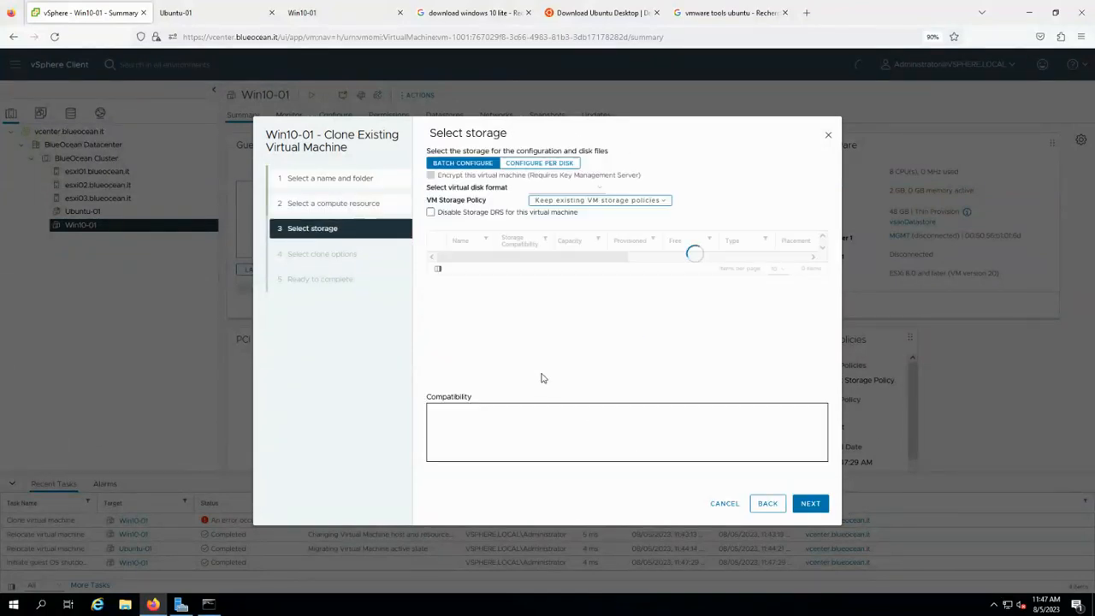
click(436, 257)
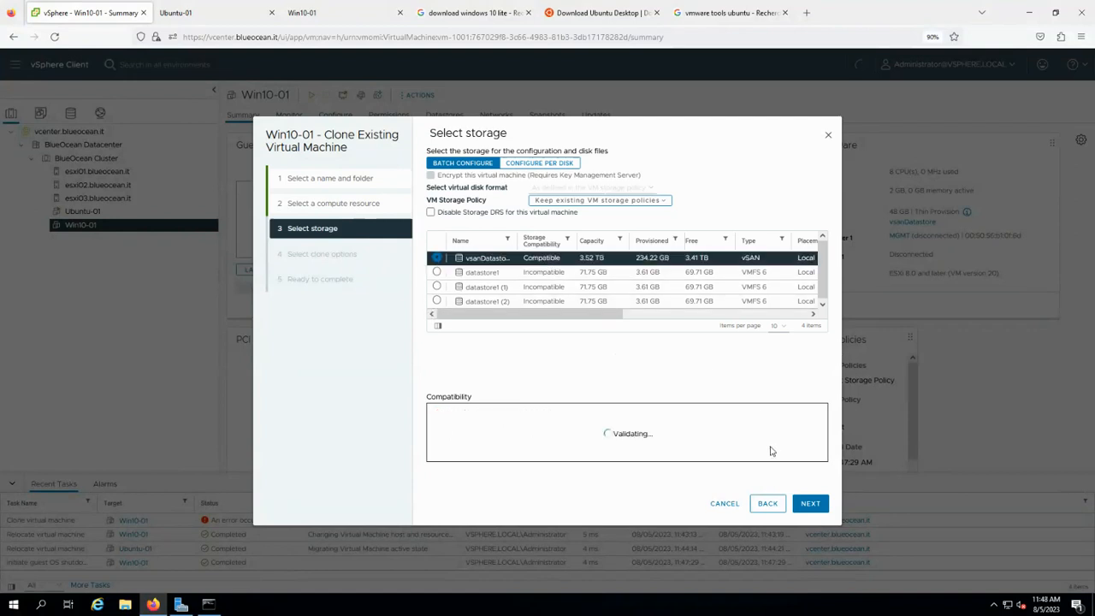
click(810, 504)
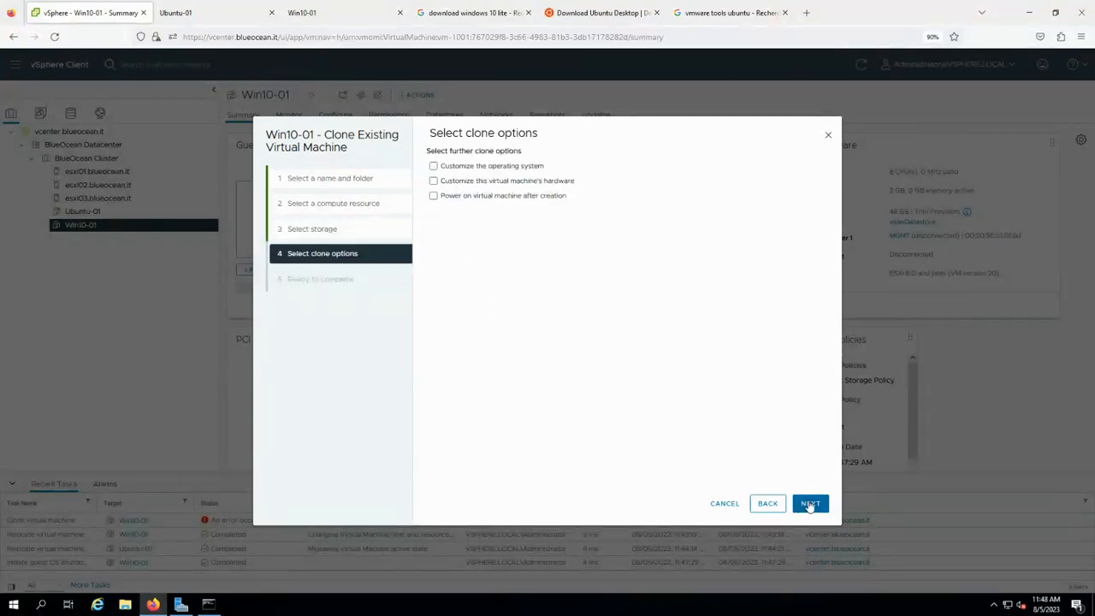
click(810, 504)
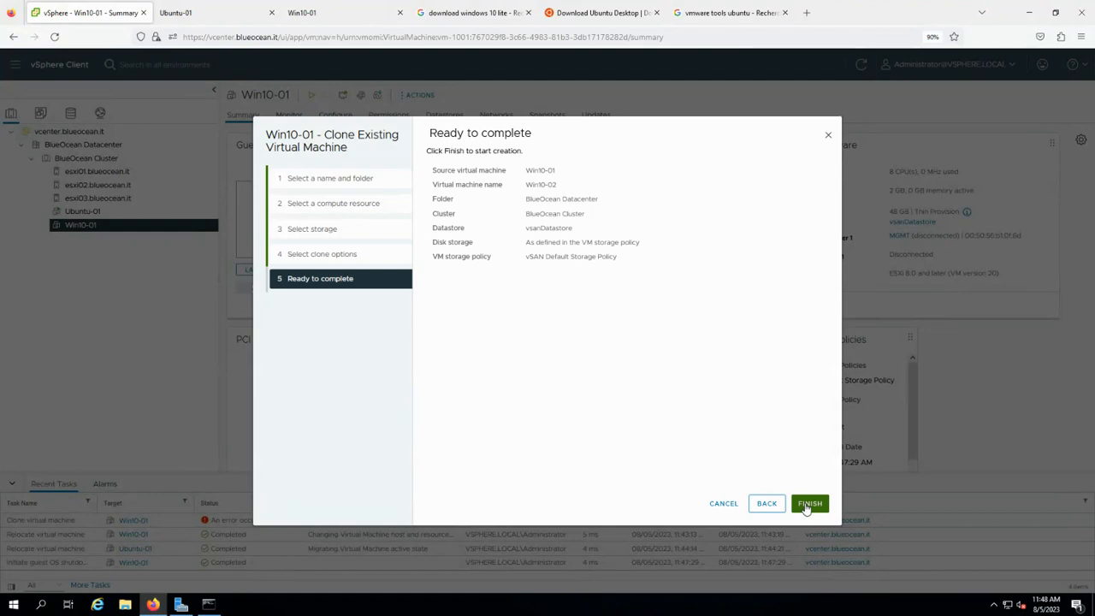
click(807, 505)
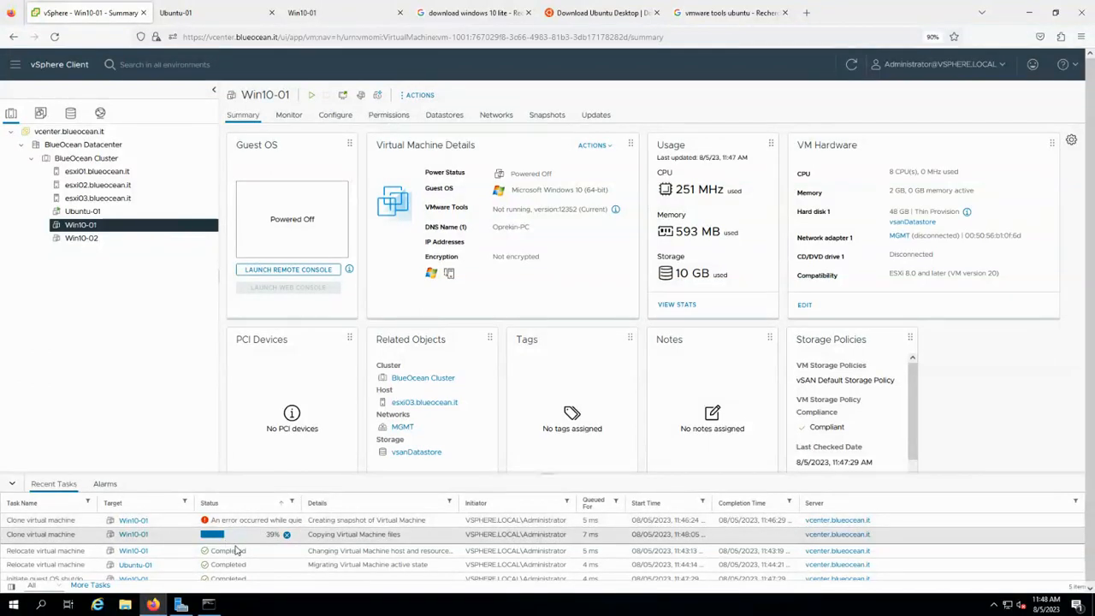
Widen the Recent Tasks Status column while the Win10-02 clone completes.
drag(296, 505, 360, 505)
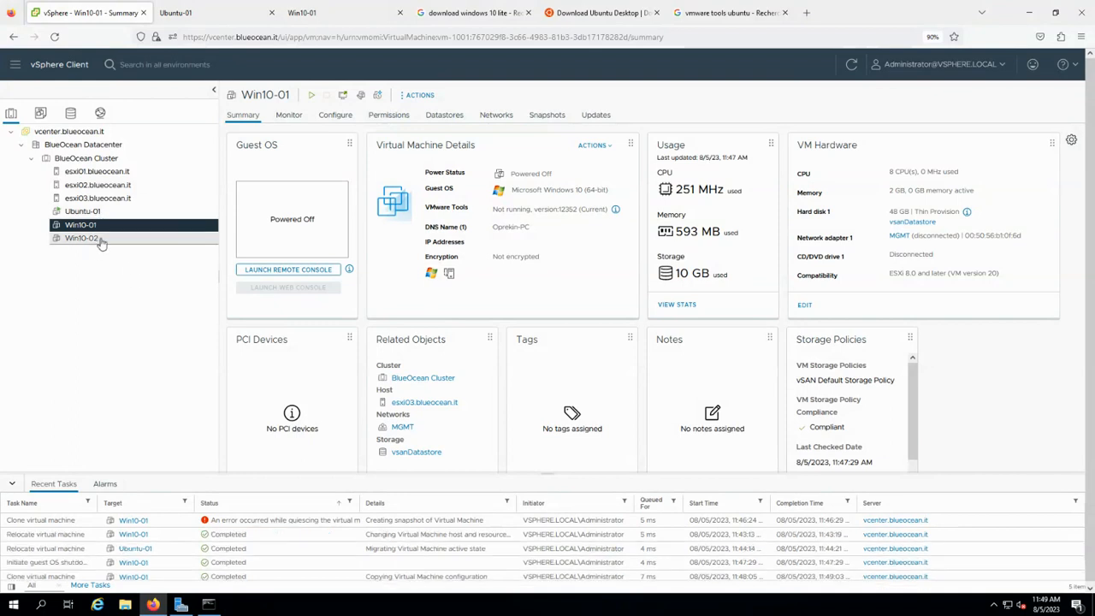
Power on Win10-02, then go back to Win10-01's summary.
click(102, 239)
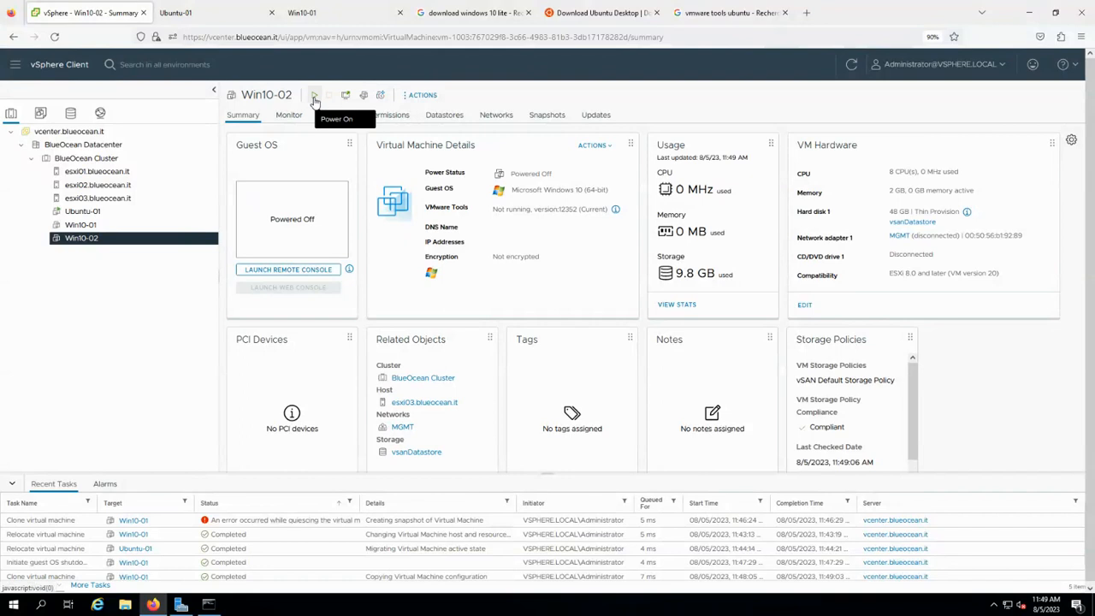
click(314, 97)
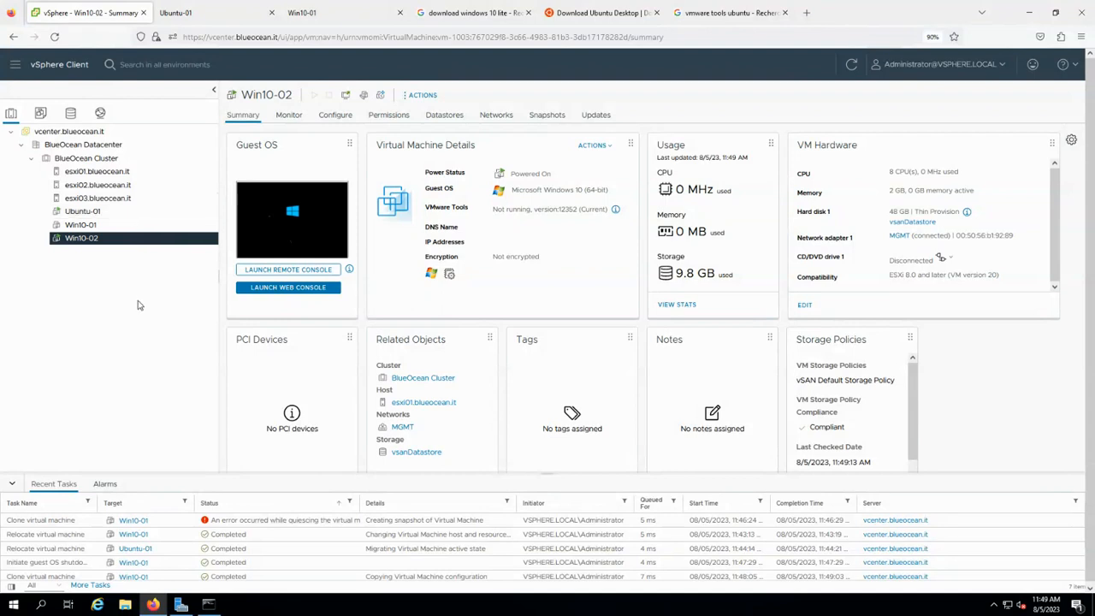
click(109, 224)
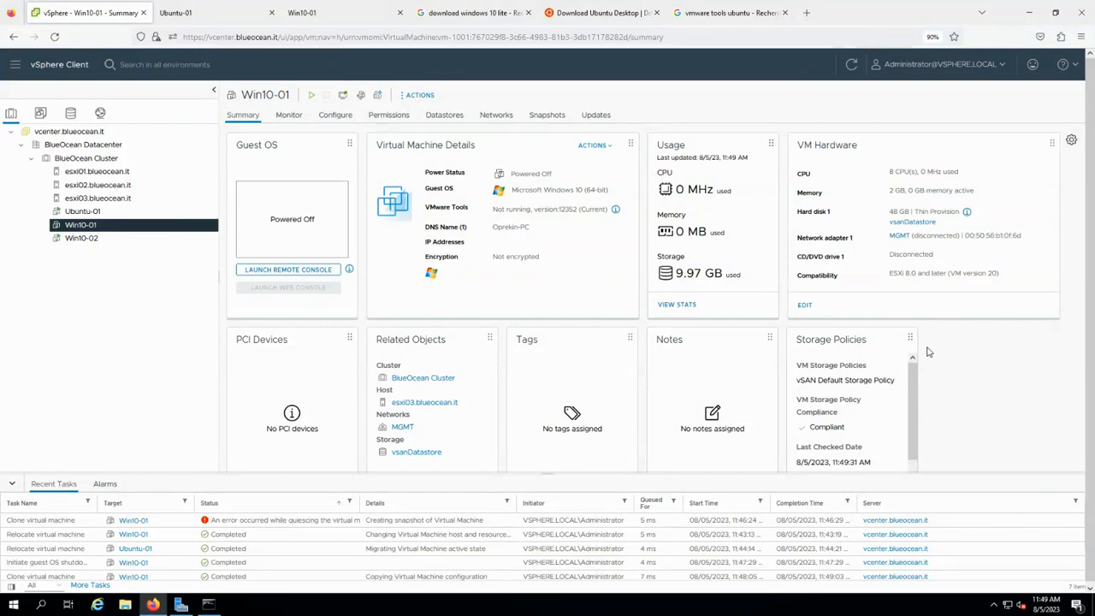
Check which hosts run Win10-02 and Ubuntu-01, and highlight Ubuntu-01's IP addresses.
scroll(928, 352, down, 2)
scroll(930, 353, down, 1)
scroll(930, 353, up, 3)
scroll(930, 353, down, 3)
scroll(930, 353, up, 4)
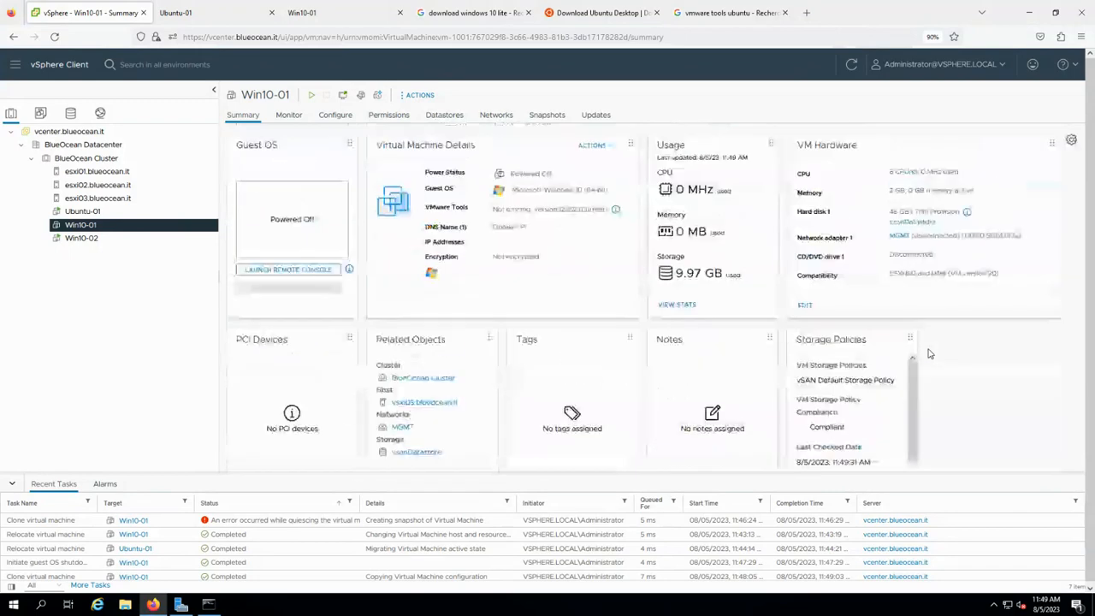
click(82, 238)
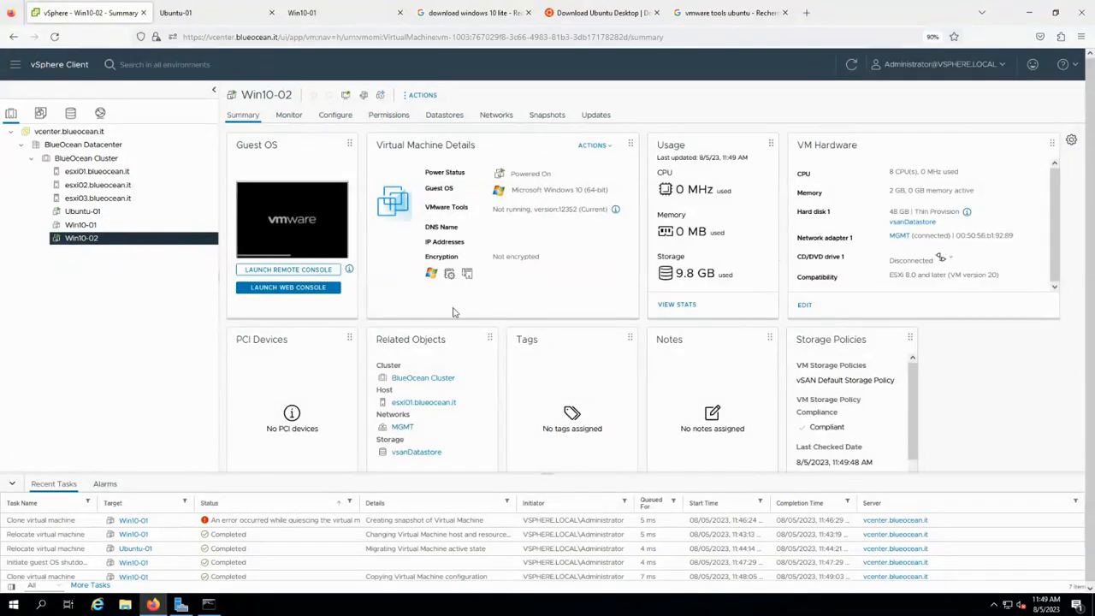
click(79, 212)
drag(532, 247, 409, 171)
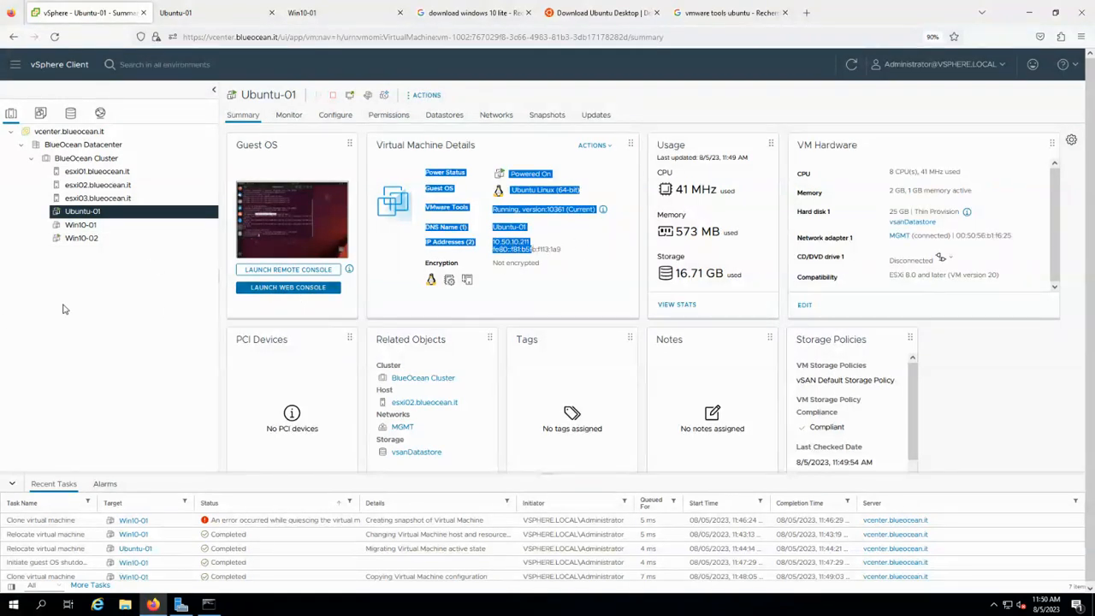
Compare the Win10-02 and Win10-01 summaries, then launch Win10-02's web console.
click(91, 240)
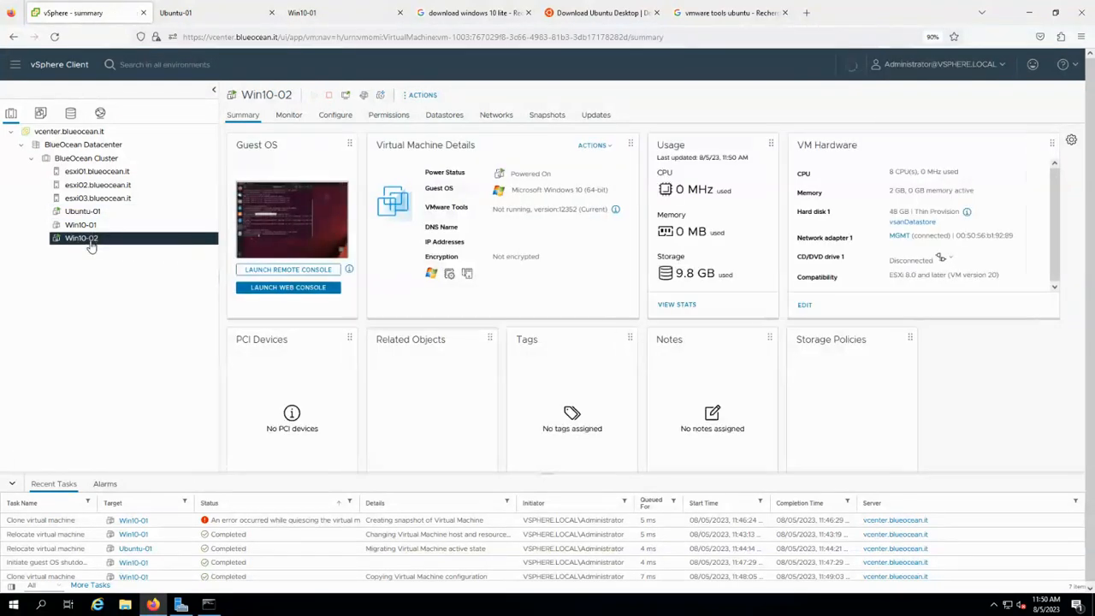
click(90, 226)
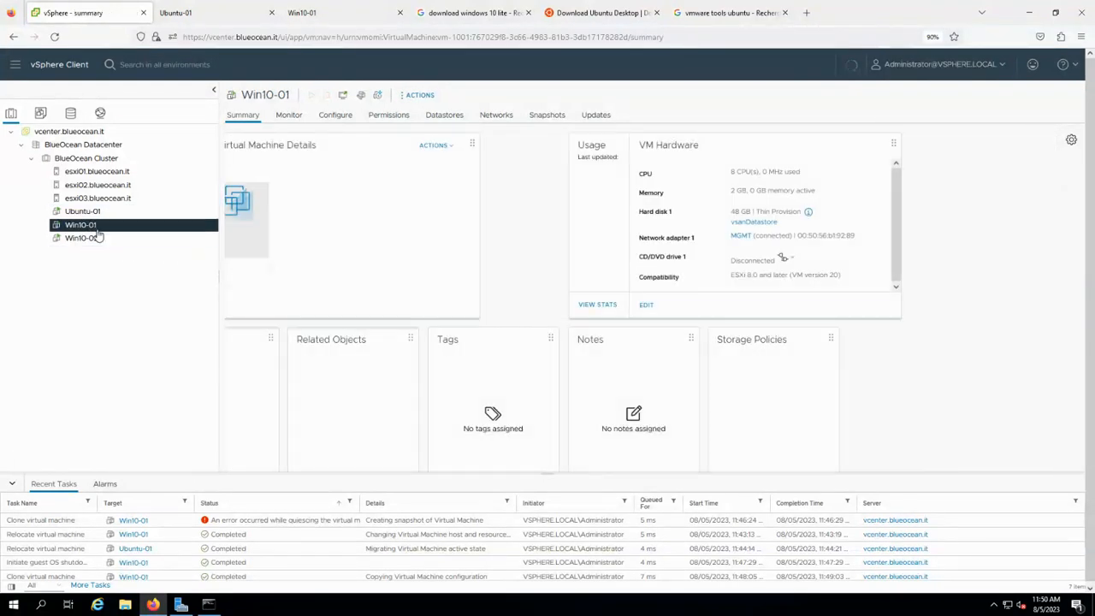
click(94, 239)
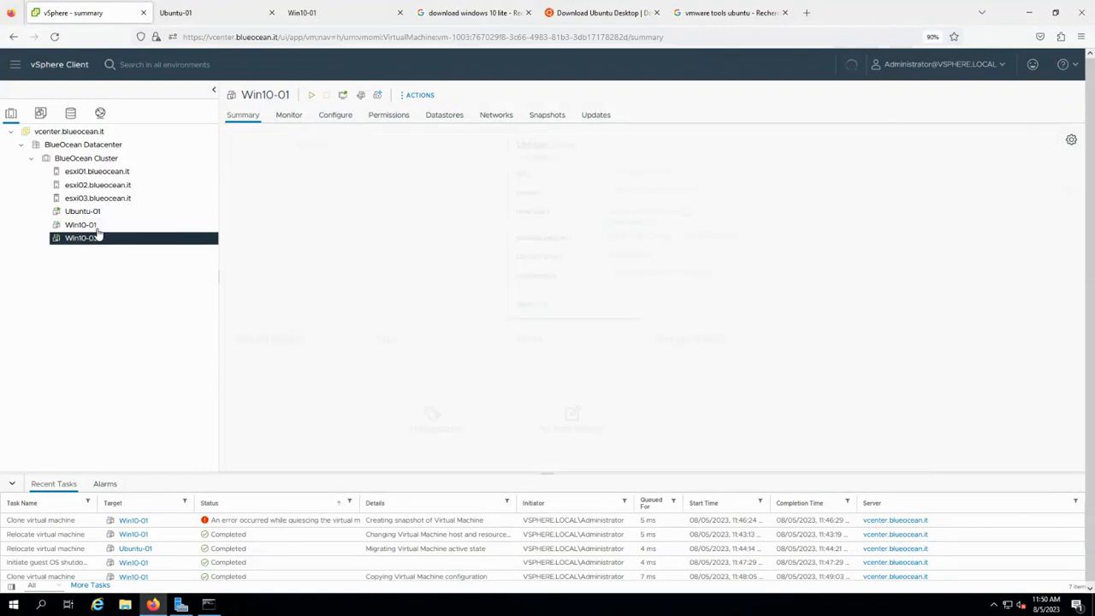
click(99, 226)
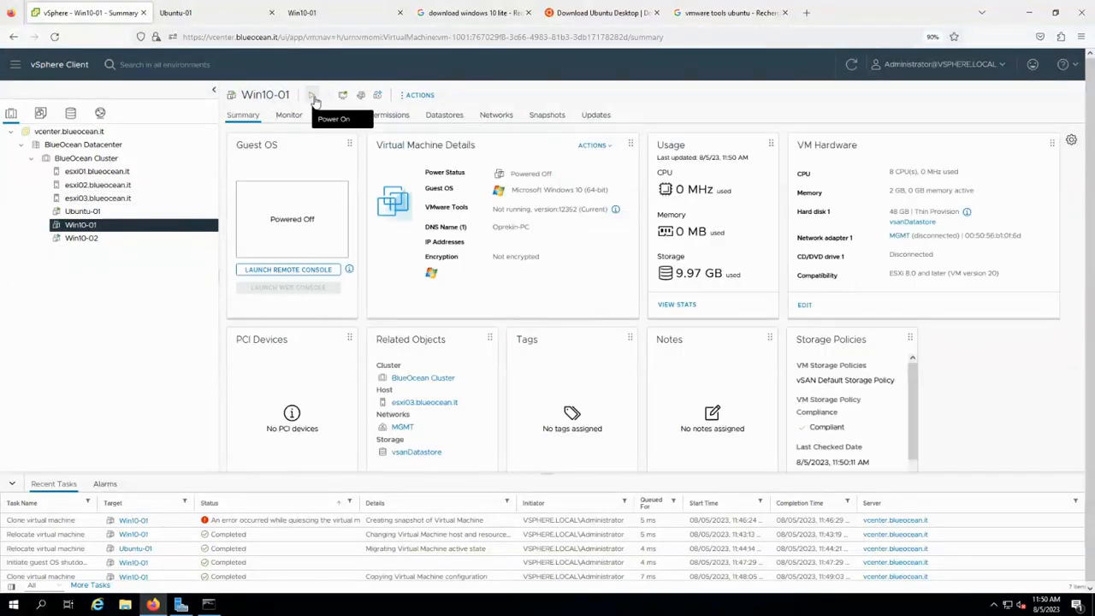
click(123, 238)
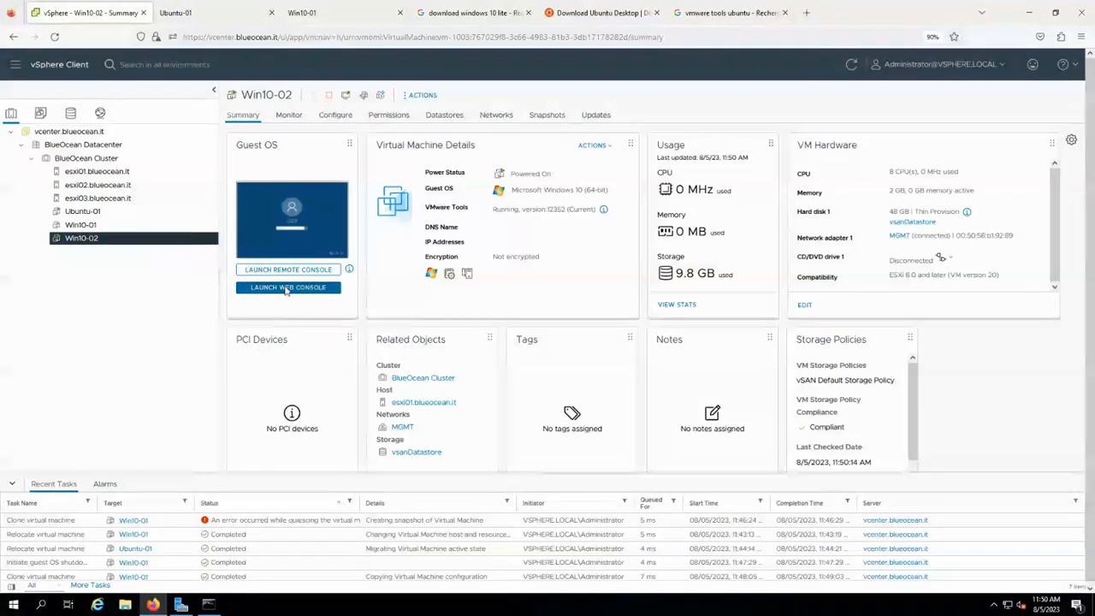
click(286, 288)
Sign in to Win10-02's Windows console with the account password.
click(476, 399)
text(•••)
key(Return)
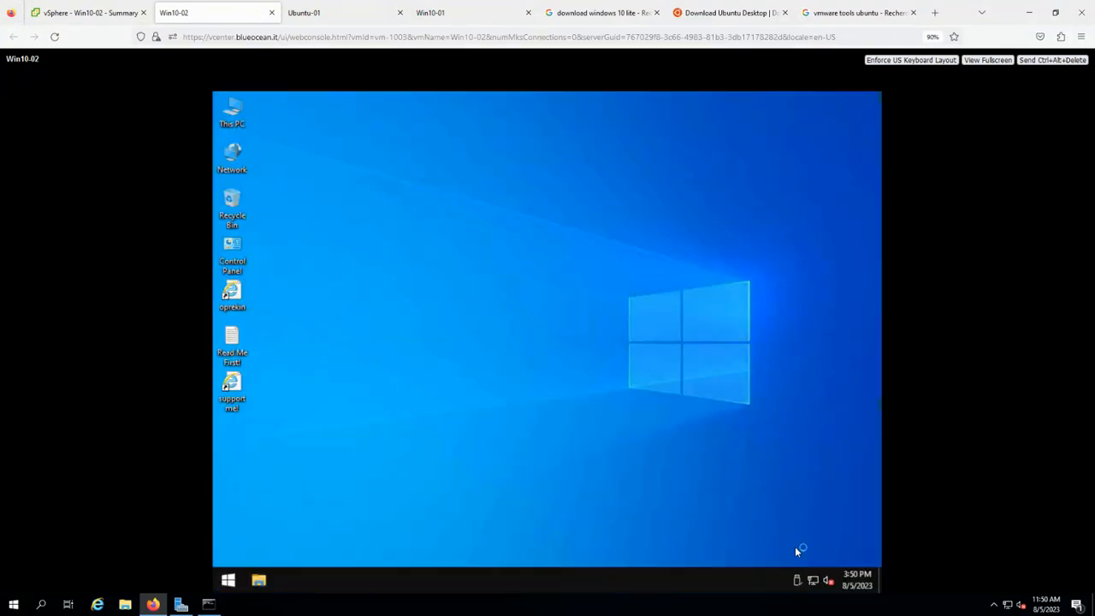
Go from the network tray icon to the network adapters list in Network & Internet settings.
right_click(813, 580)
click(546, 483)
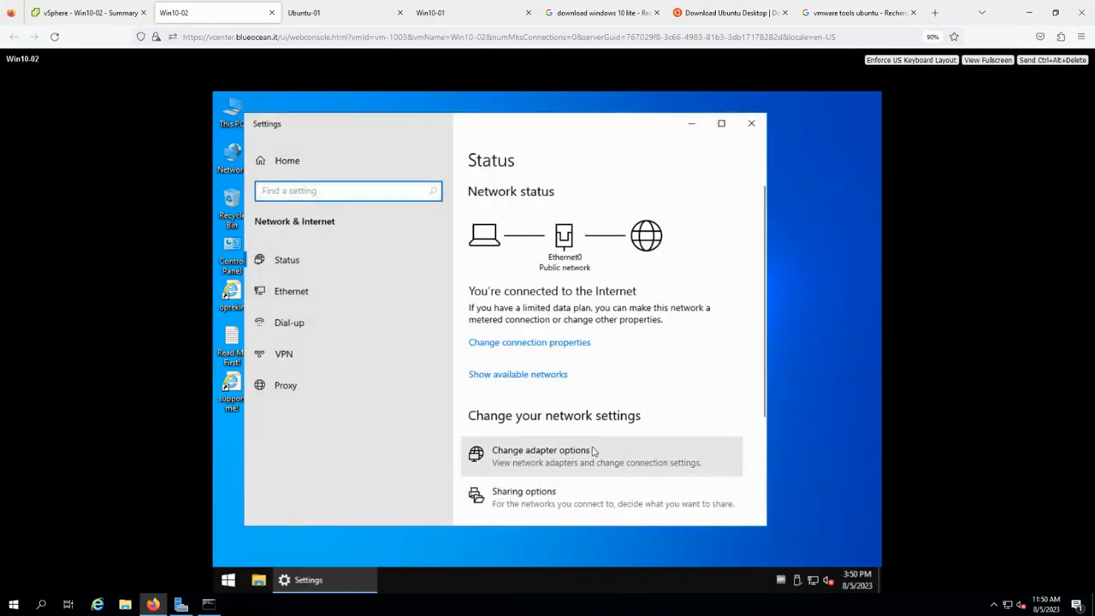
click(593, 451)
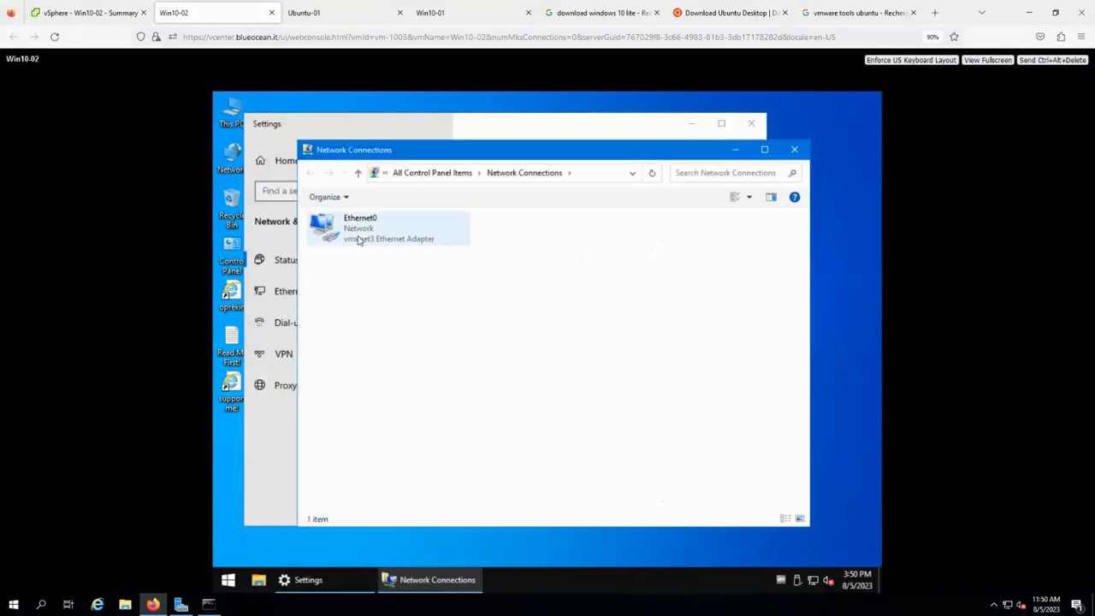
In Ethernet0's IPv4 properties, change the address's last octet from 201 to 202 and confirm.
right_click(357, 239)
click(403, 362)
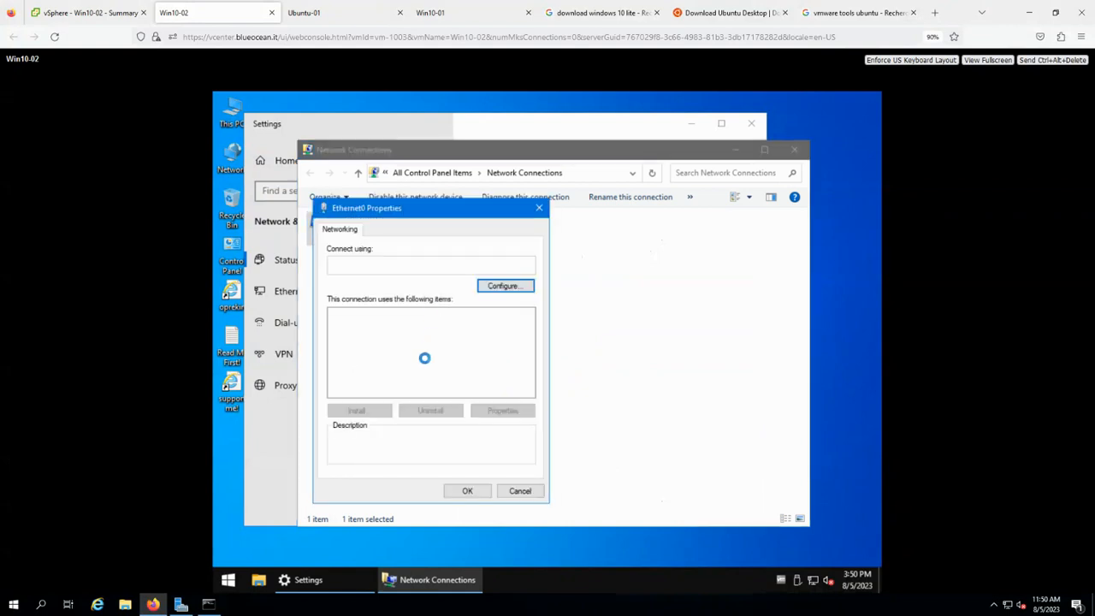
double_click(444, 335)
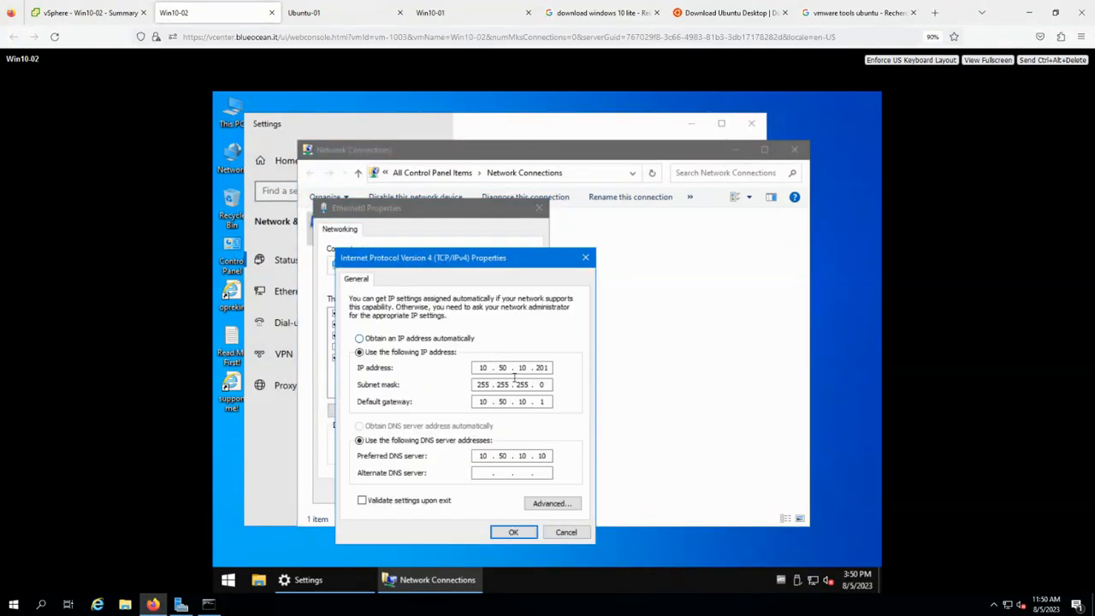
double_click(548, 368)
click(548, 368)
key(BackSpace)
text(2)
click(513, 533)
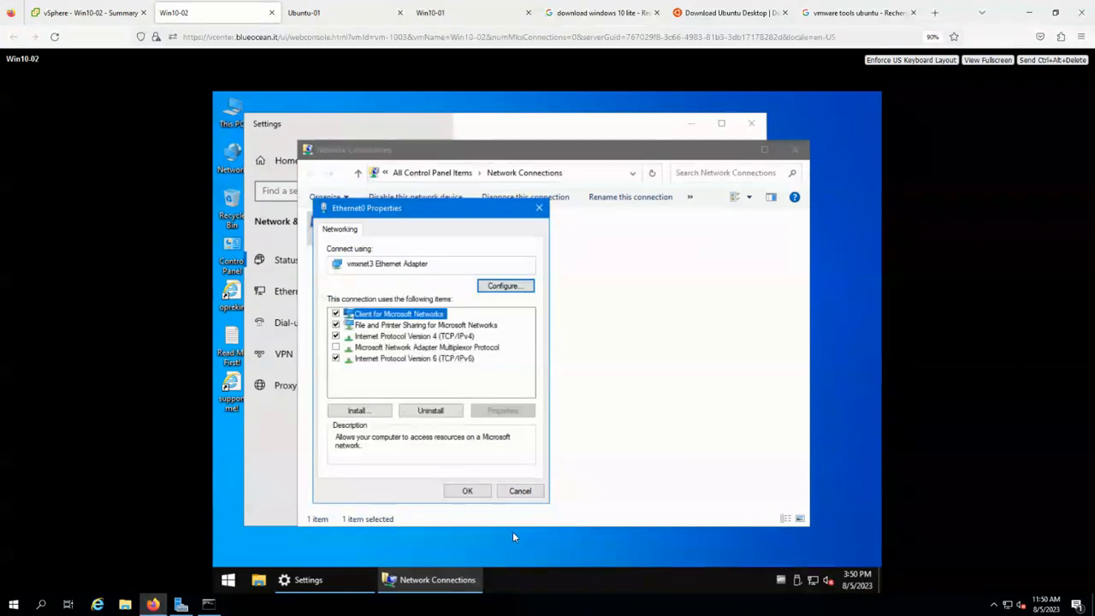
click(468, 493)
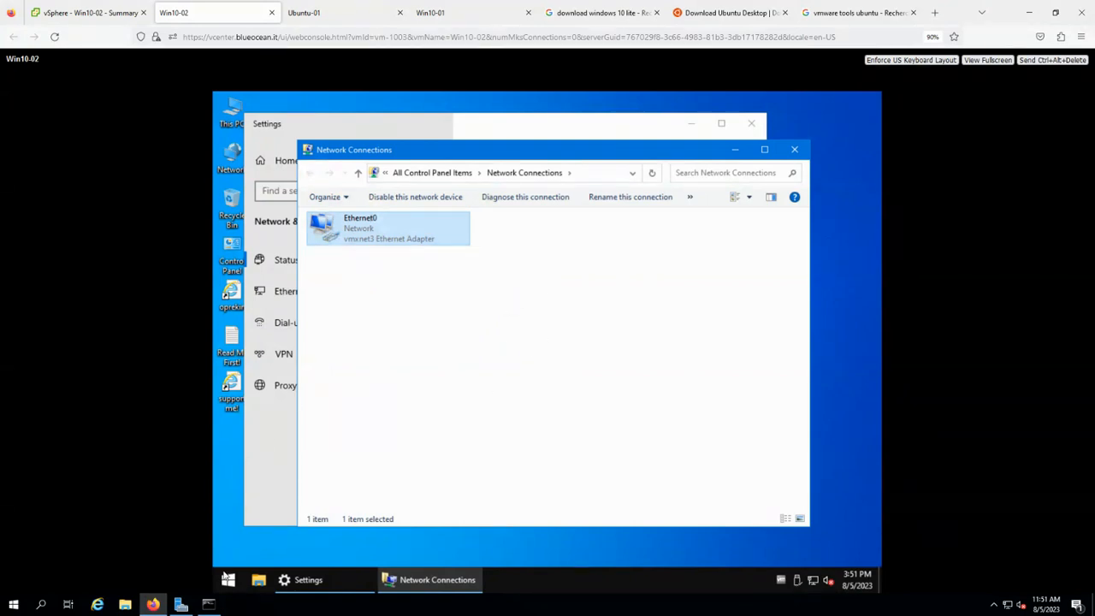
Open the Windows System About page from the Start button's quick menu.
right_click(229, 580)
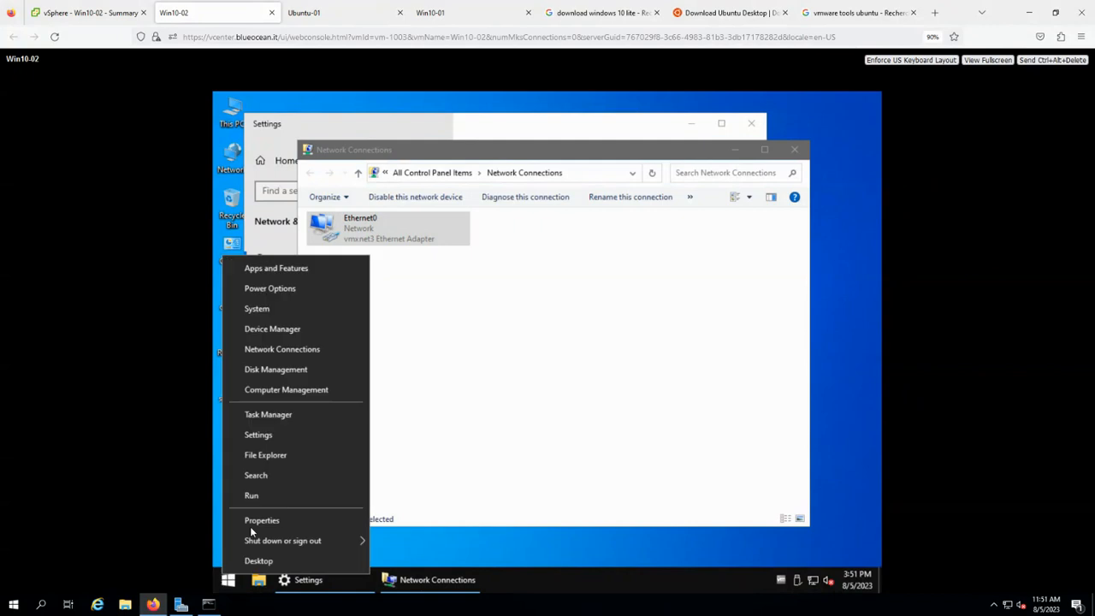
click(321, 309)
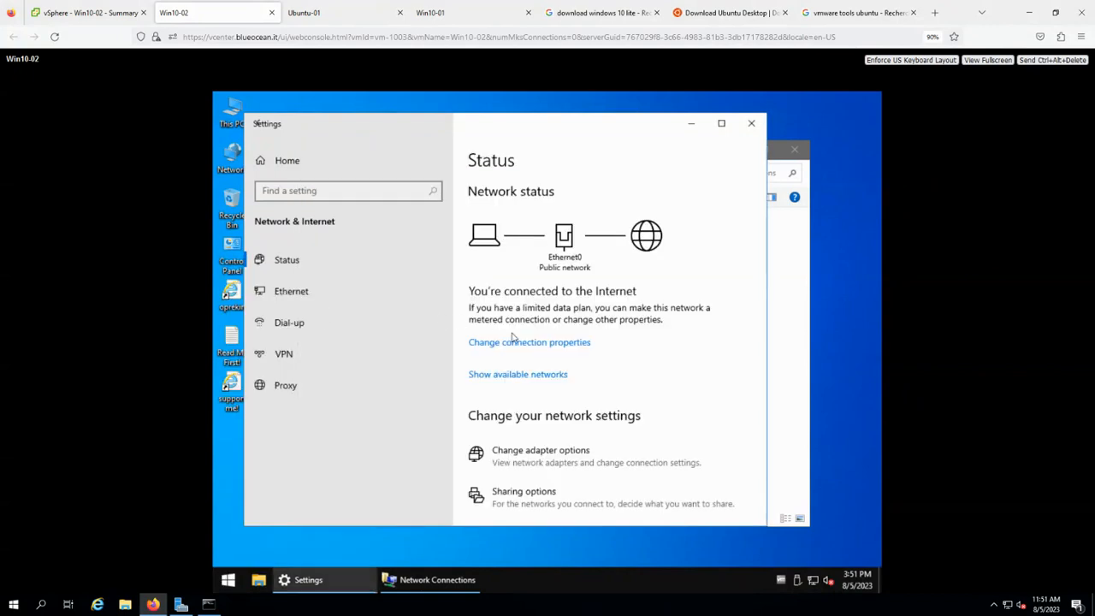
scroll(629, 417, down, 2)
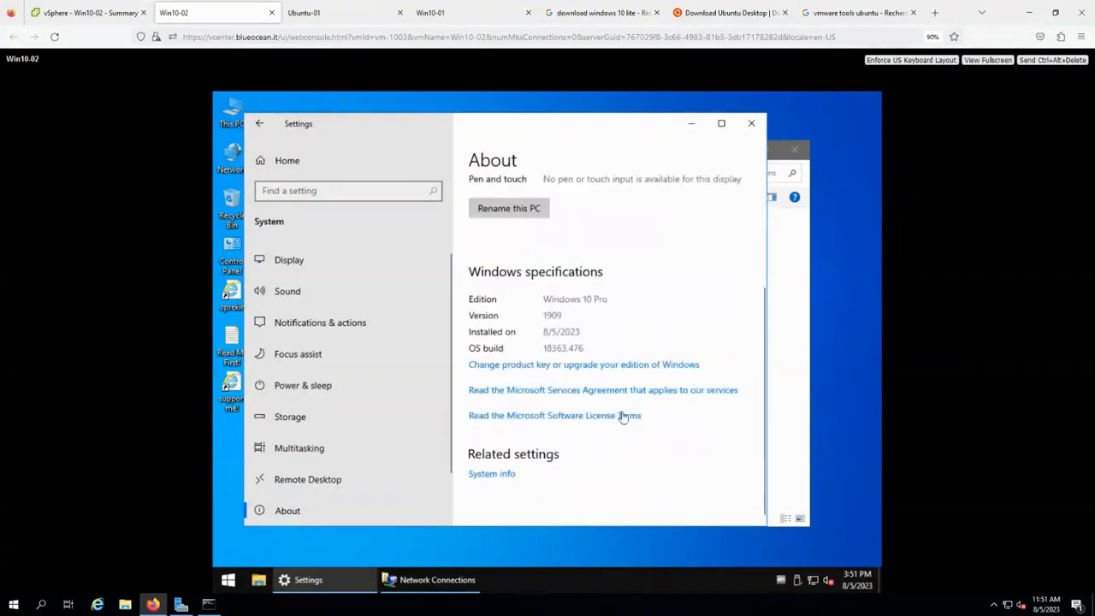
scroll(546, 238, up, 3)
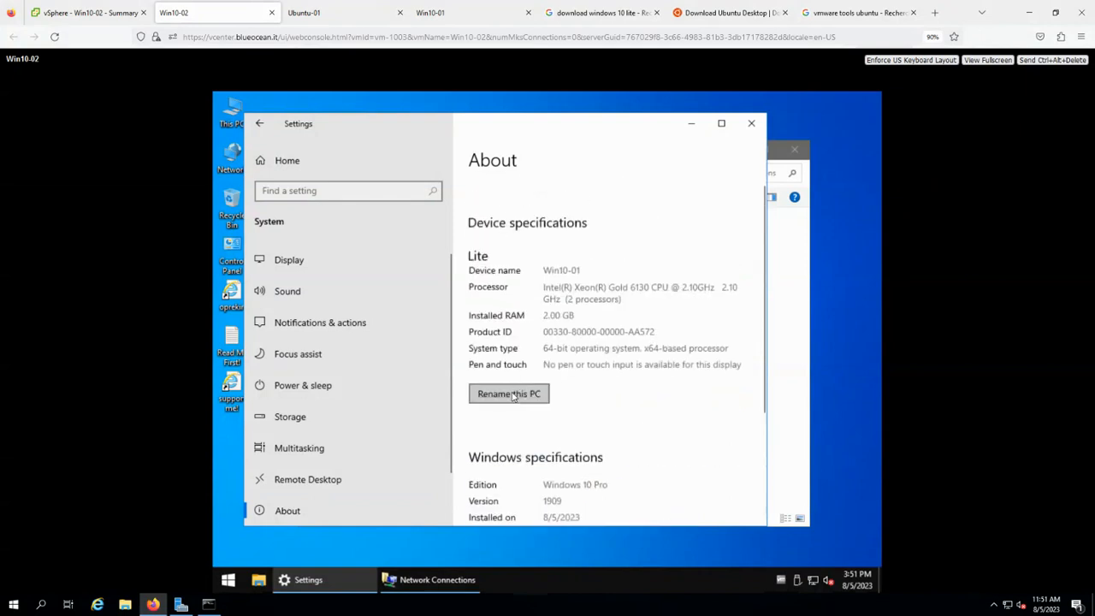
Rename the PC to Win10-02 and restart now to apply it.
click(514, 396)
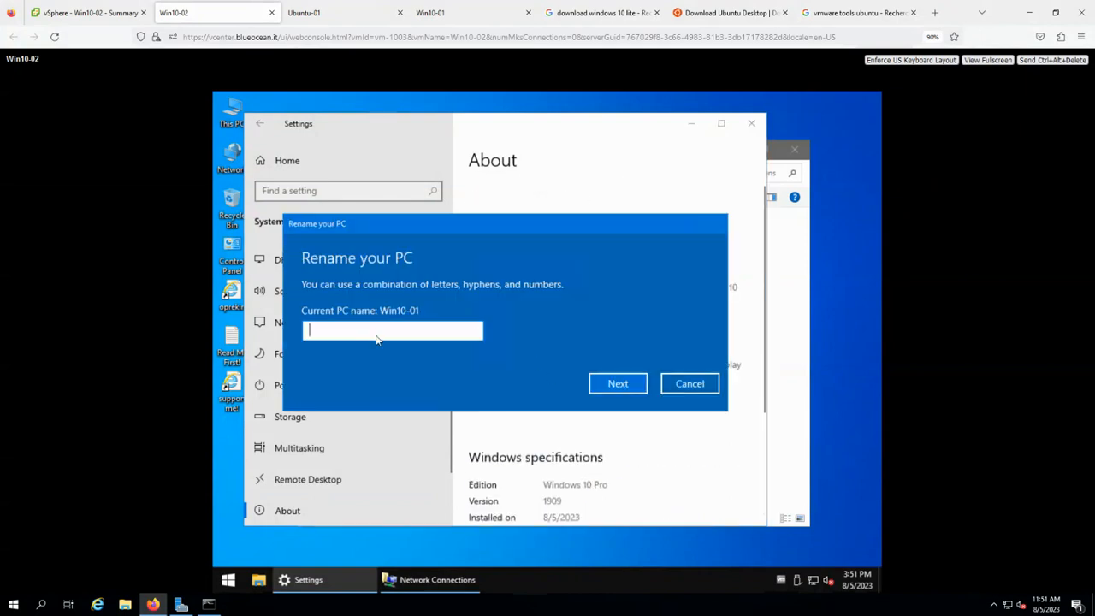
text(win10-0)
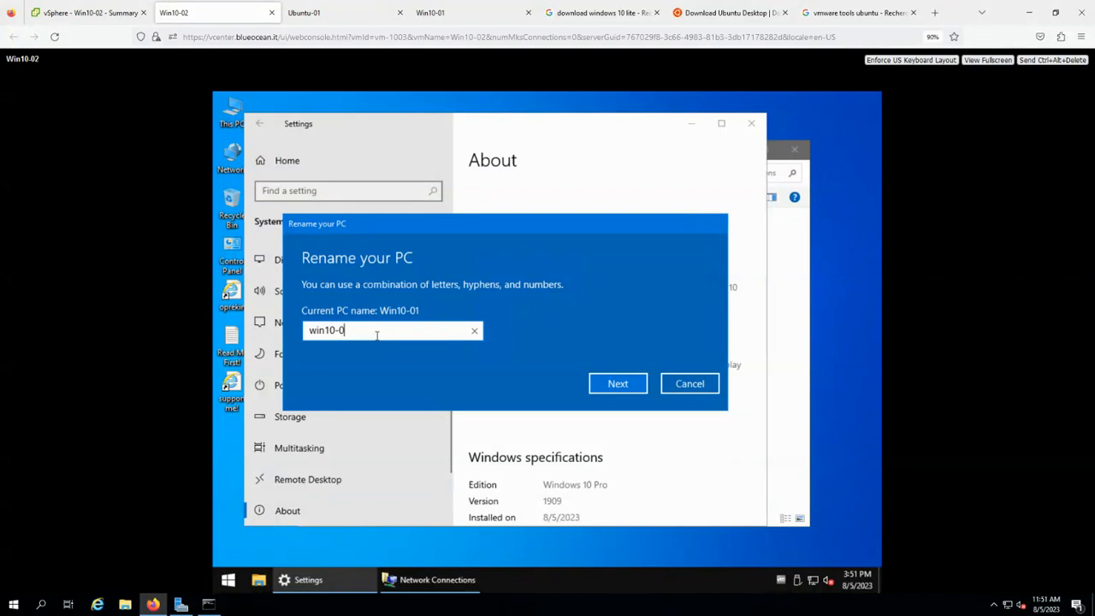
key(BackSpace)
key(BackSpace)
key(BackSpace)
key(BackSpace)
key(BackSpace)
key(BackSpace)
key(BackSpace)
text(Win10-02)
click(618, 384)
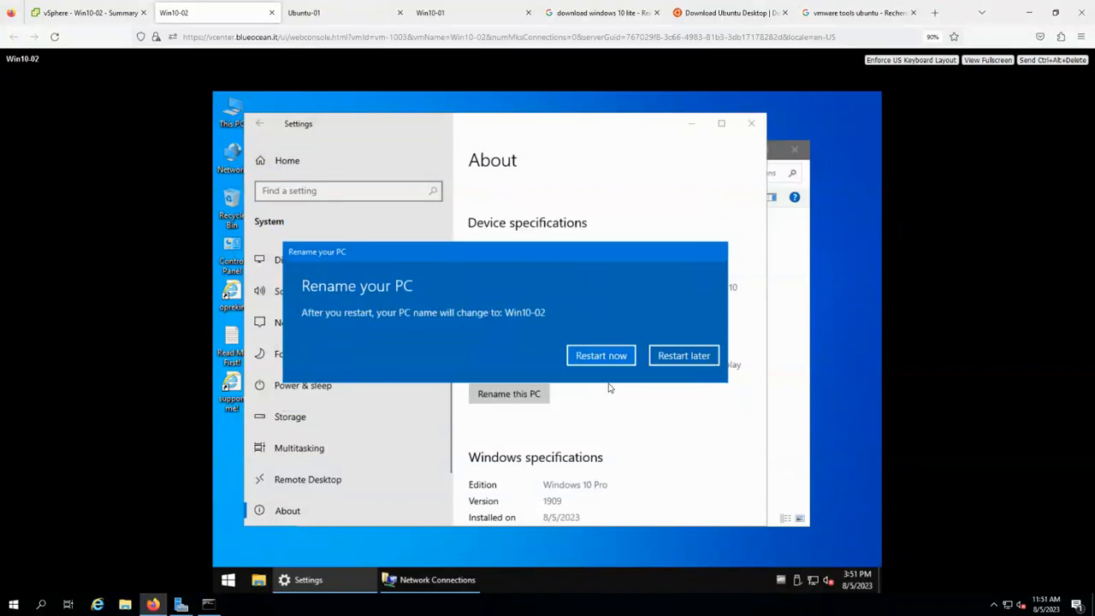
click(617, 357)
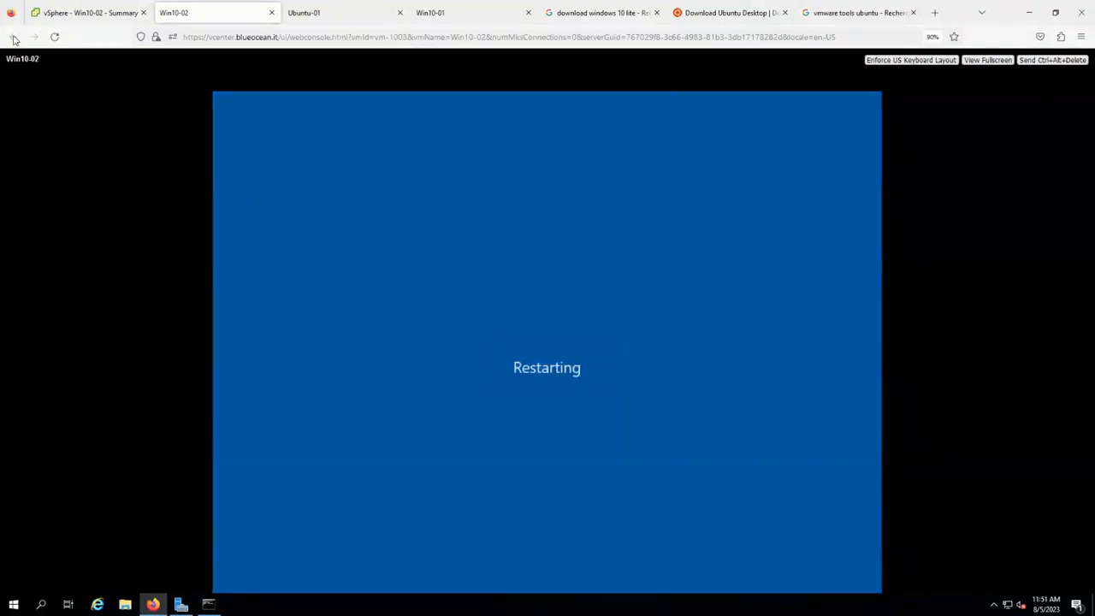
Switch back to the vSphere Client tab while Win10-02 reboots.
click(60, 15)
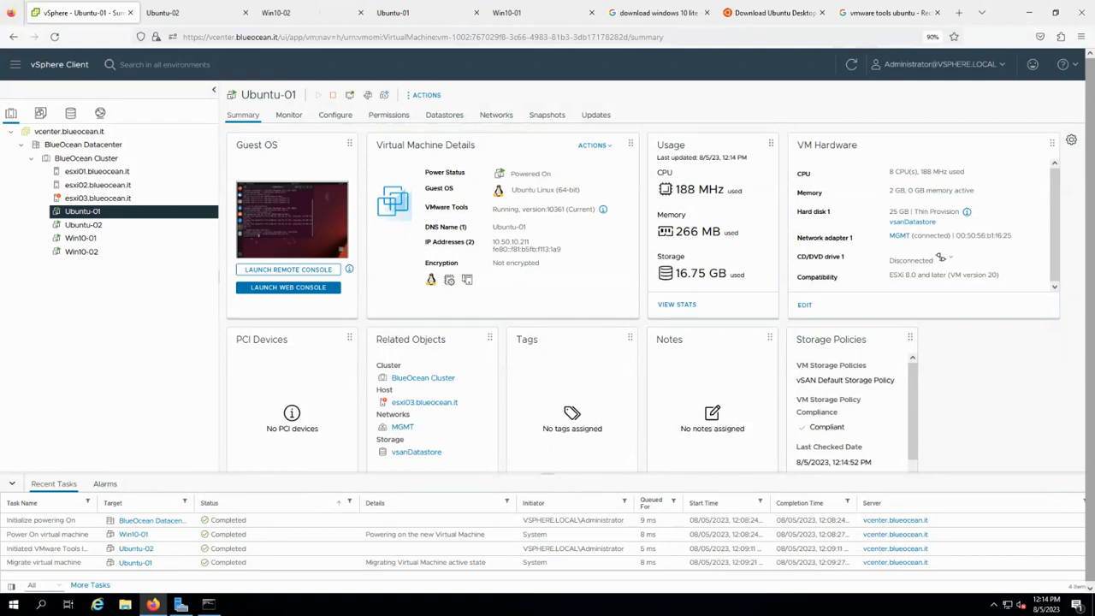
Open Win10-02's console and run ipconfig to check the new 10.50.10.202 address.
click(89, 251)
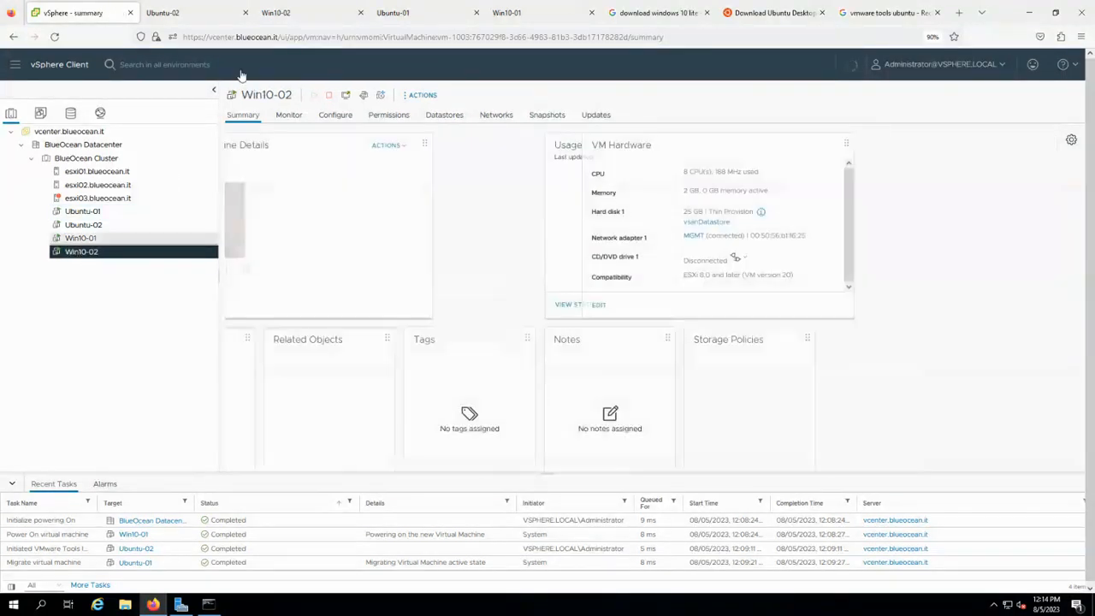
click(291, 12)
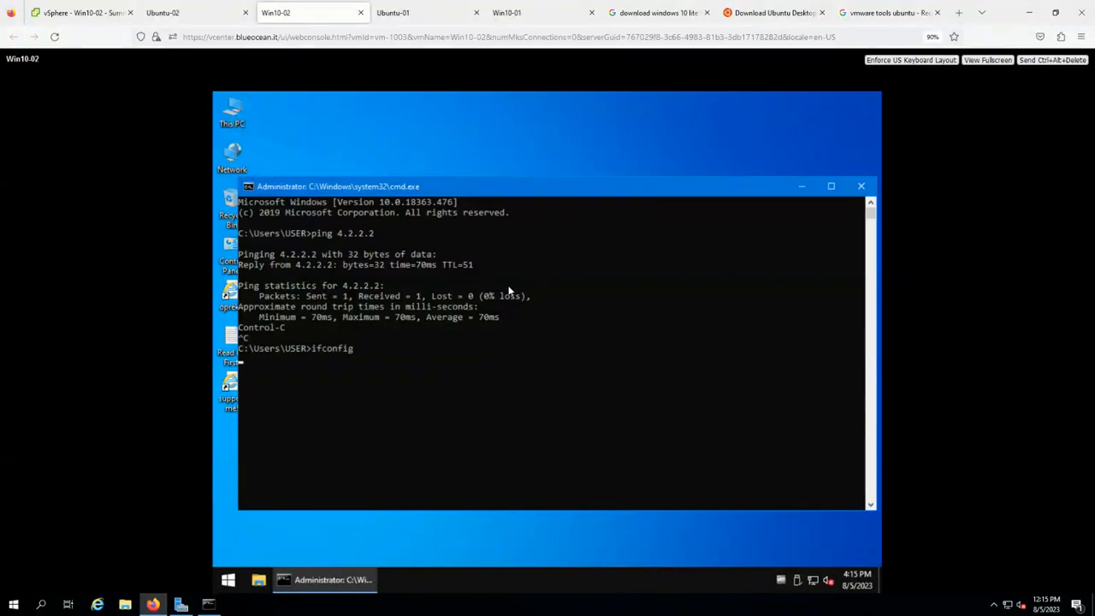
text(config)
key(Return)
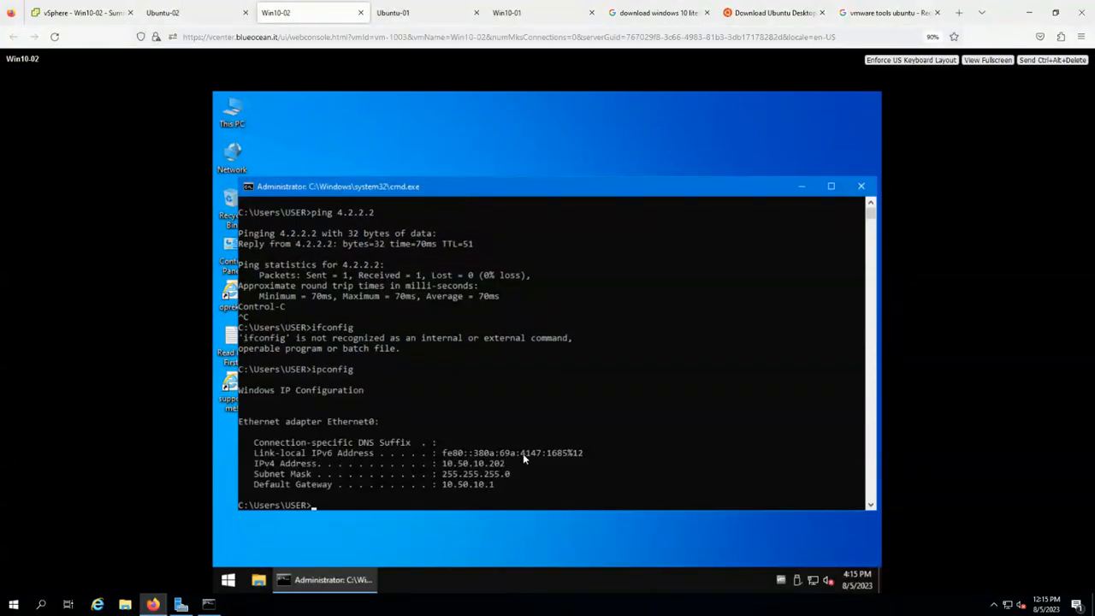
Rerun the ping to 4.2.2.2, stop it, and return to the vSphere tab.
click(460, 461)
key(Up)
key(Up)
key(Up)
key(Return)
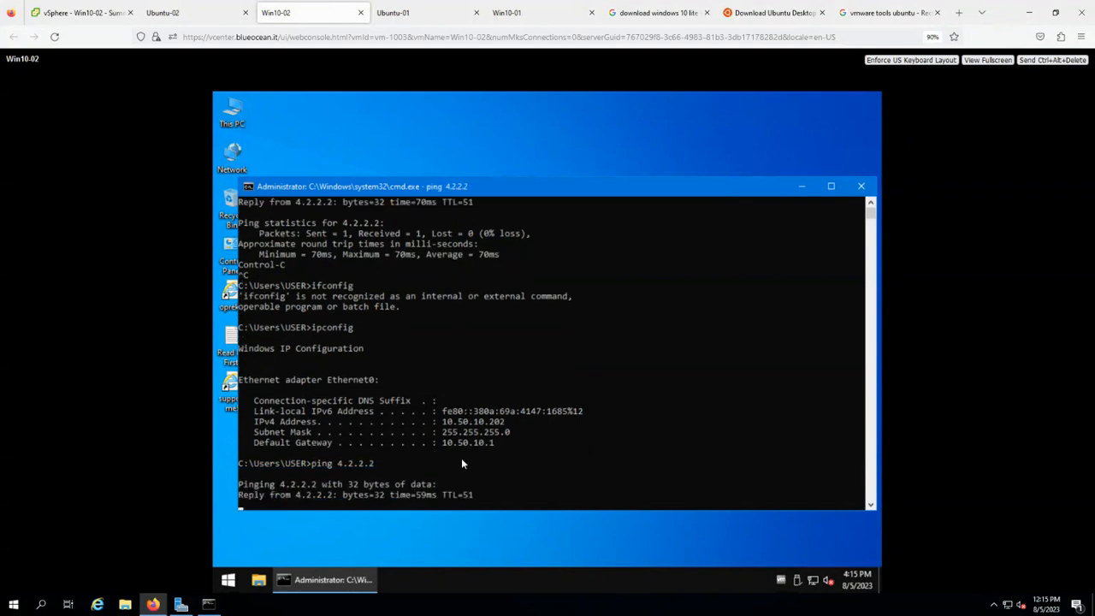
key(ctrl+c)
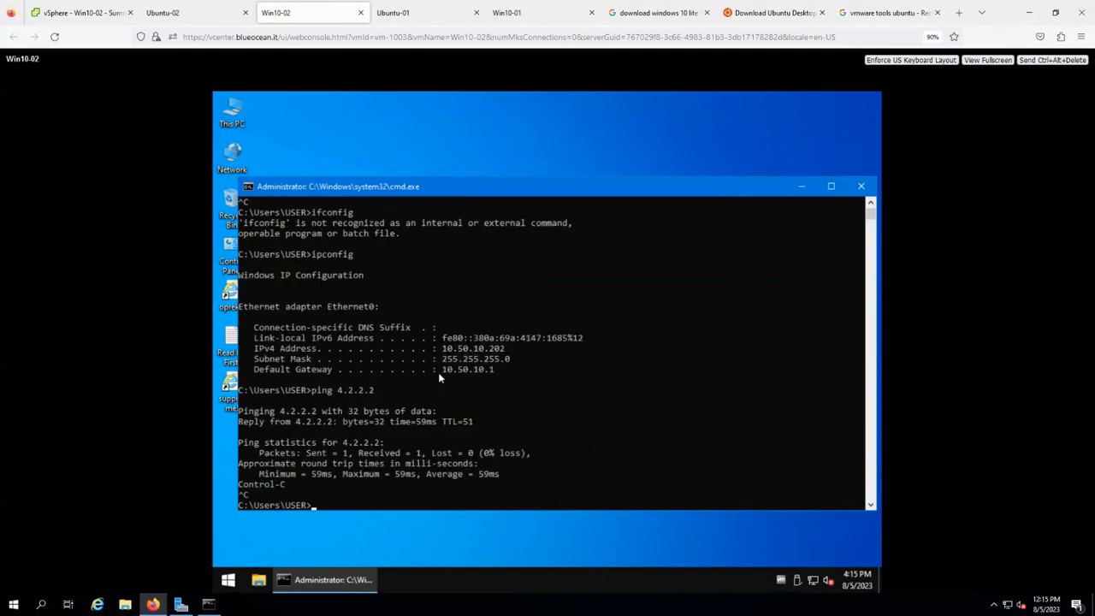
click(81, 13)
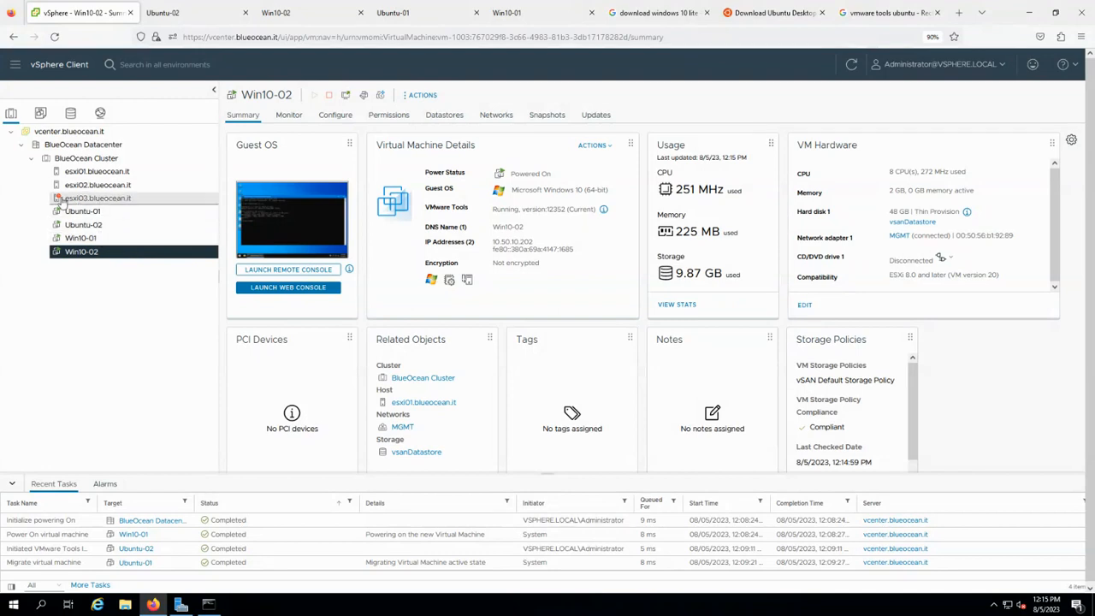
Review esxi03.blueocean.it's summary, marking its 32 GB memory and the used amount.
click(84, 202)
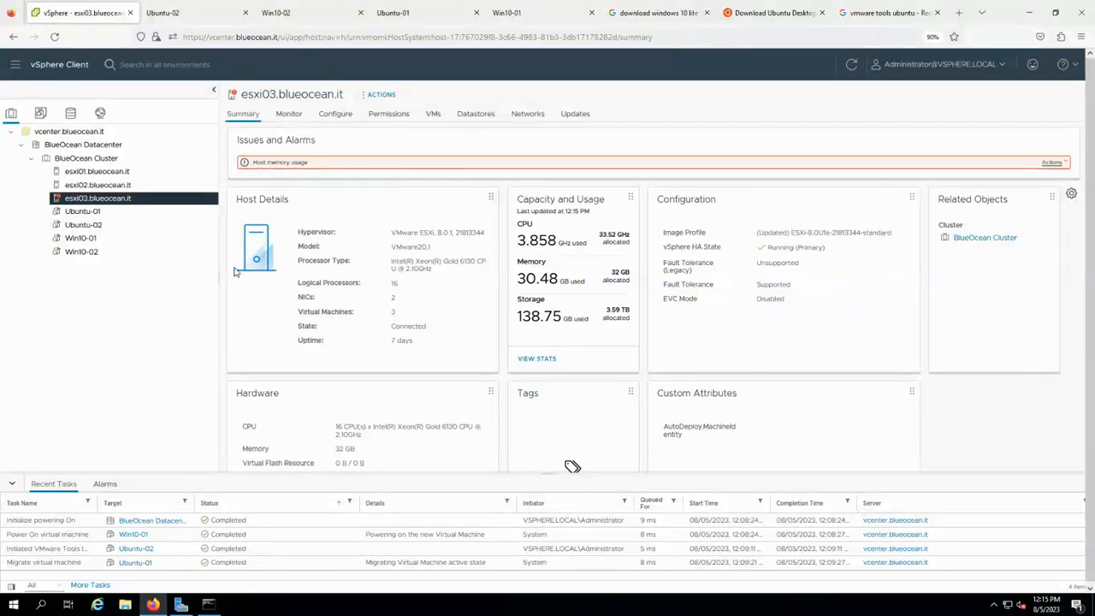
drag(611, 272, 631, 273)
drag(518, 278, 543, 282)
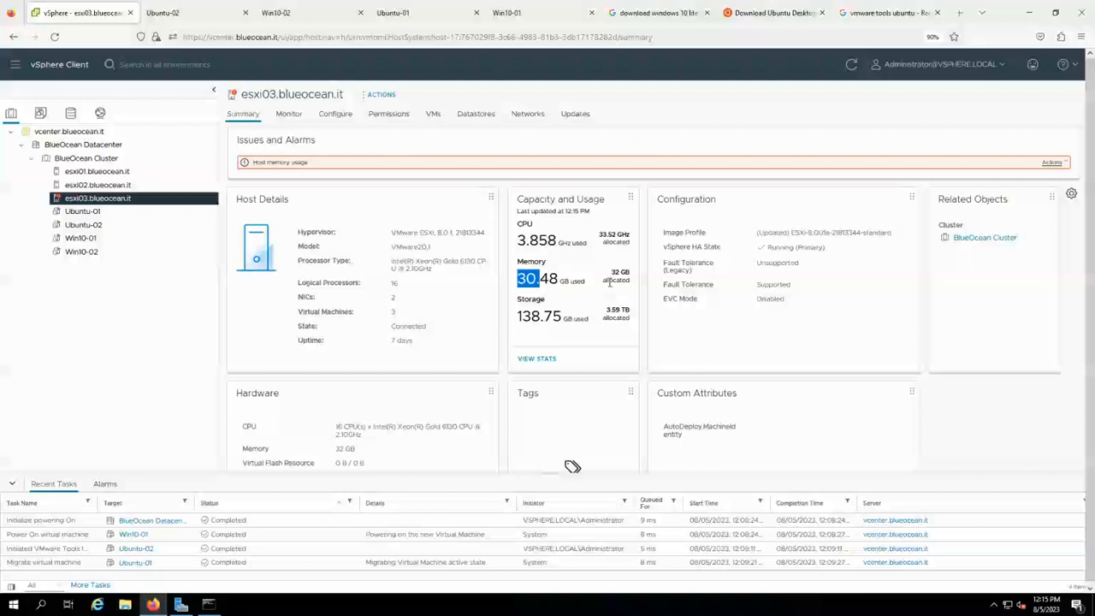
Compare the VMs on esxi03, esxi02 and esxi01, then return to esxi03's Summary.
click(433, 114)
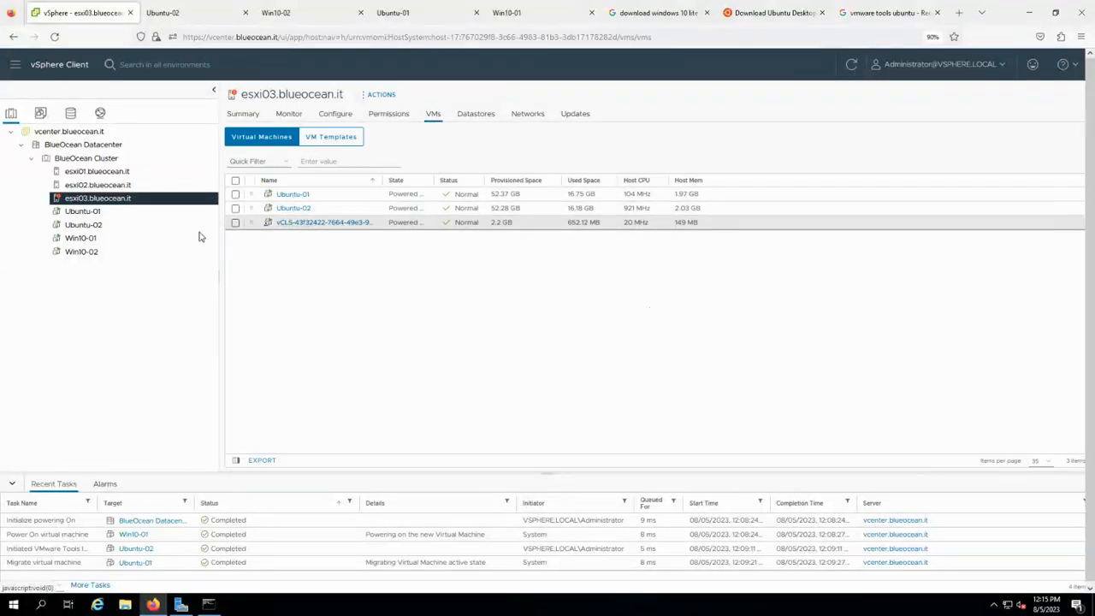
click(96, 185)
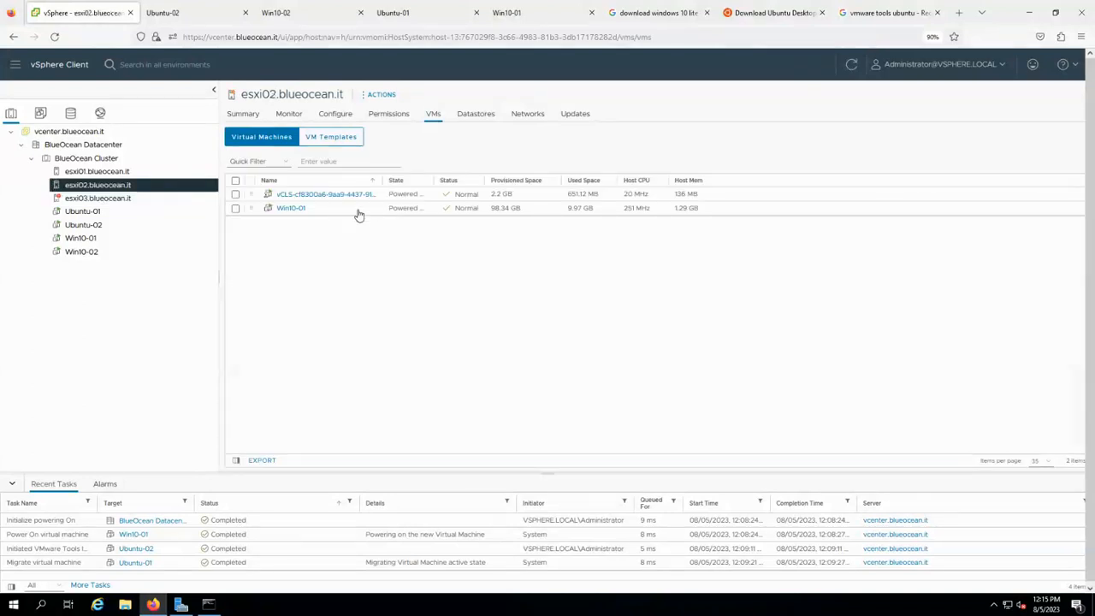
click(146, 174)
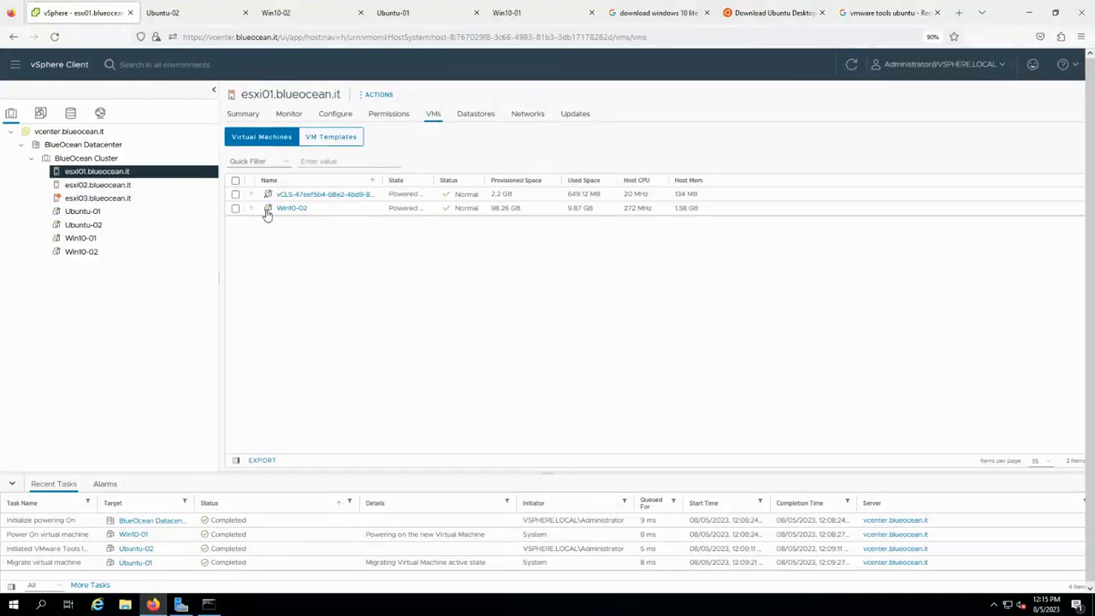
click(119, 202)
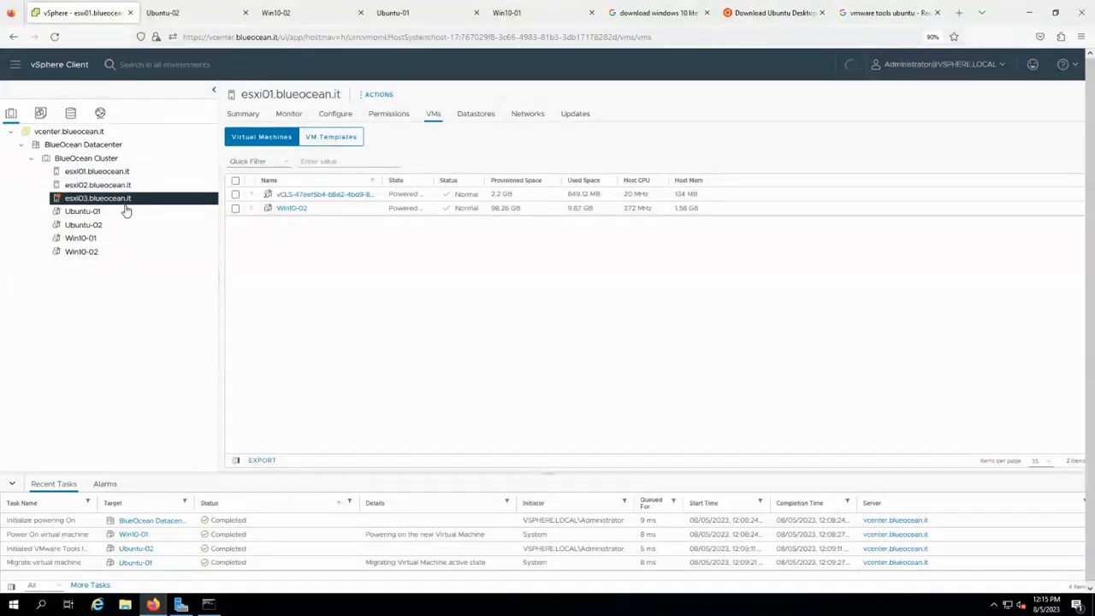
click(243, 114)
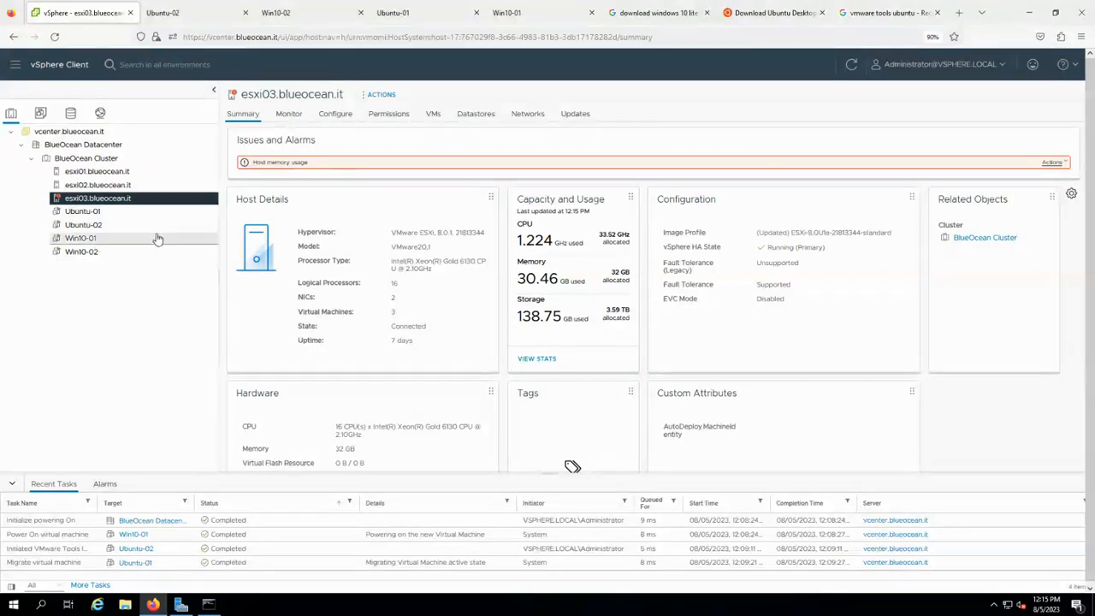
Open Ubuntu-02's console and run ifconfig, which is not found.
click(104, 226)
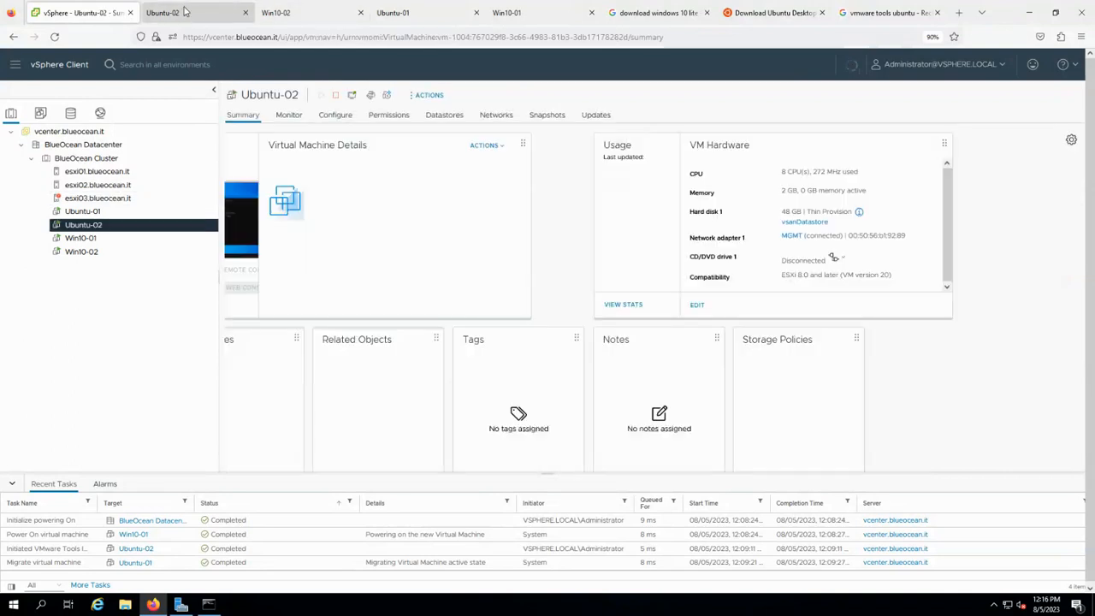
click(286, 205)
text(ifc)
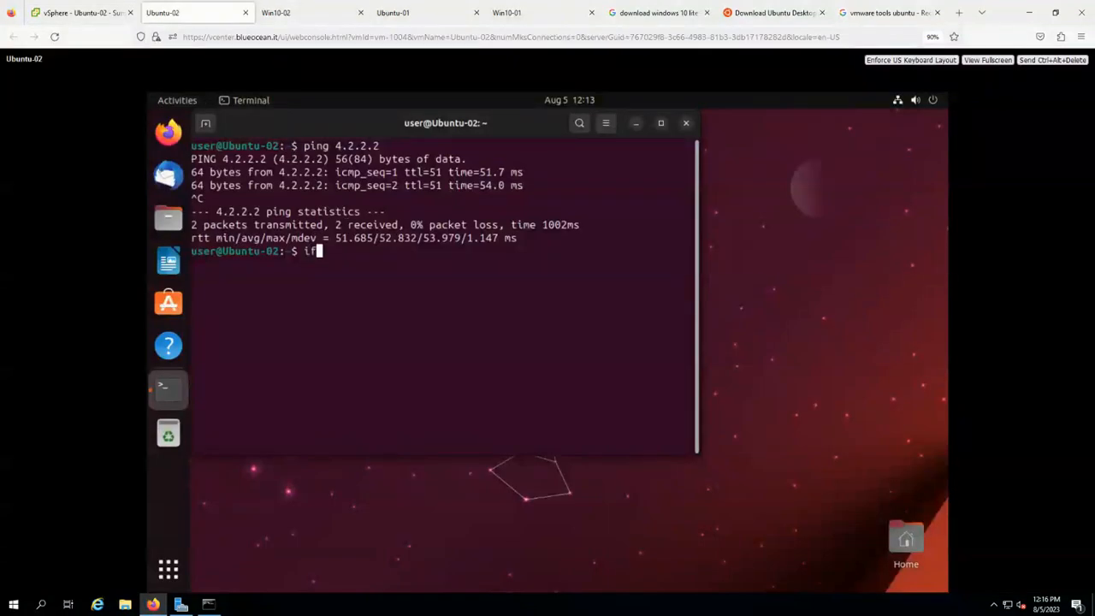
text(onfig)
key(Return)
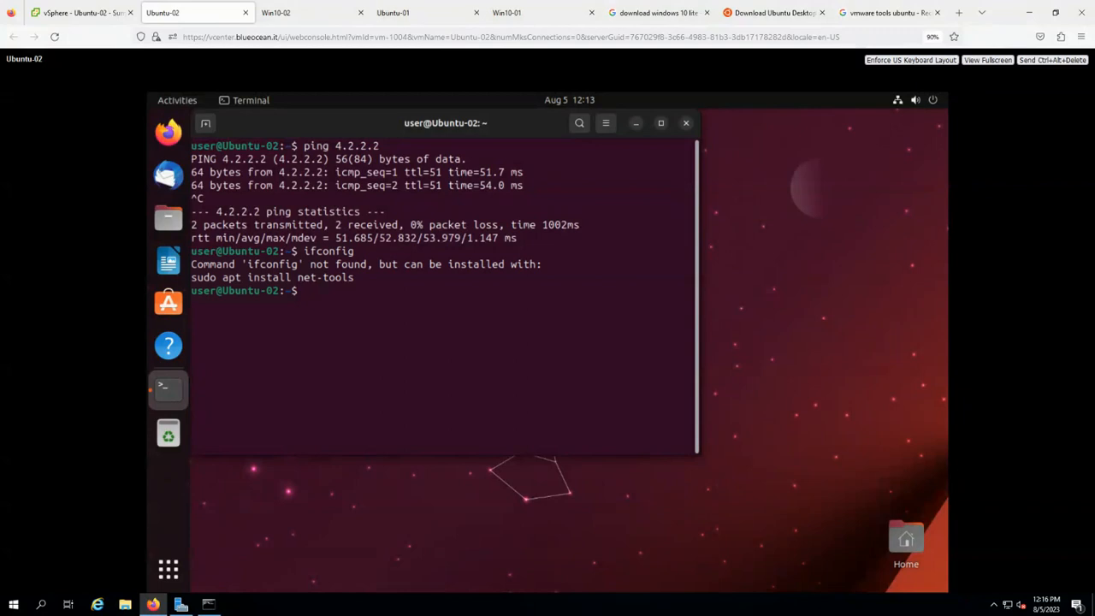
Run 'sudo apt update && sudo apt install net-tools' and enter the sudo password.
text(sudo apt update && )
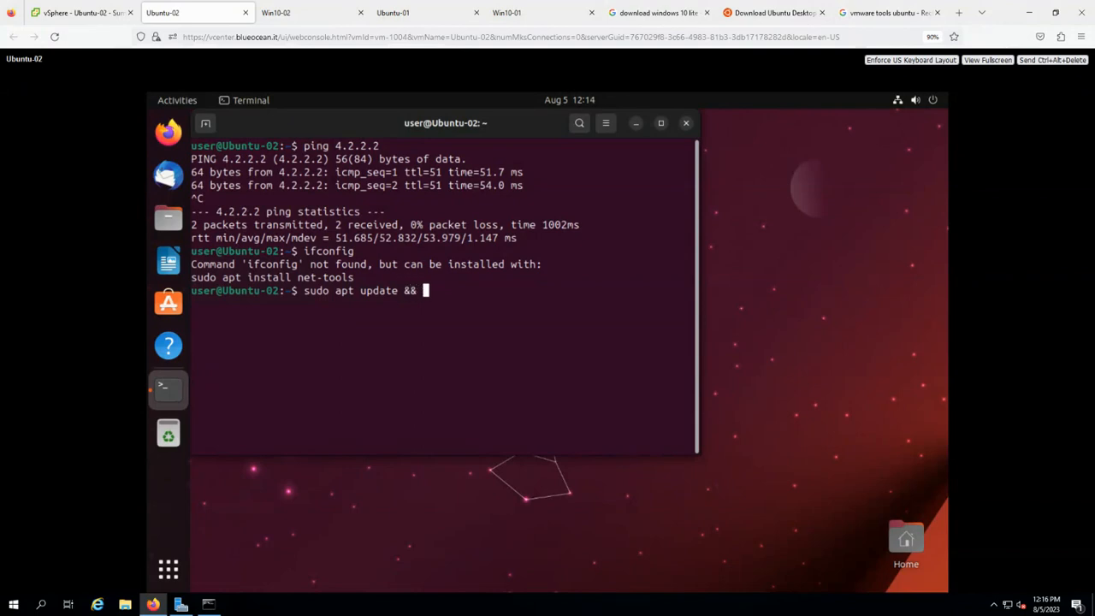
text(sudo apt install ne)
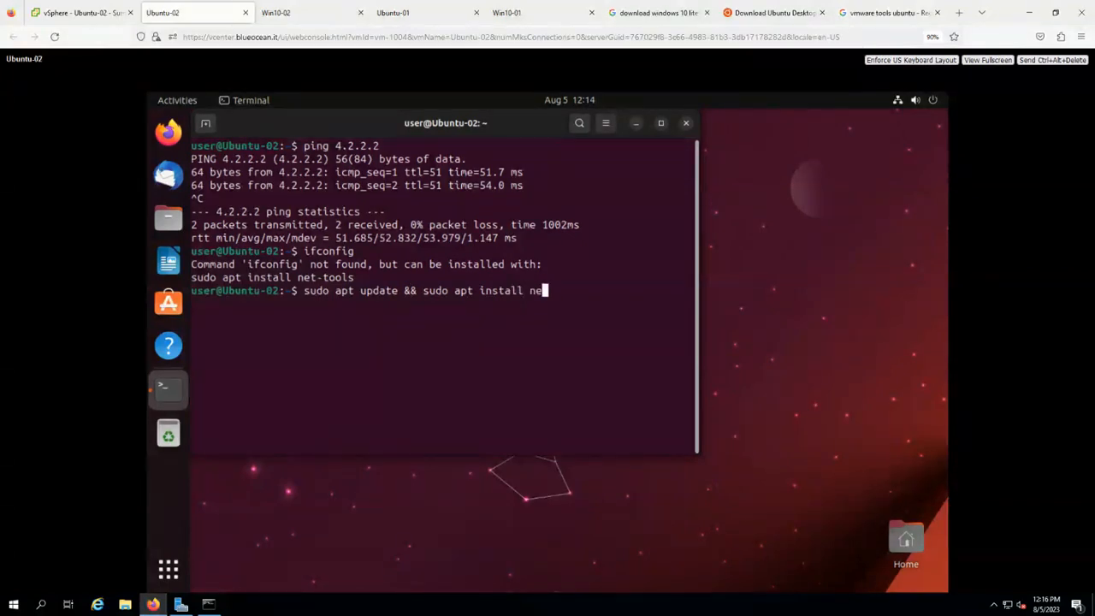
text(t-tools)
key(Return)
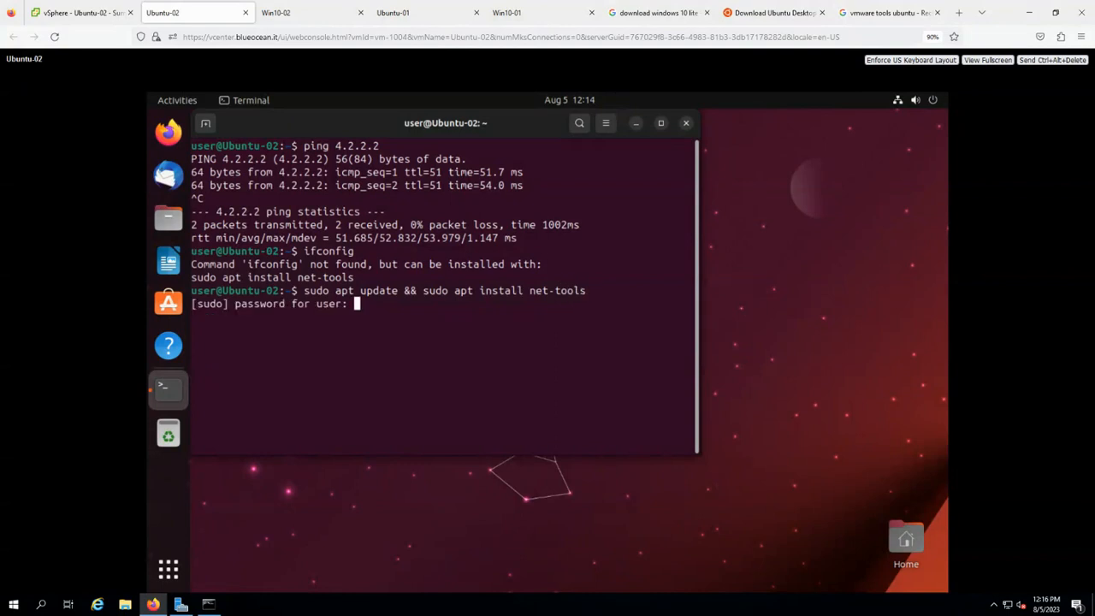
key(Return)
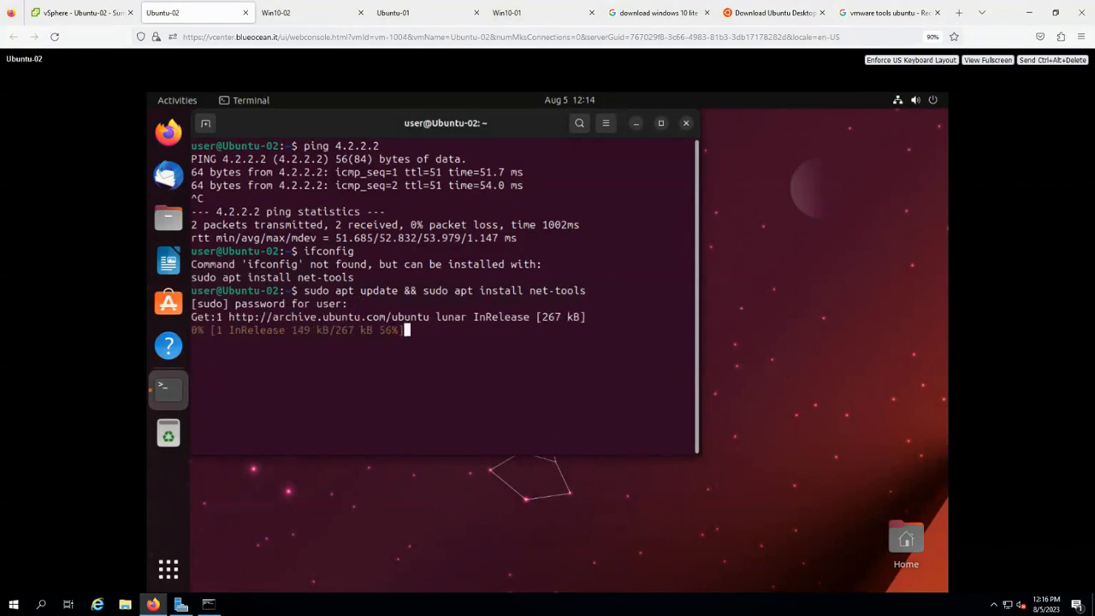
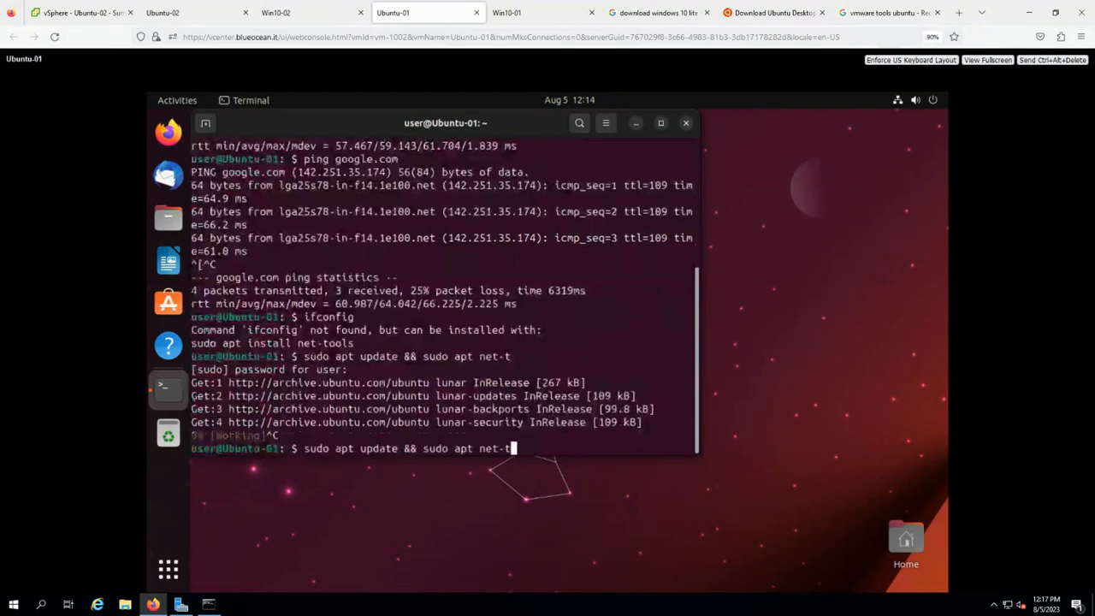
Run the apt update and net-tools install on Ubuntu-01, then view Ubuntu-02's finished install.
text(ools)
key(Return)
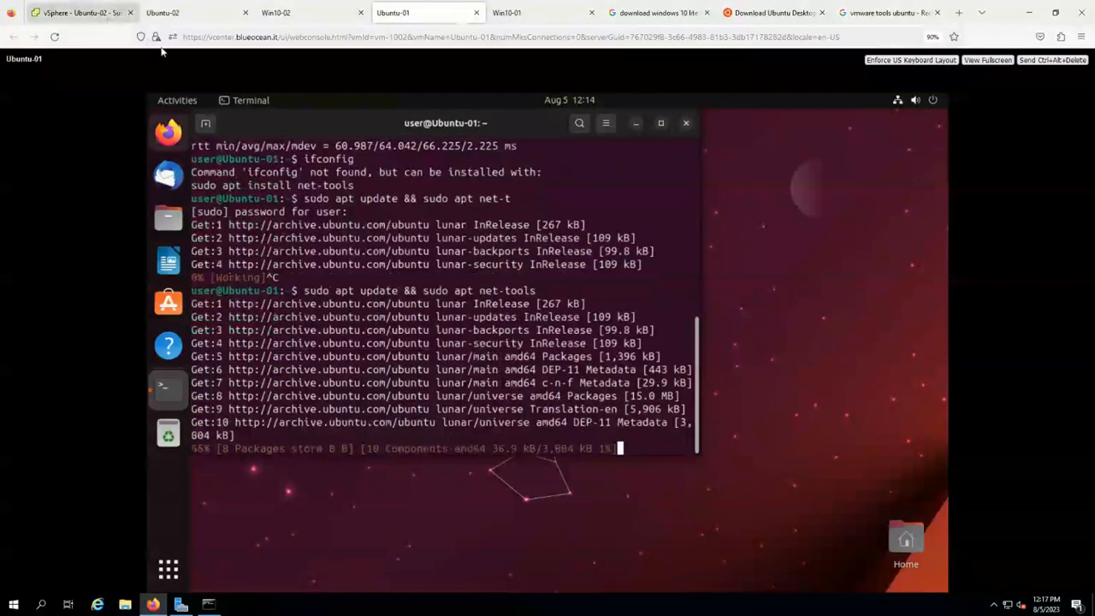
click(178, 14)
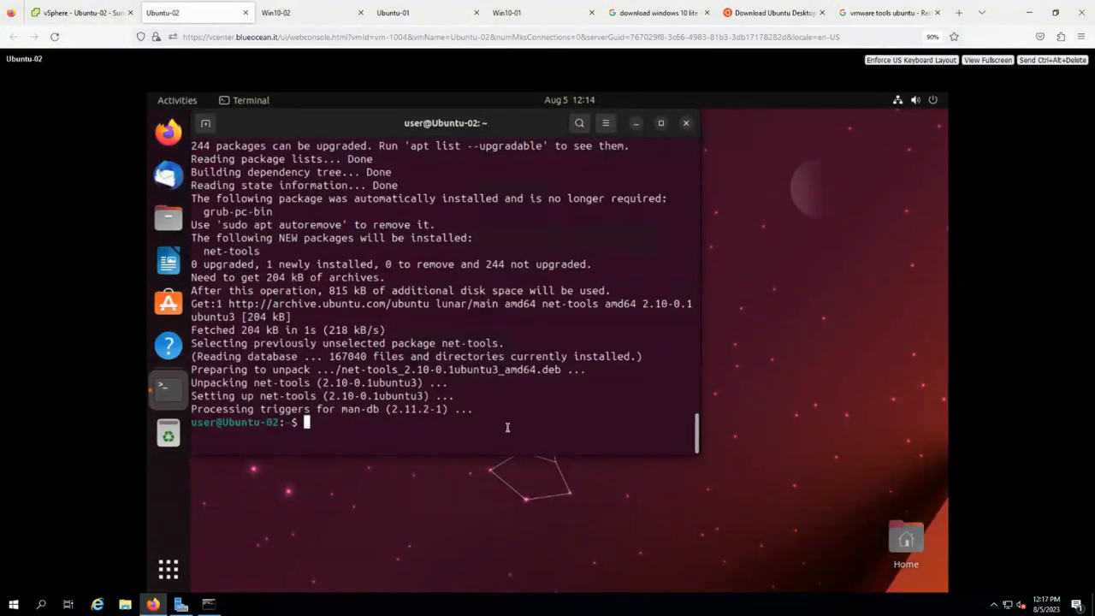
On Ubuntu-02, confirm IP 10.50.10.212 with ifconfig and ping 4.2.2.2 successfully.
text(ifconfig)
key(Return)
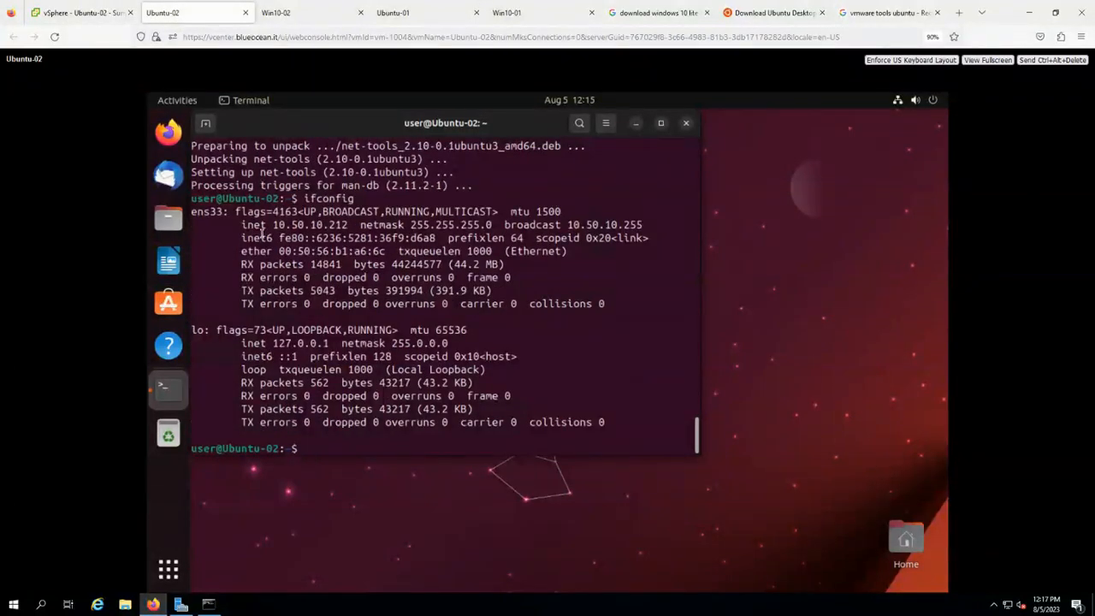
drag(268, 225, 361, 225)
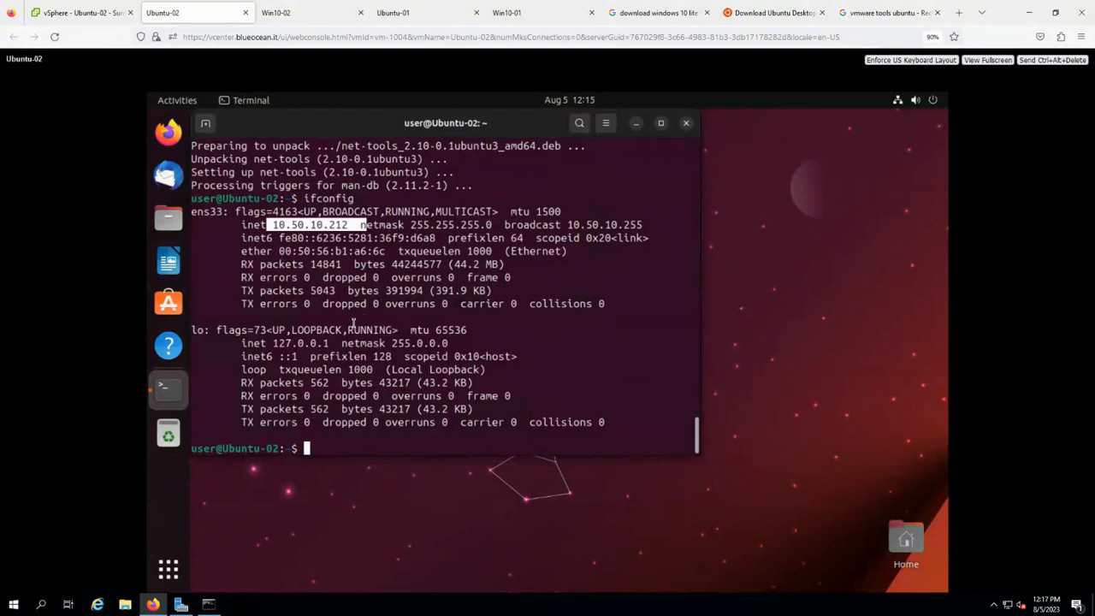
text(ping 4.2.2.2)
key(Return)
key(ctrl+c)
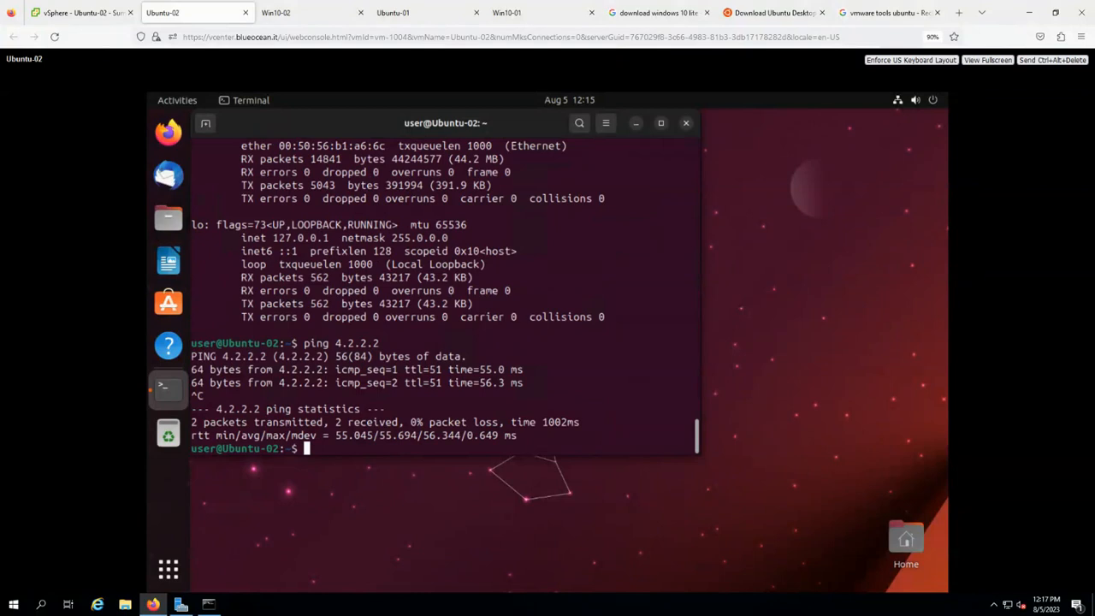
Check Ubuntu-02's routing table with route -n, confirming gateway 10.50.10.1.
text(route -n)
key(Return)
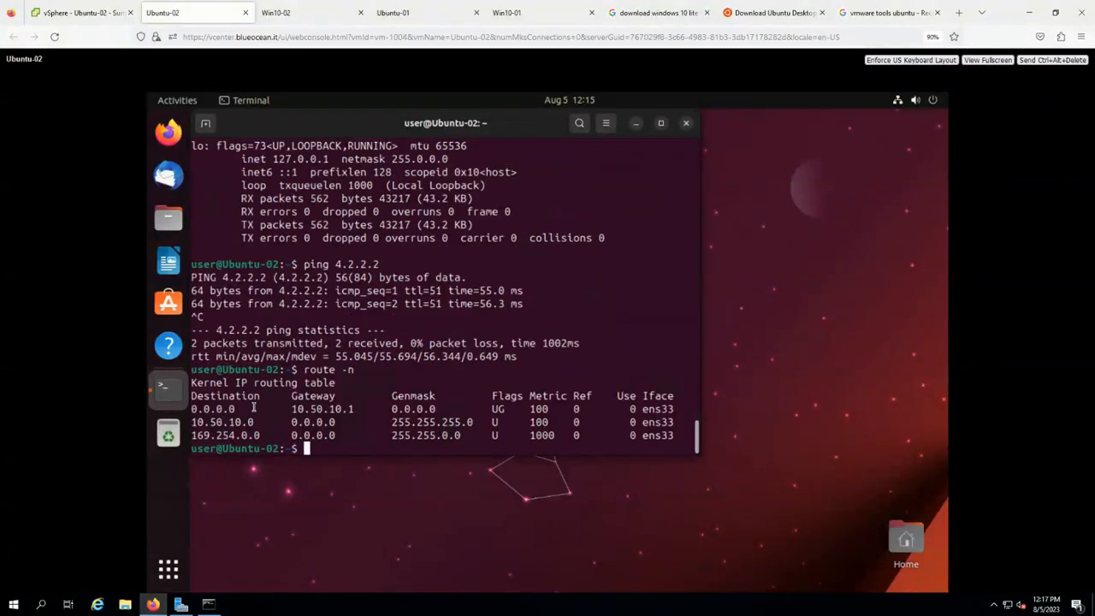
drag(366, 403, 283, 407)
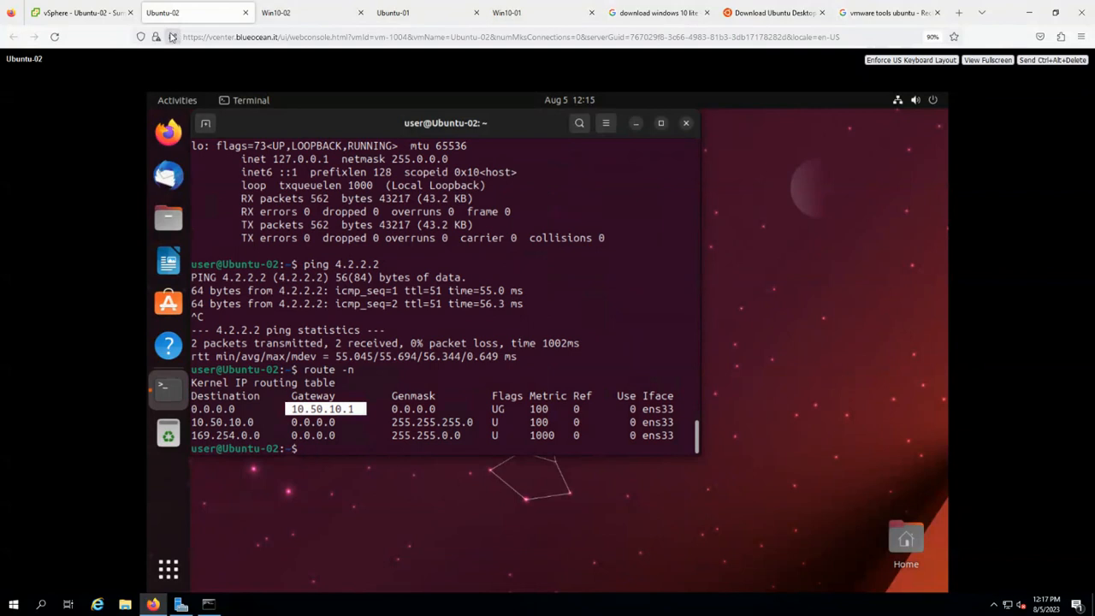
click(395, 13)
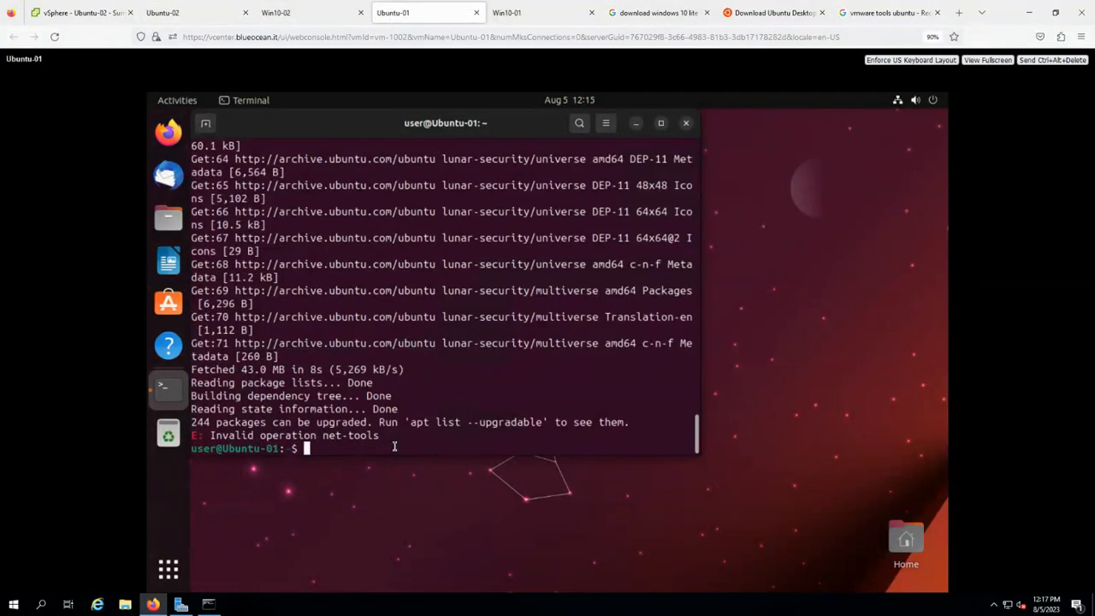
On Ubuntu-01, correct the command to 'sudo apt install net-tools' and run it.
text(sudo apt update && sudo apt net-tools)
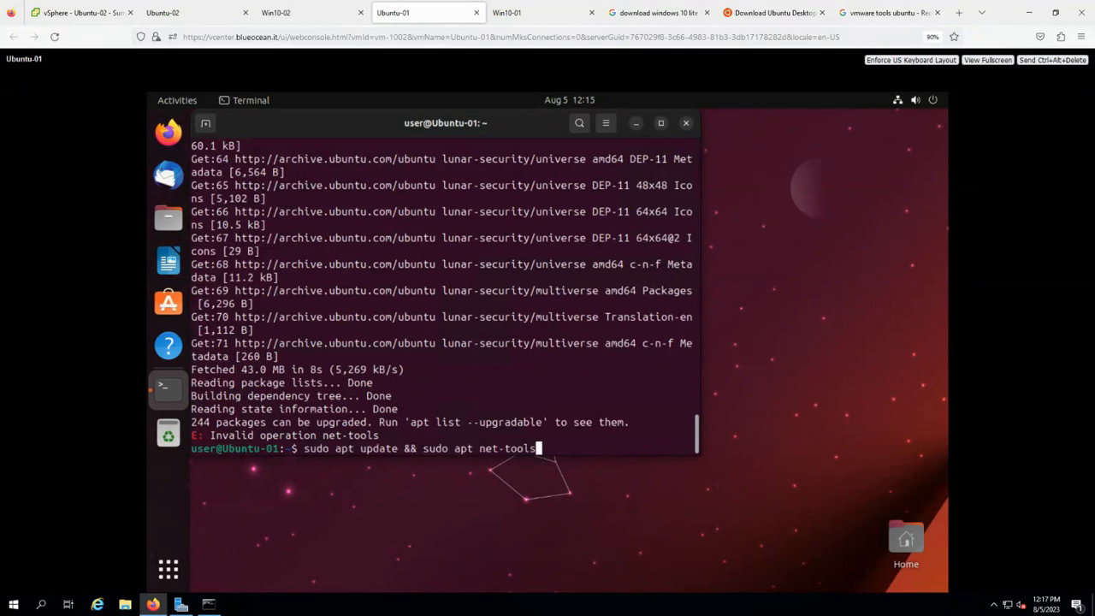
key(Left)
key(Left)
key(Left)
key(Left)
key(Left)
key(Left)
key(Left)
key(Left)
key(Left)
key(Left)
key(Left)
key(Left)
key(Right)
key(Right)
text(install)
key(Left)
key(Left)
key(Left)
key(Left)
key(Left)
key(Left)
key(Left)
key(Left)
key(Left)
key(Left)
key(Left)
key(Left)
key(Left)
key(Left)
key(Left)
key(Left)
key(BackSpace)
key(BackSpace)
key(BackSpace)
key(BackSpace)
key(BackSpace)
key(BackSpace)
key(BackSpace)
key(BackSpace)
key(BackSpace)
key(BackSpace)
key(BackSpace)
key(BackSpace)
key(BackSpace)
key(BackSpace)
key(BackSpace)
key(BackSpace)
key(BackSpace)
key(BackSpace)
key(BackSpace)
key(Return)
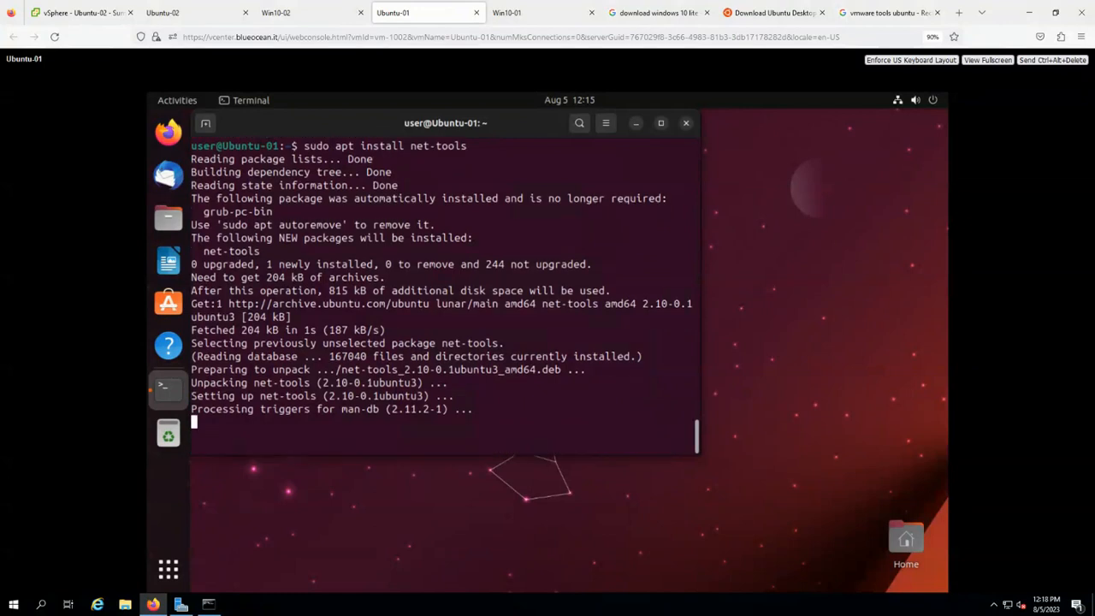
Run ifconfig on Ubuntu-01 and confirm its ens33 IP 10.50.10.211.
text(ifoc)
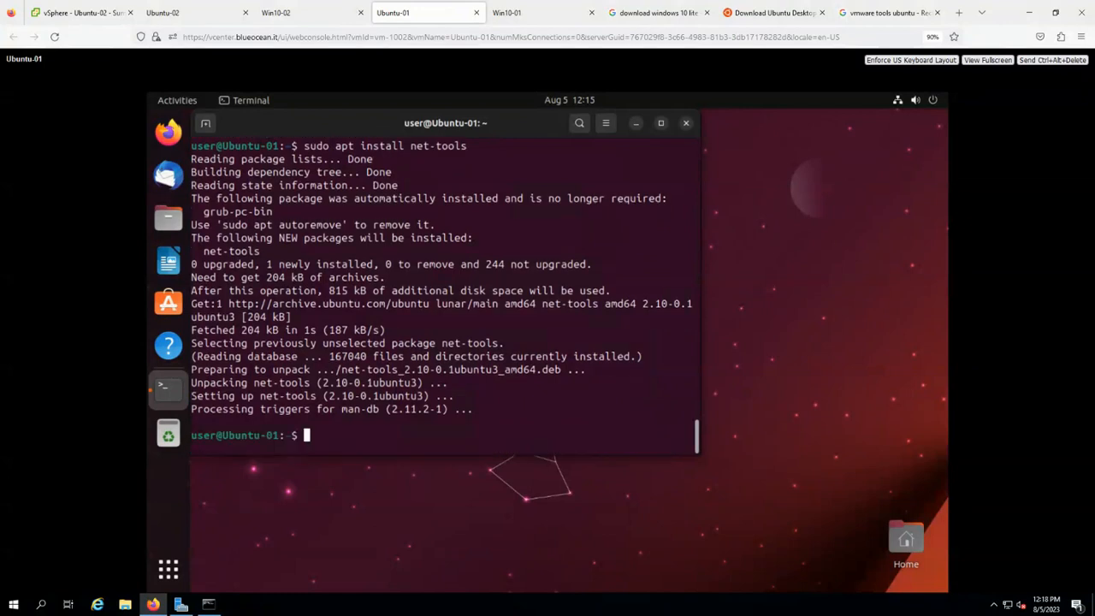
text(o)
key(BackSpace)
key(BackSpace)
key(BackSpace)
text(copnfig)
key(Return)
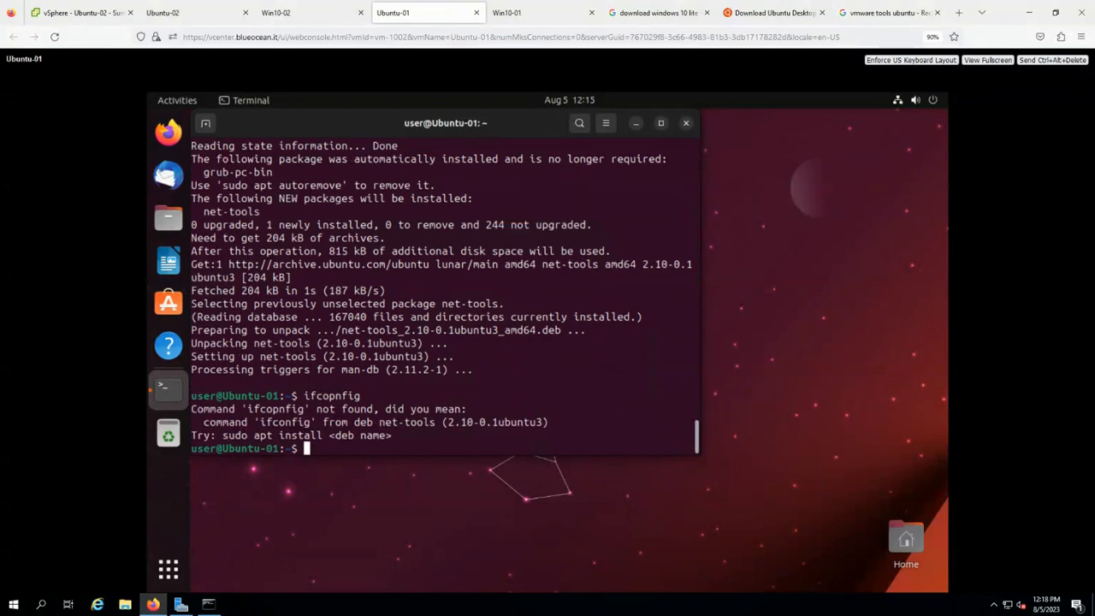
key(ctrl+c)
text(ifconfig)
key(Return)
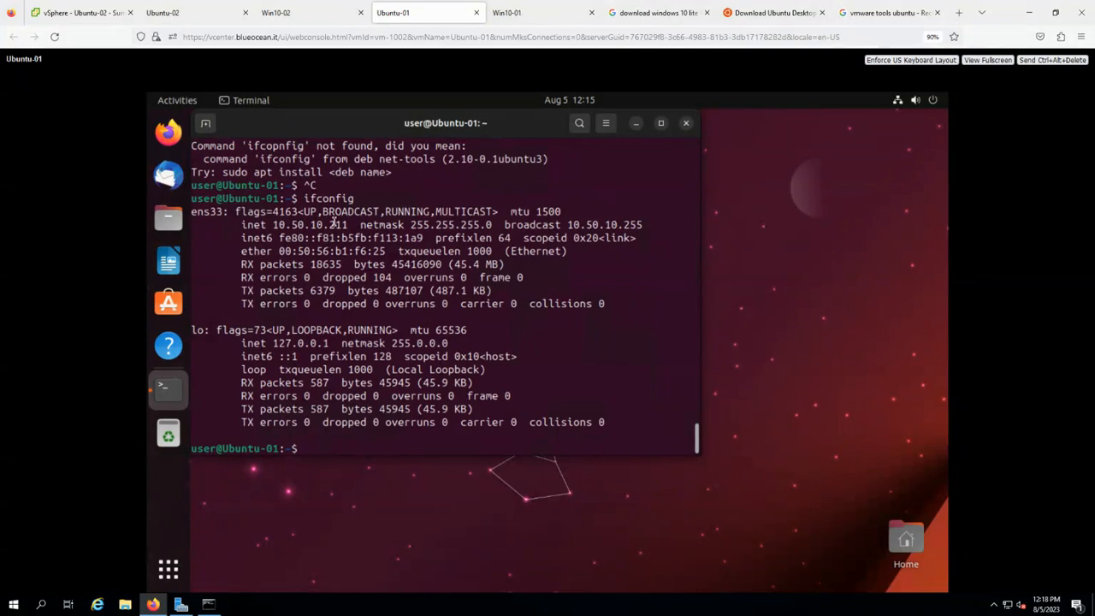
drag(360, 224, 260, 211)
Ping 4.2.2.2 from Ubuntu-01 to confirm internet access, then return to Ubuntu-02's summary.
text(ping 4.2..2)
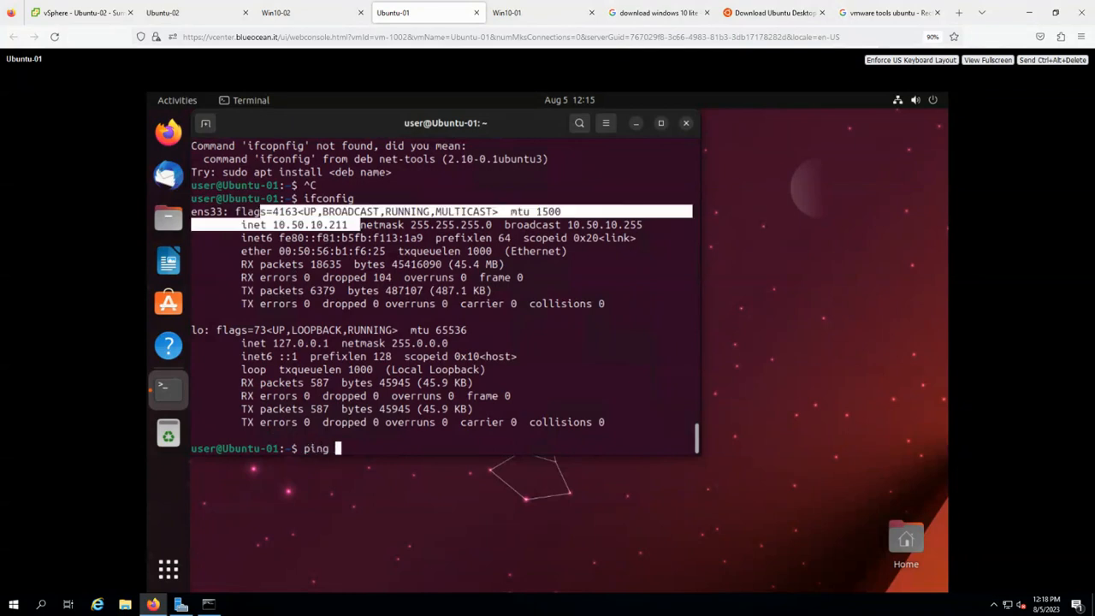
key(BackSpace)
key(BackSpace)
text(2.2)
key(Return)
key(ctrl+c)
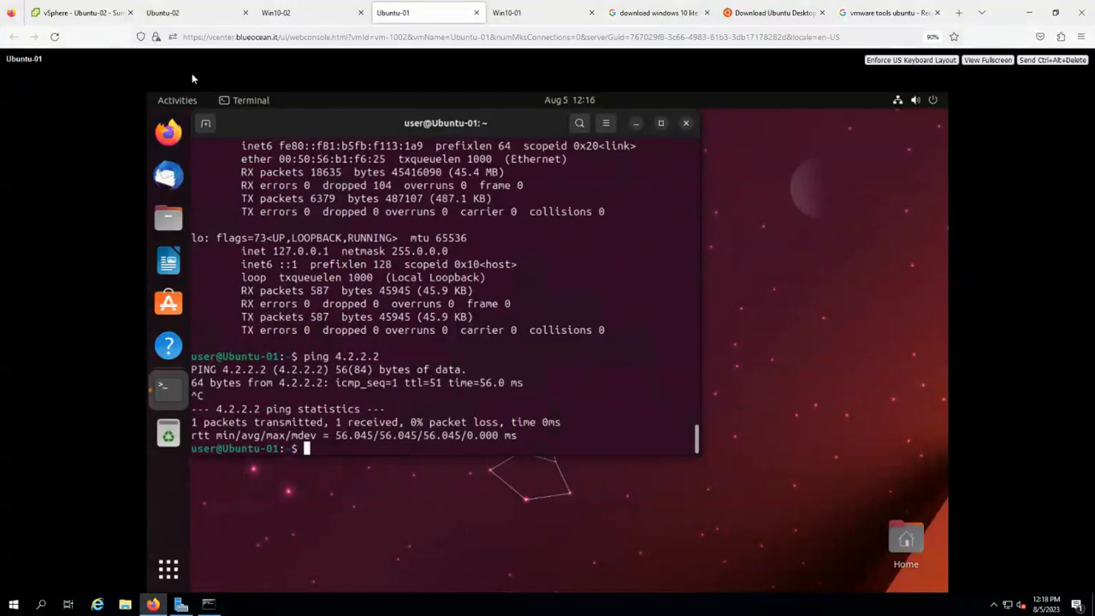
click(88, 19)
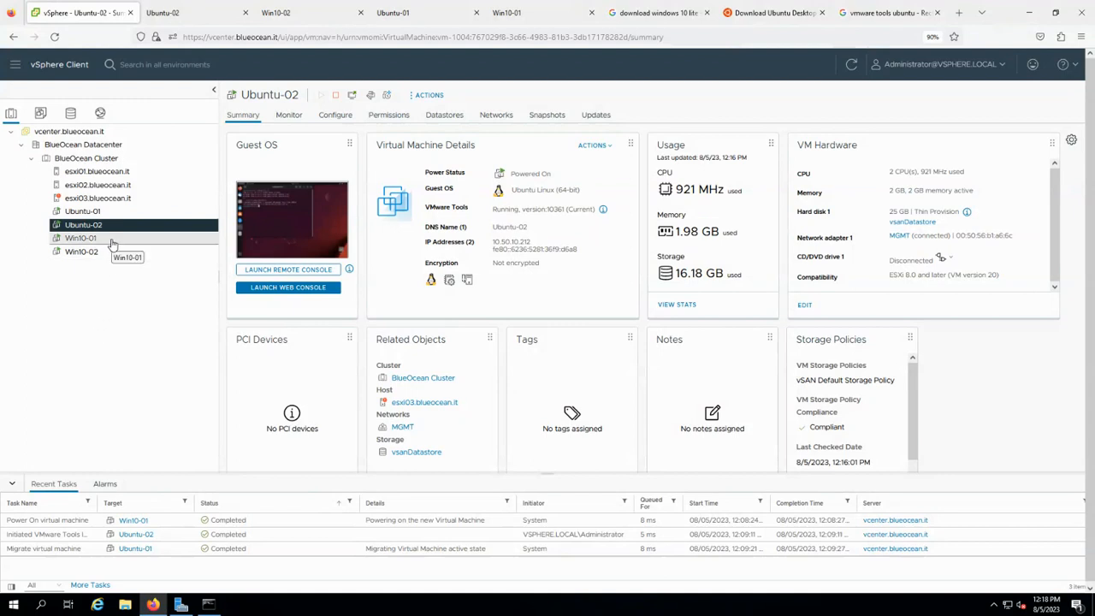
click(671, 14)
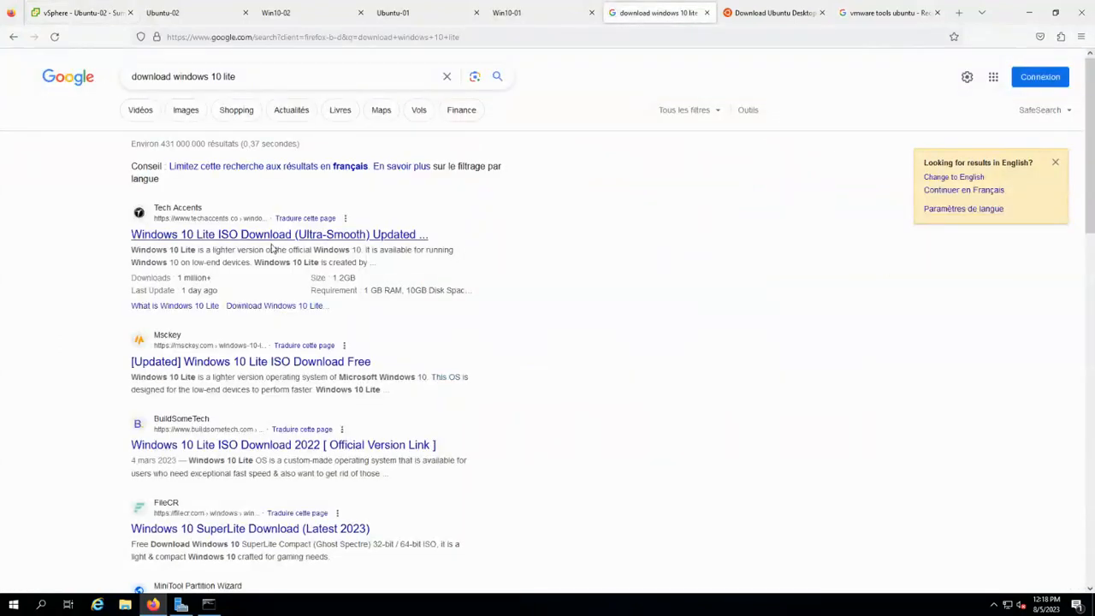
click(74, 15)
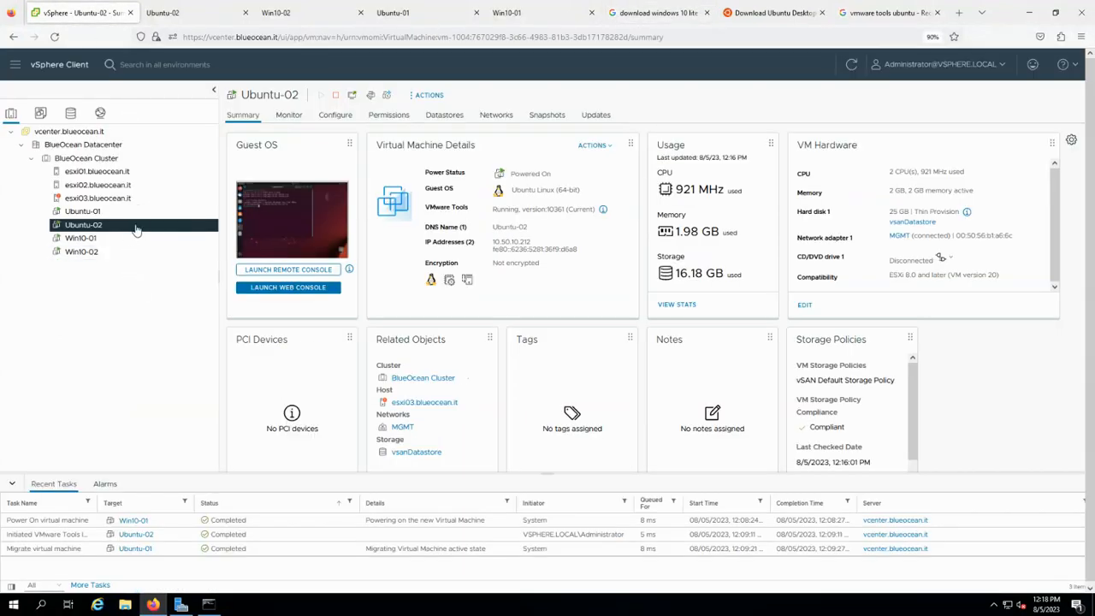
click(773, 14)
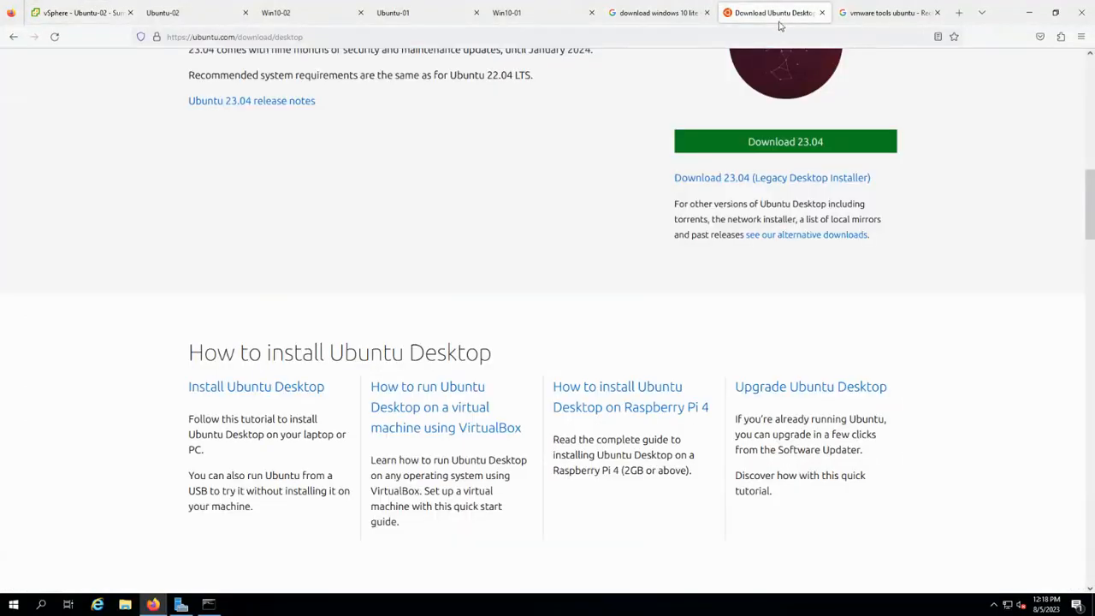
click(59, 14)
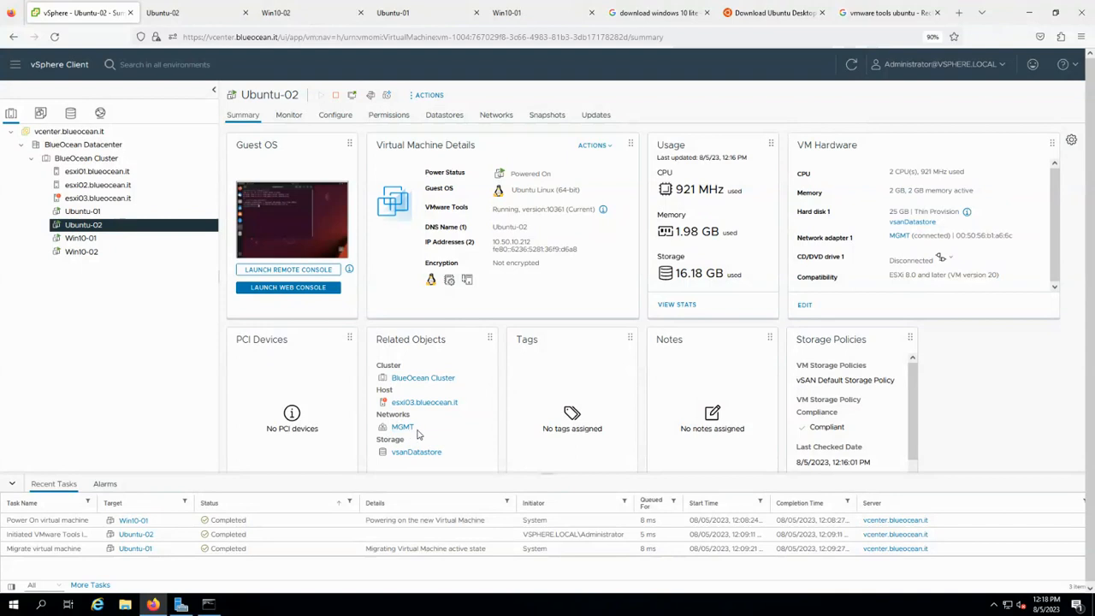
click(71, 112)
click(100, 113)
click(137, 214)
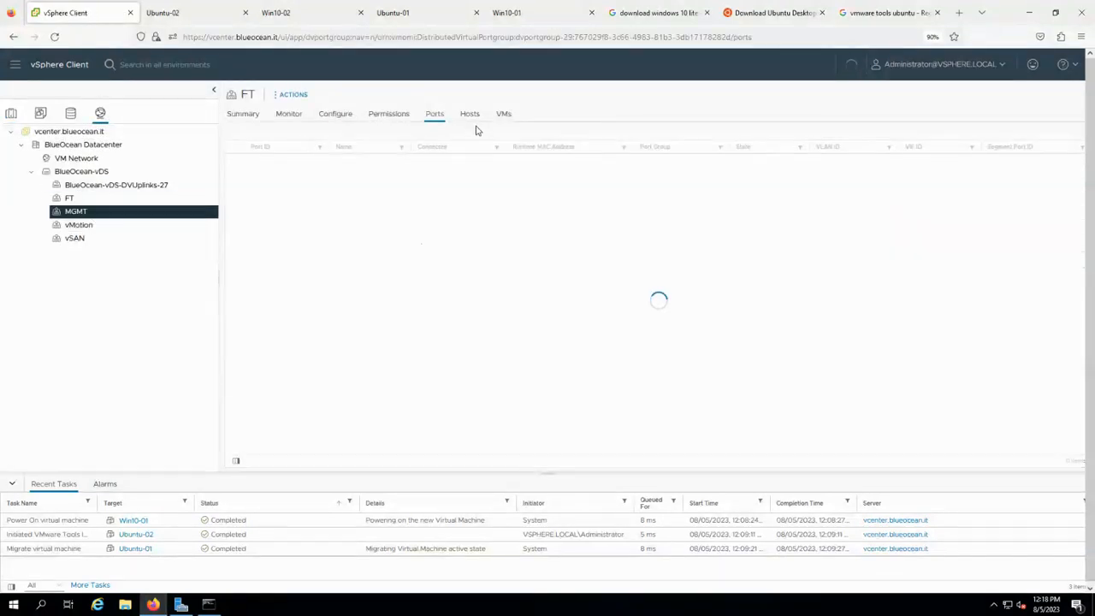
click(504, 116)
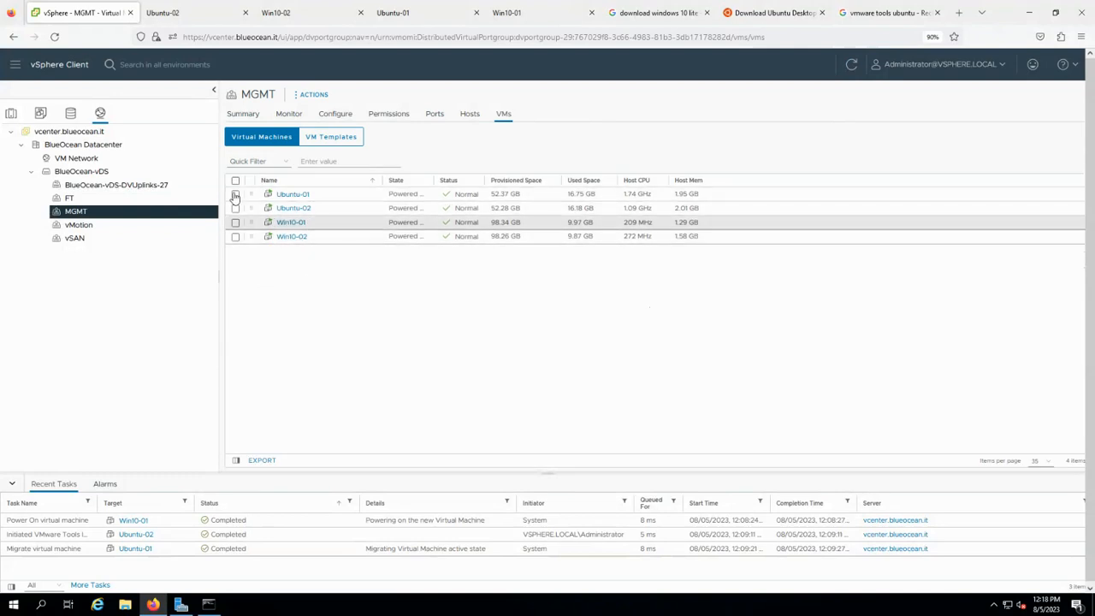
click(11, 113)
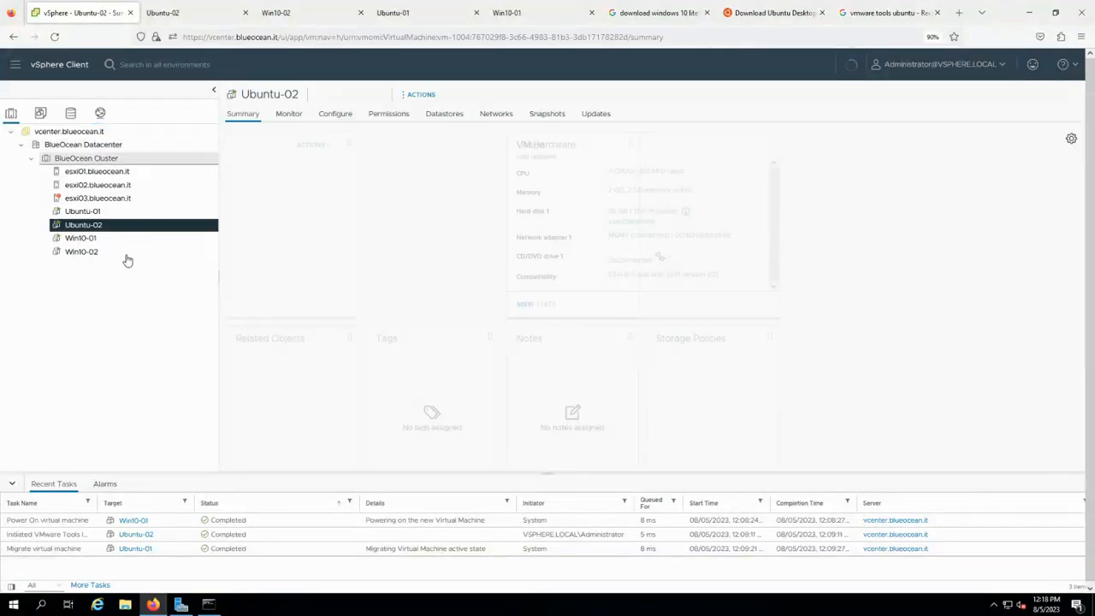